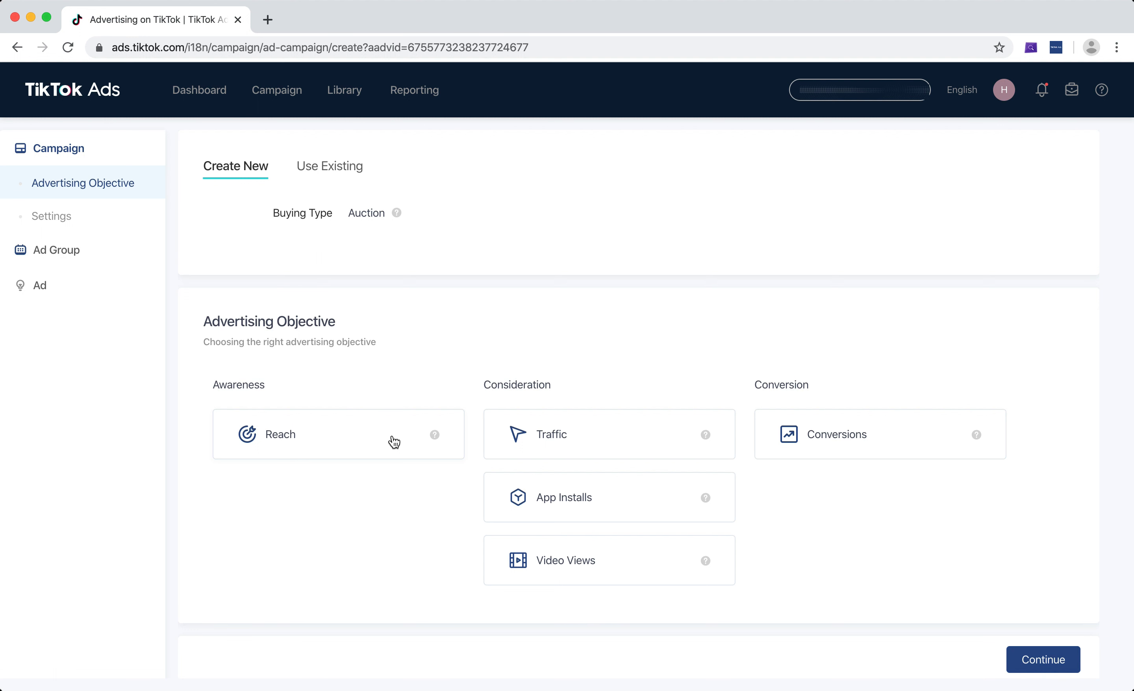
Check the descriptions of the available advertising objectives and select Conversions as the campaign's objective
mouse_move(435, 436)
double_click(513, 386)
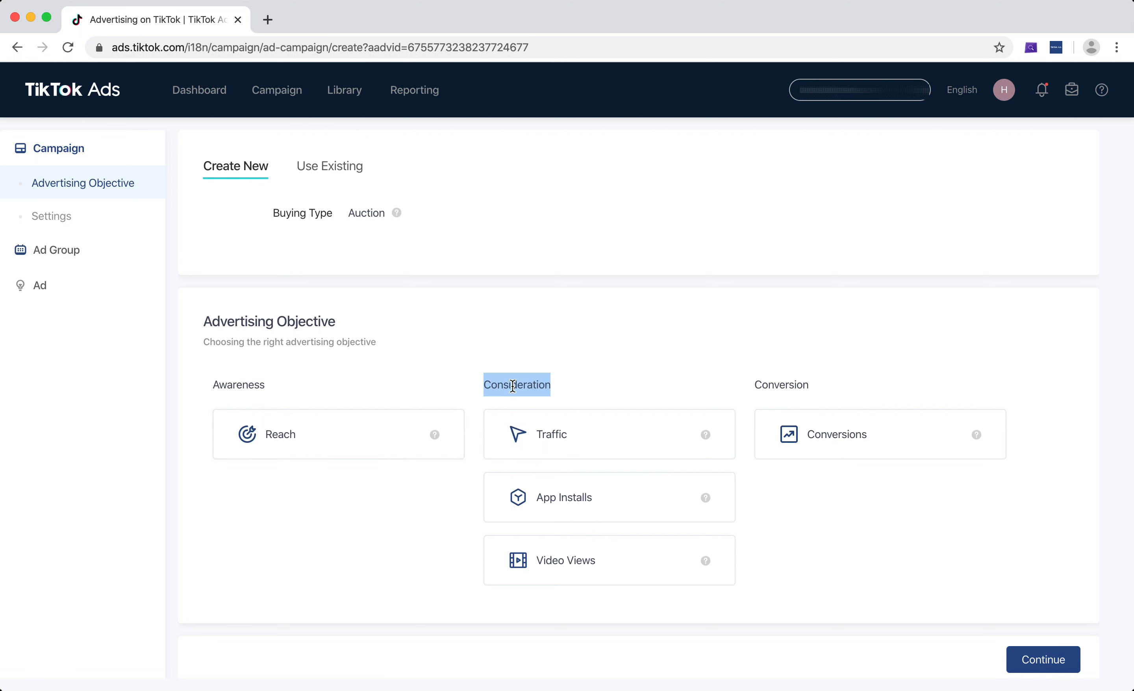
click(513, 386)
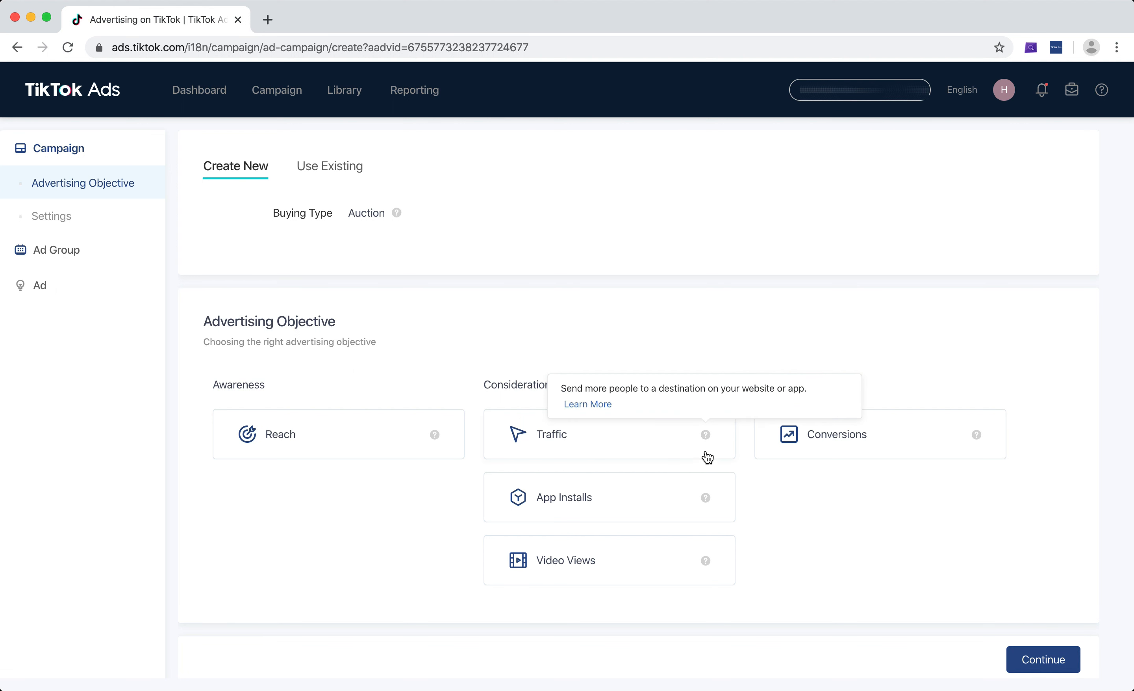
mouse_move(705, 502)
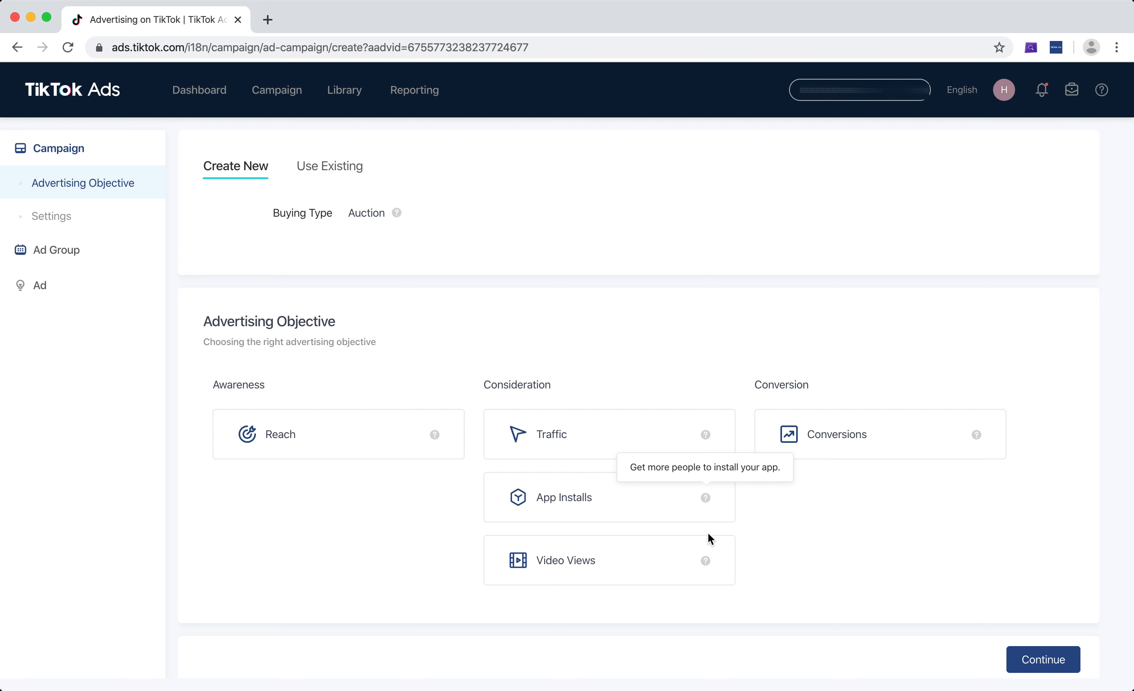
mouse_move(706, 564)
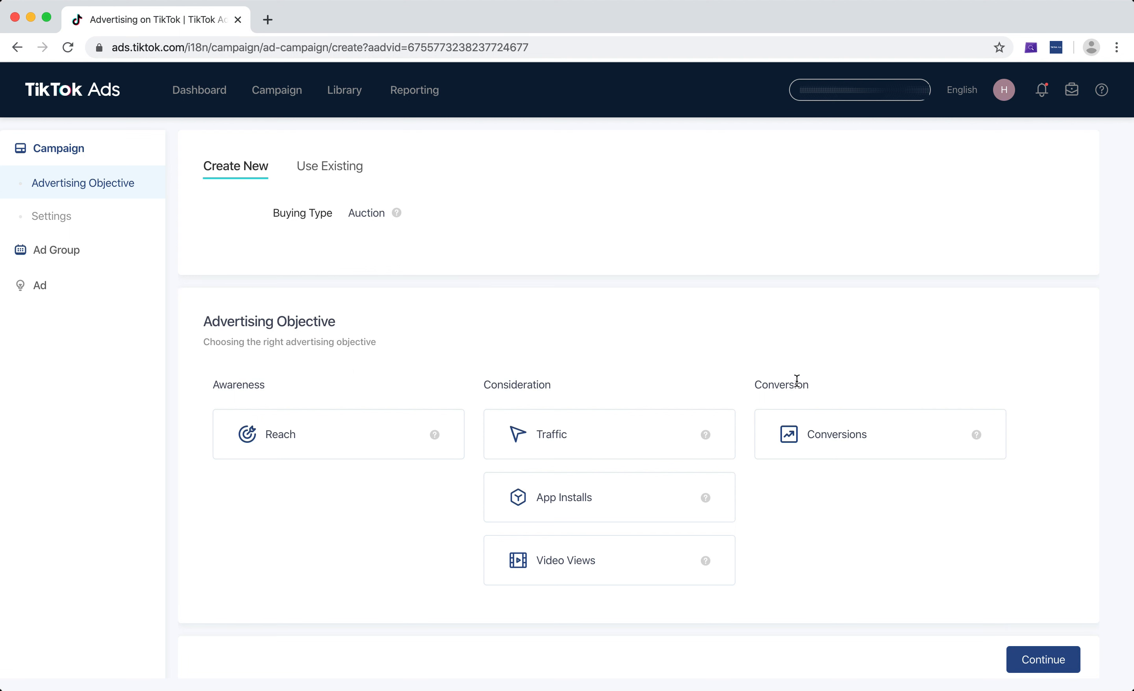
mouse_move(977, 437)
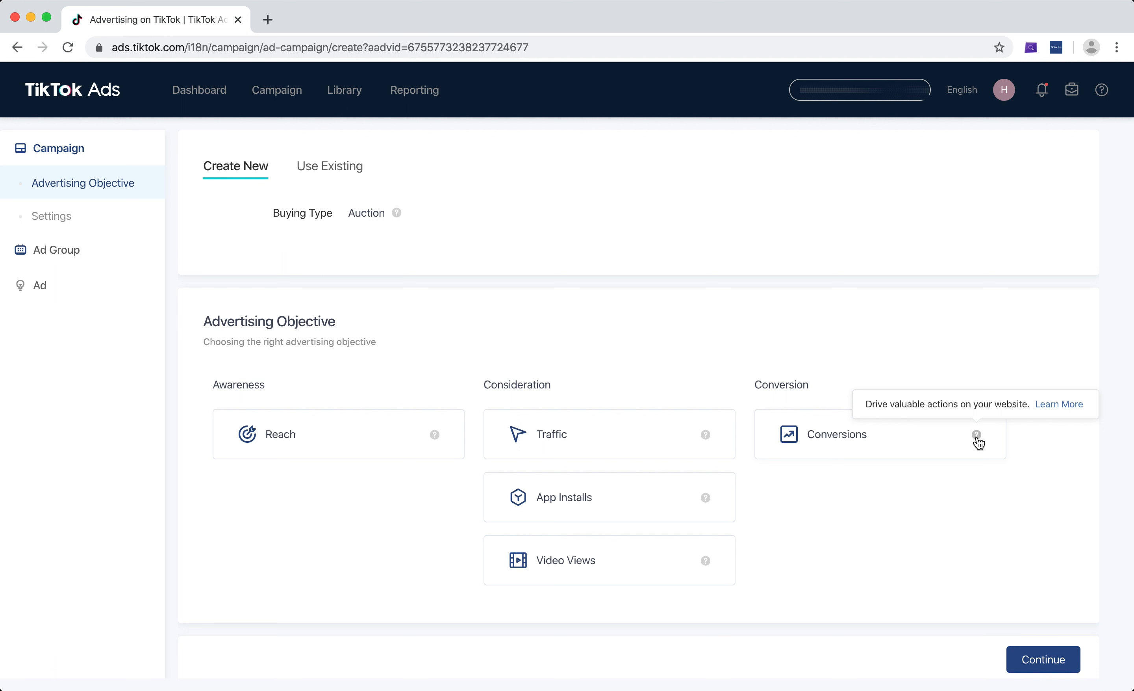
click(808, 446)
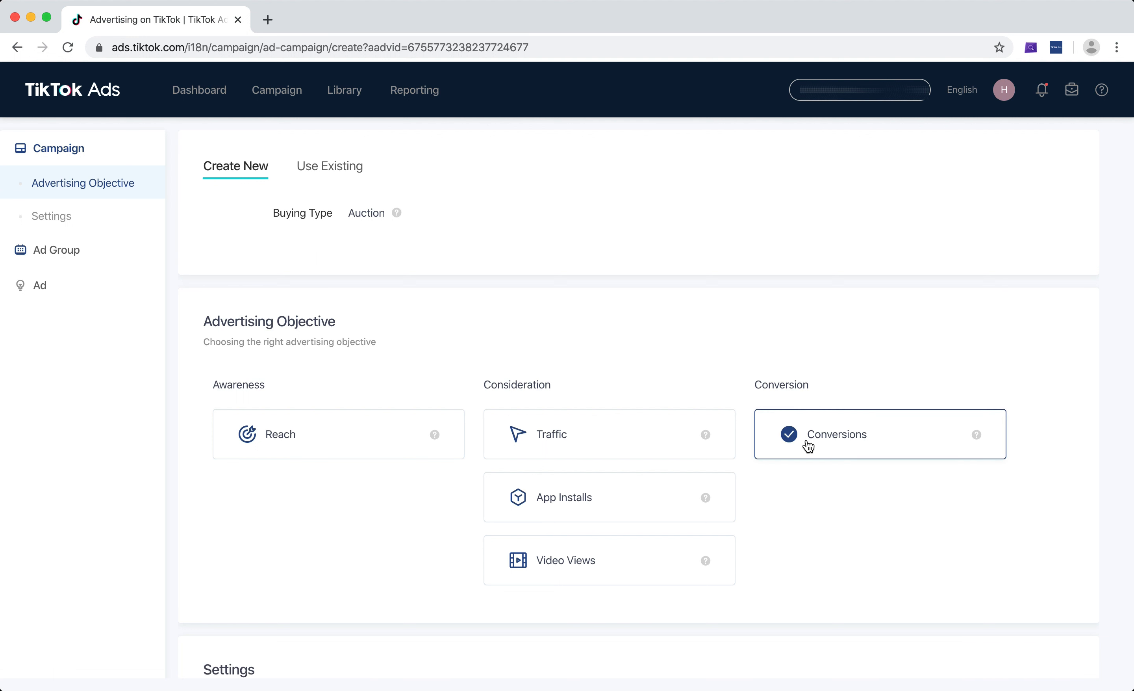
Name the campaign "Test Campaign" in its settings
scroll(850, 486, down, 5)
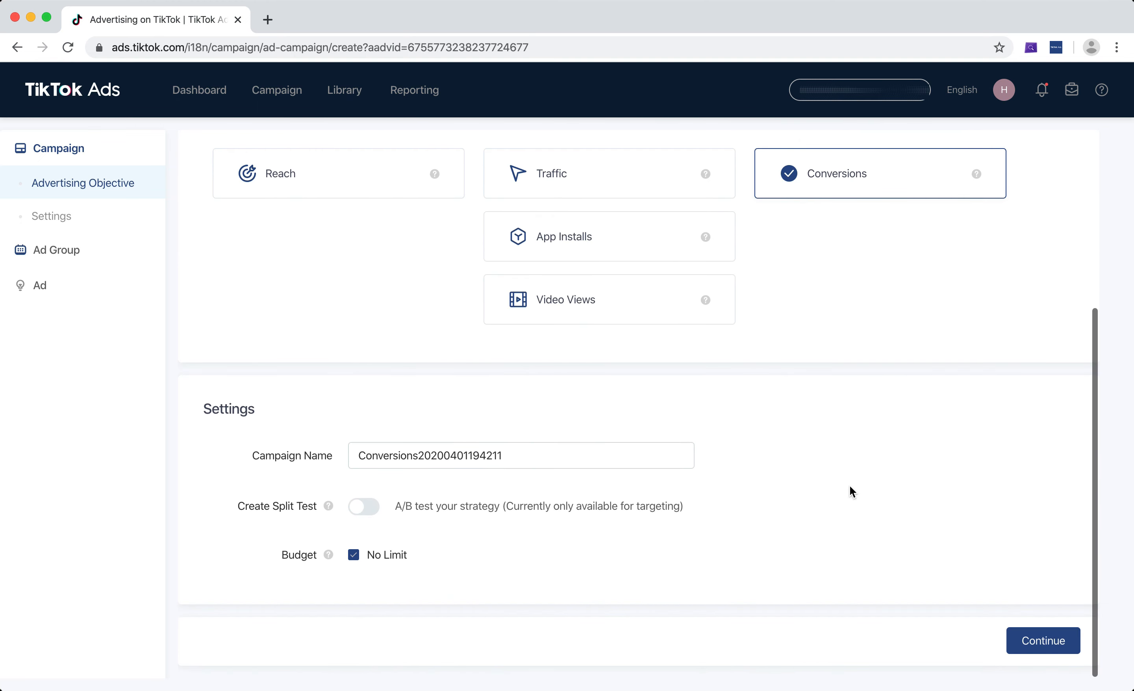
double_click(398, 443)
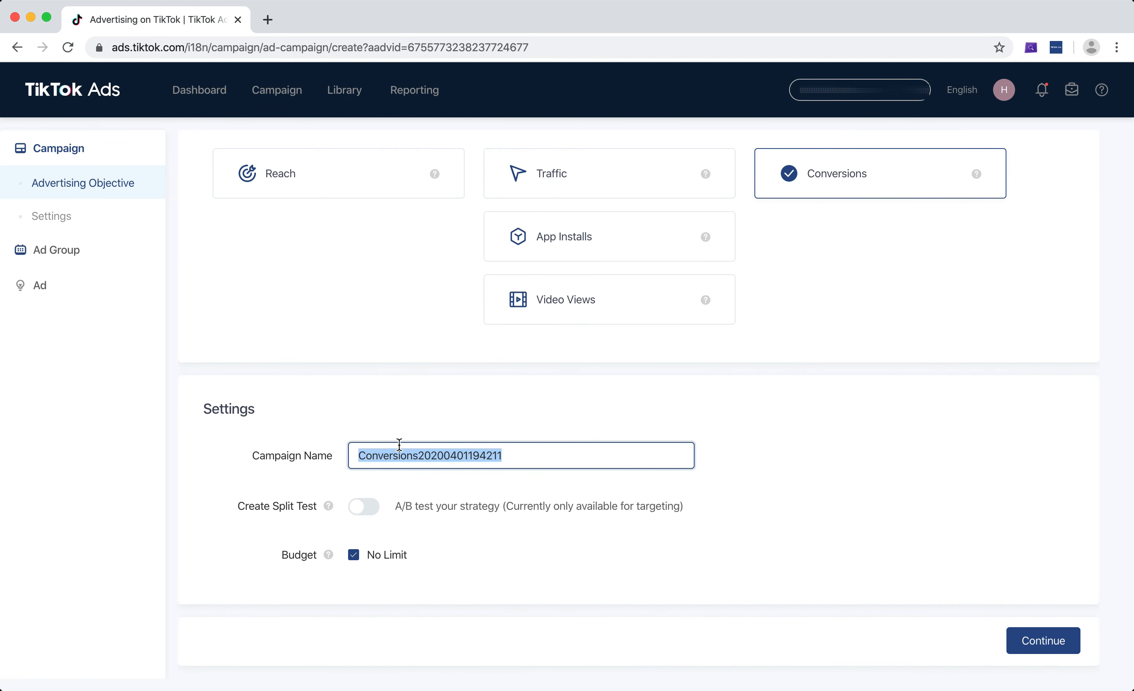
text(Test C)
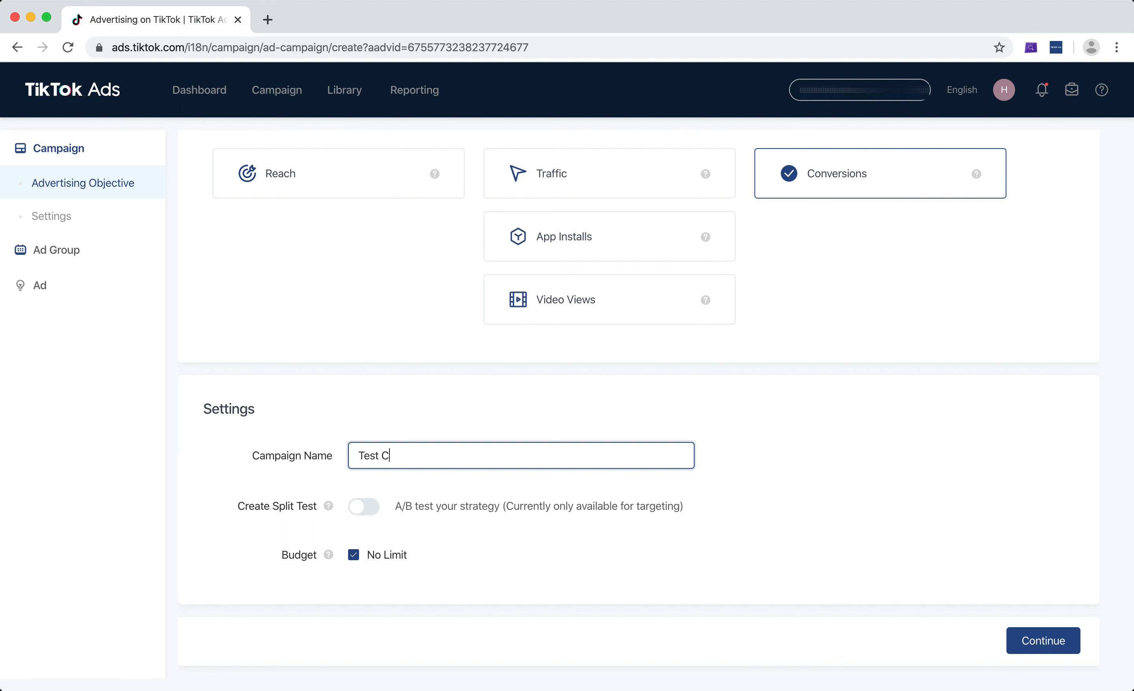
text(ampaign)
Try the Lifetime and Daily budget types for the campaign and restore the No Limit budget
click(353, 555)
scroll(398, 539, down, 2)
click(418, 560)
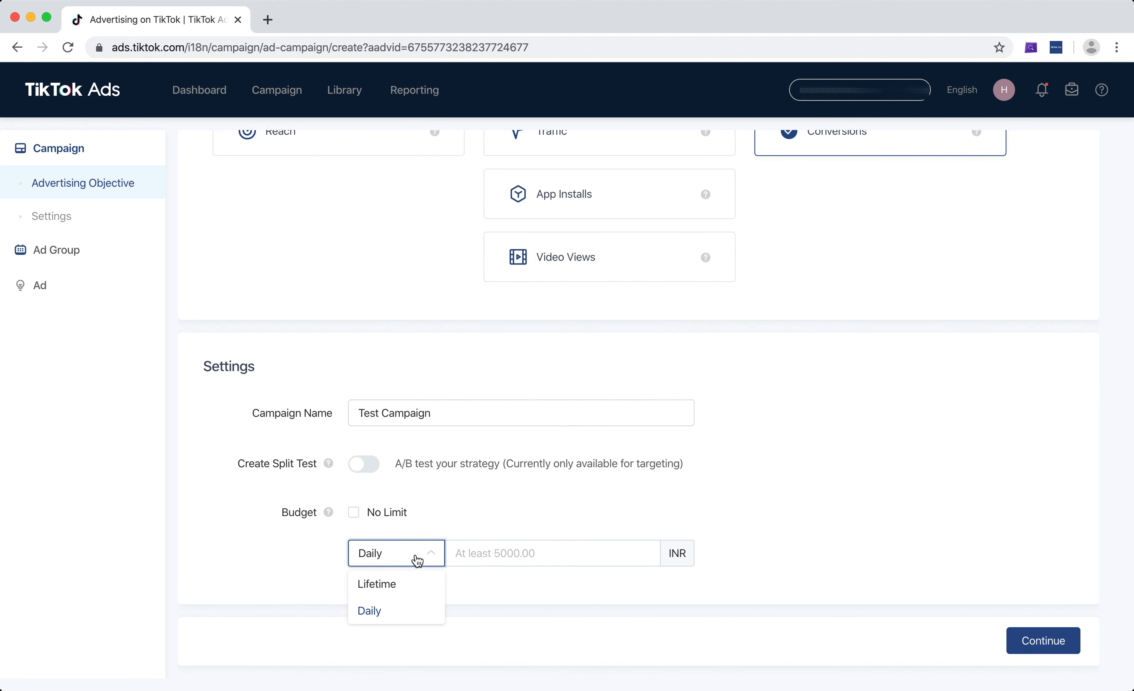
click(400, 589)
click(411, 552)
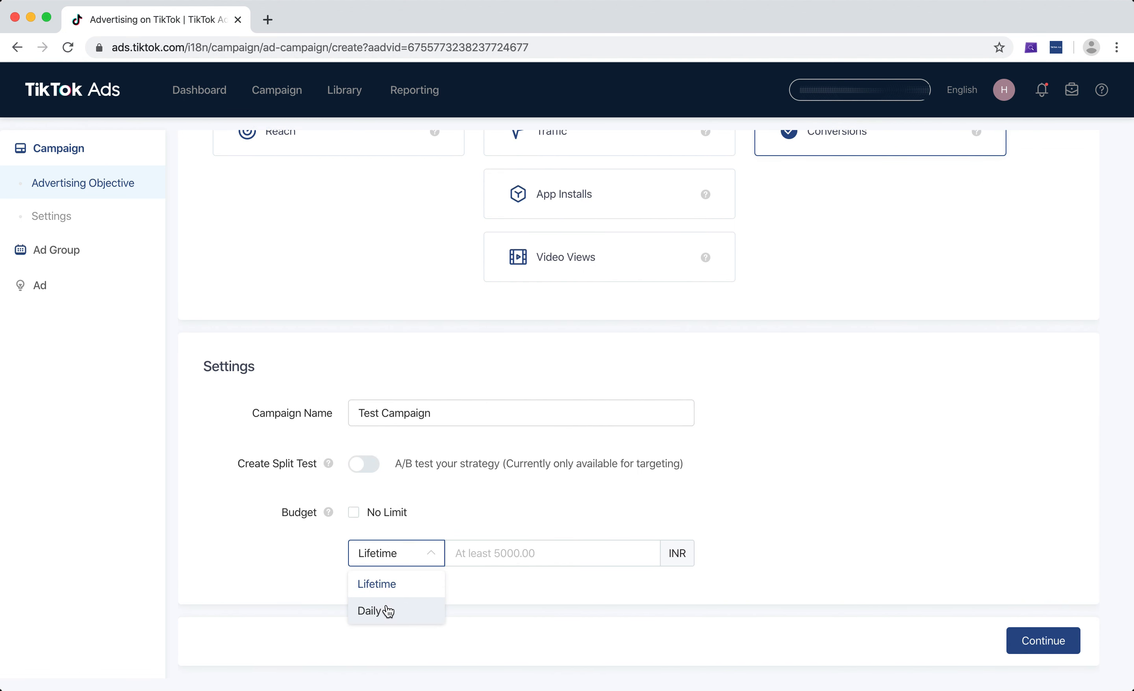
click(388, 610)
click(496, 550)
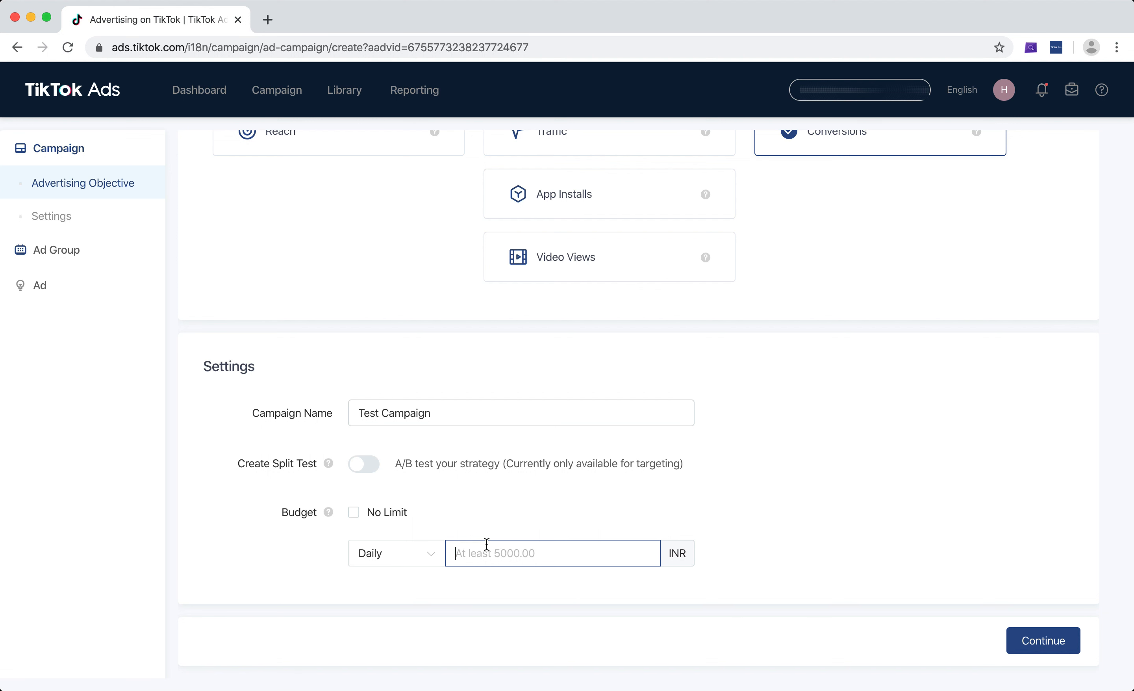
click(353, 513)
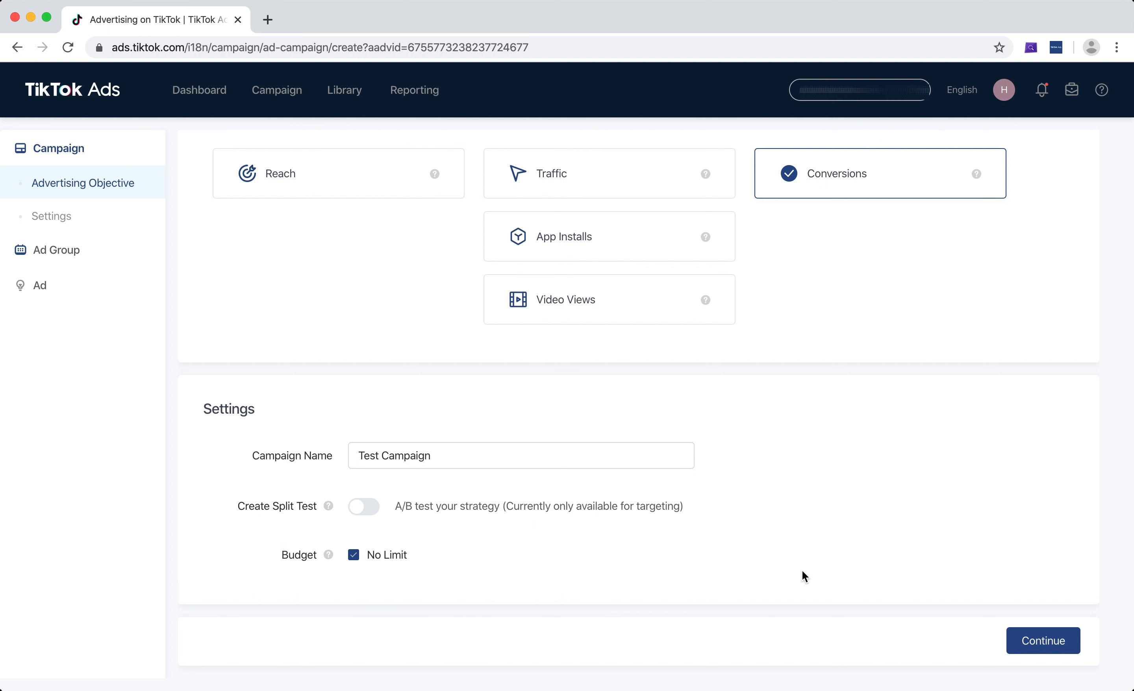
Continue to the ad group setup and name the ad group "Test Ad Group 1"
click(1041, 644)
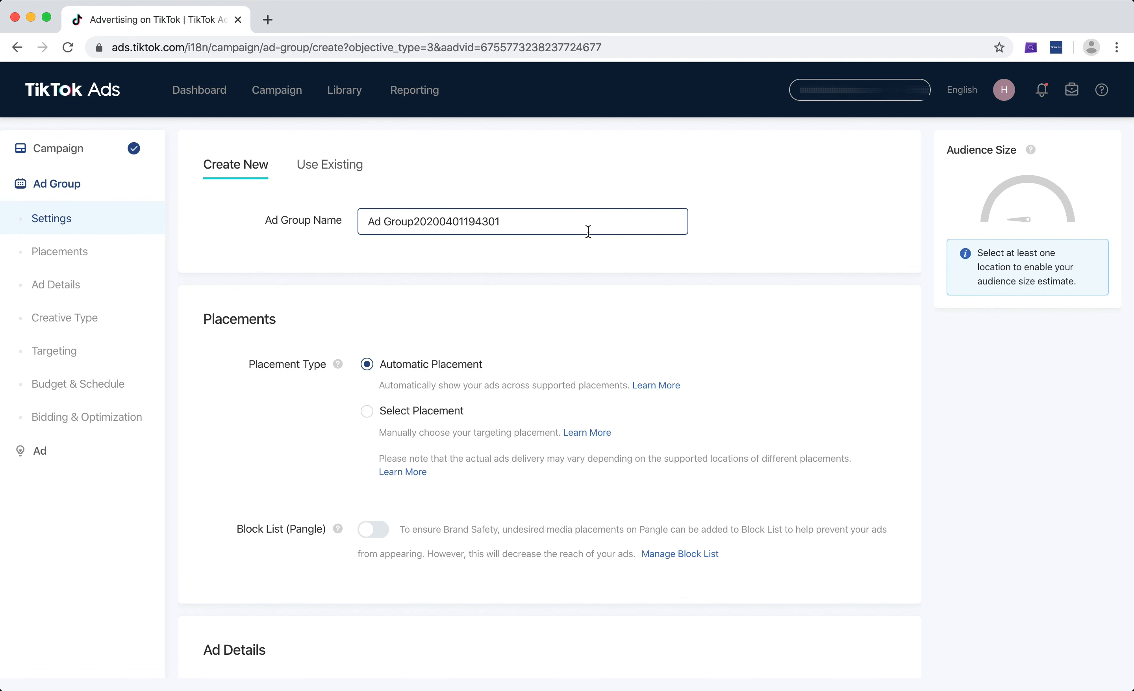
triple_click(561, 220)
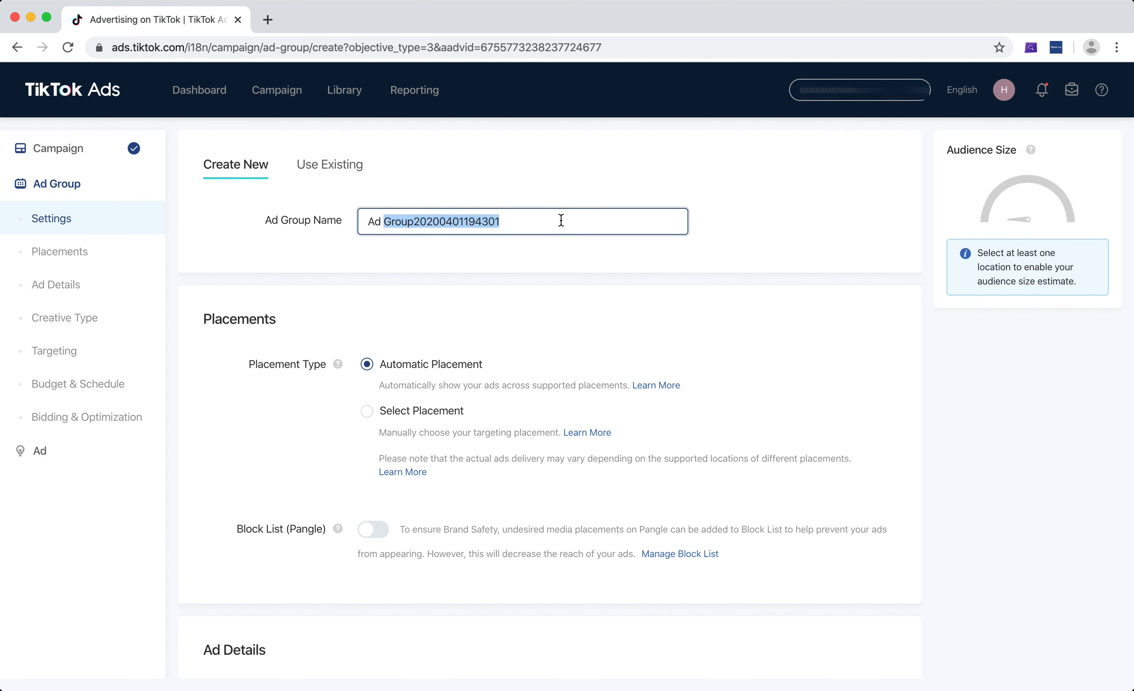
text(Test A)
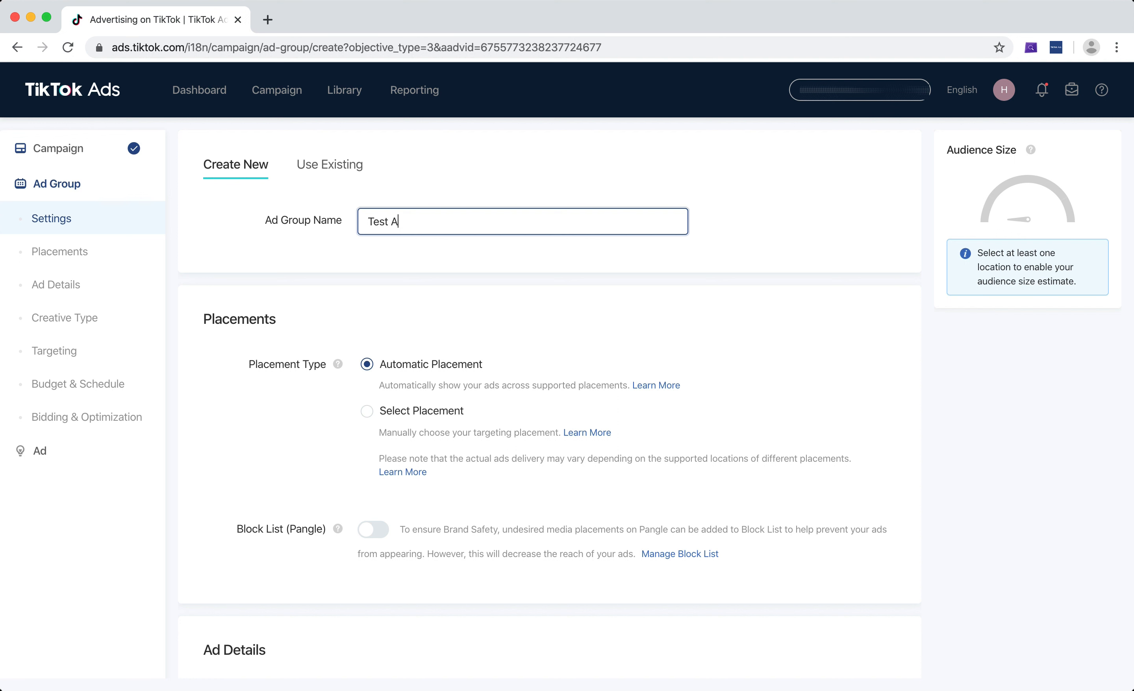
text(d Group 1)
Examine the apps offered for manual placement and return the placement type to Automatic Placement
scroll(597, 235, down, 3)
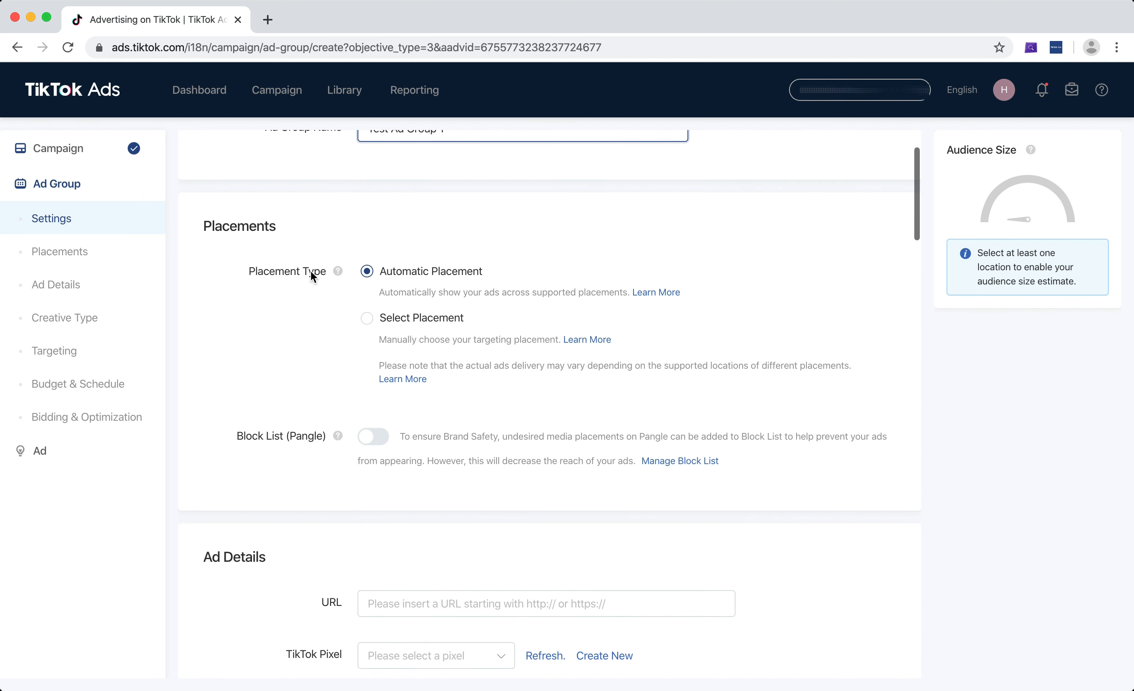
click(377, 324)
click(376, 325)
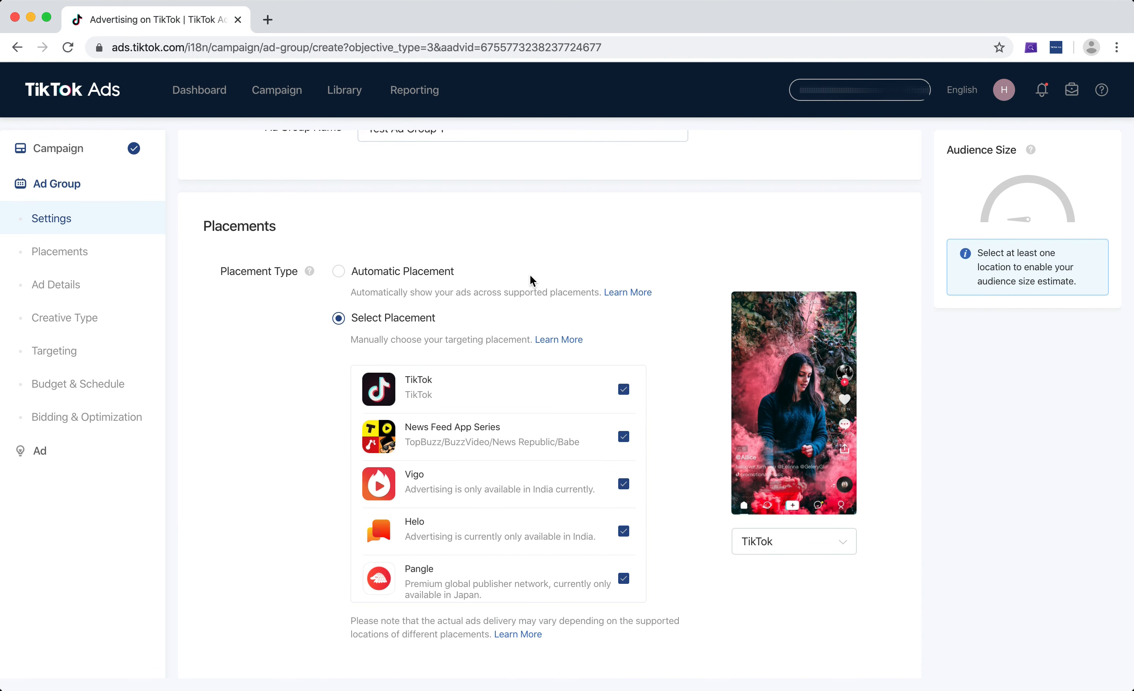
scroll(529, 275, down, 3)
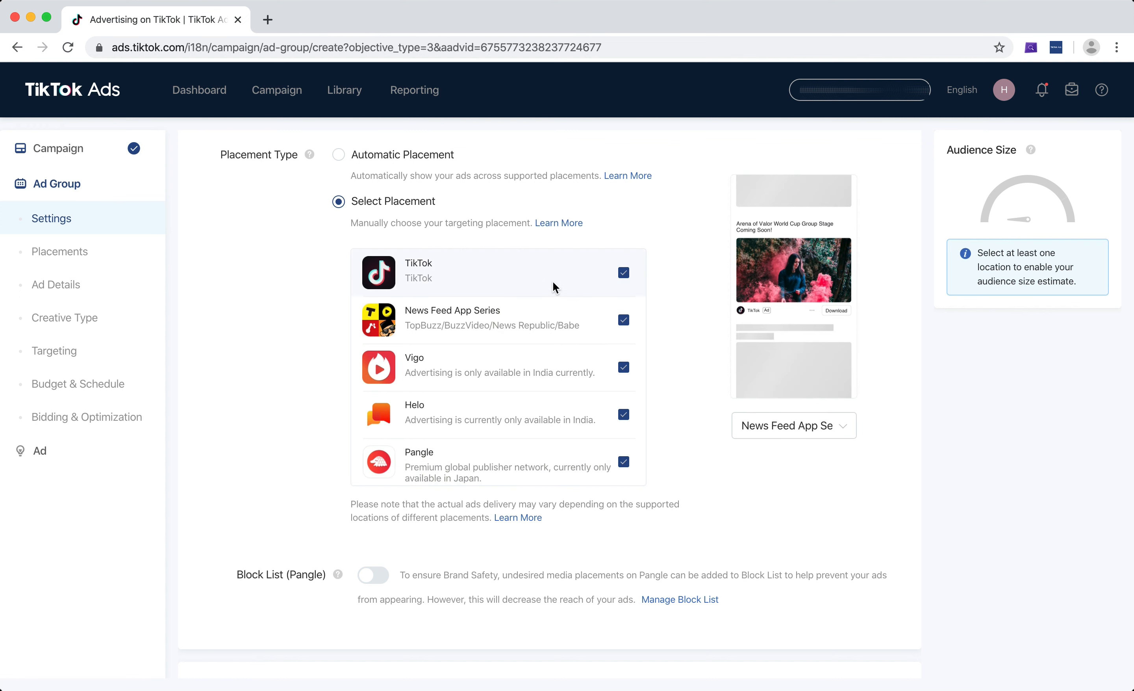
click(338, 155)
scroll(754, 223, down, 5)
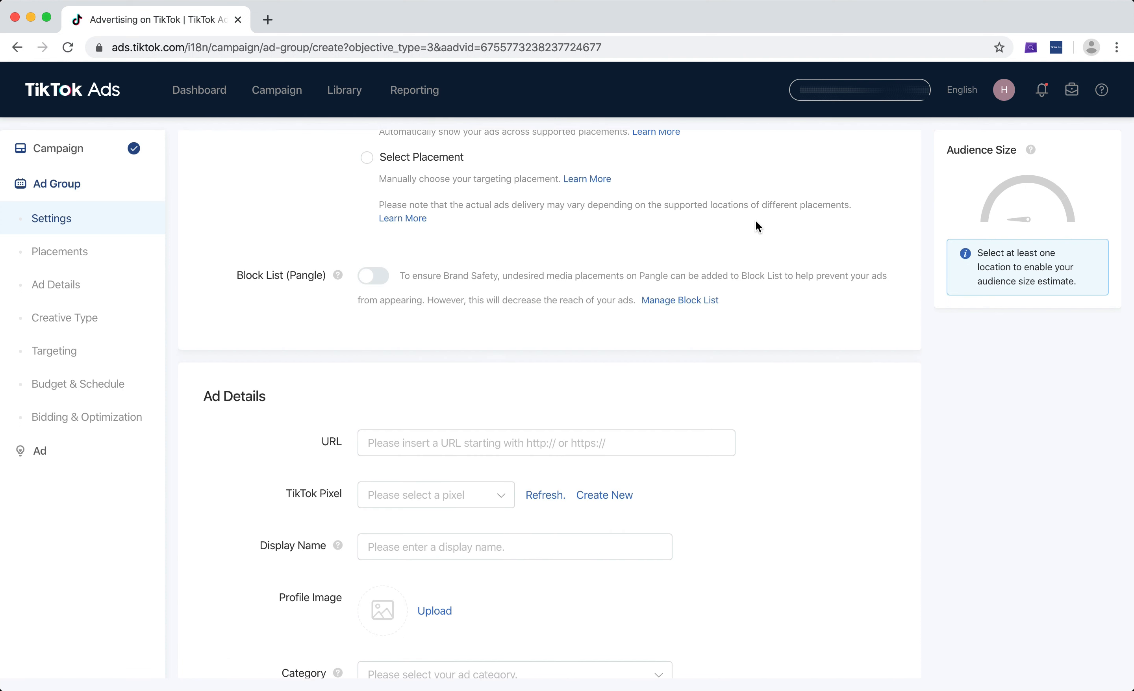
scroll(756, 221, up, 2)
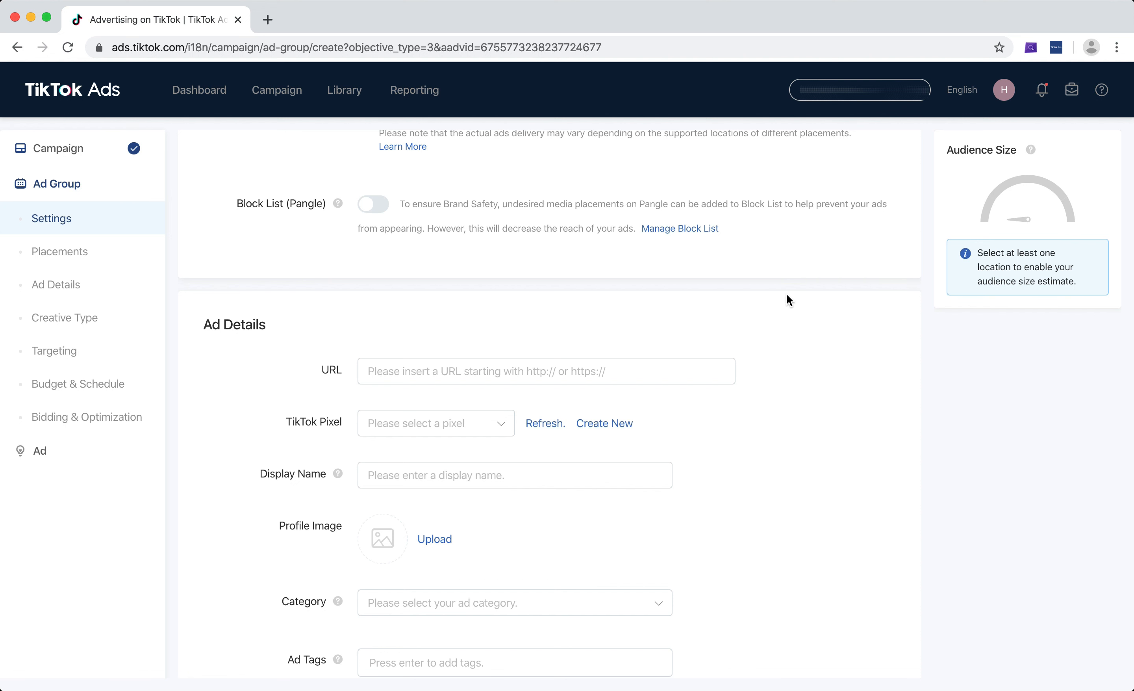
scroll(787, 295, down, 3)
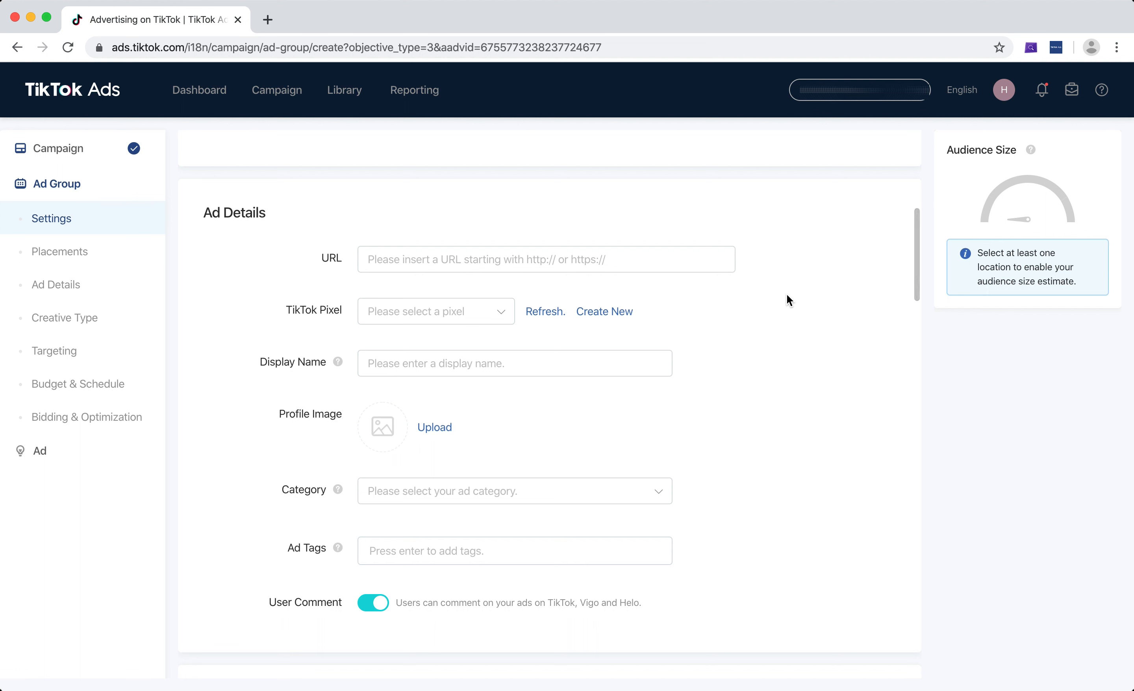
click(425, 254)
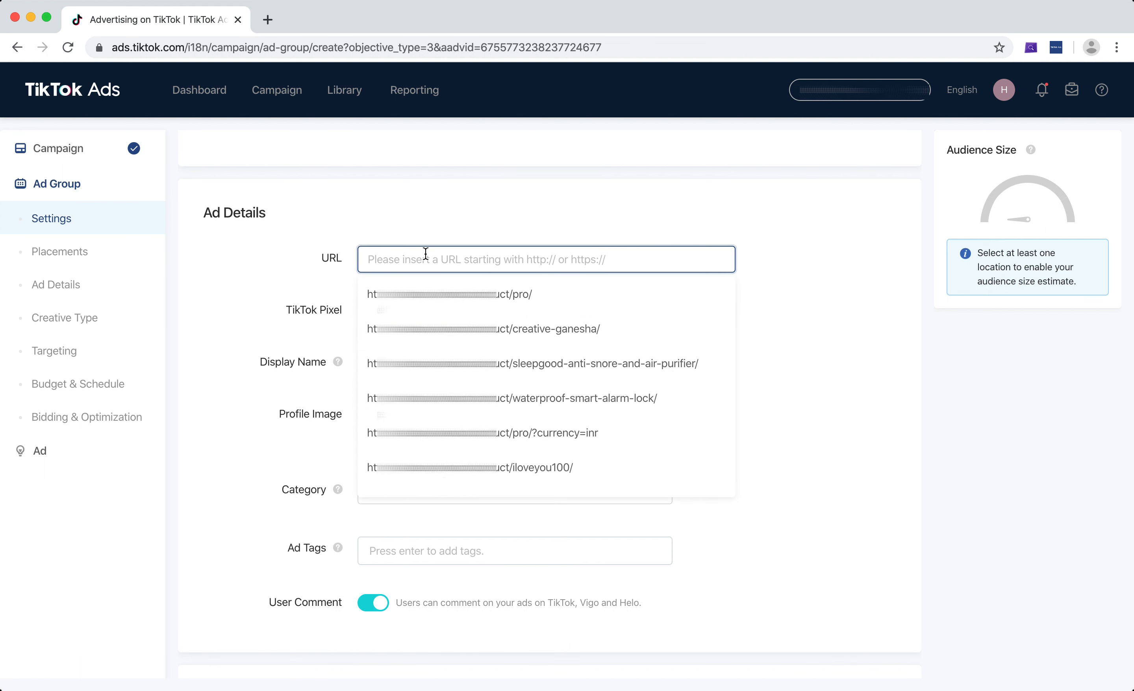
click(457, 189)
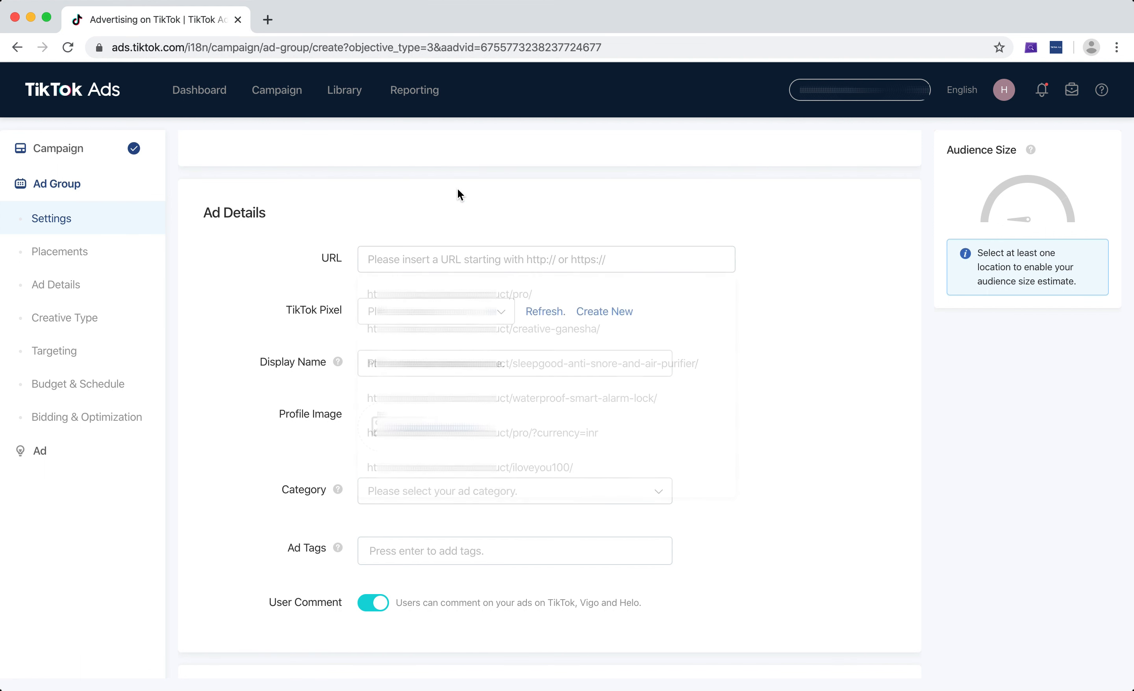
click(441, 252)
text(test)
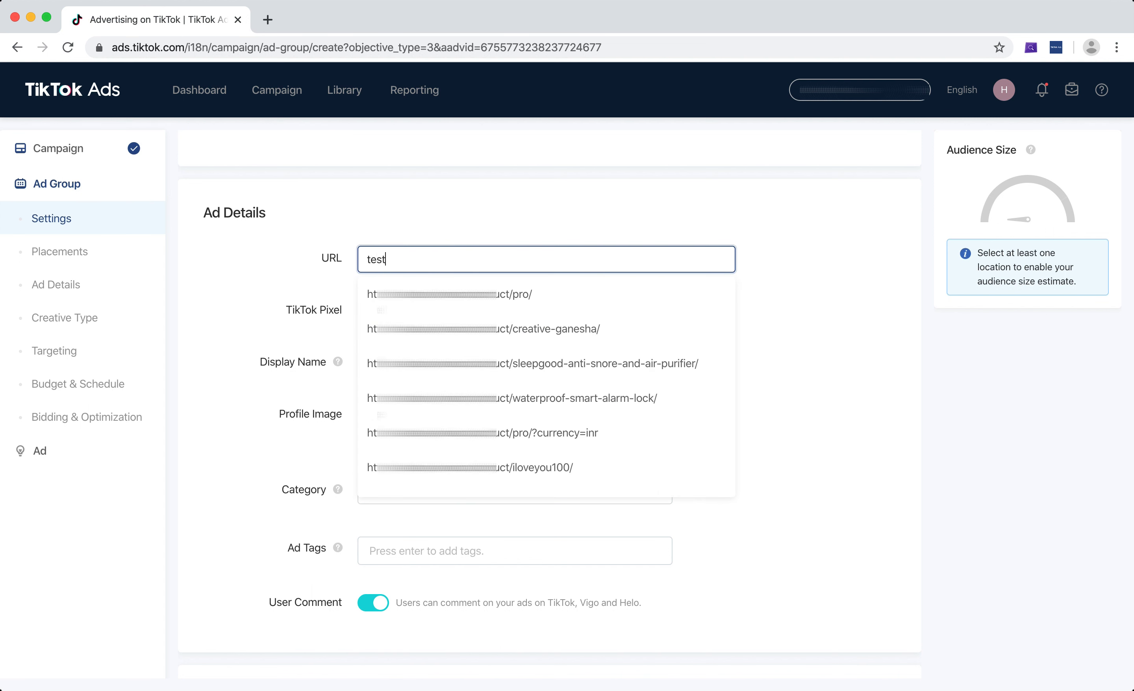
text(url.com)
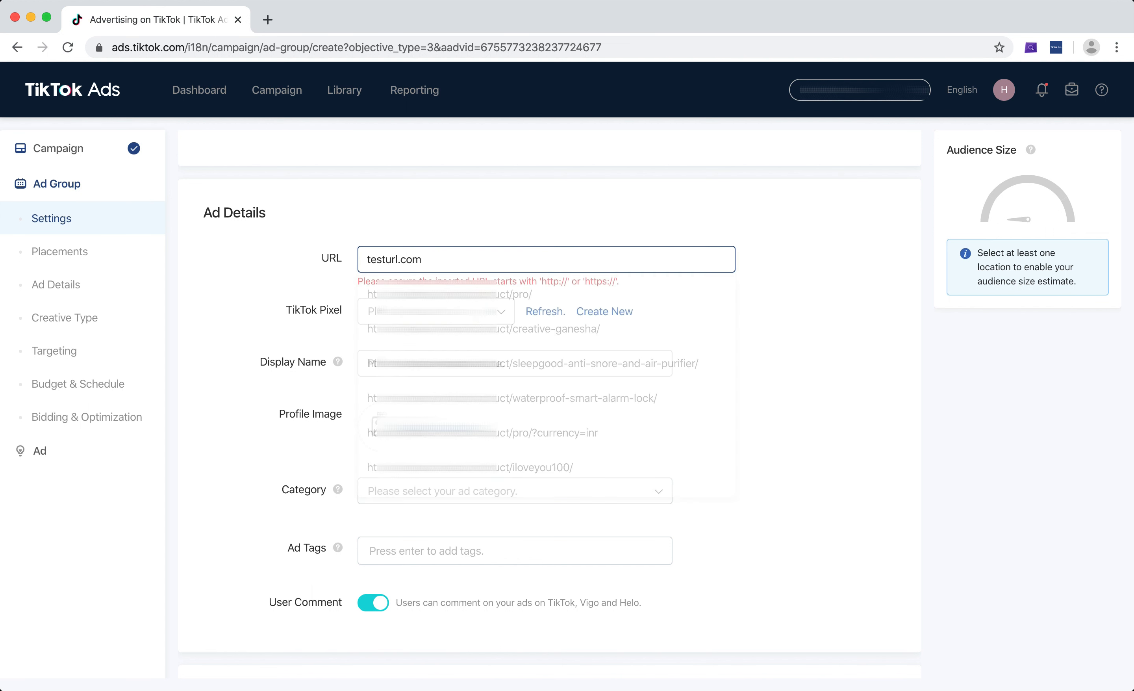
click(367, 259)
text(htrtp:/)
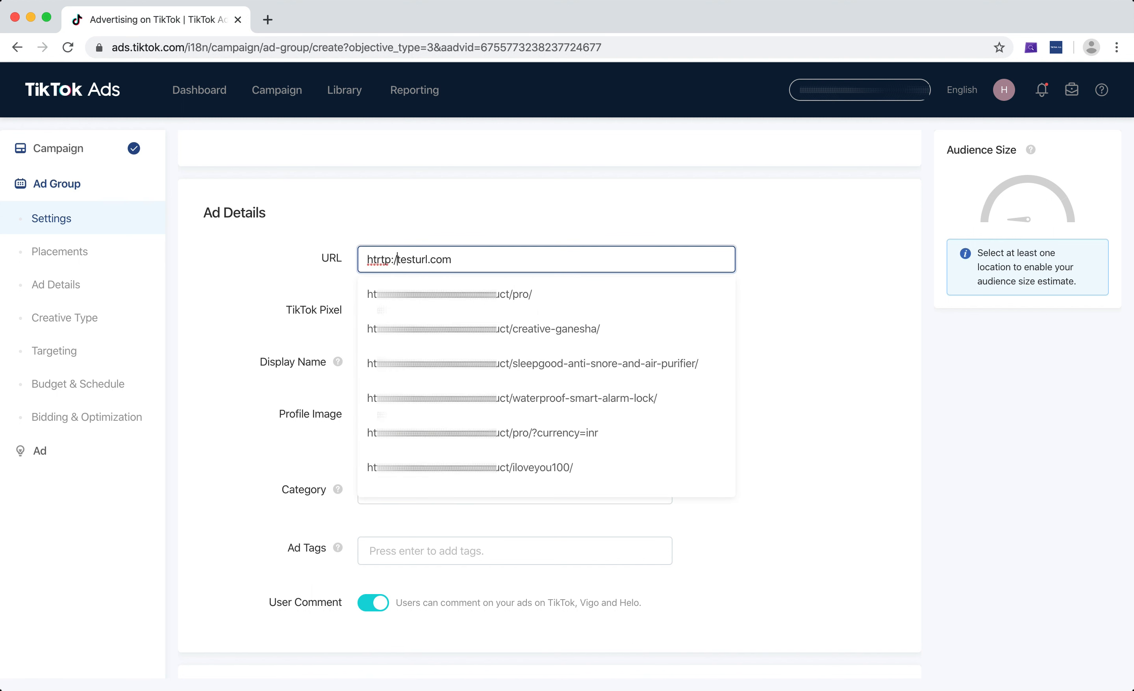
text(/)
click(376, 259)
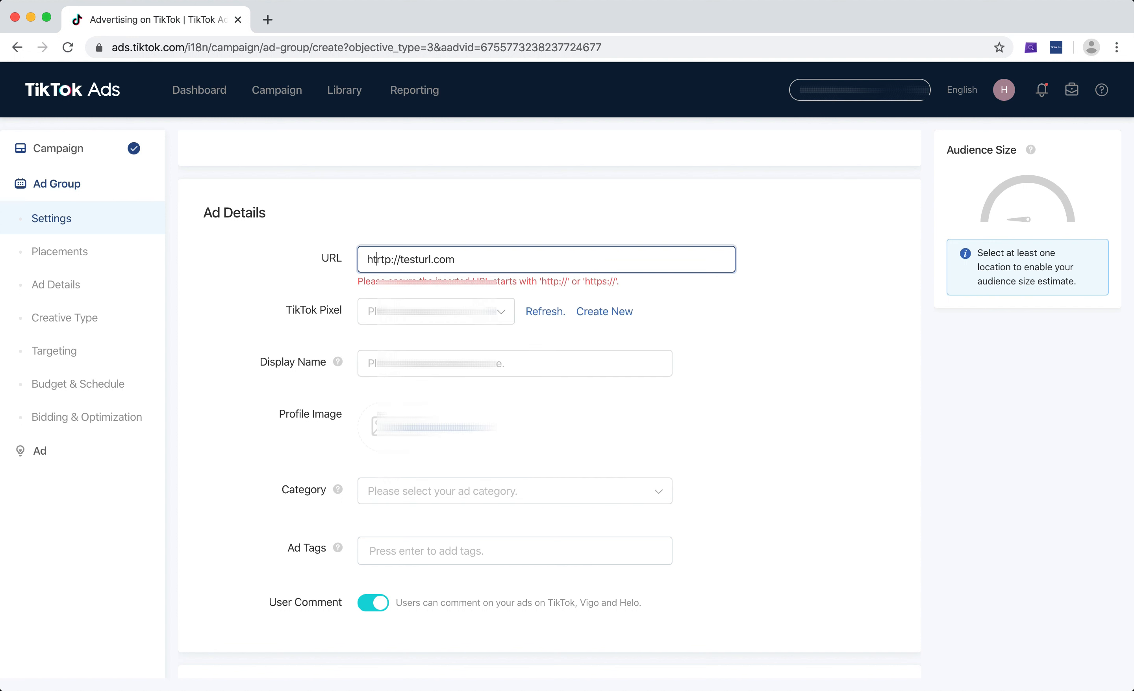
key(BackSpace)
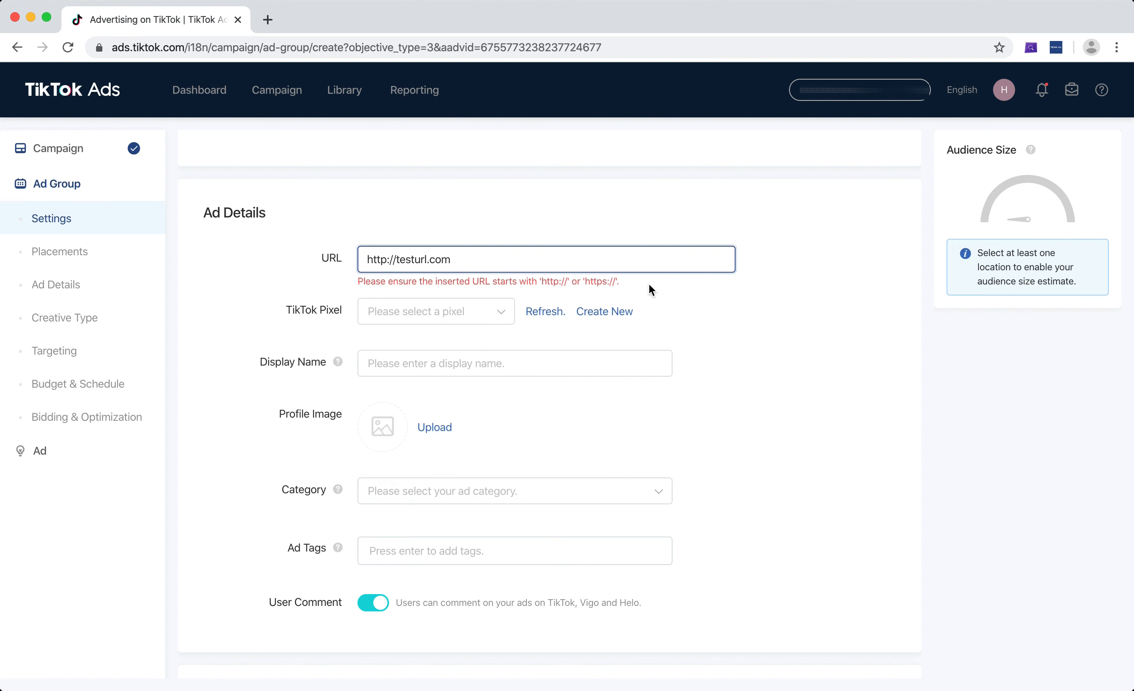
click(842, 319)
Assign the existing TikTok pixel to the ad group and choose its Complete Payment (Purchase) event
scroll(853, 279, down, 3)
click(397, 230)
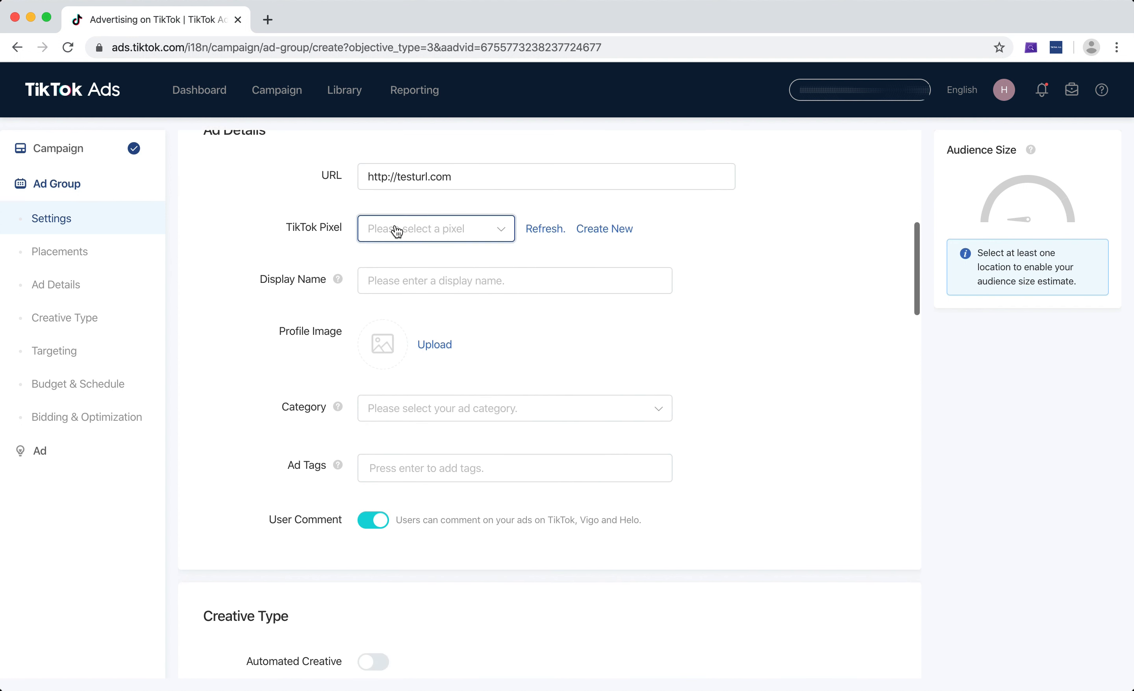
click(401, 322)
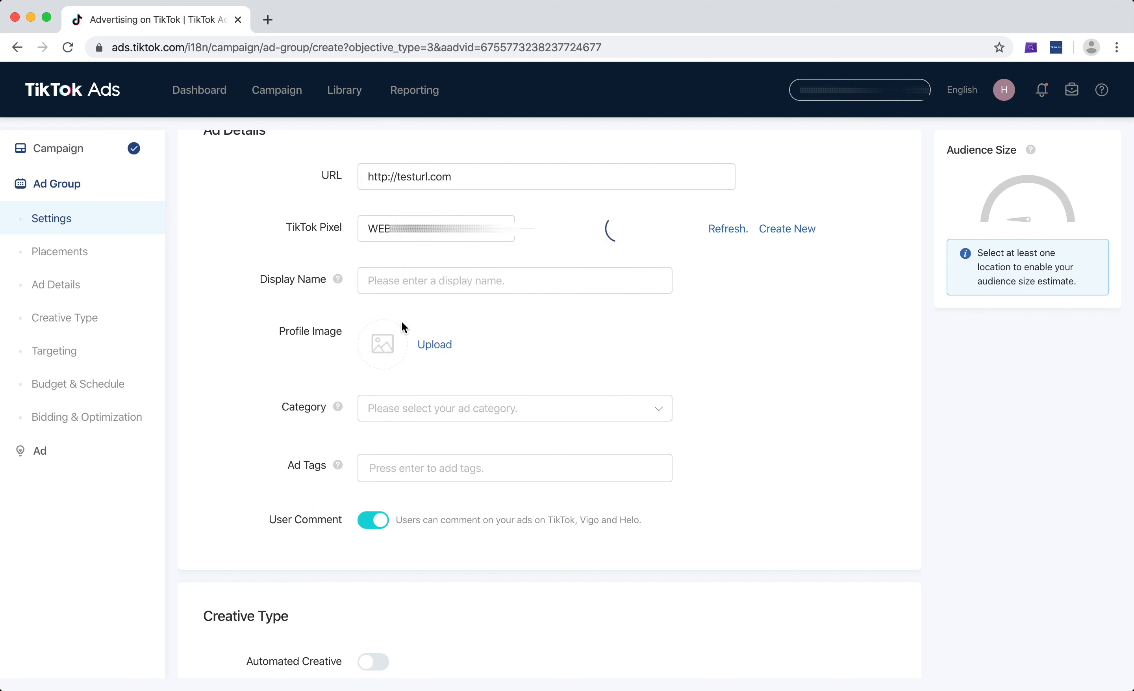
click(584, 240)
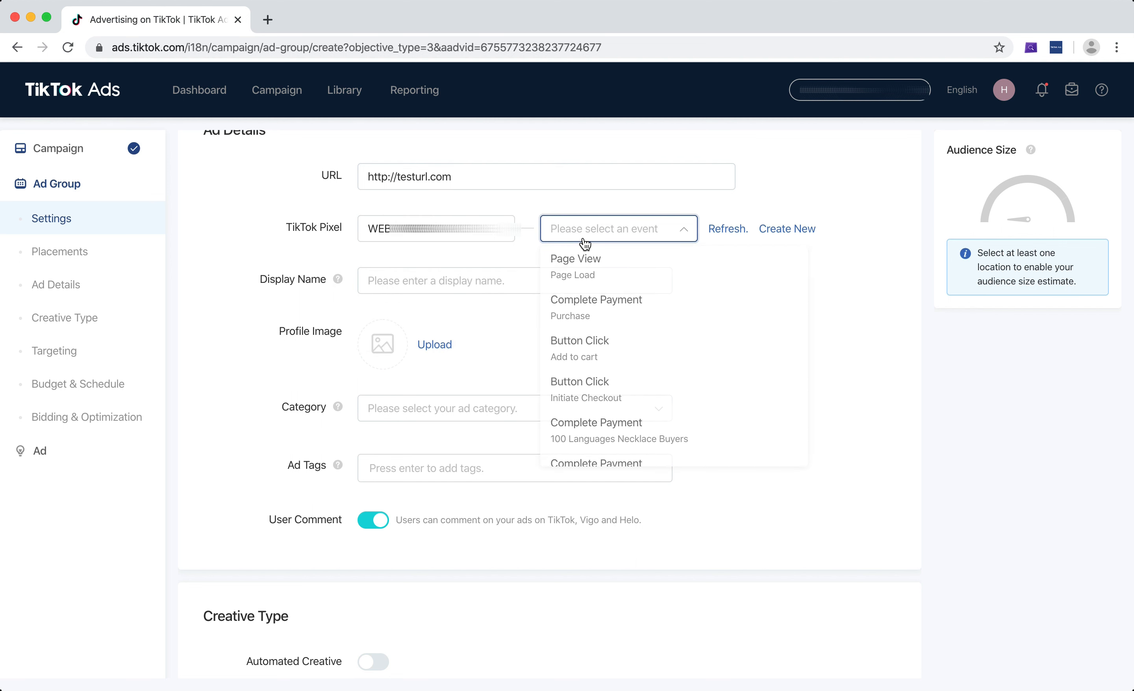
scroll(584, 352, down, 1)
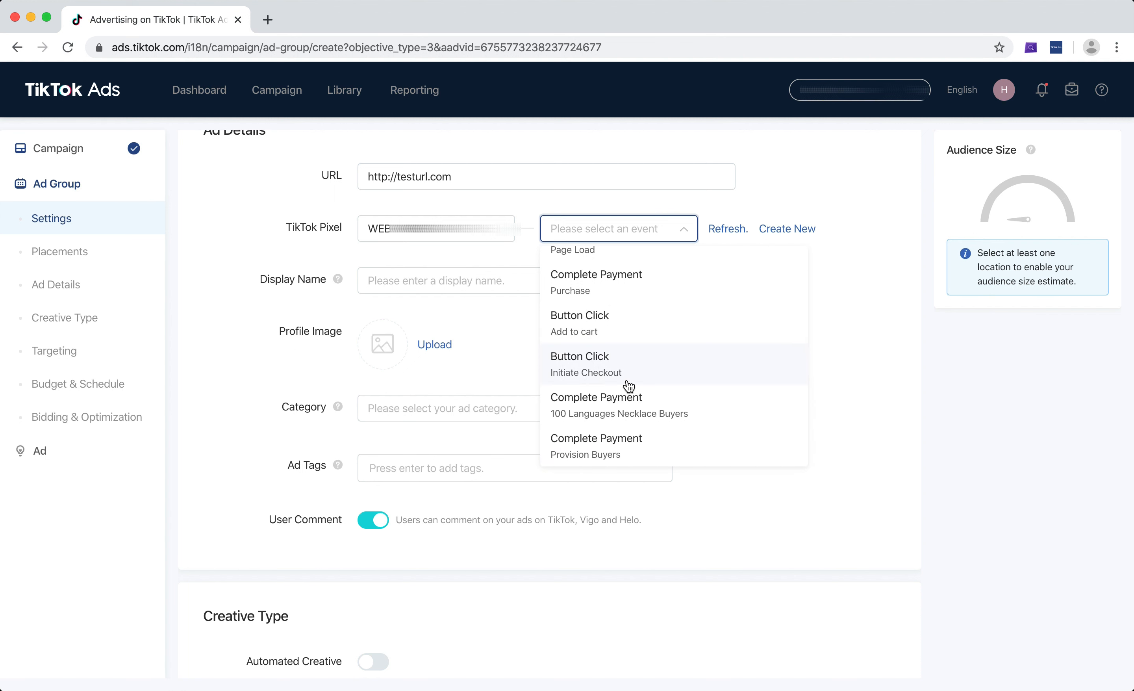
scroll(626, 388, up, 1)
click(617, 305)
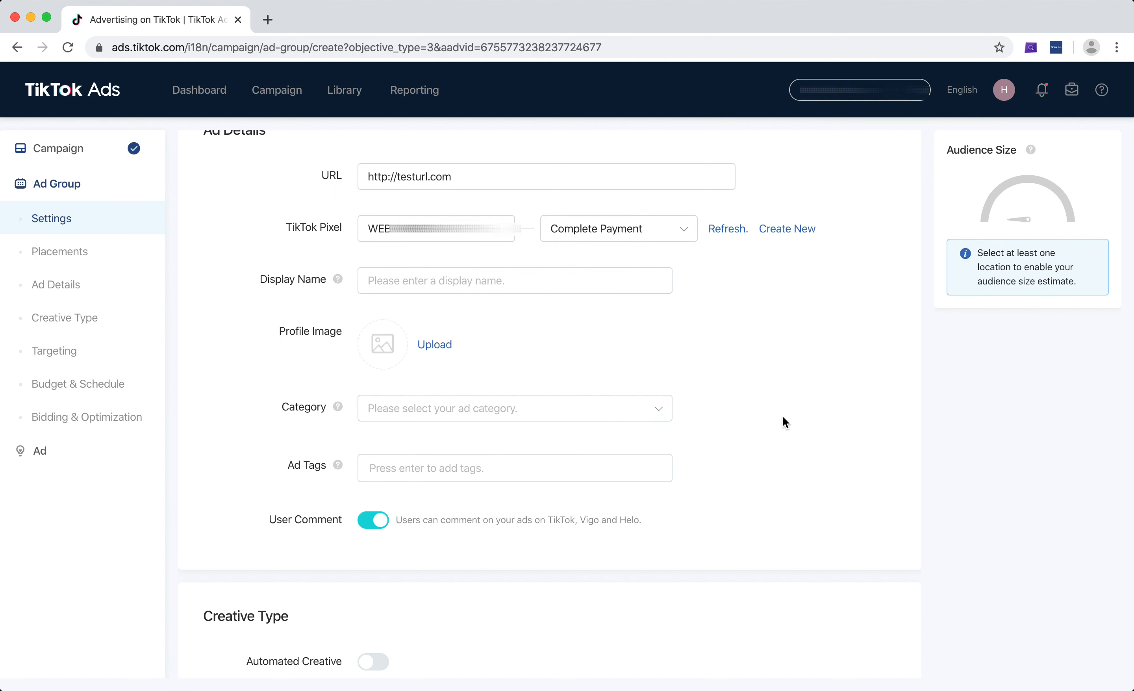
Set the ad's display name to "Test Name" and upload a profile image, keeping its suggested crop
click(515, 288)
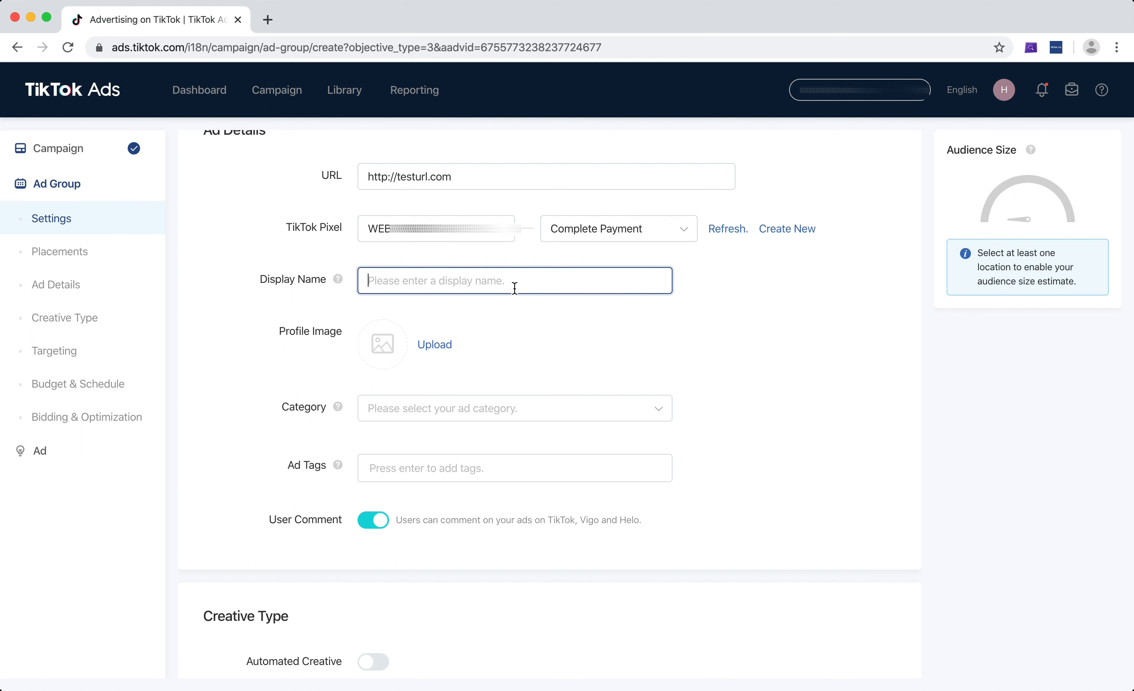
text(Test )
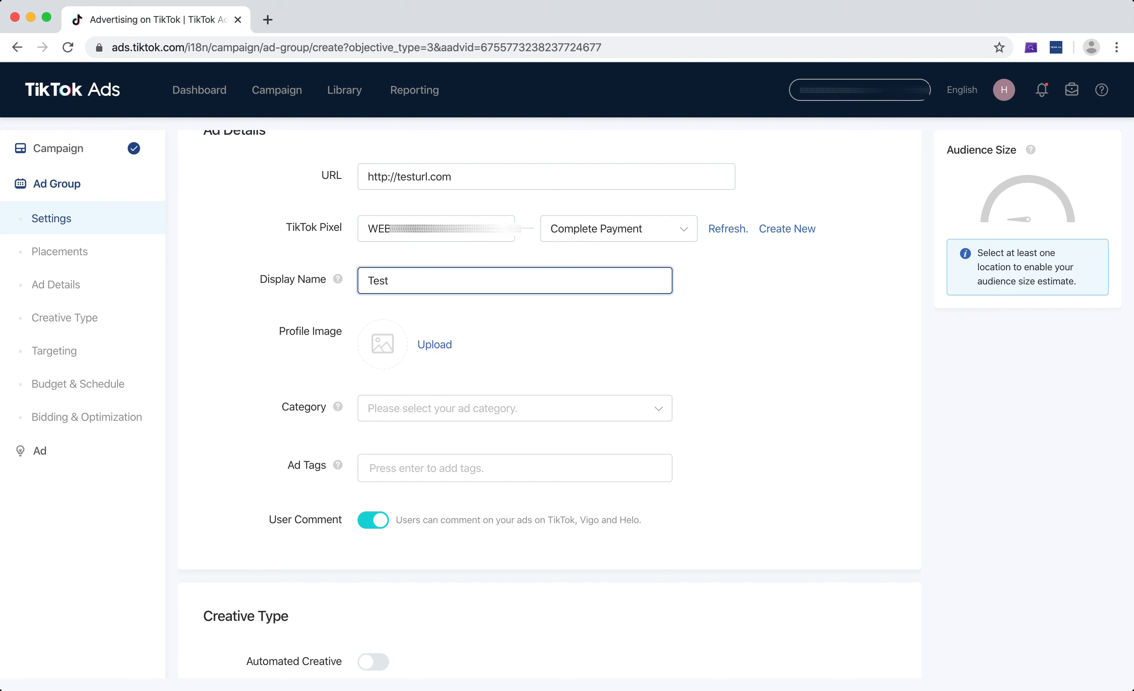
text(Name)
click(446, 349)
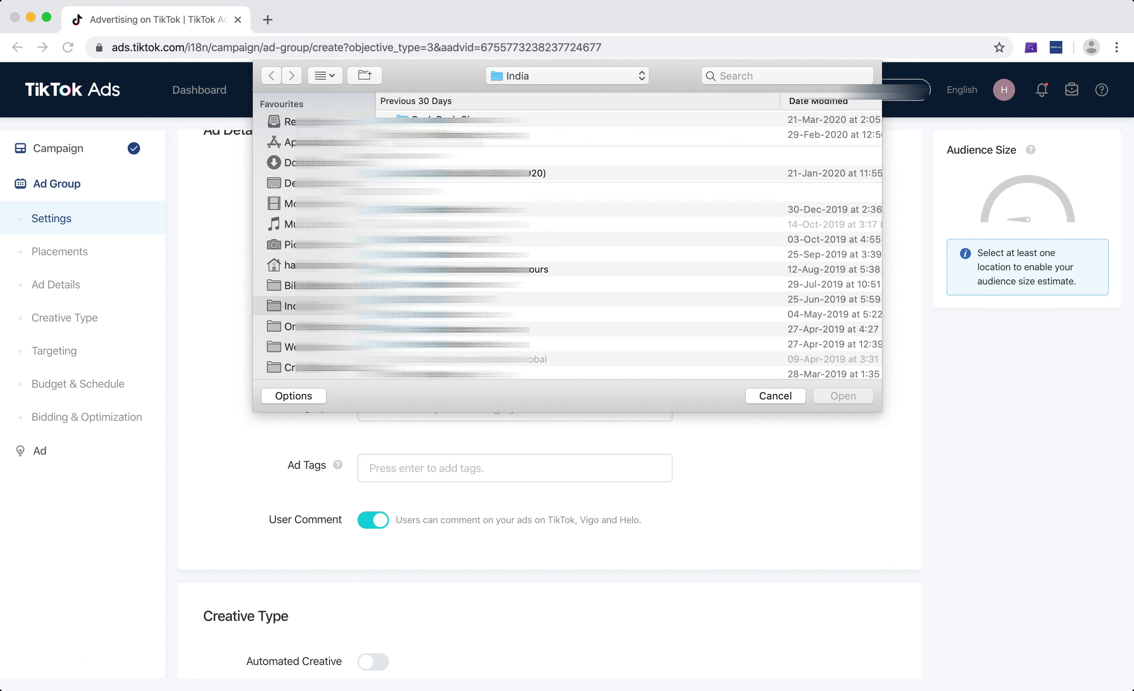
double_click(434, 135)
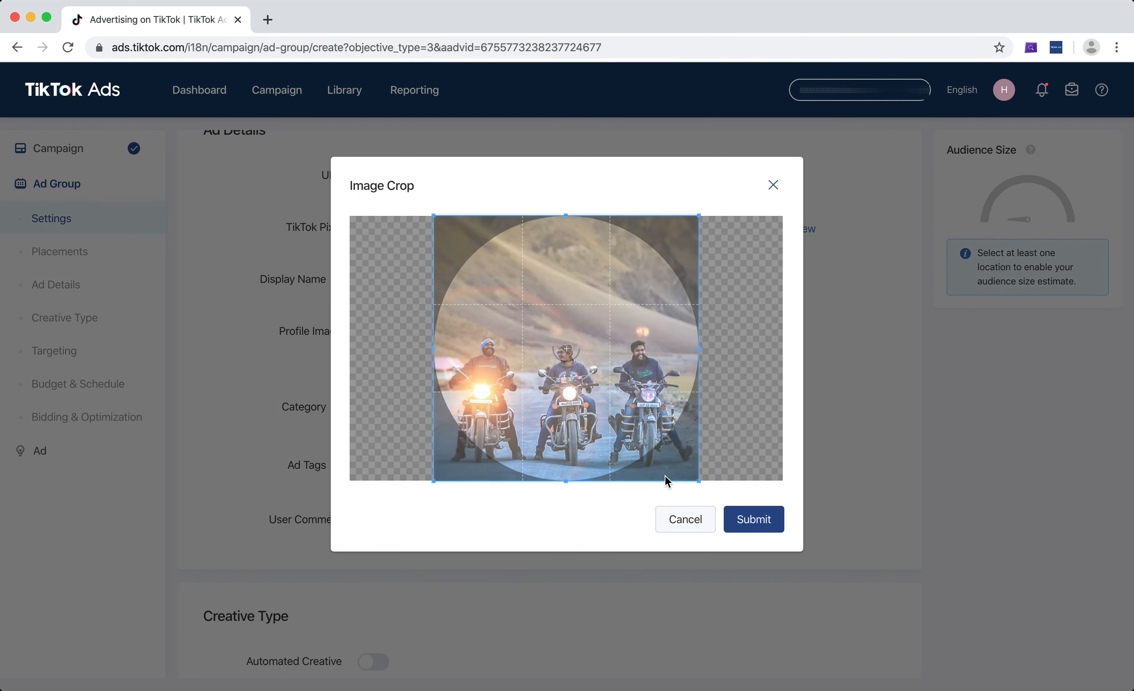
click(732, 517)
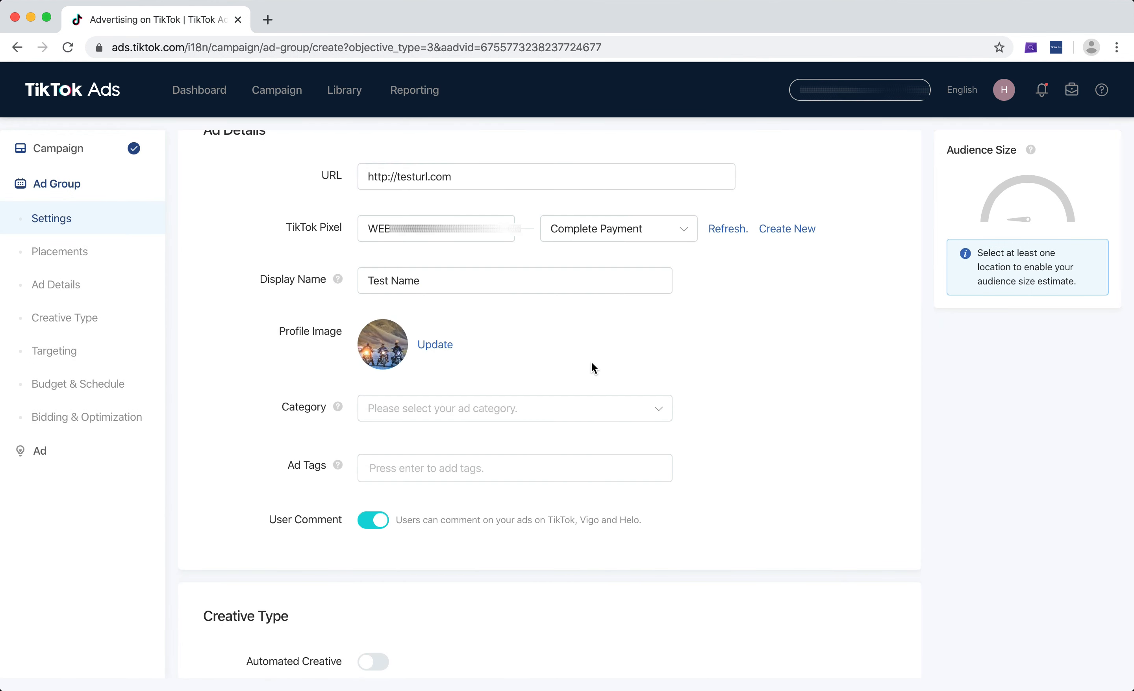
Examine the available ad categories, including the subcategories under Apparel and Cosmetics
scroll(839, 365, down, 3)
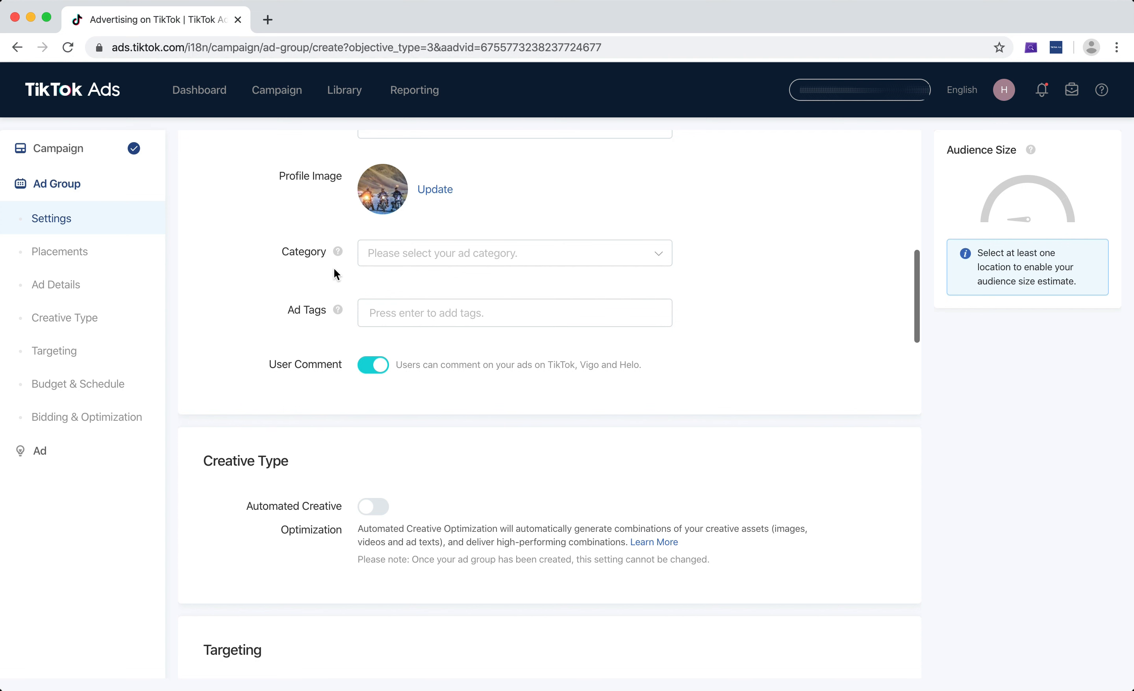
scroll(744, 251, down, 1)
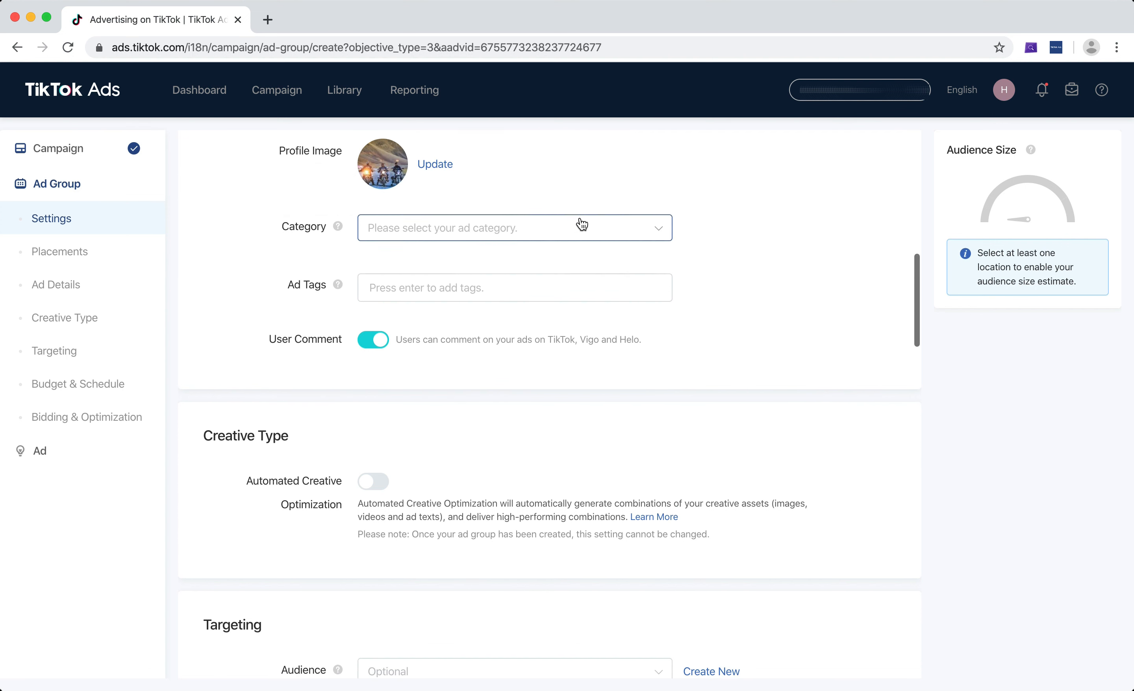
click(572, 232)
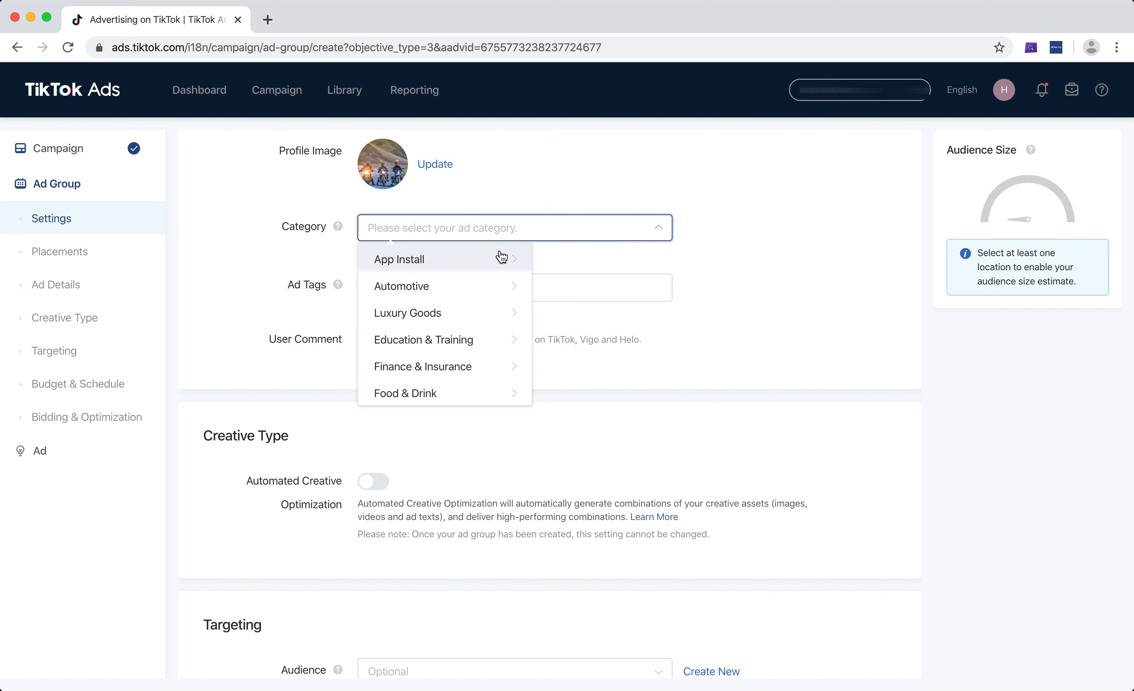
scroll(501, 256, down, 2)
scroll(474, 320, down, 1)
scroll(473, 320, down, 5)
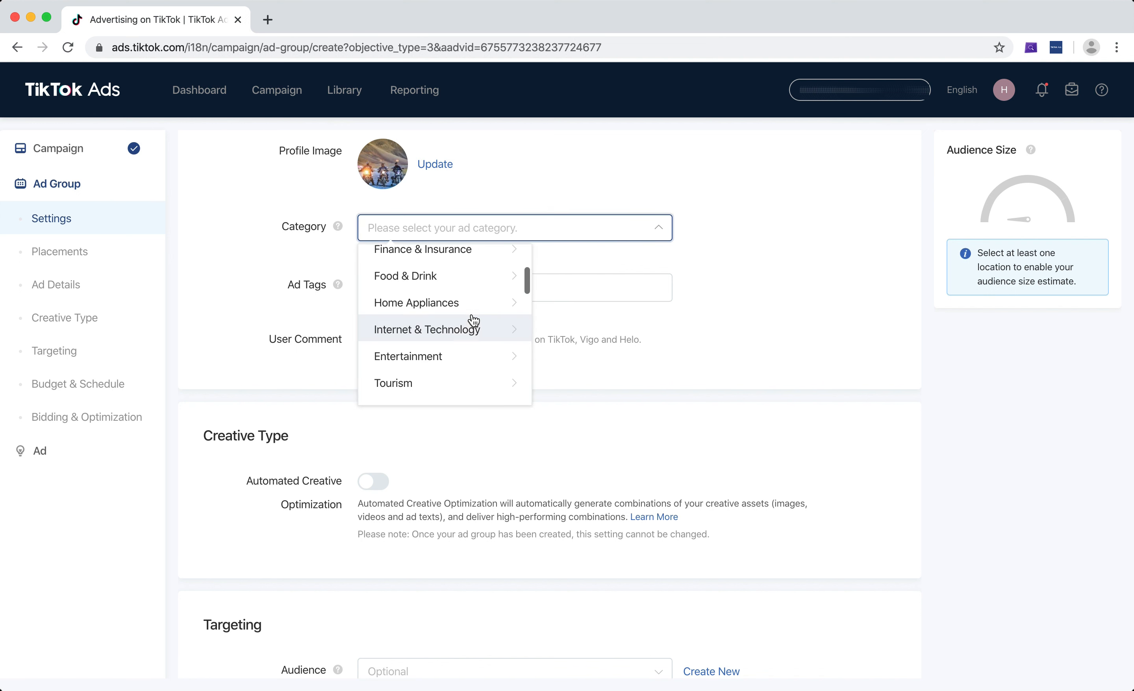
scroll(454, 375, down, 3)
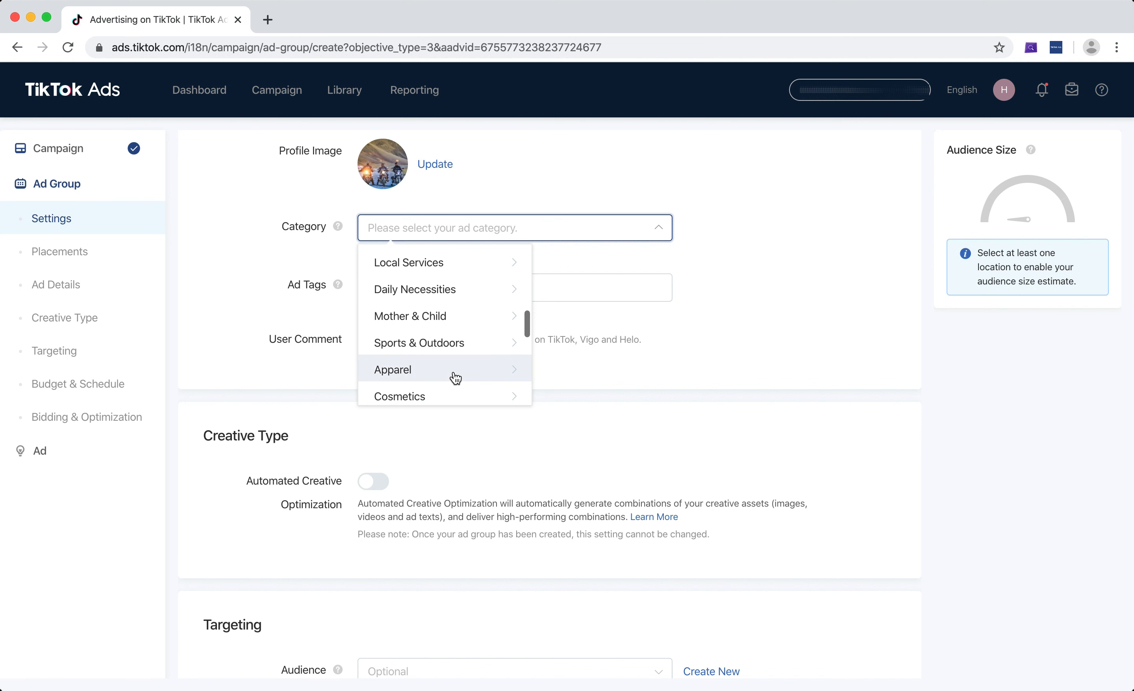
scroll(455, 374, up, 3)
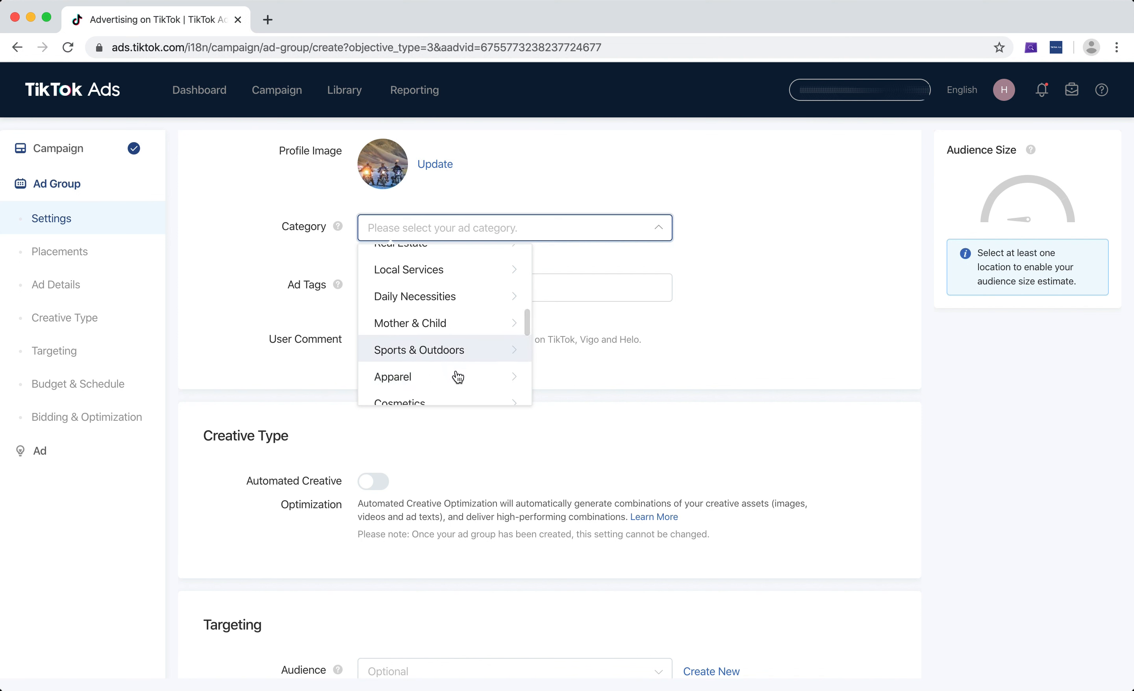
scroll(495, 375, down, 1)
click(516, 368)
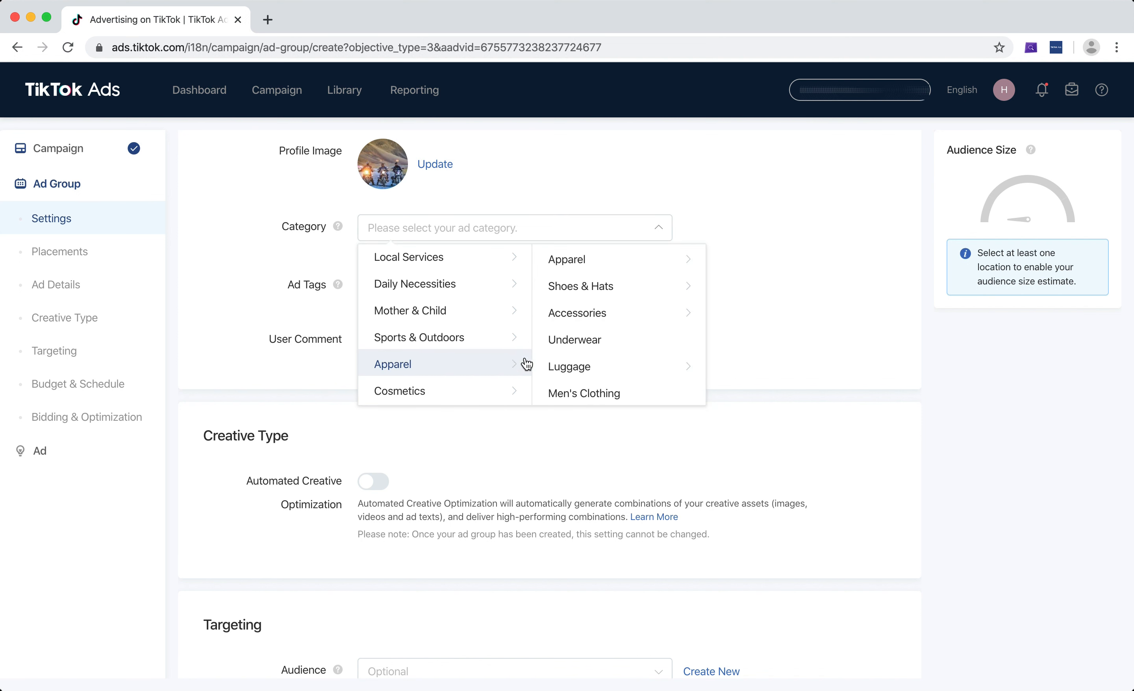
scroll(422, 368, down, 1)
scroll(433, 368, down, 1)
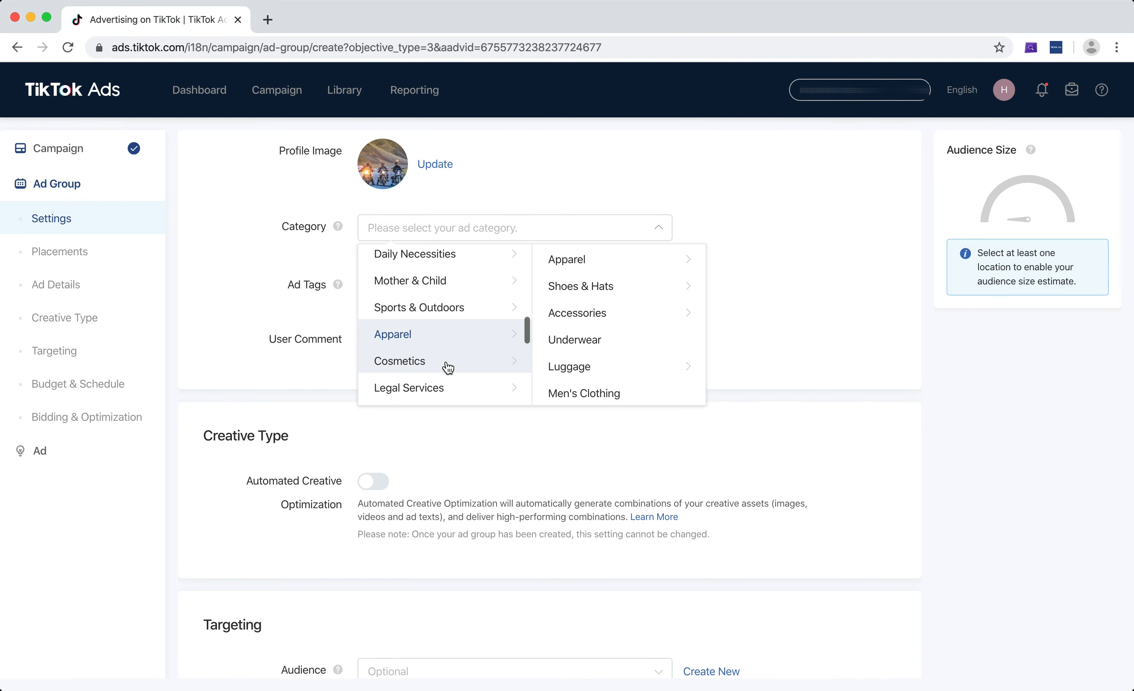
click(446, 368)
scroll(563, 314, down, 1)
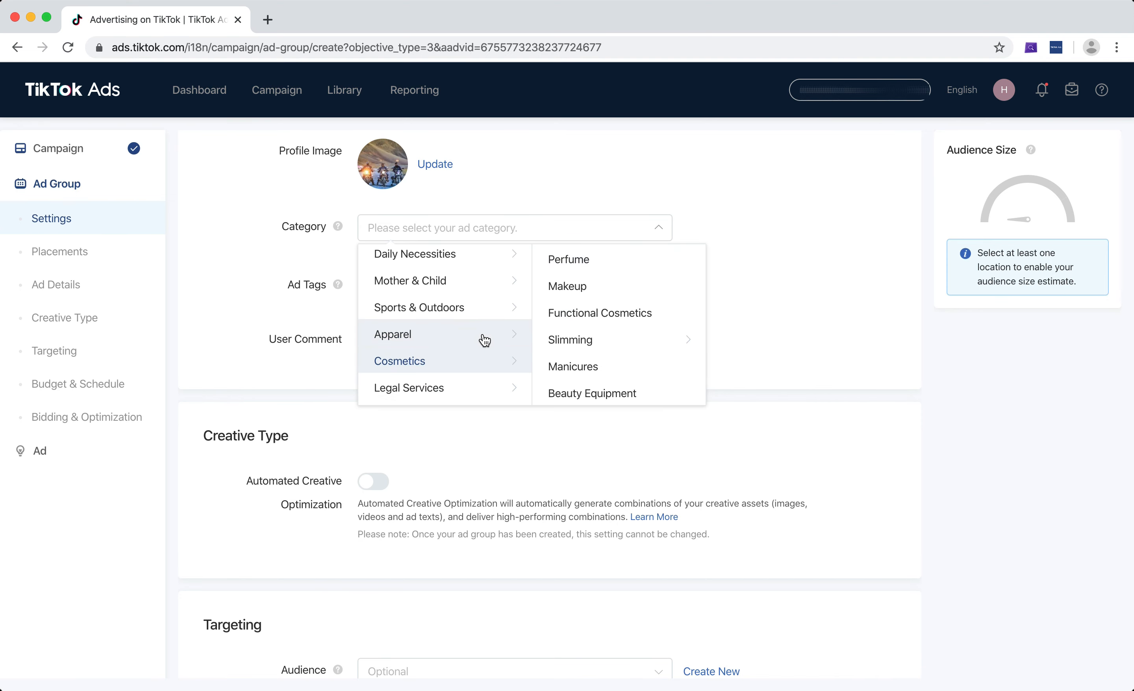
scroll(481, 337, up, 2)
scroll(484, 310, up, 3)
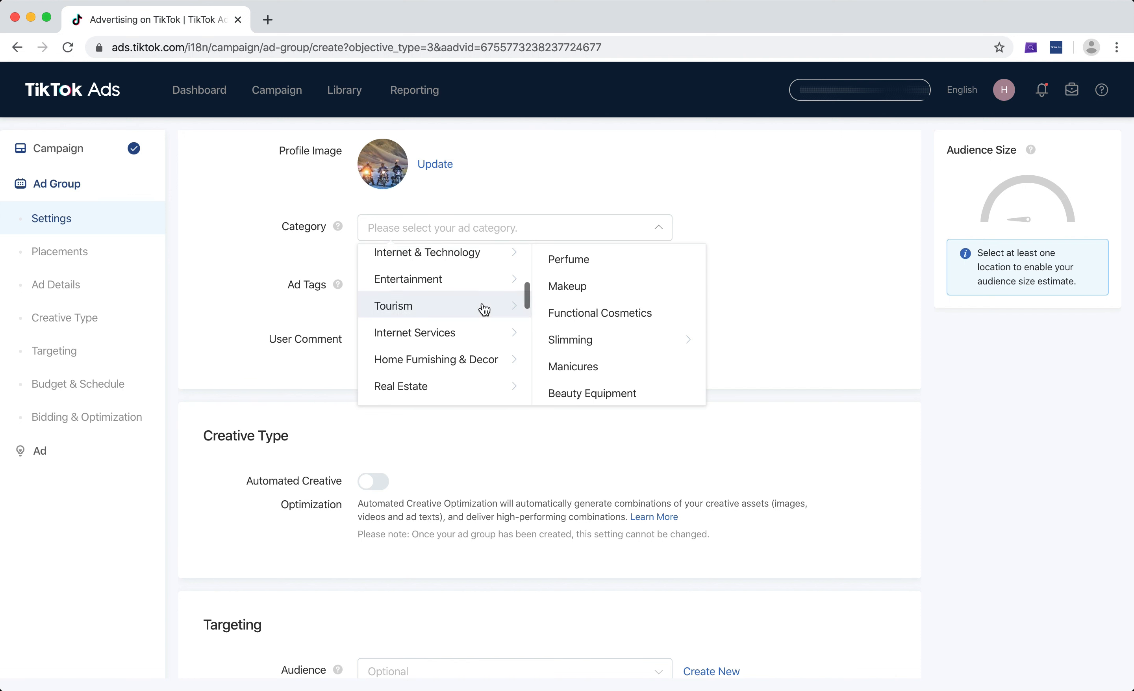
scroll(469, 329, up, 2)
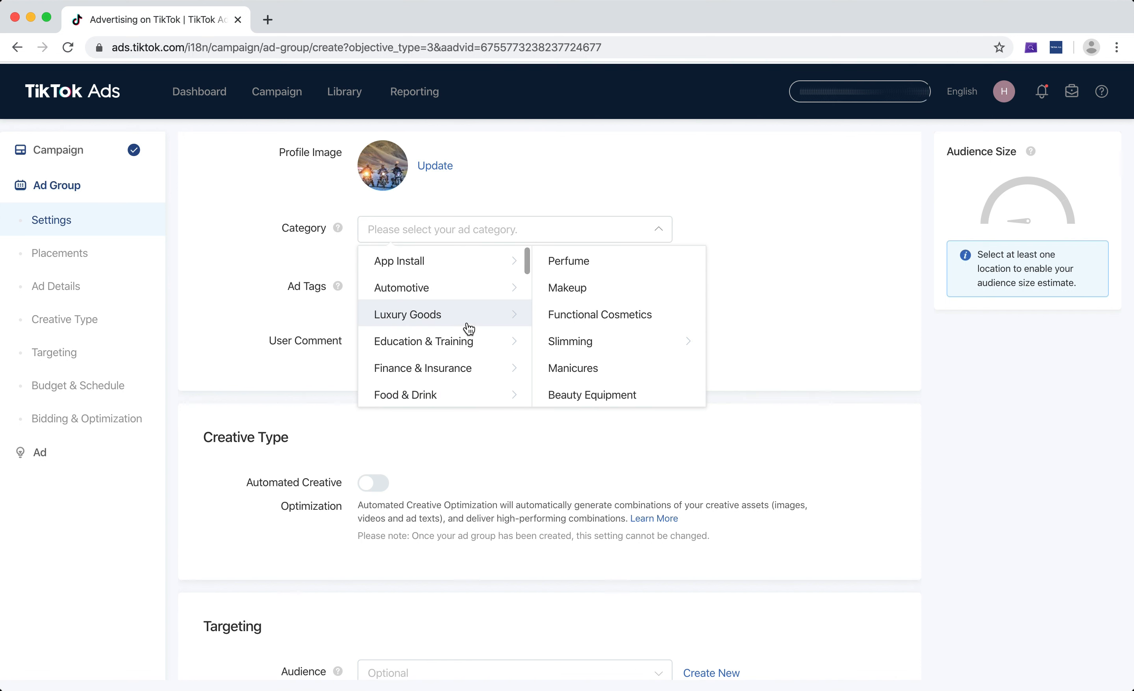
Examine the ad subcategories under Luxury Goods, Local Services, Mother & Child and Sports & Outdoors
click(477, 315)
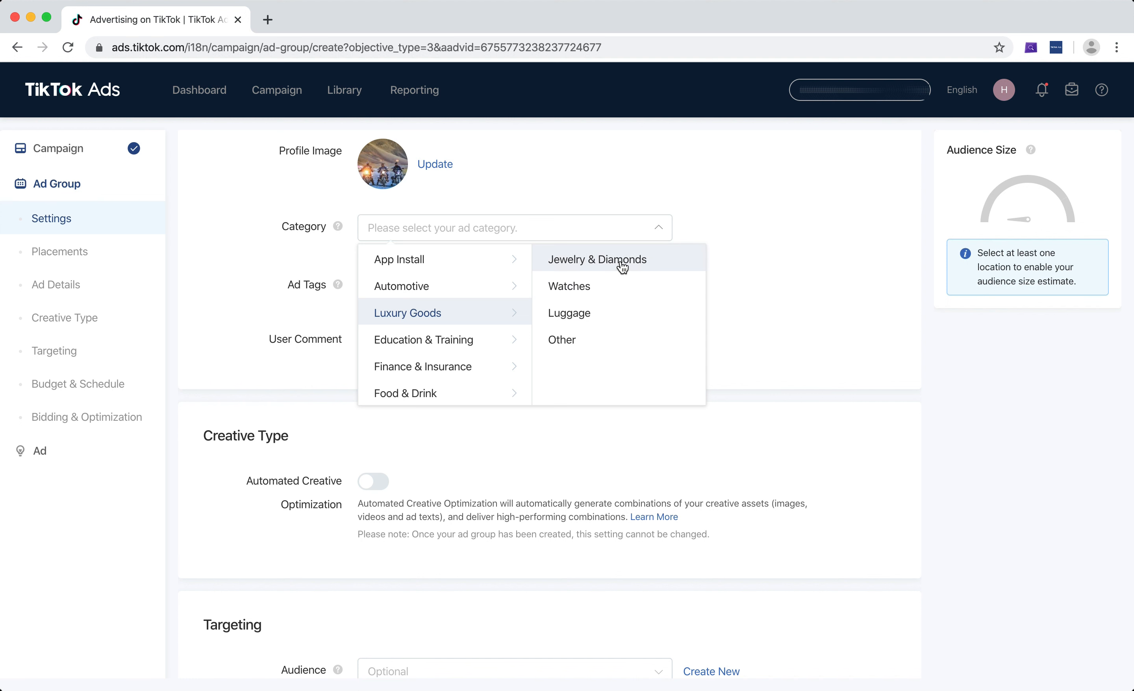
scroll(488, 326, down, 2)
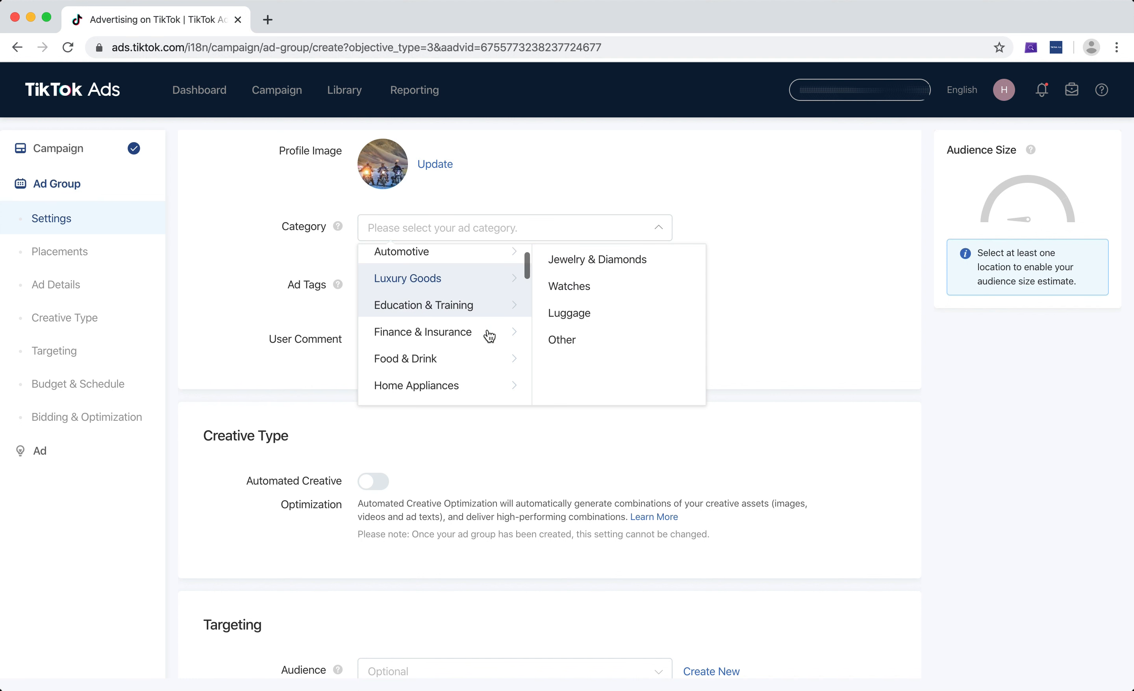
scroll(488, 335, down, 3)
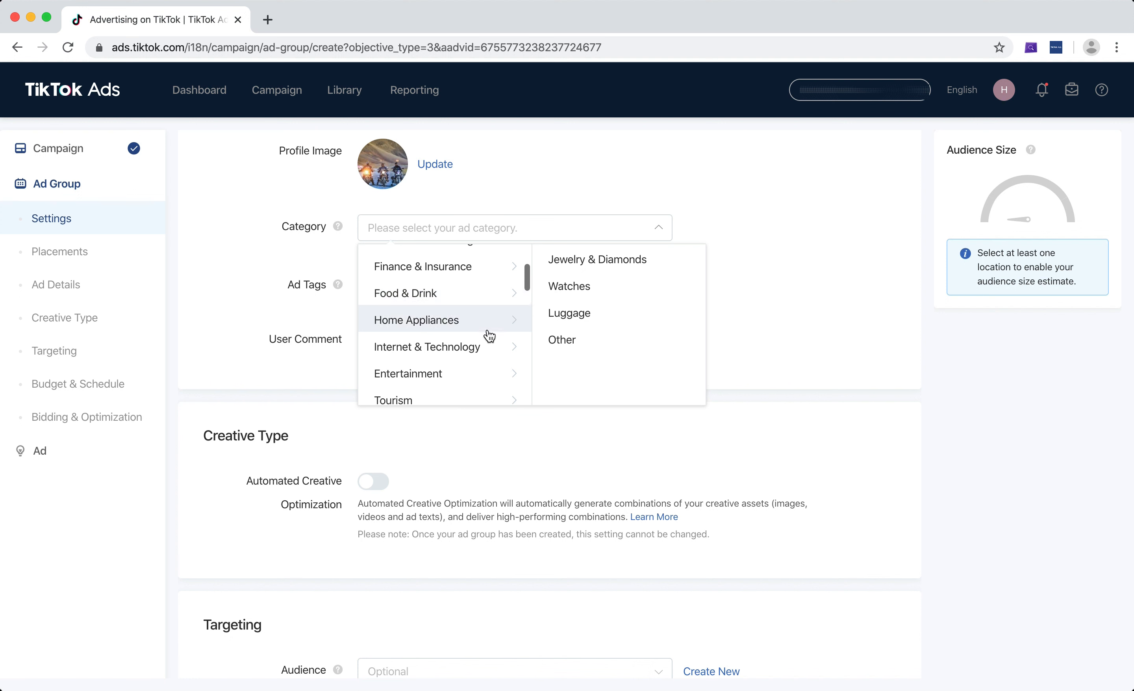
scroll(489, 336, down, 5)
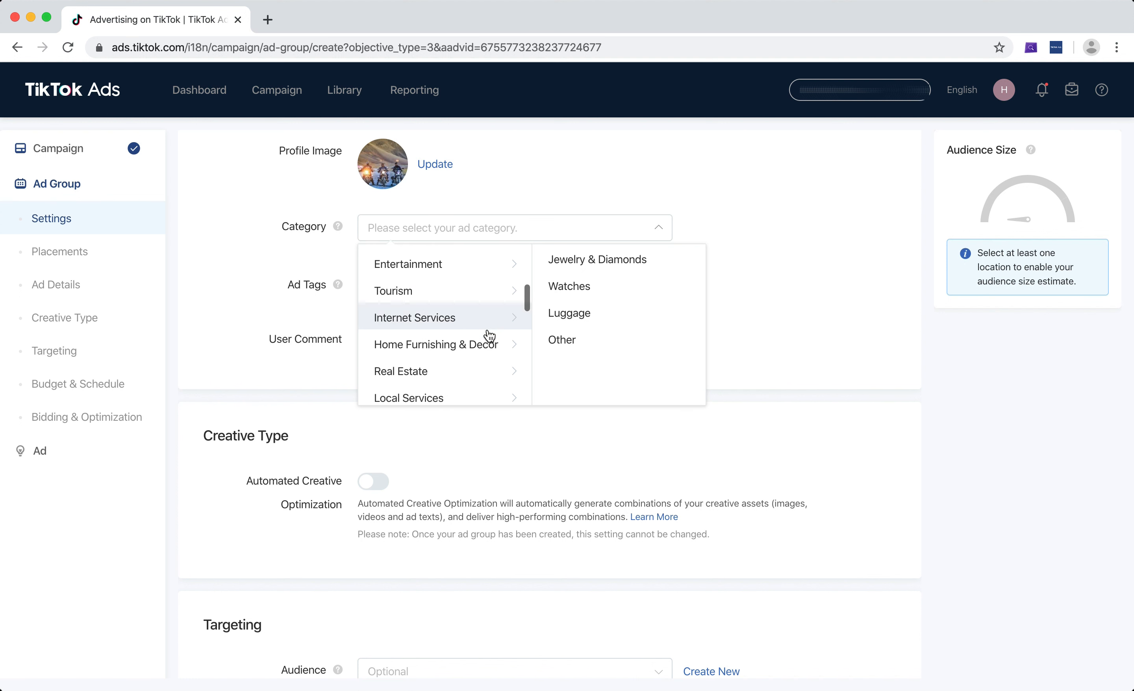
scroll(488, 334, down, 1)
click(478, 314)
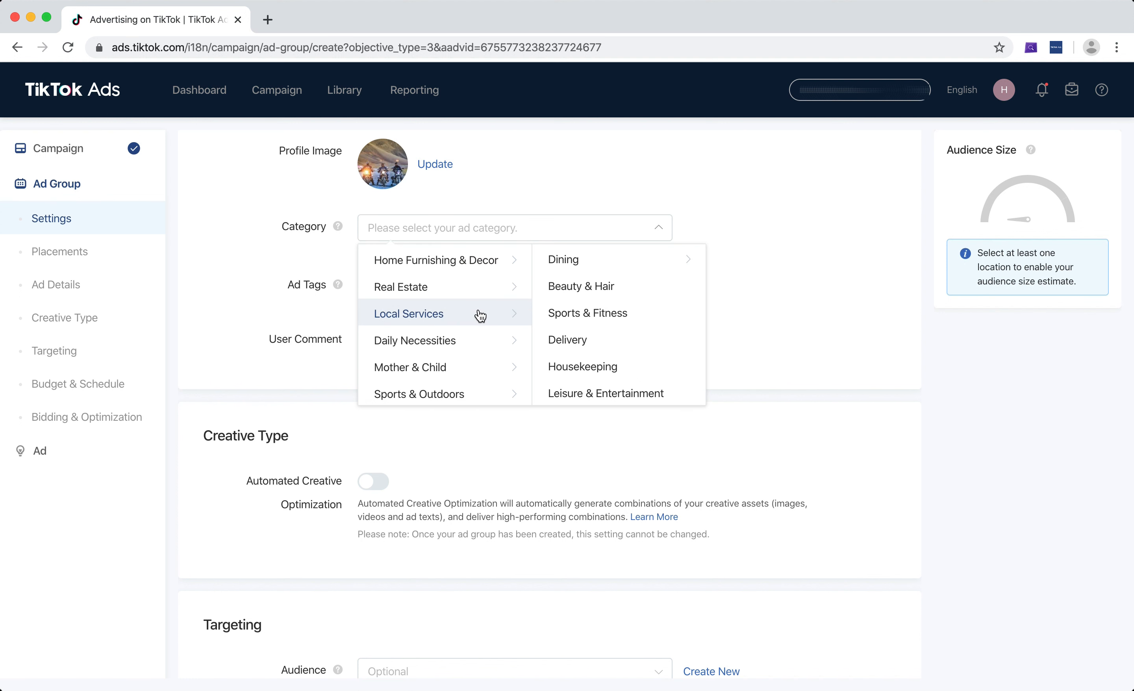
scroll(479, 315, down, 1)
click(480, 317)
scroll(480, 315, down, 1)
click(478, 314)
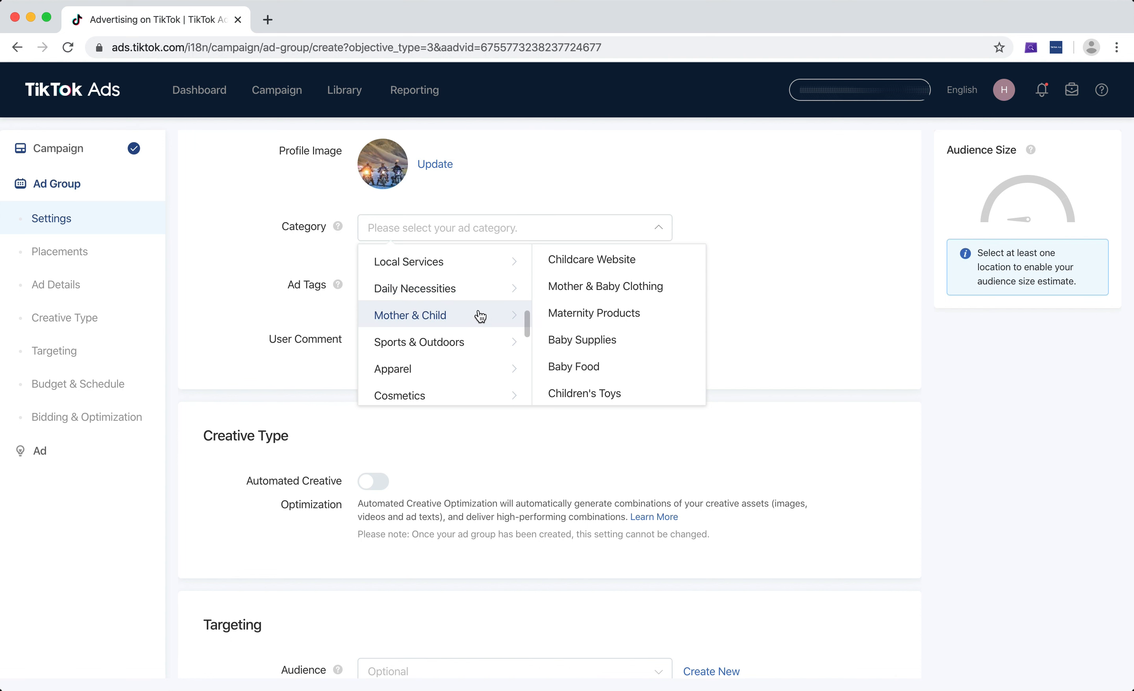
click(475, 347)
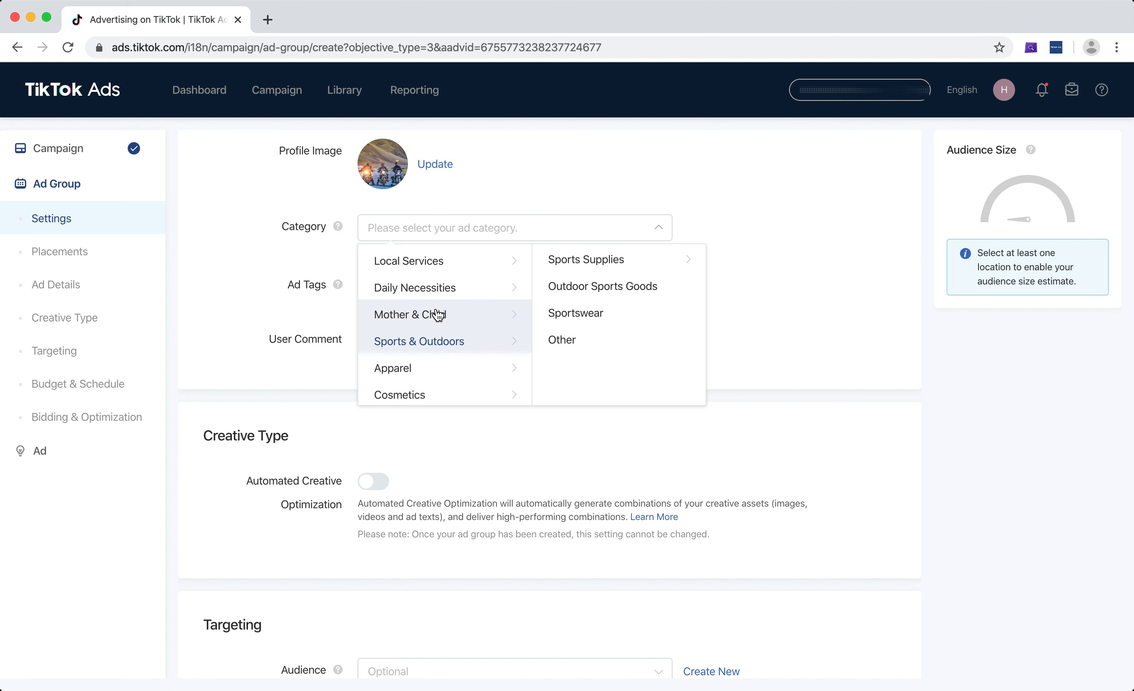
Review the Apparel subcategories and set the ad category to Apparel / Accessories / Small Jewelry
scroll(439, 338, down, 1)
click(440, 342)
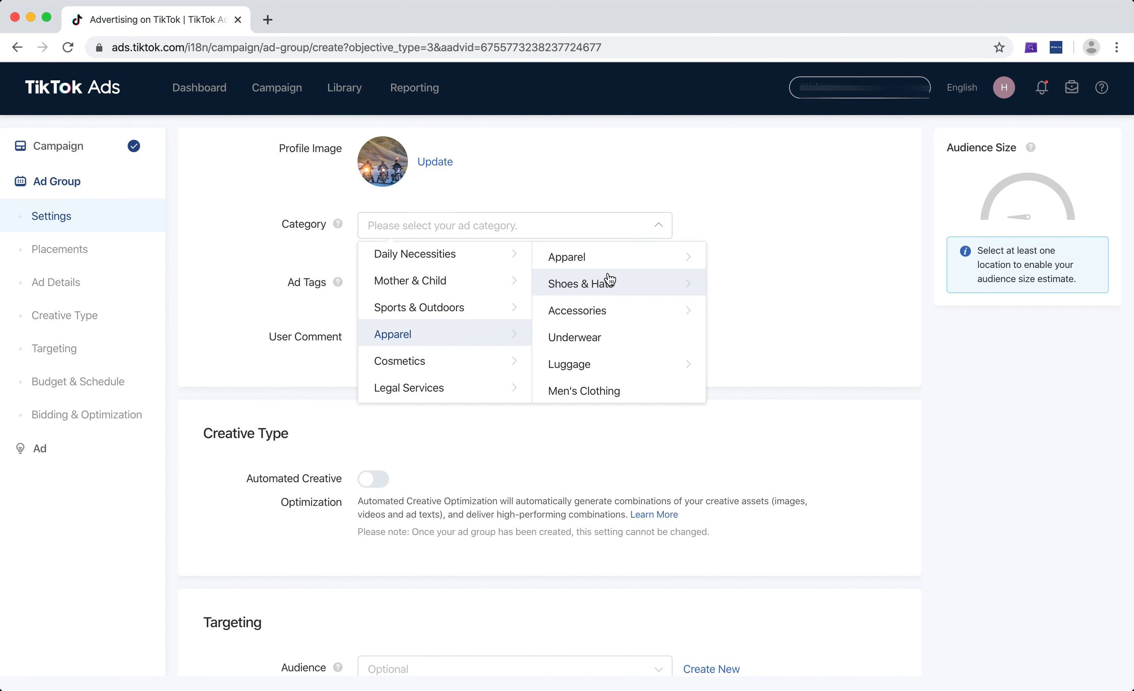
click(614, 262)
scroll(758, 284, down, 3)
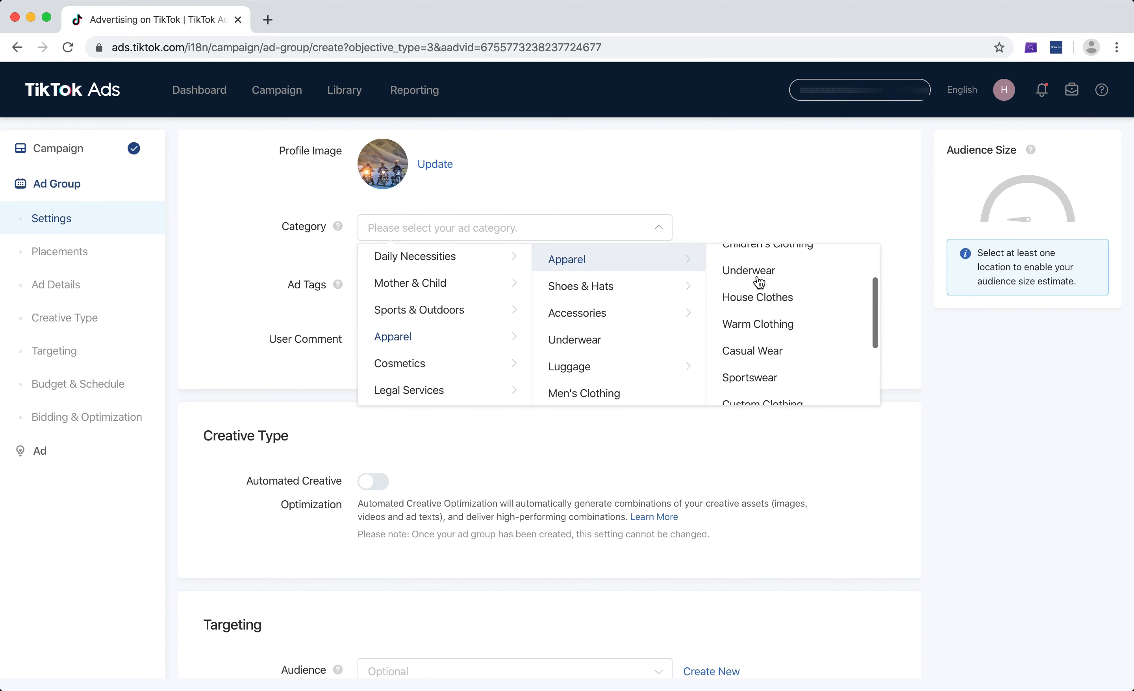
scroll(756, 279, down, 3)
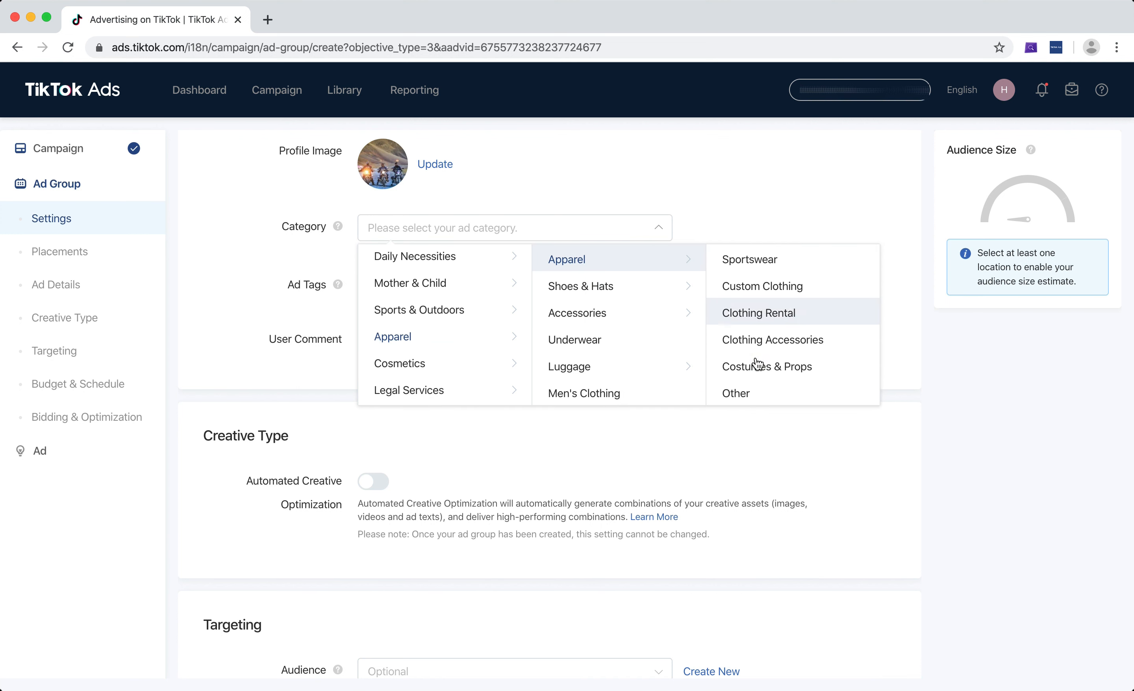
scroll(759, 363, up, 1)
scroll(757, 363, up, 5)
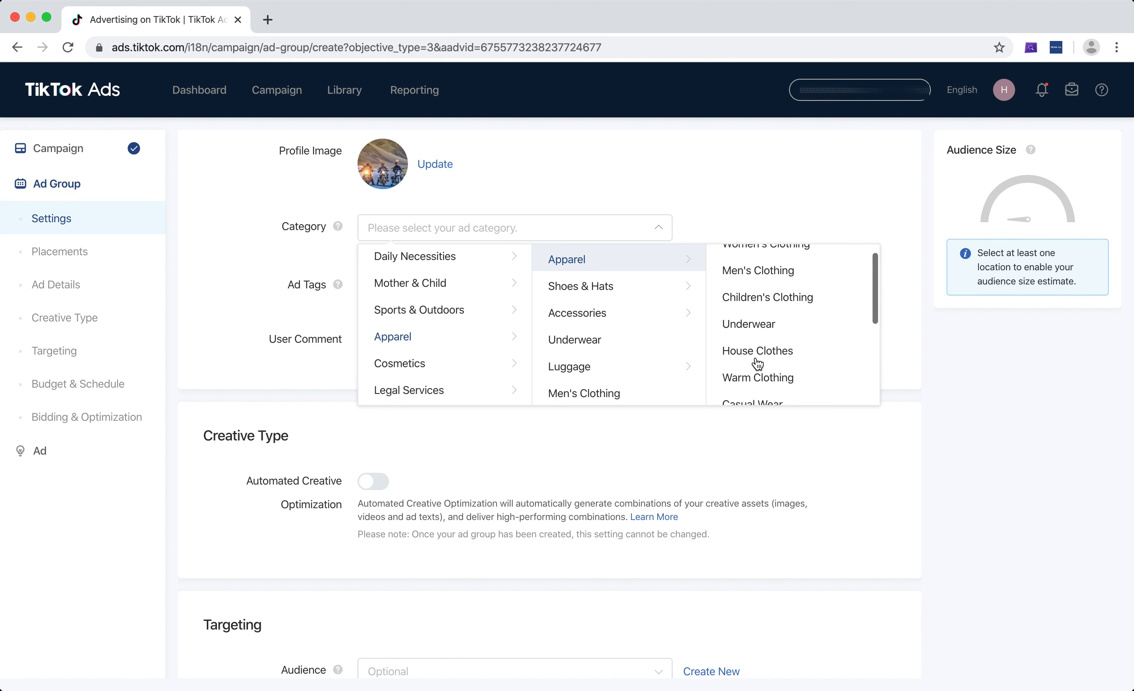
click(664, 290)
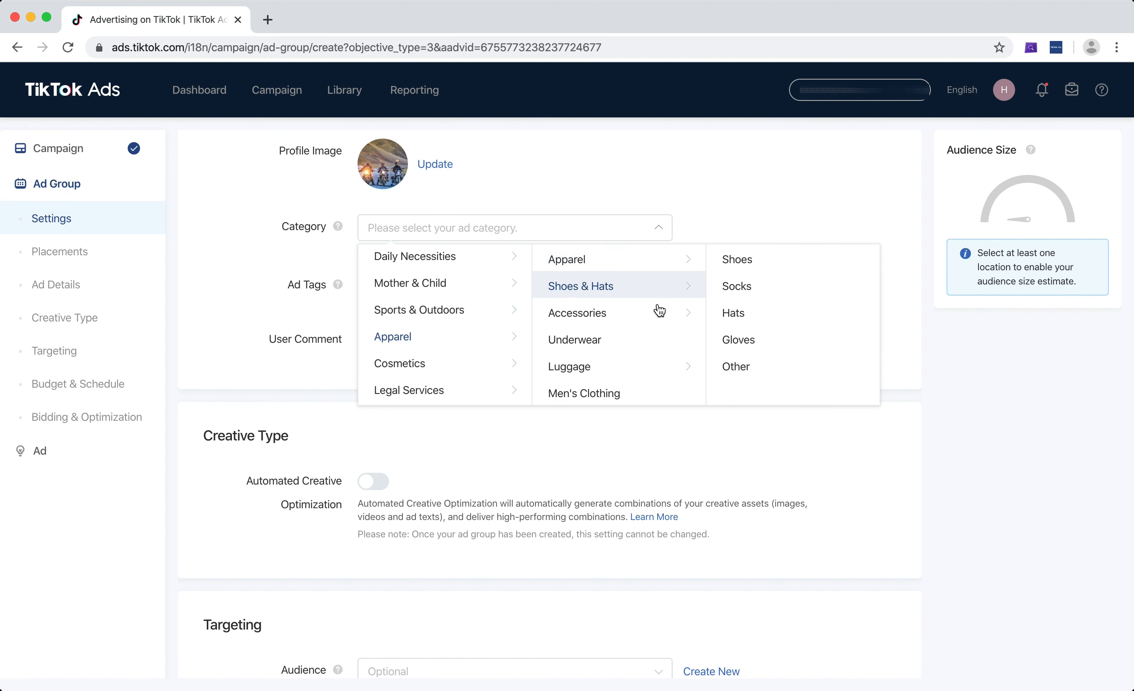
click(651, 323)
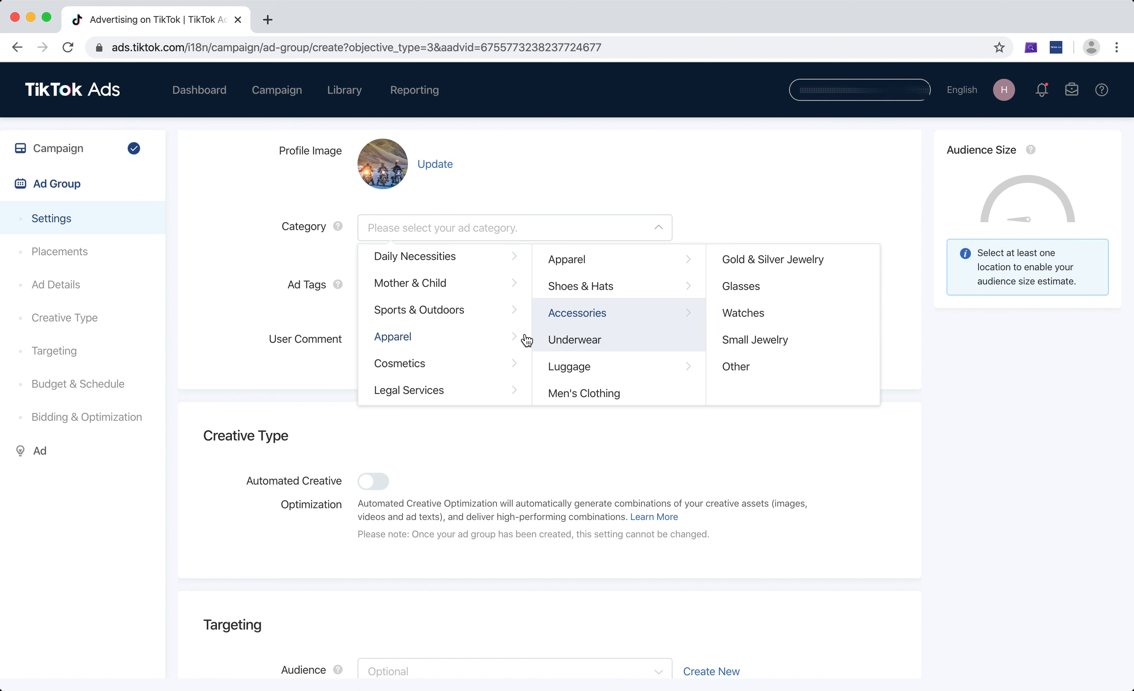
scroll(468, 329, up, 5)
scroll(463, 327, up, 2)
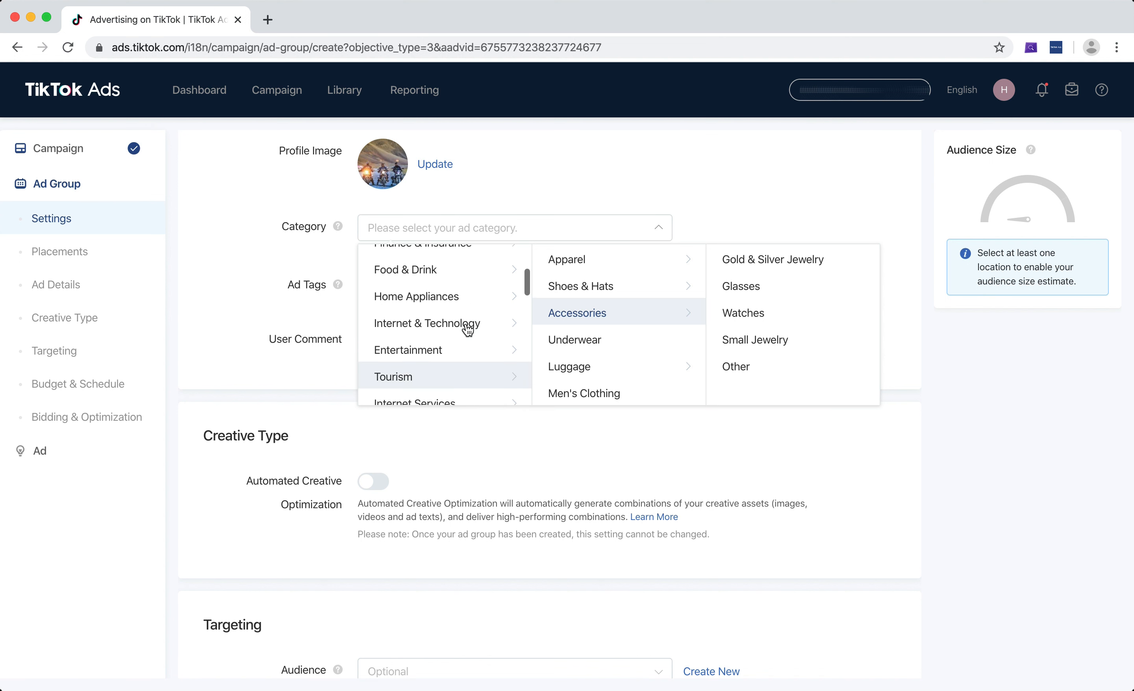
scroll(464, 327, down, 4)
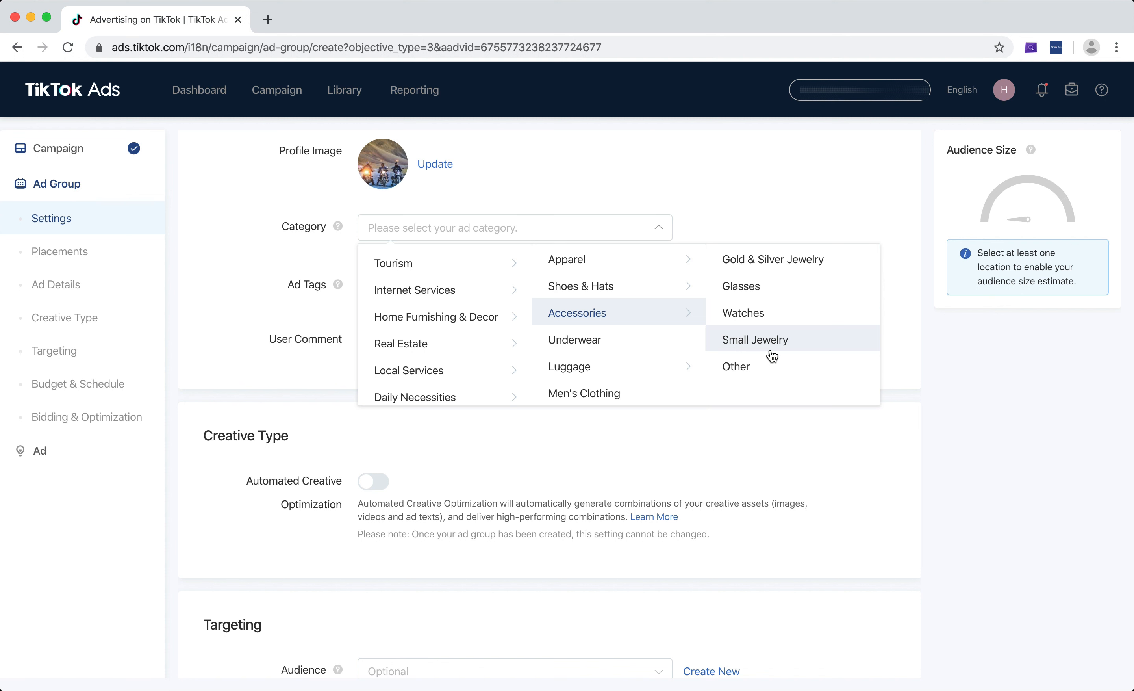
click(789, 345)
scroll(755, 311, down, 1)
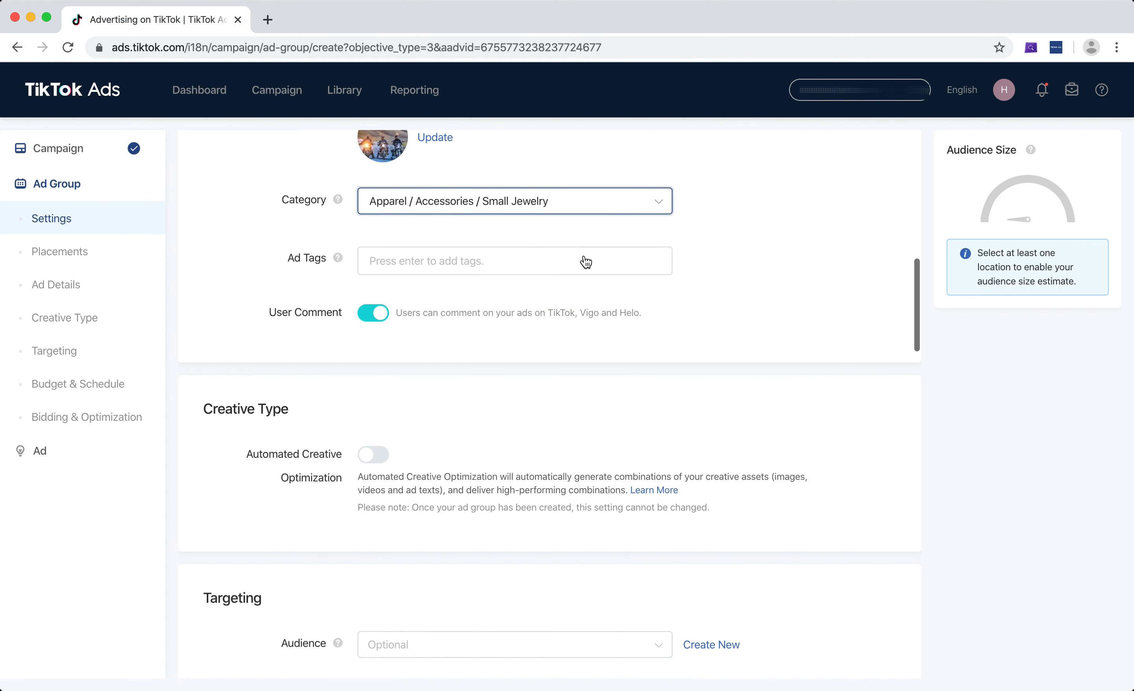
Add the ad tags "jewelry", "fashion", "viral" and "imitation jewelry" to the ad details
click(582, 264)
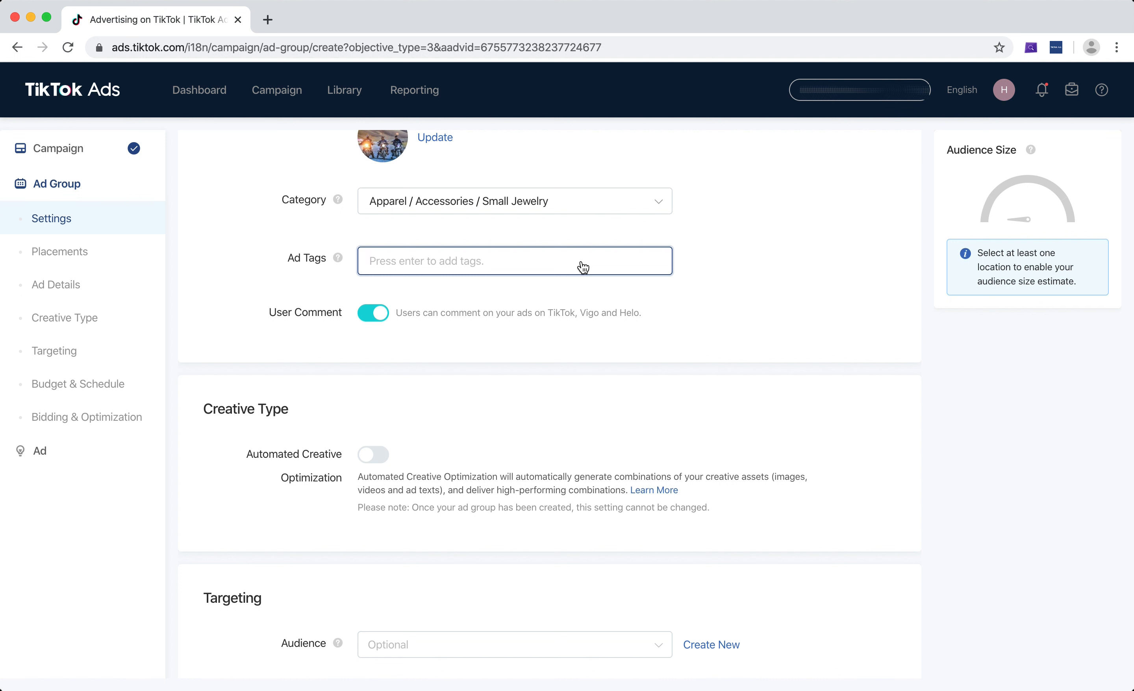
text(jewelry)
key(Return)
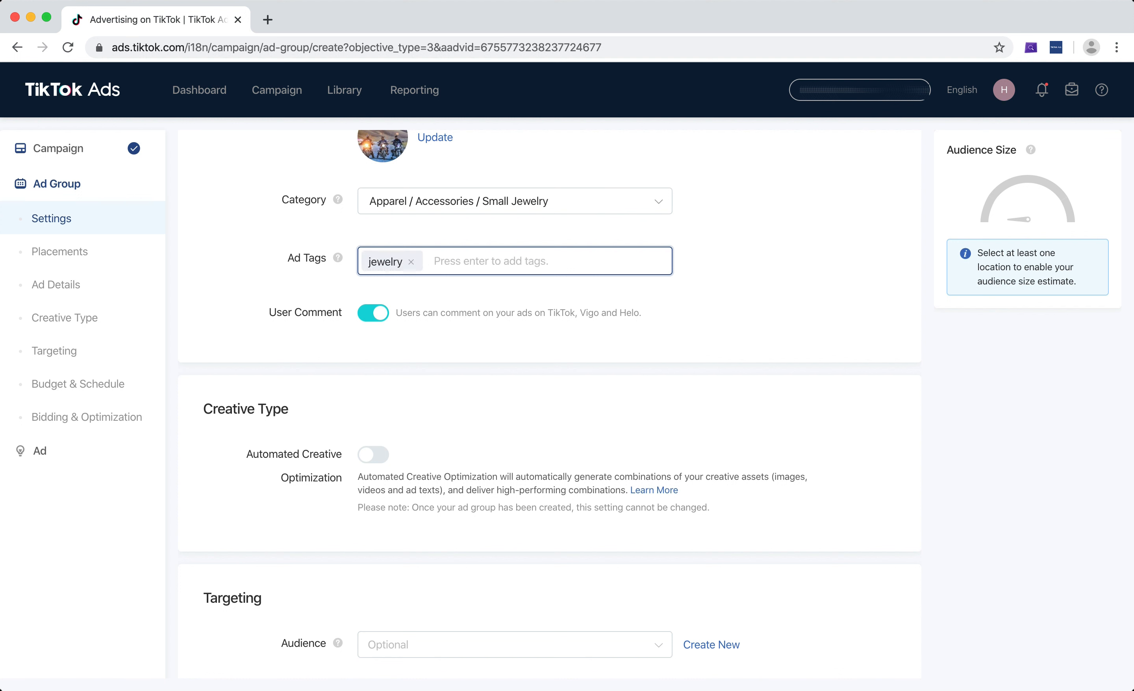
text(fashion)
key(Return)
text(viral)
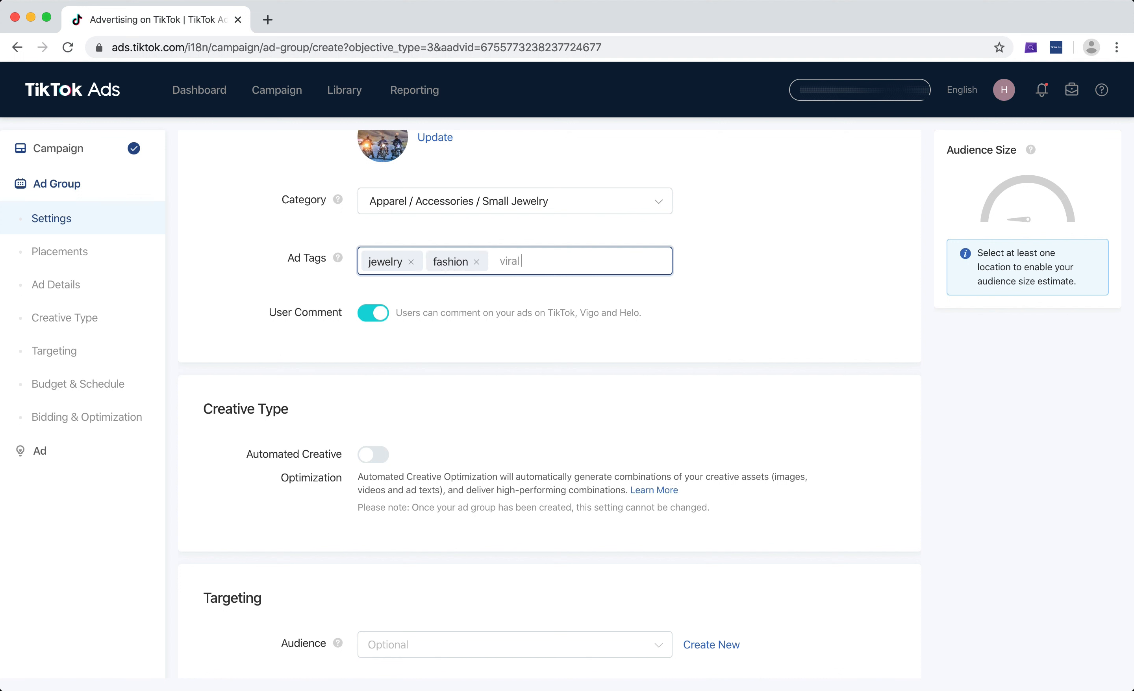
key(Return)
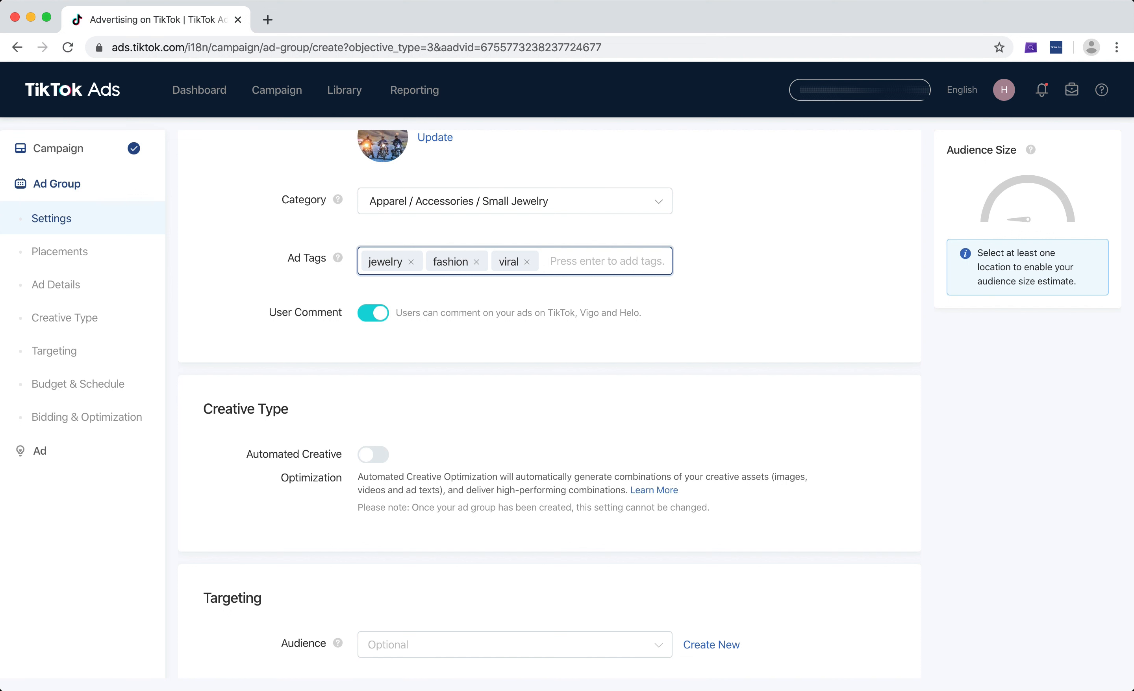
text(imitation jewelry)
key(Return)
Turn user comments on the ads off and back on
scroll(795, 278, down, 2)
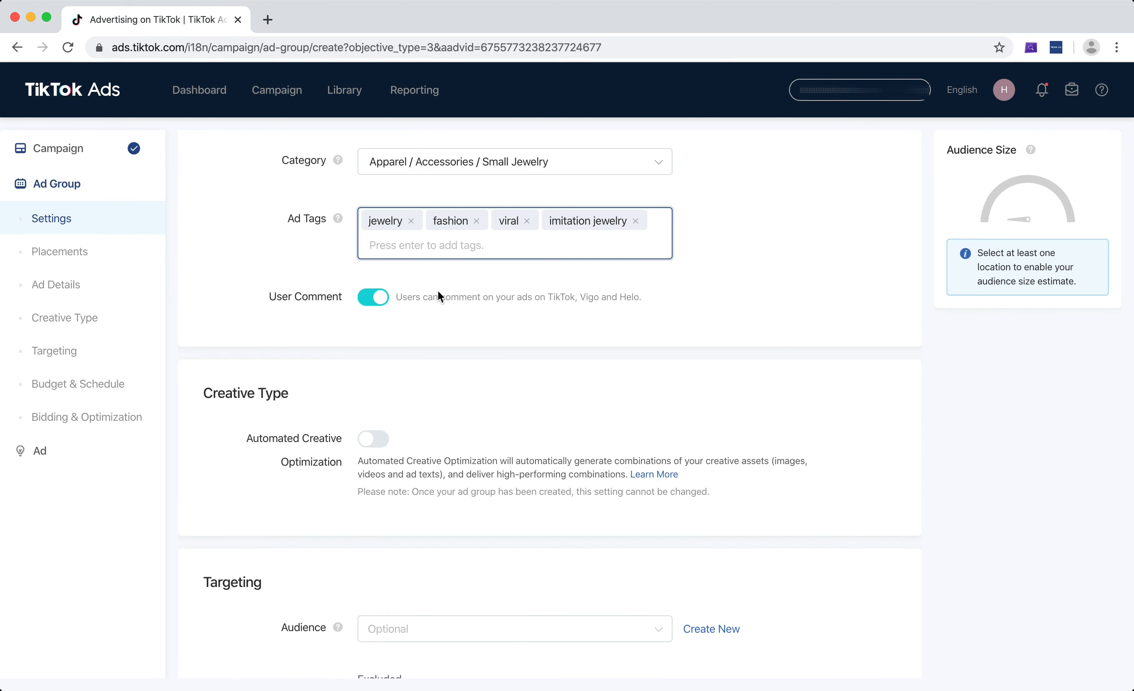
click(368, 300)
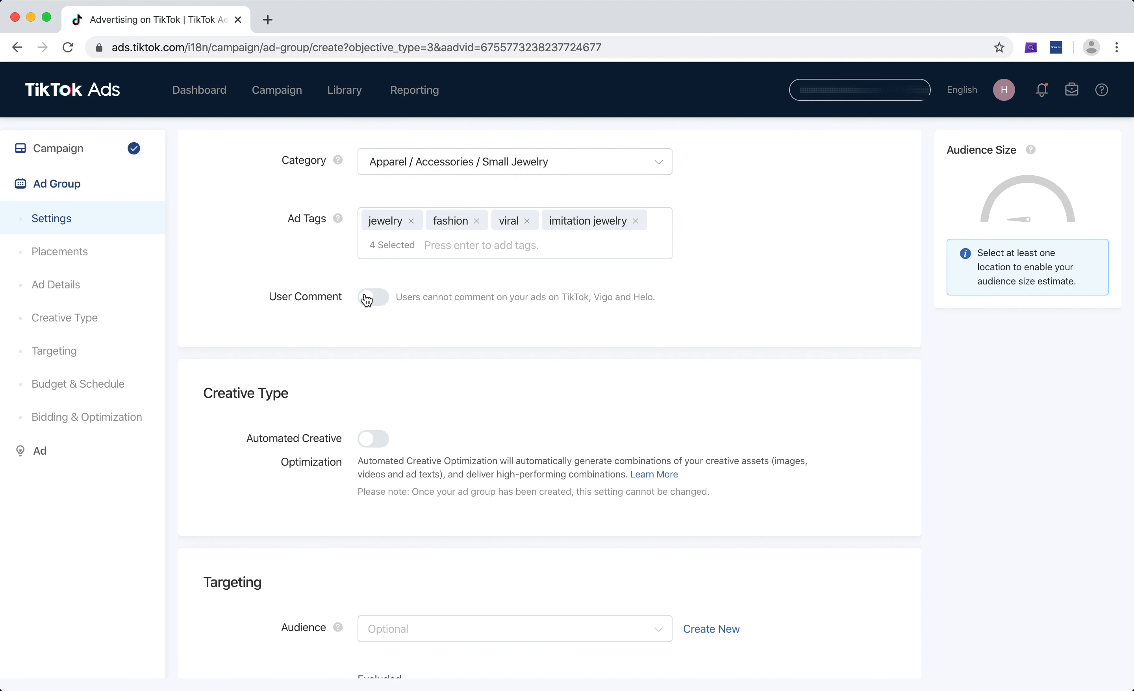
click(377, 306)
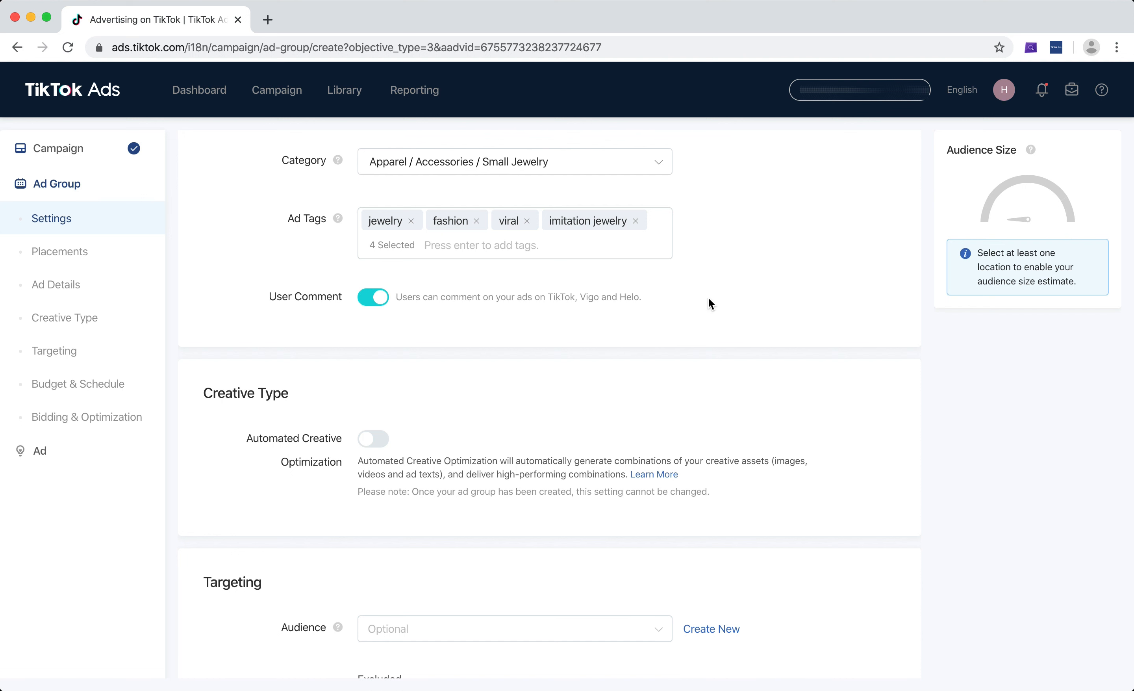
Review the Automated Creative Optimization setting and the targeting options, and recheck the ad category and tags
scroll(760, 277, down, 5)
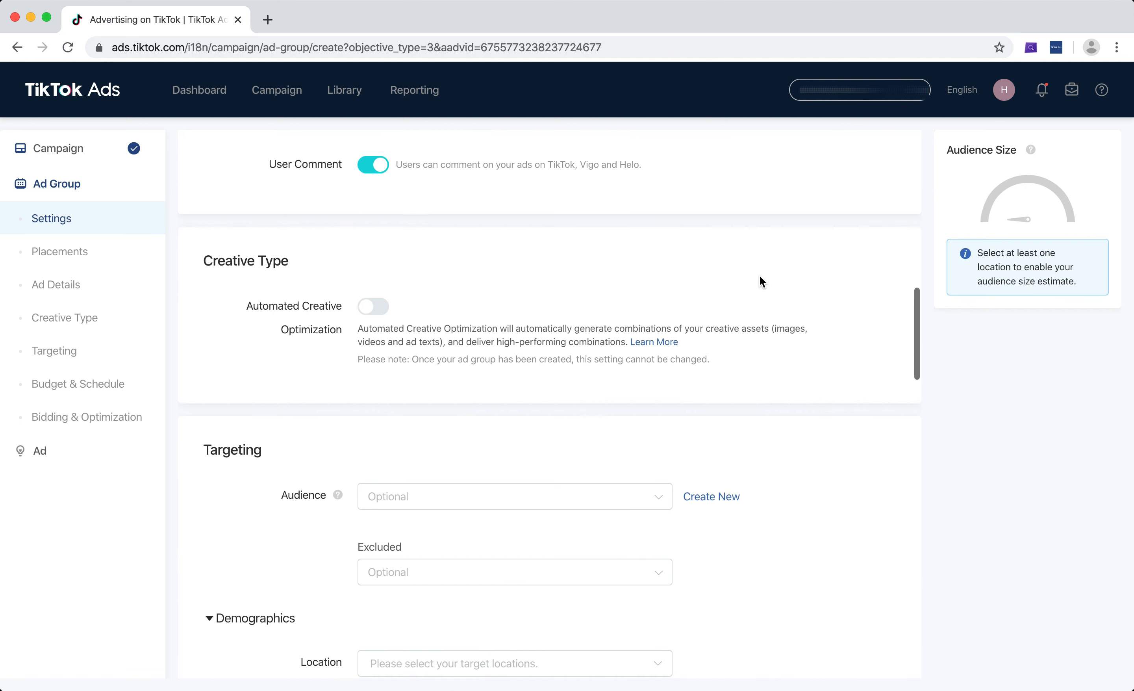
scroll(760, 277, down, 1)
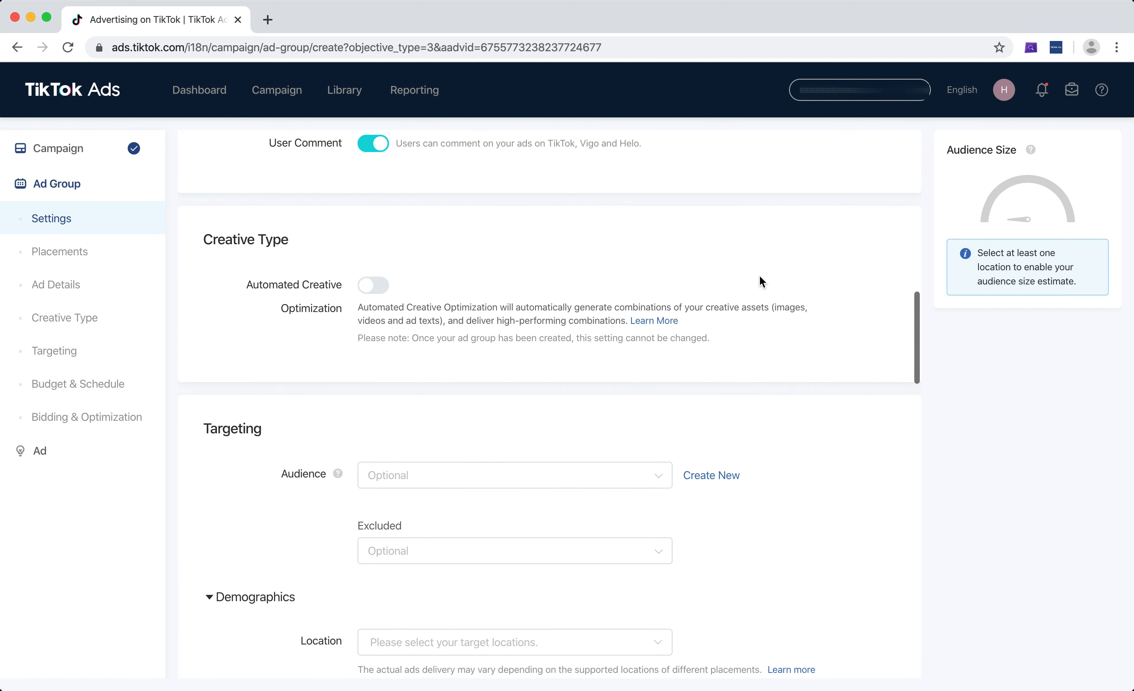
scroll(759, 276, down, 2)
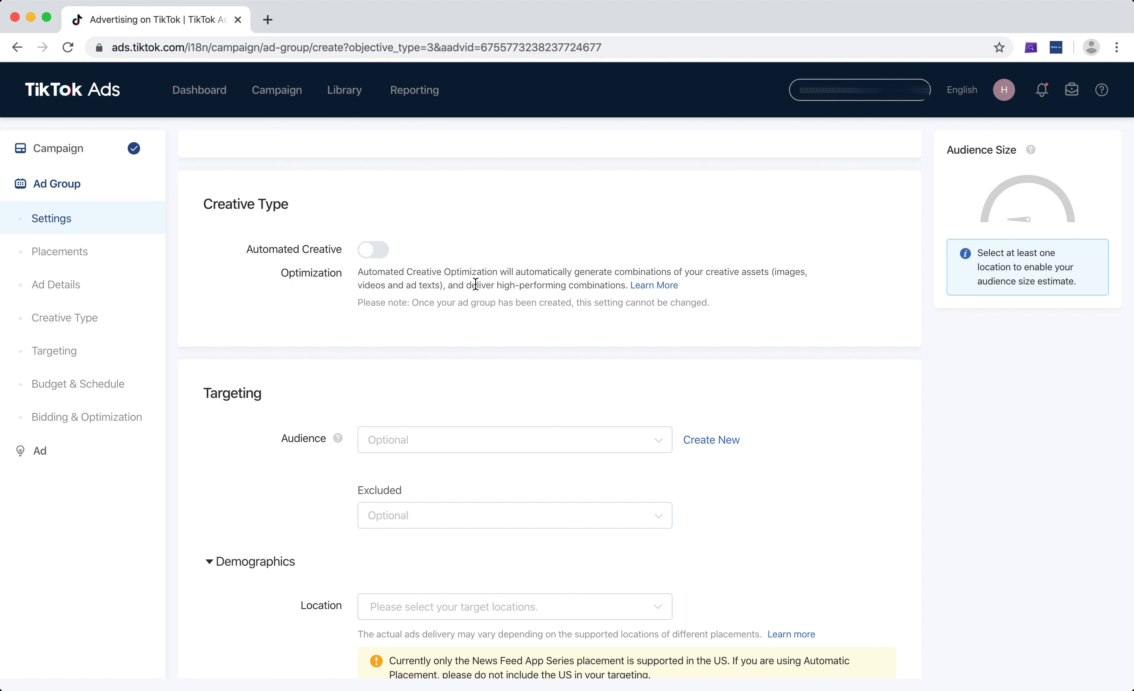
scroll(541, 261, down, 5)
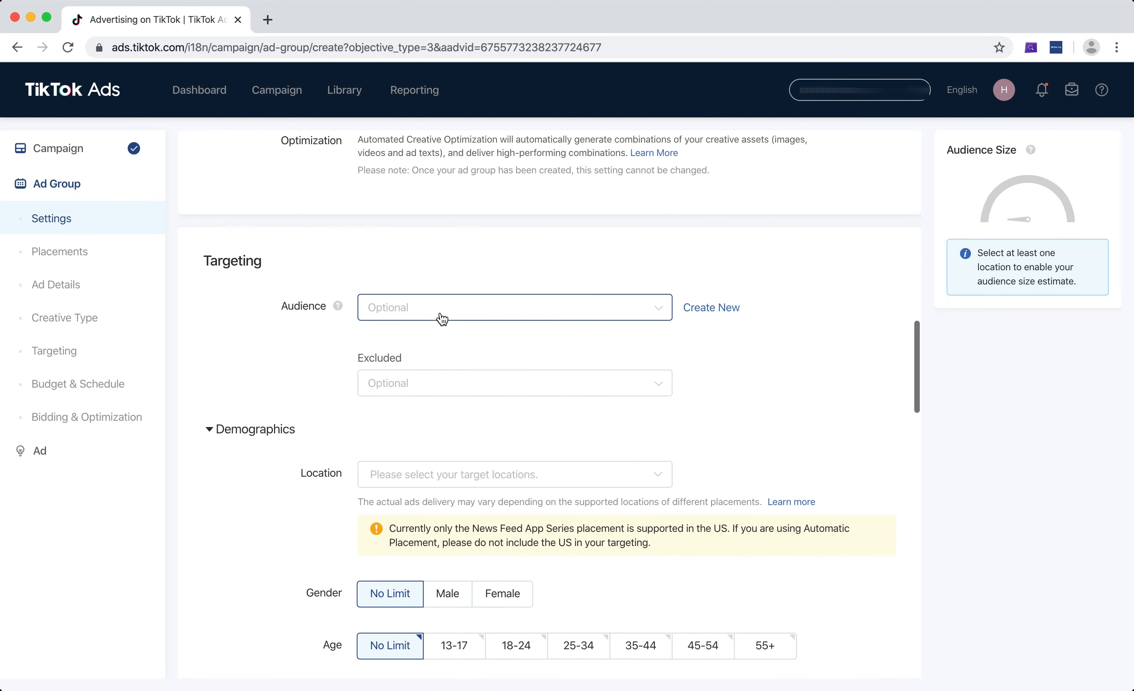
scroll(424, 316, up, 18)
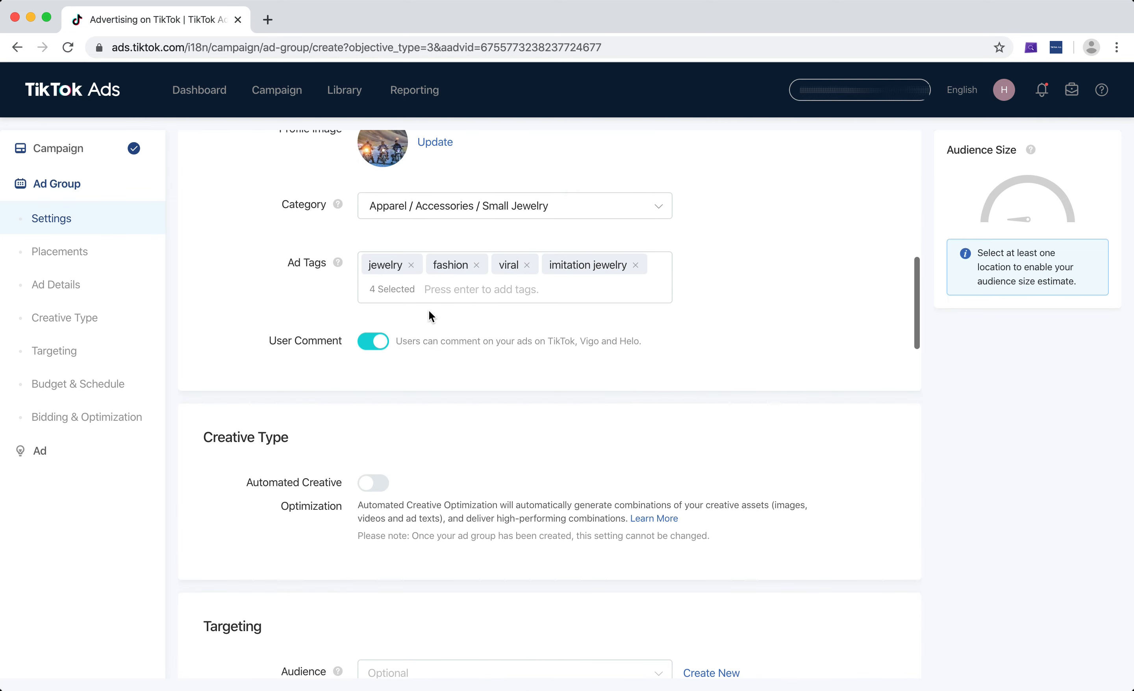
scroll(429, 310, down, 1)
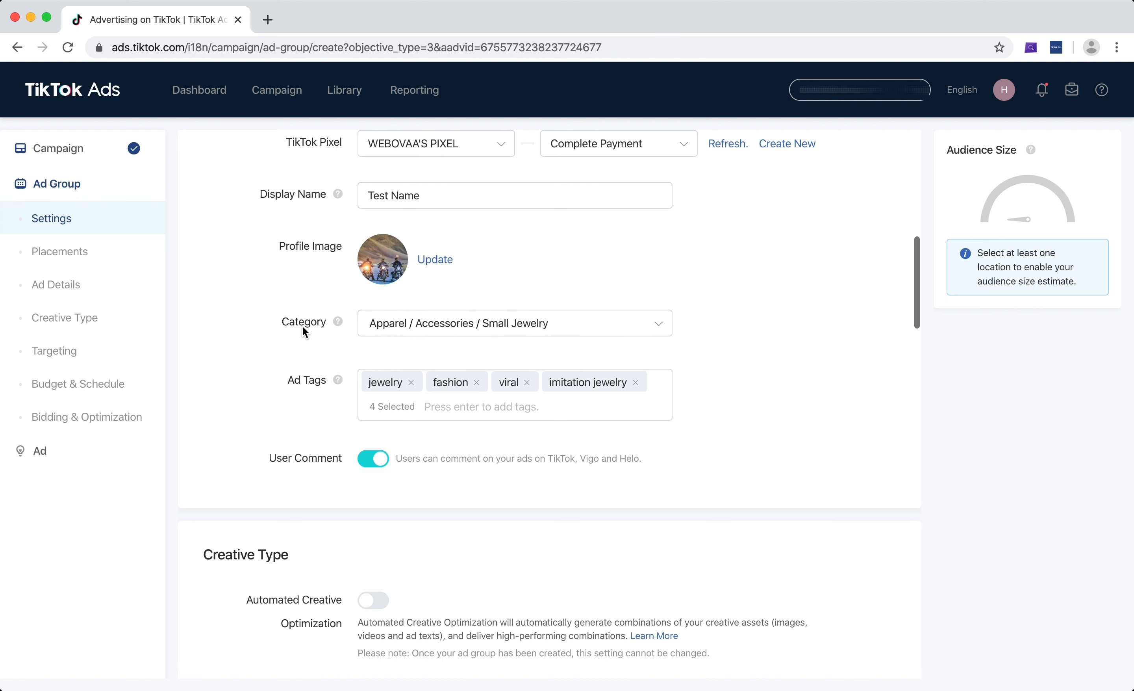
mouse_move(336, 329)
scroll(335, 326, down, 17)
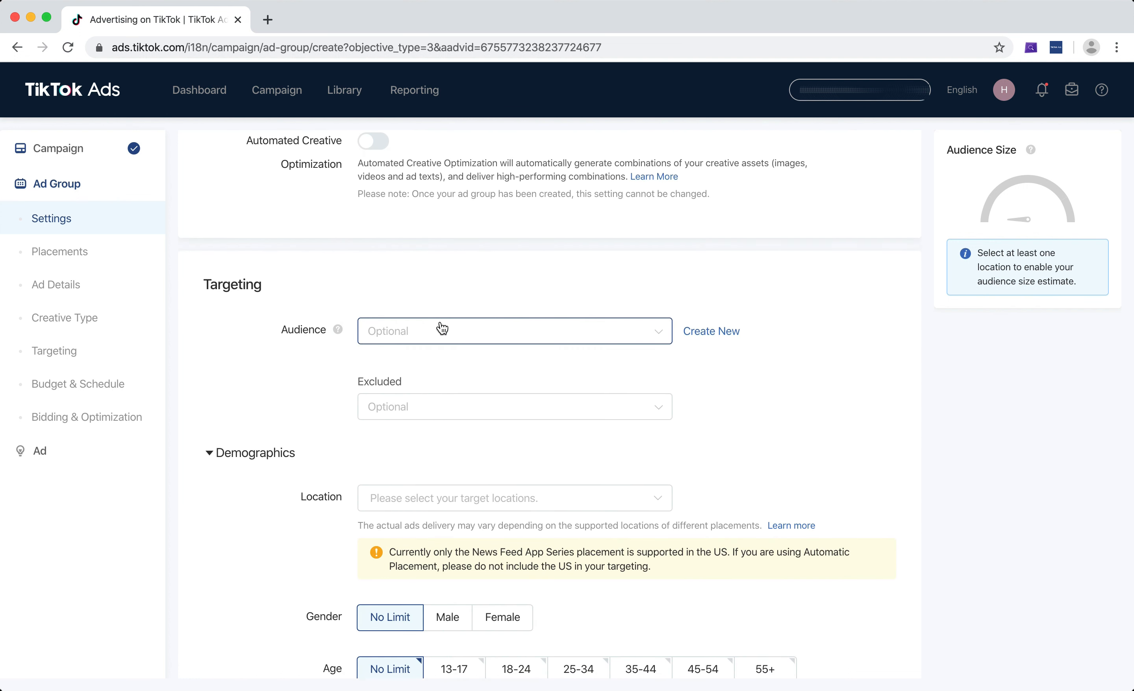
Examine the saved custom and lookalike audiences available for targeting, and check the excluded audience option, leaving both unset
click(482, 336)
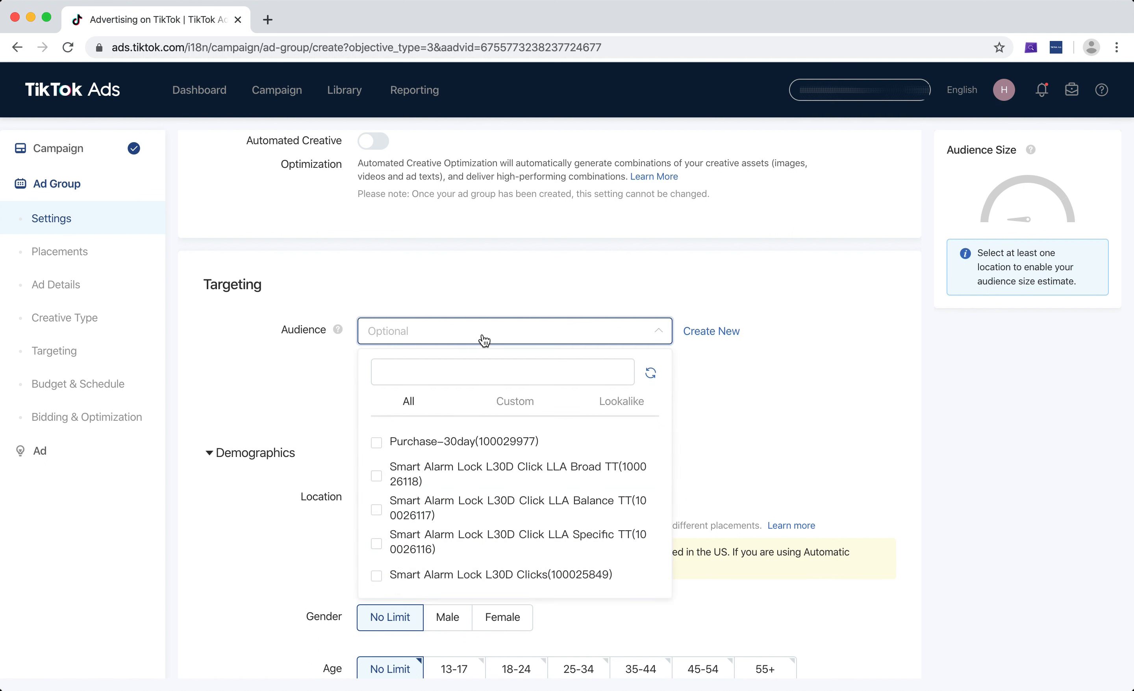
click(484, 340)
scroll(702, 274, down, 2)
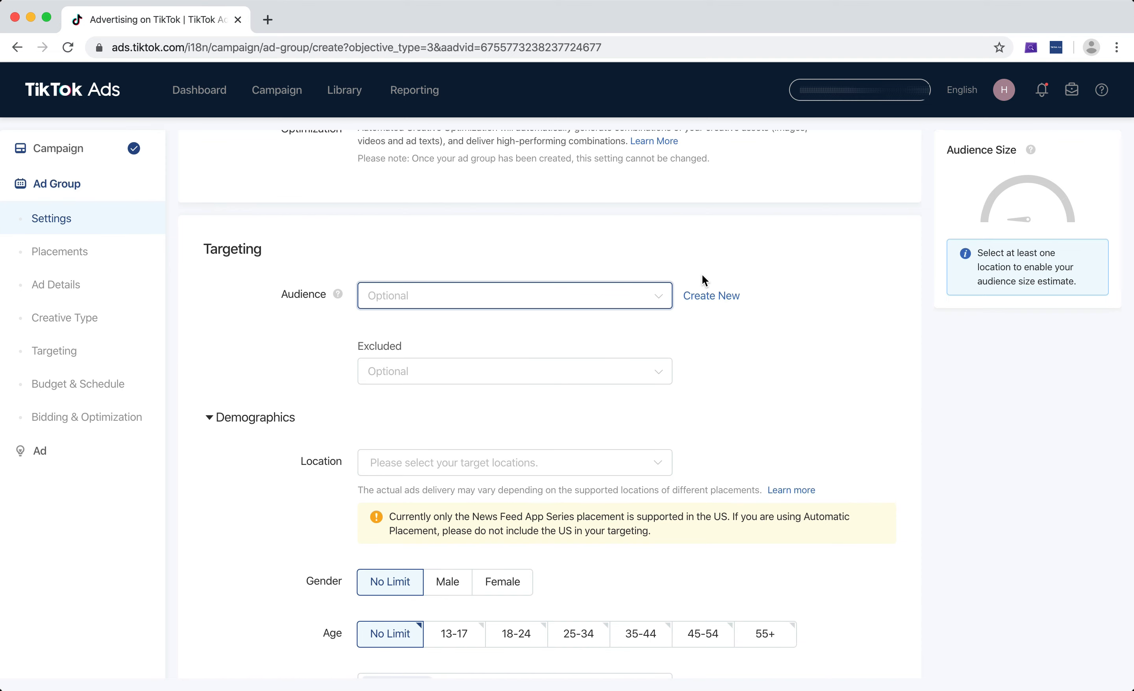
scroll(703, 278, down, 3)
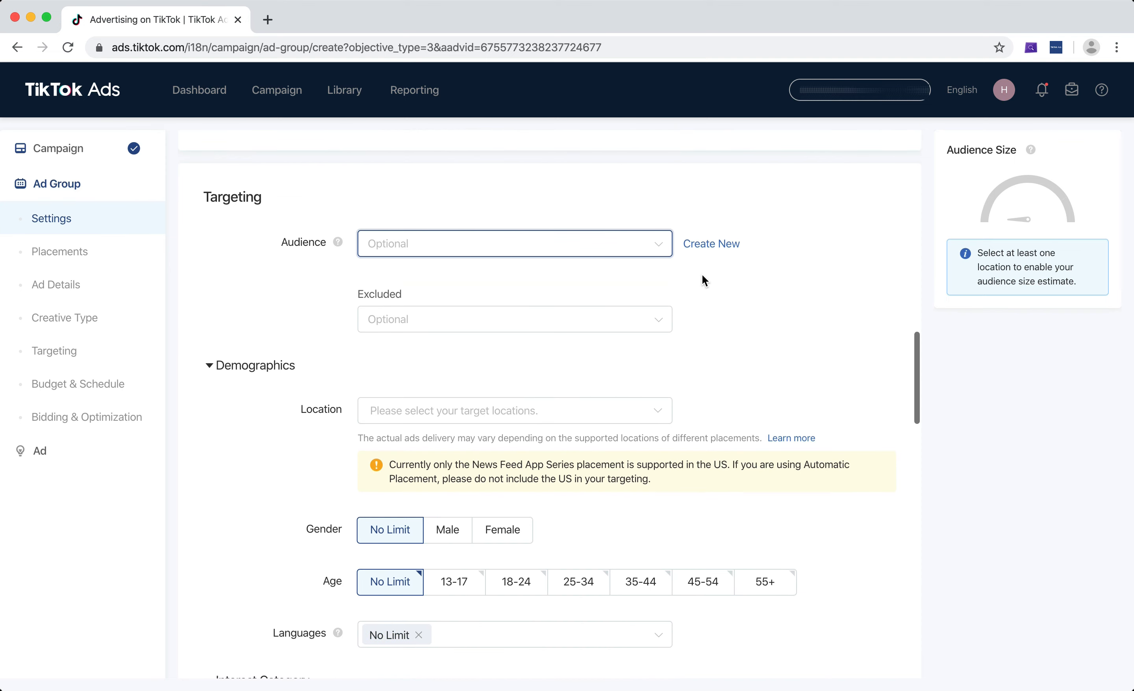
click(659, 251)
click(661, 254)
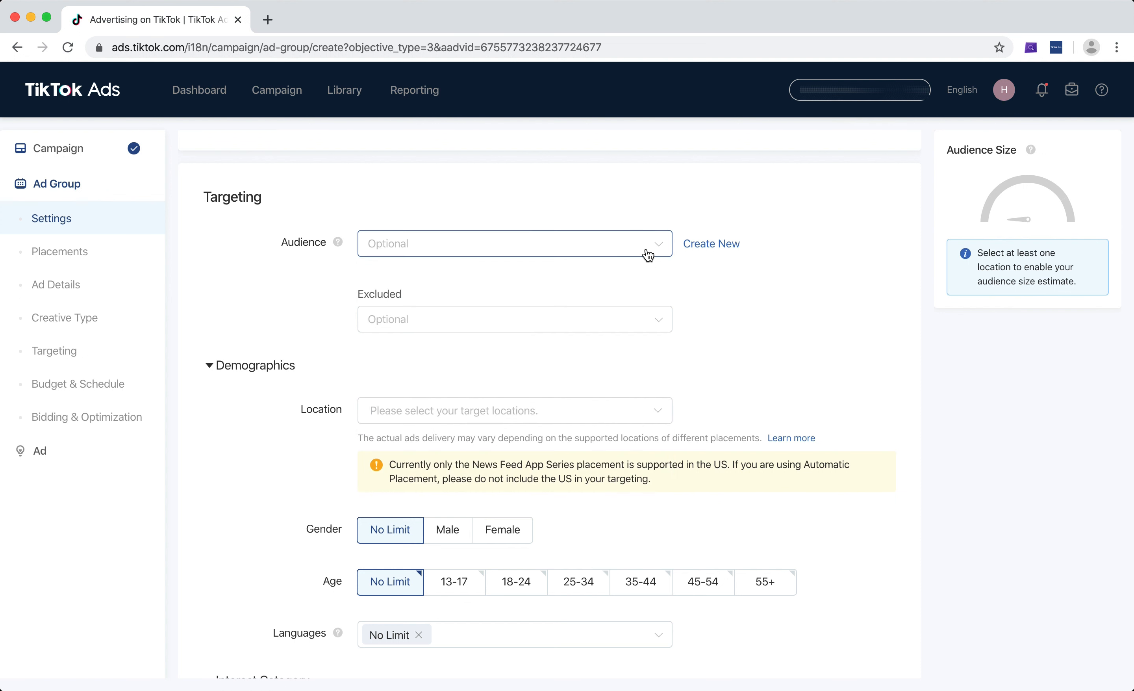
click(631, 329)
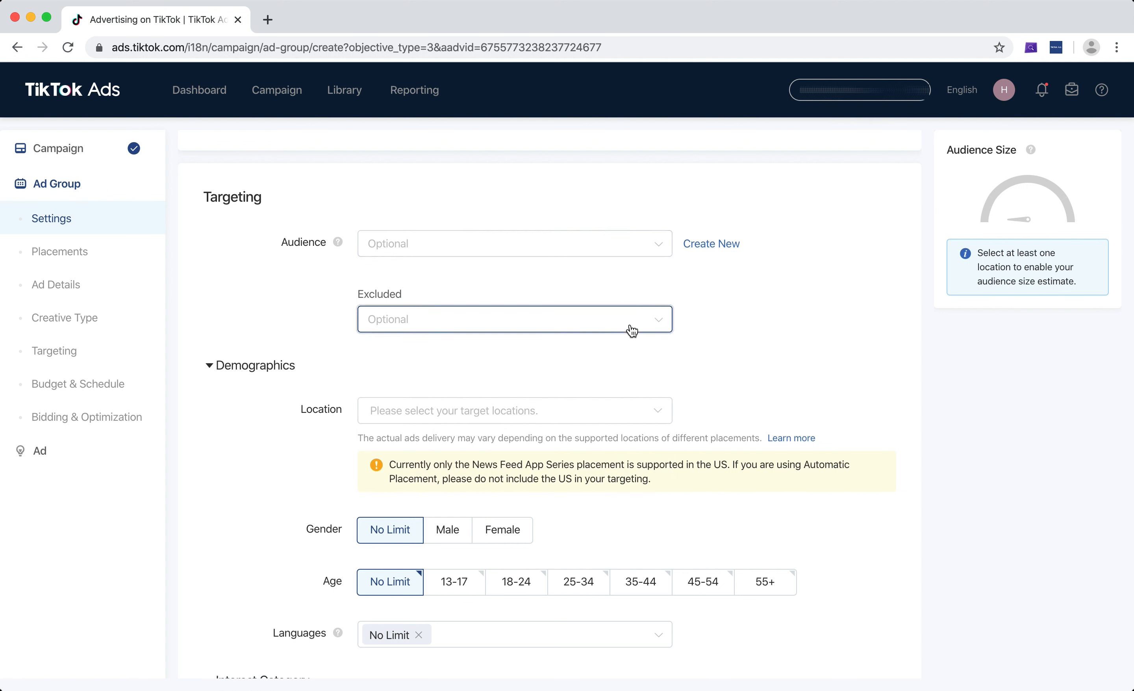
click(633, 329)
click(791, 313)
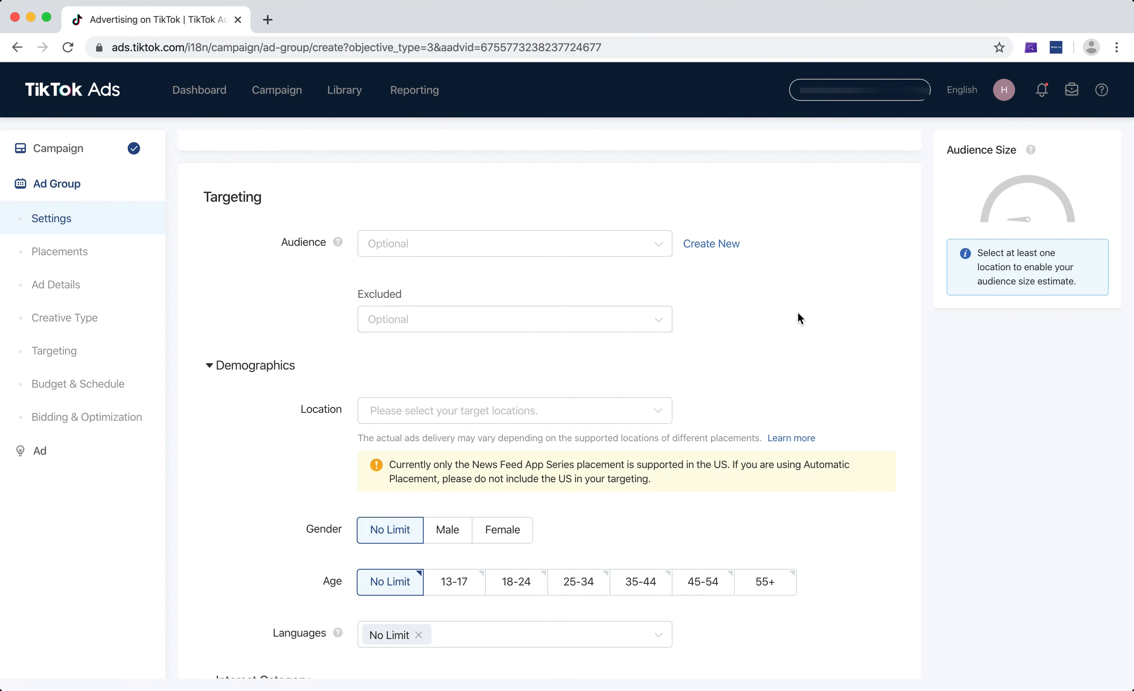
Target the city of Mumbai in the State of Maharashtra, India, as the demographic location
scroll(798, 312, down, 5)
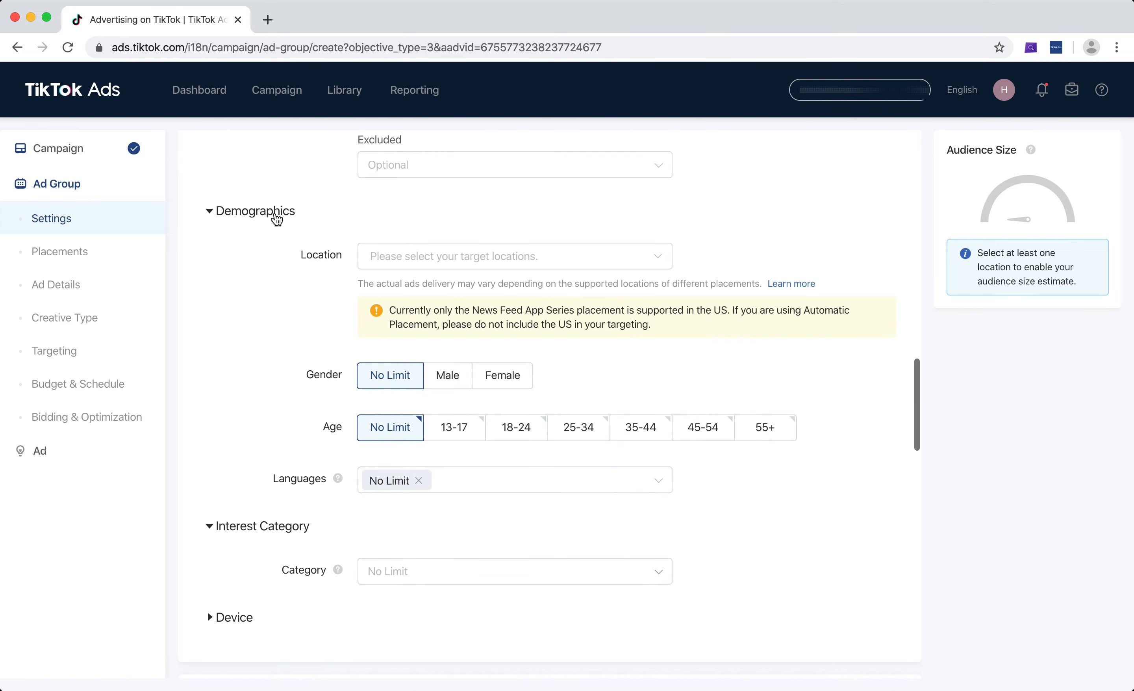
click(418, 254)
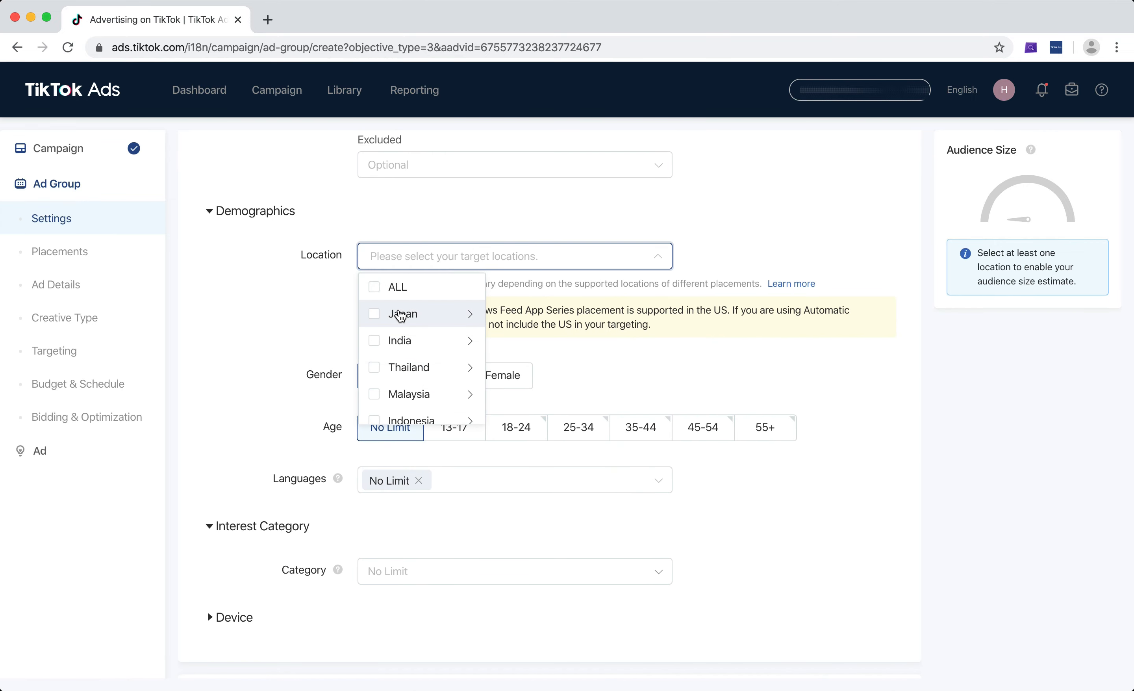
scroll(404, 315, down, 1)
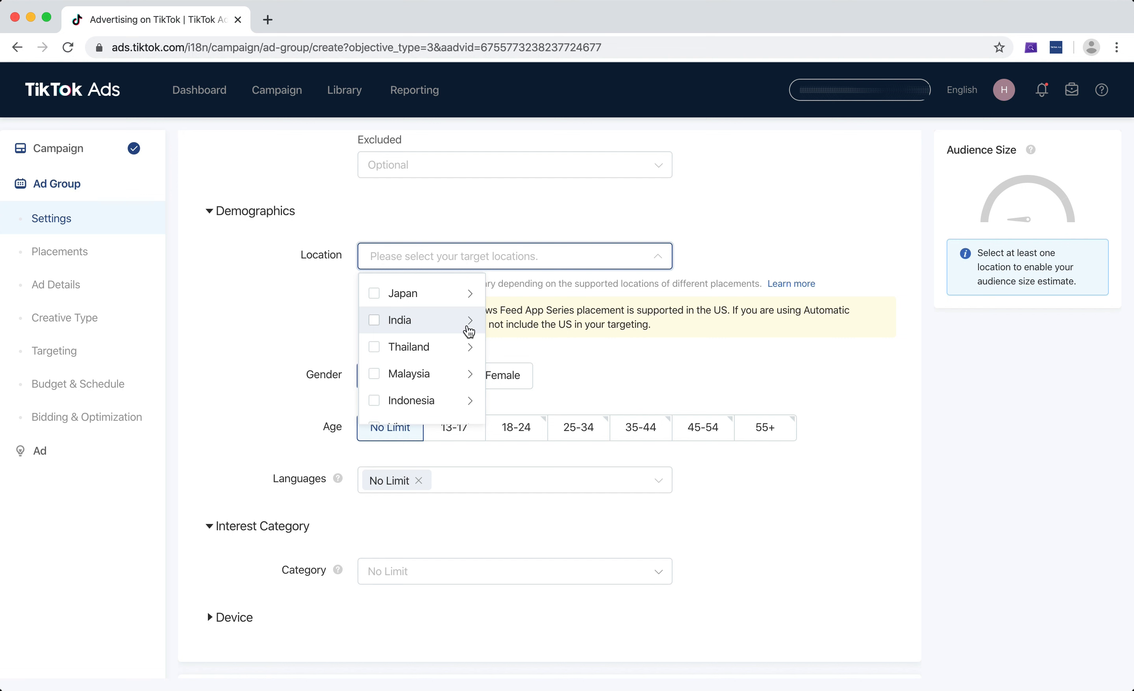
click(465, 325)
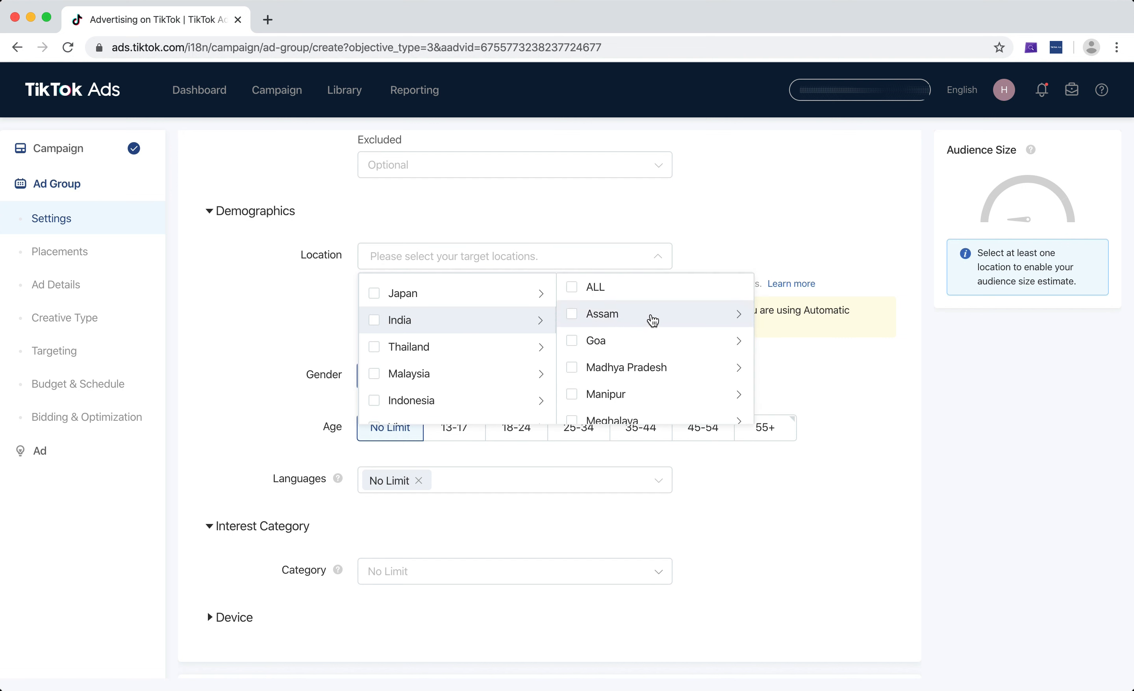
scroll(655, 340, down, 4)
scroll(666, 368, down, 10)
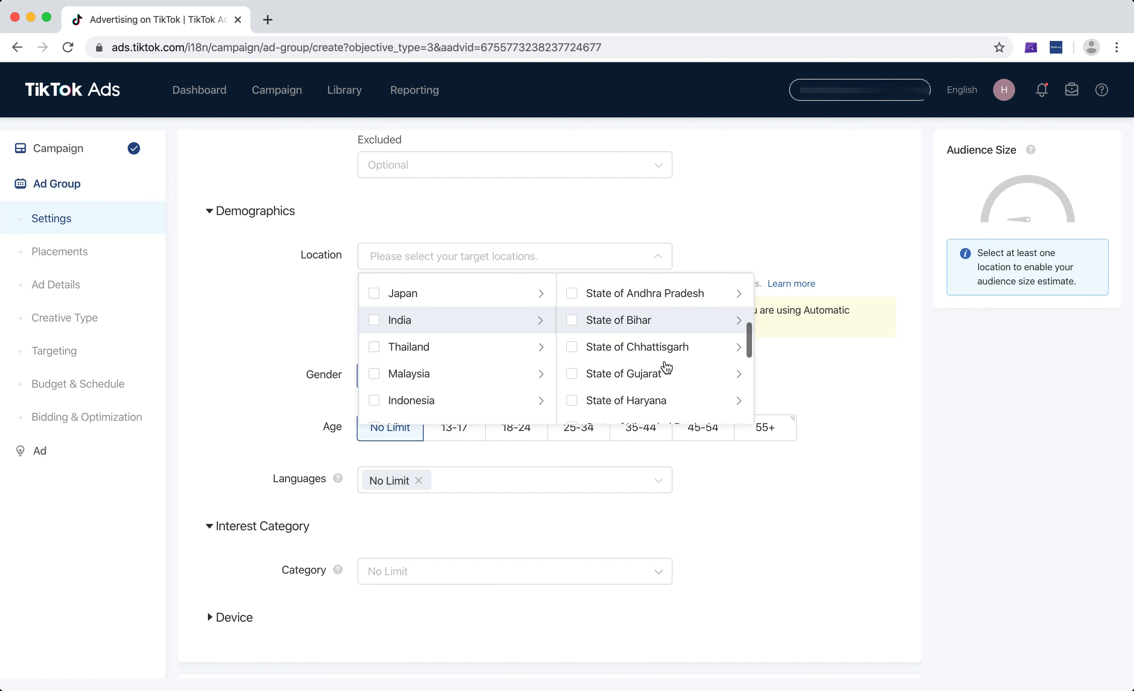
scroll(667, 368, down, 3)
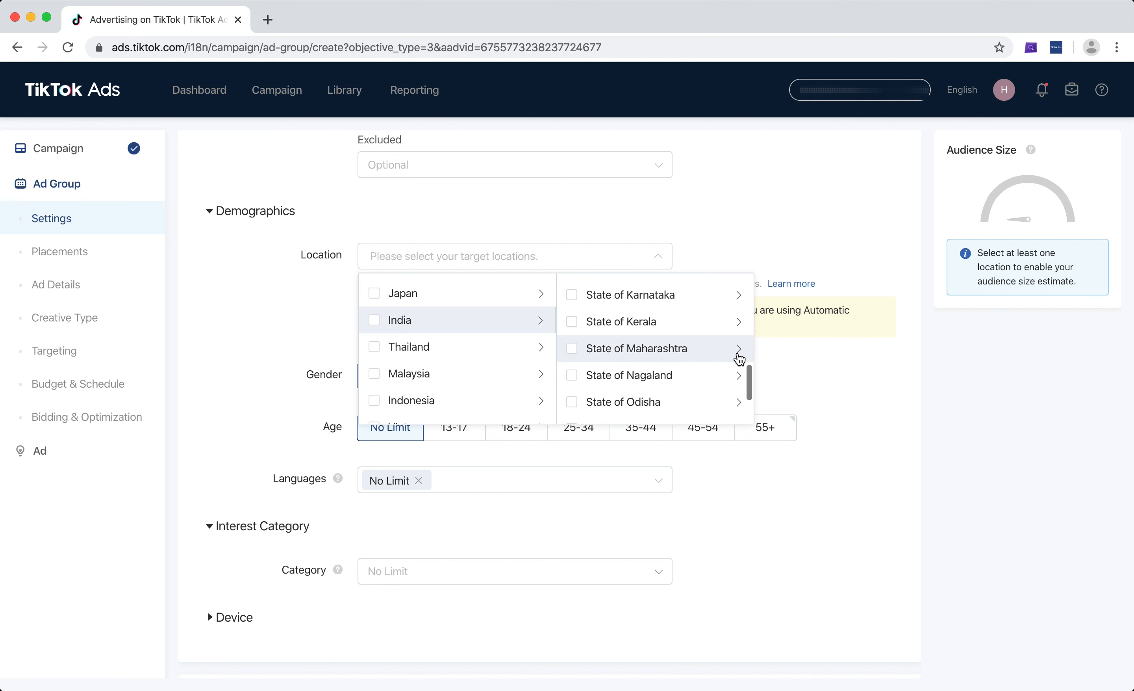
click(737, 353)
scroll(774, 349, down, 5)
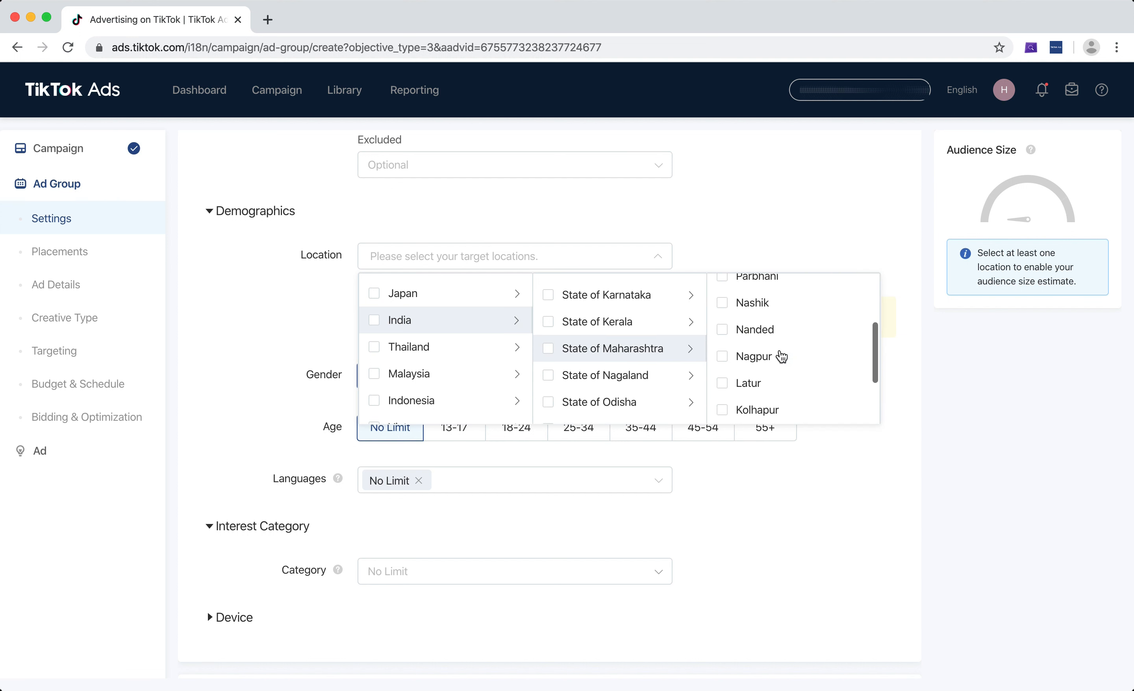
scroll(767, 304, down, 5)
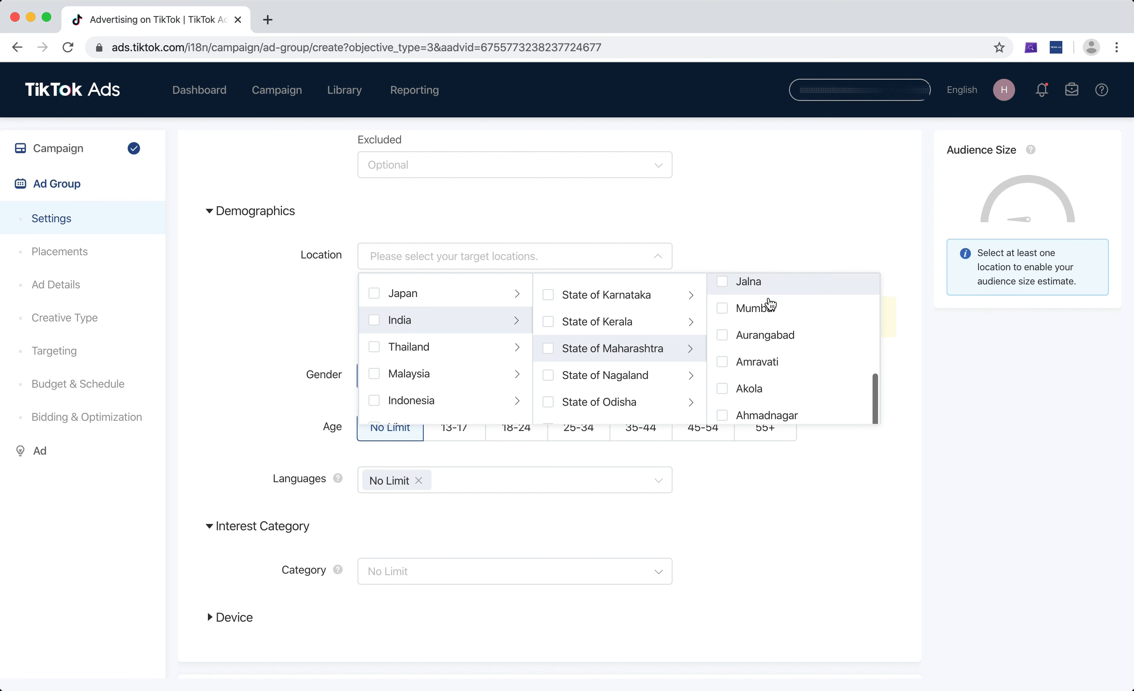
click(765, 308)
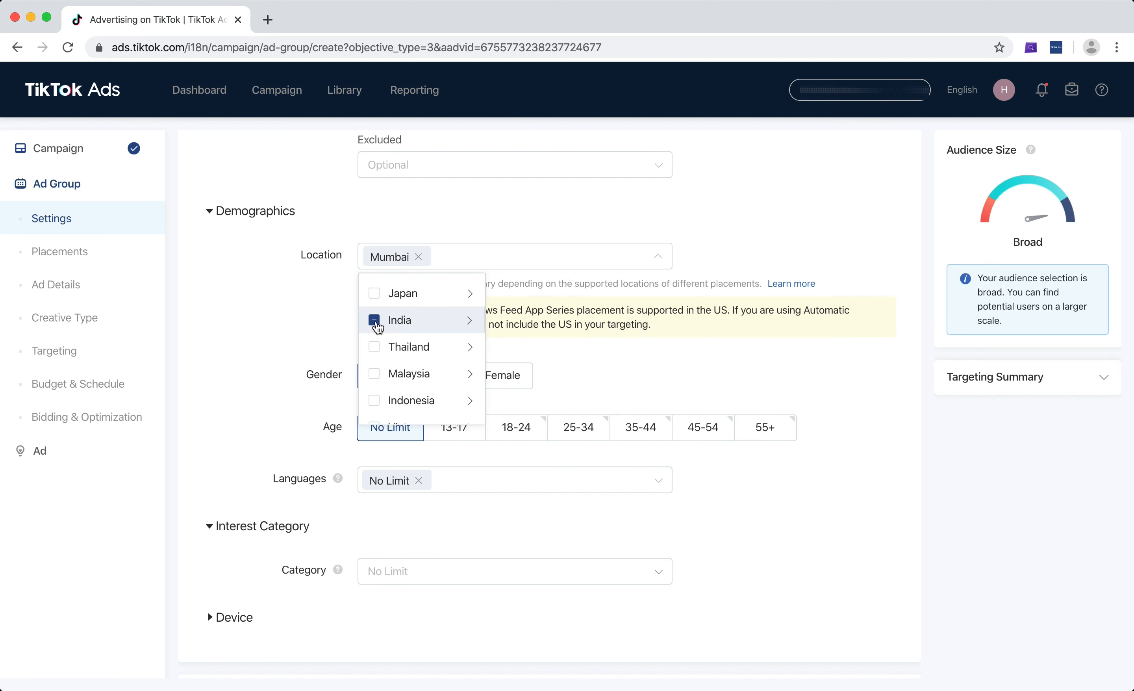
Try targeting all of India, Thailand and every available location, and clear the whole location selection
click(374, 320)
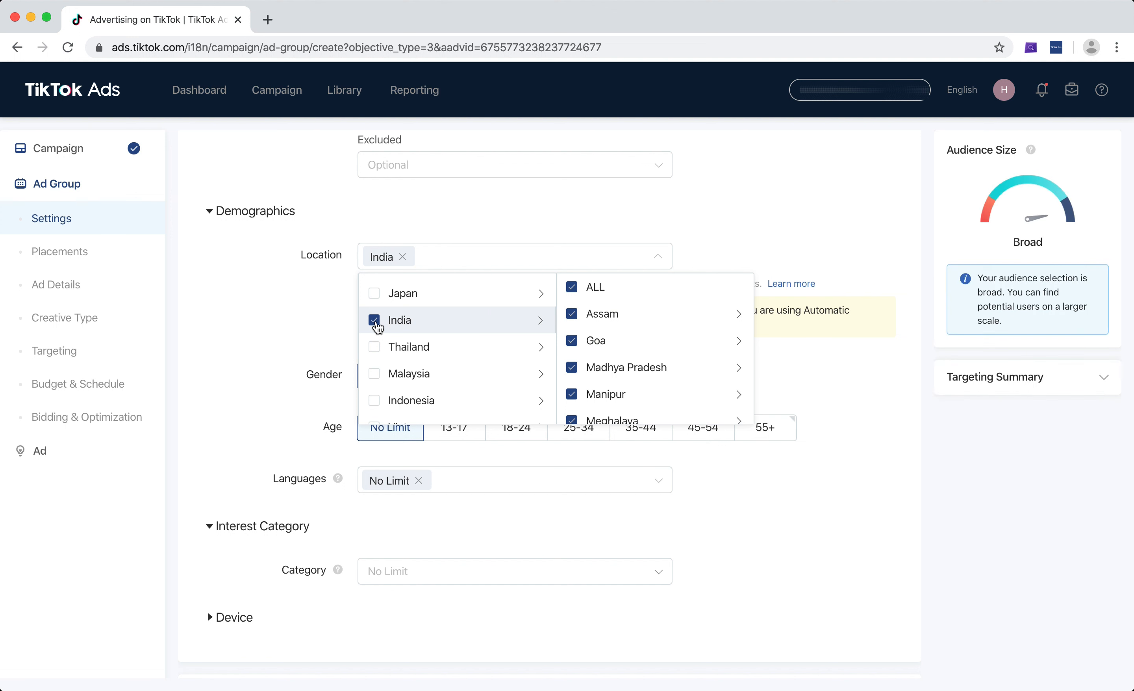
click(375, 350)
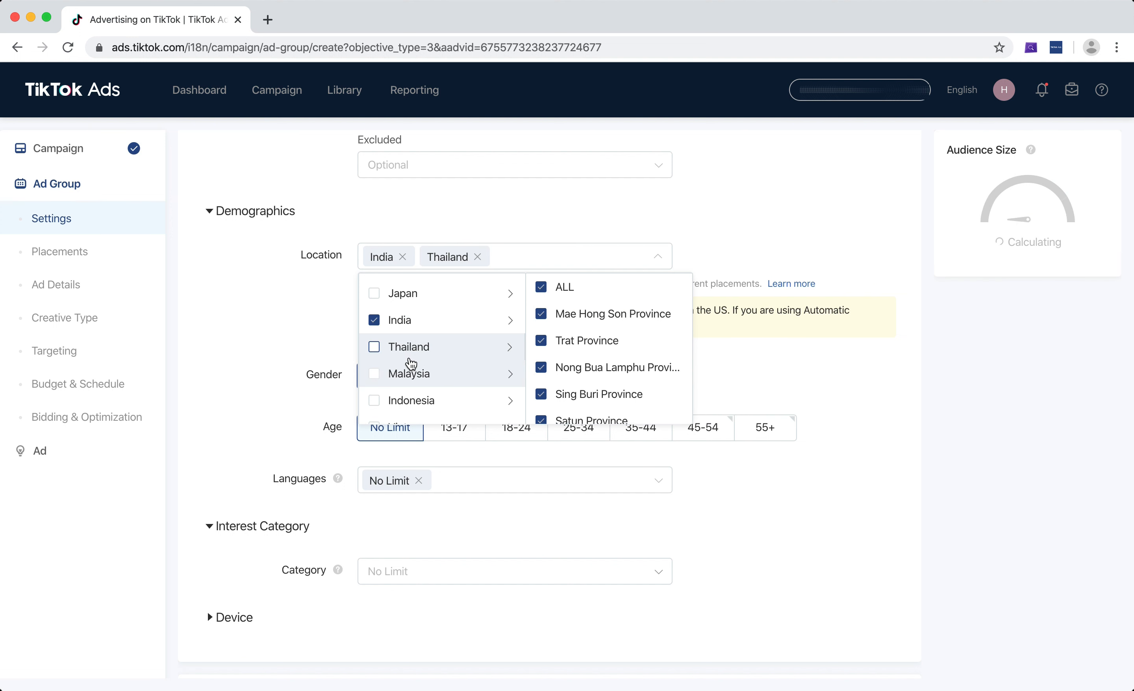
click(410, 370)
click(375, 287)
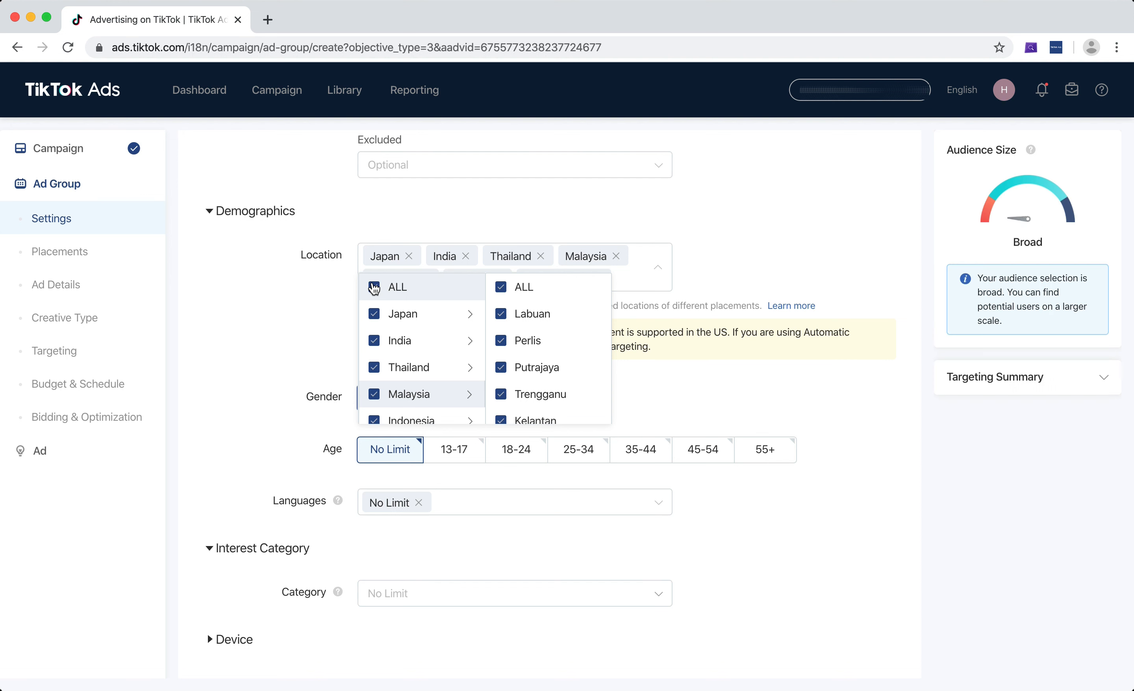
click(374, 287)
Set the ad group's target location to the whole of India
click(375, 340)
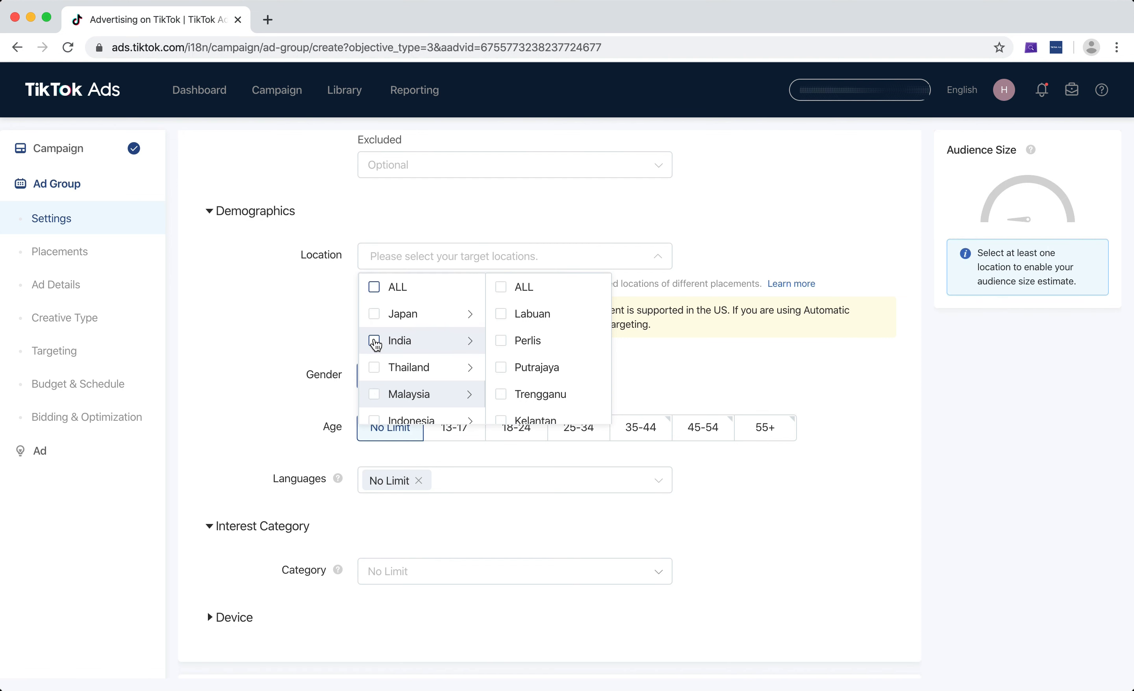
click(814, 227)
scroll(814, 227, down, 3)
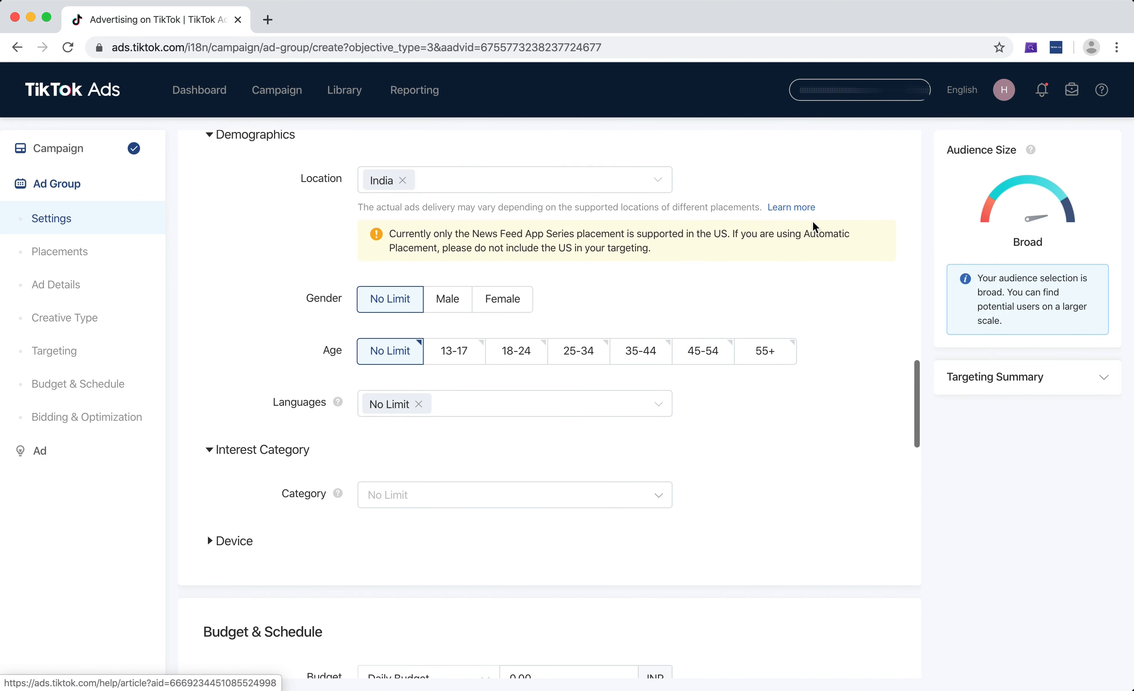
scroll(801, 284, up, 1)
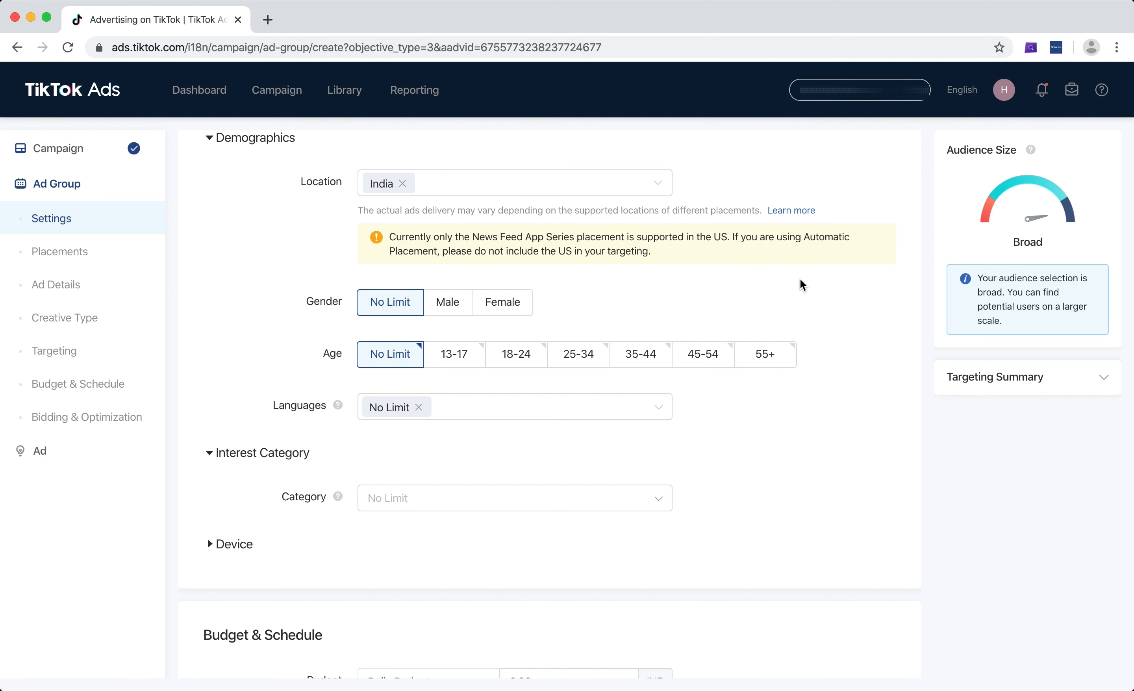
Try the Male and Female gender options for the ad group and return gender targeting to No Limit
scroll(803, 284, down, 3)
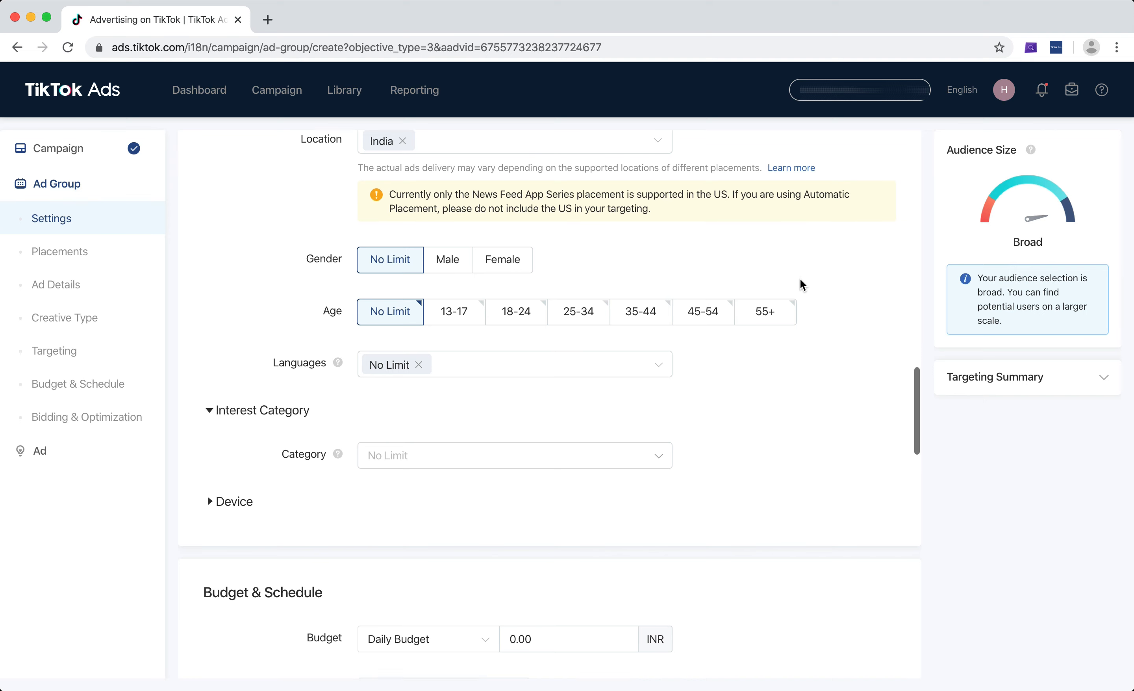
click(447, 225)
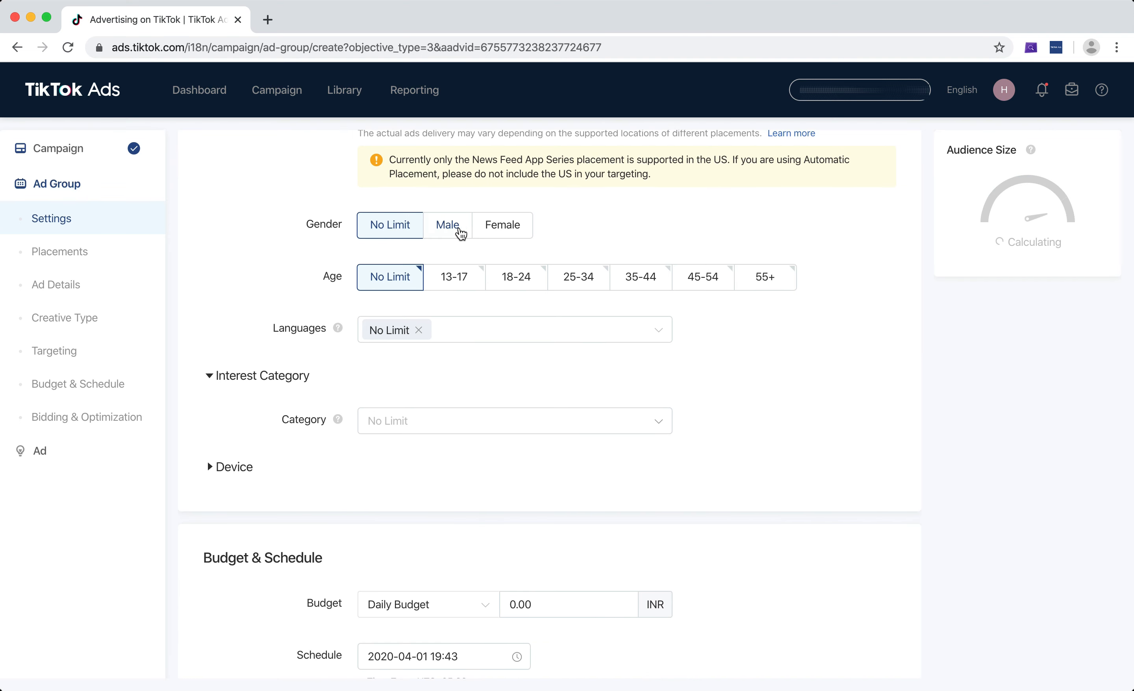
click(501, 227)
click(412, 230)
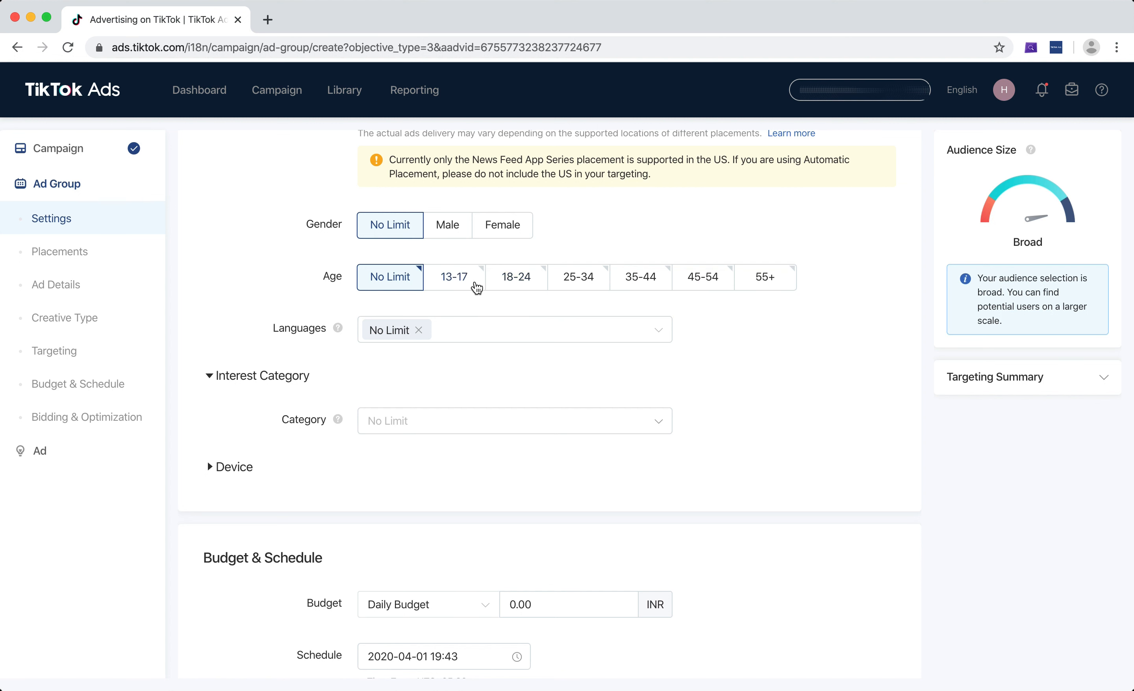
Try targeting the age groups 13-17, 18-24, 25-34 and 35-44, and reset the age to No Limit
click(477, 287)
click(517, 281)
click(579, 281)
click(640, 280)
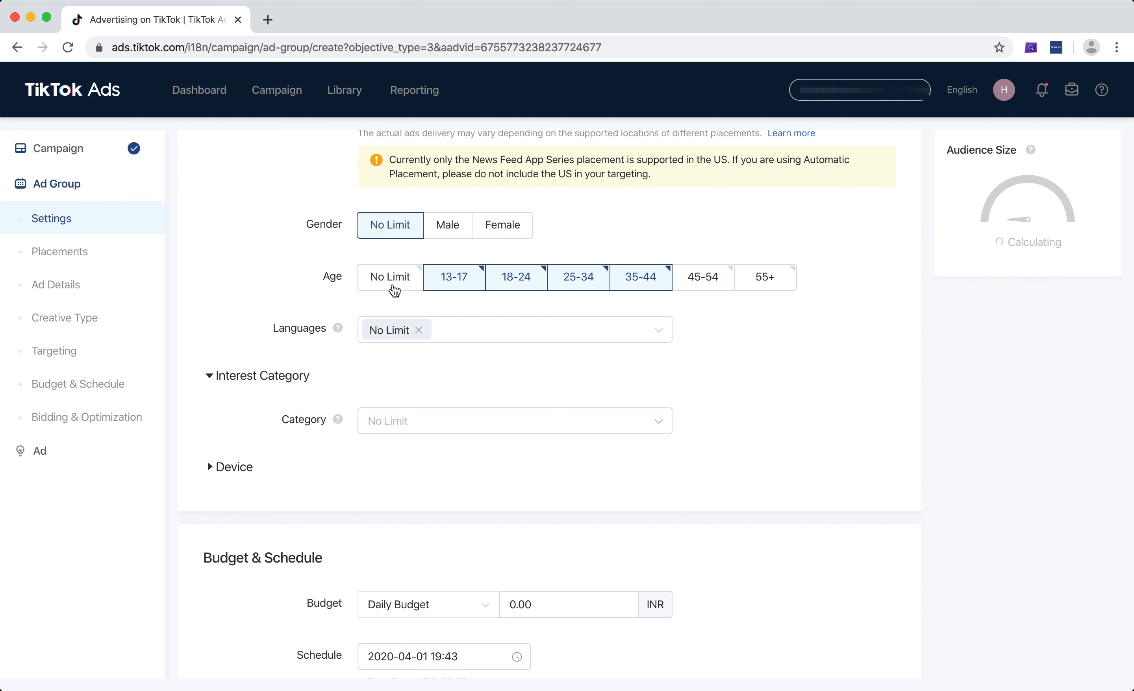
click(390, 279)
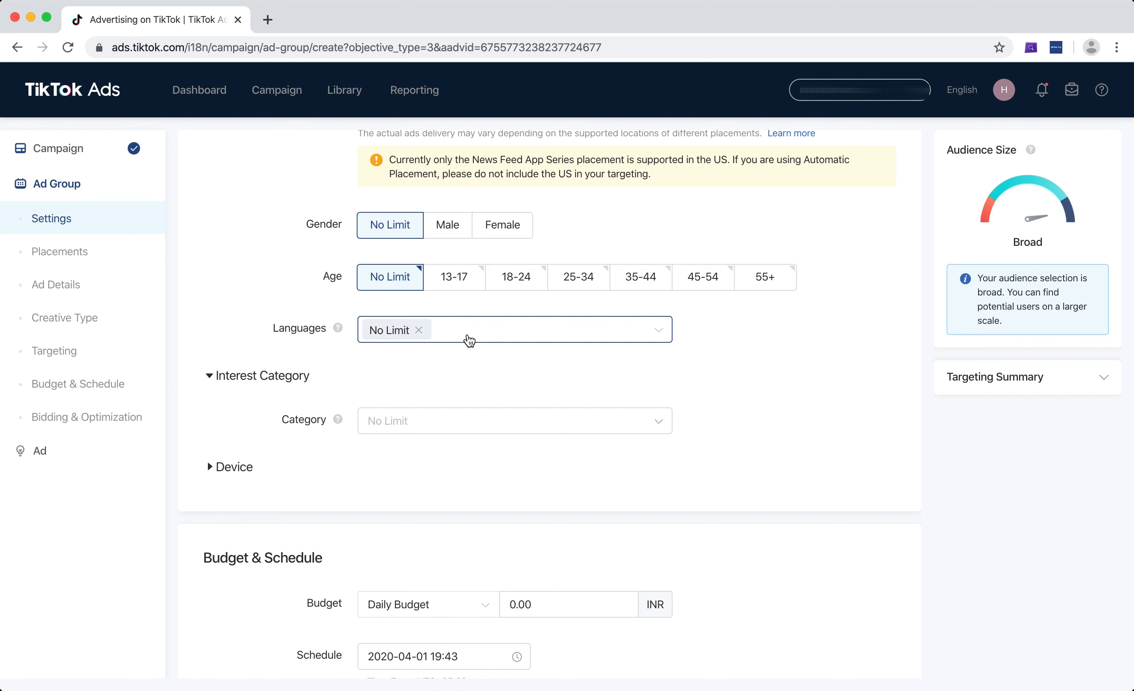
Target the age groups 18-24, 25-34, 35-44, 45-54 and 55+, leaving out 13-17
click(459, 292)
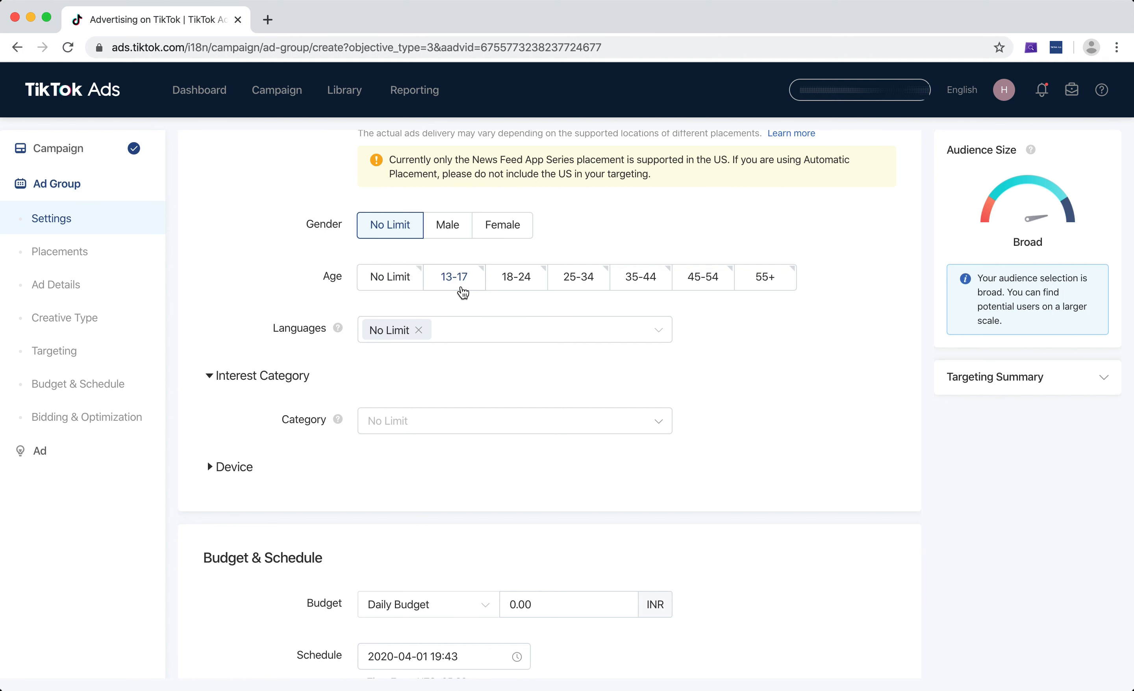
click(529, 293)
click(595, 285)
click(634, 279)
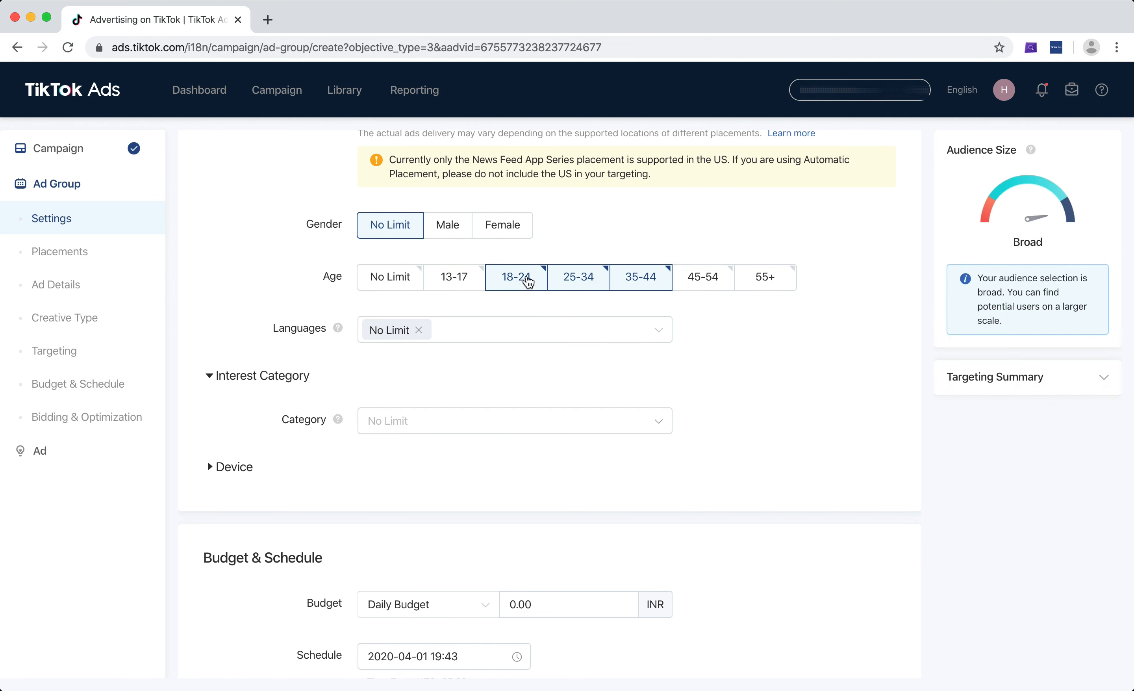
click(713, 288)
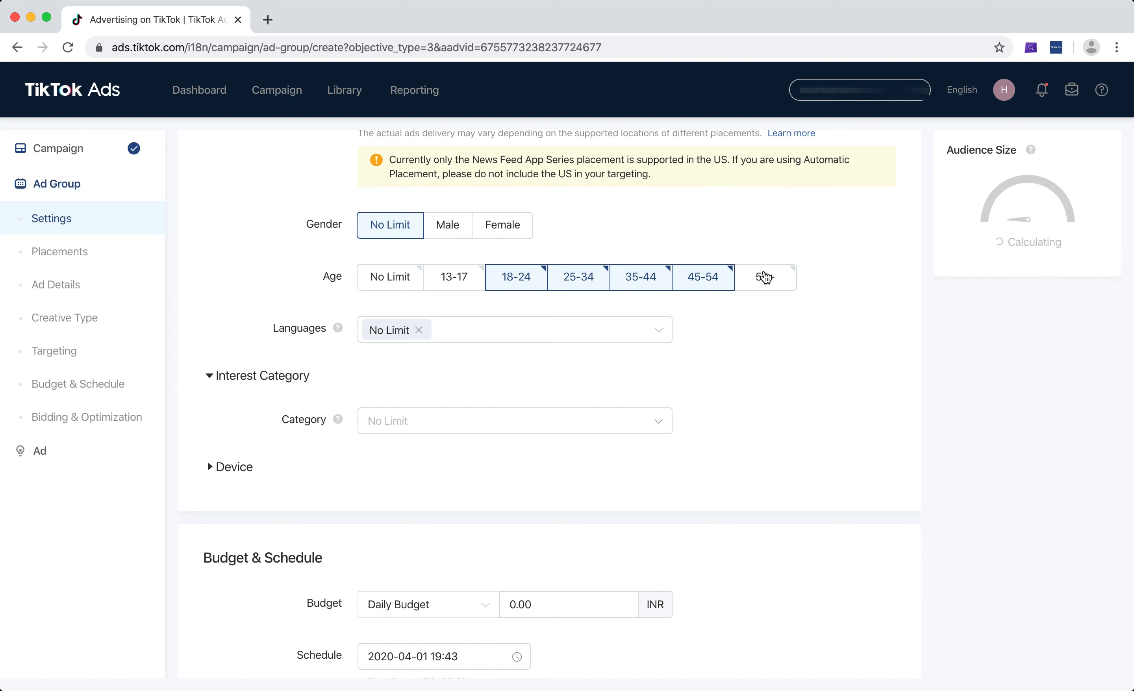
click(765, 278)
Look through the list of languages available for targeting
scroll(860, 284, down, 2)
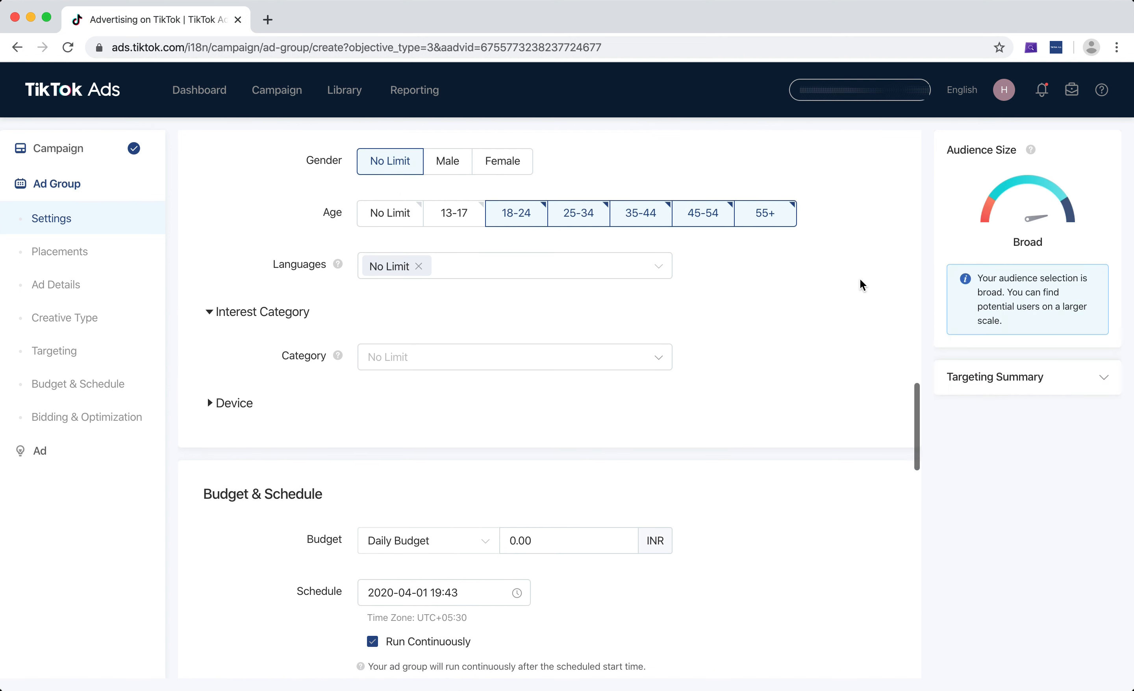
click(503, 266)
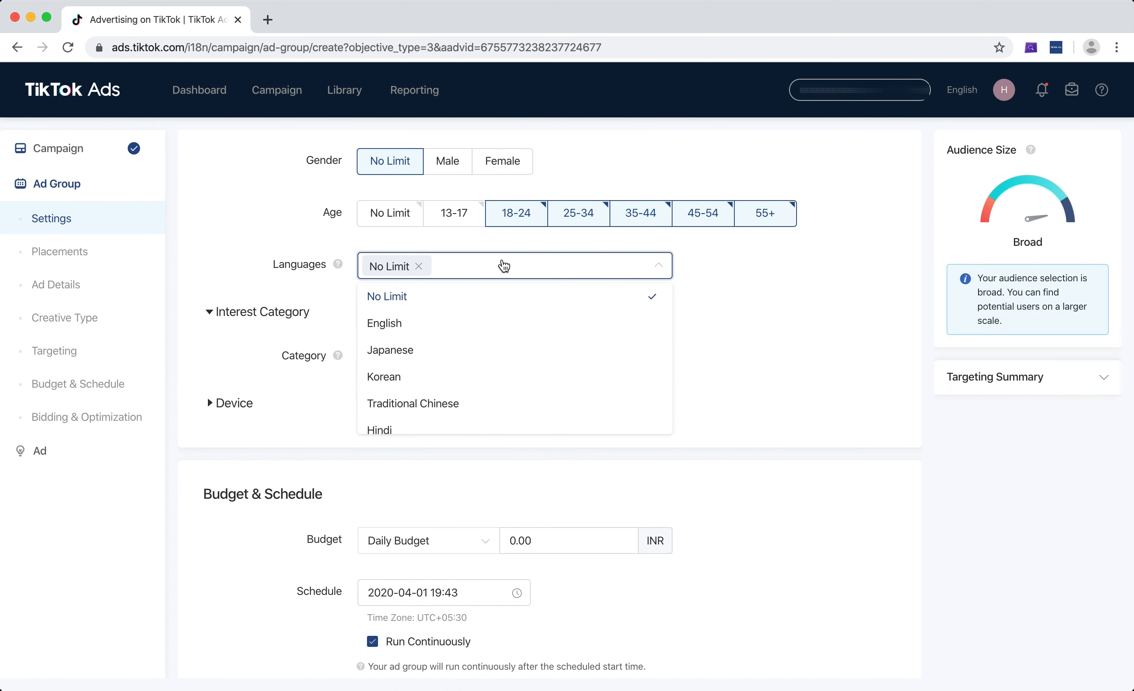
scroll(469, 337, down, 10)
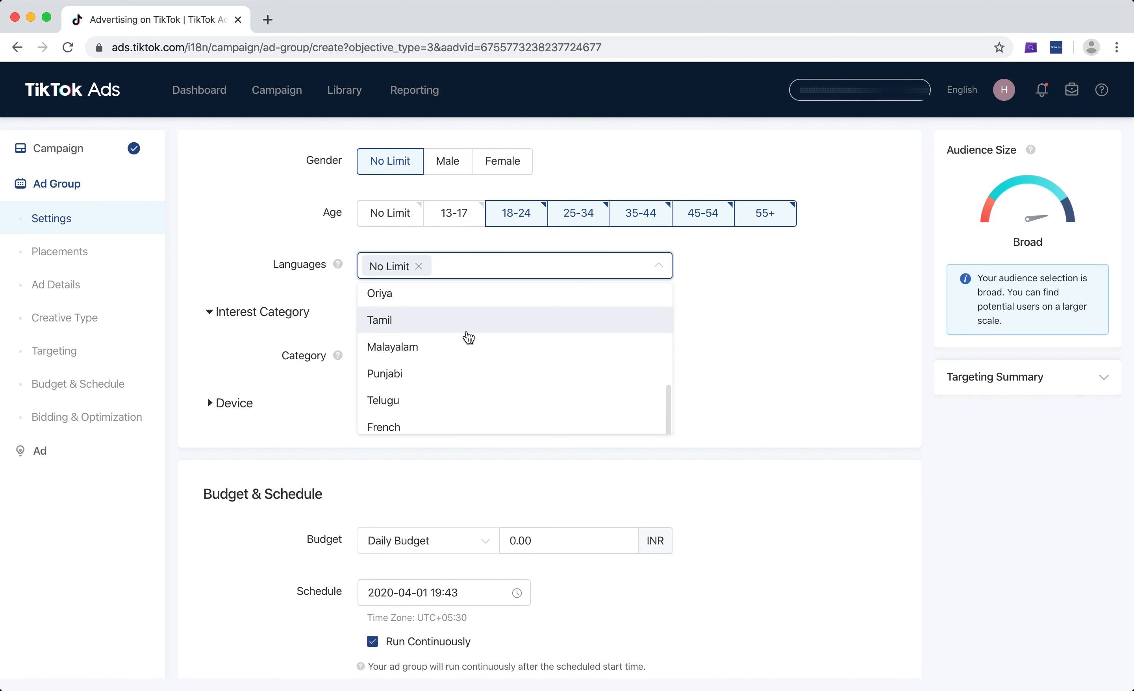
scroll(469, 337, down, 3)
scroll(468, 337, up, 10)
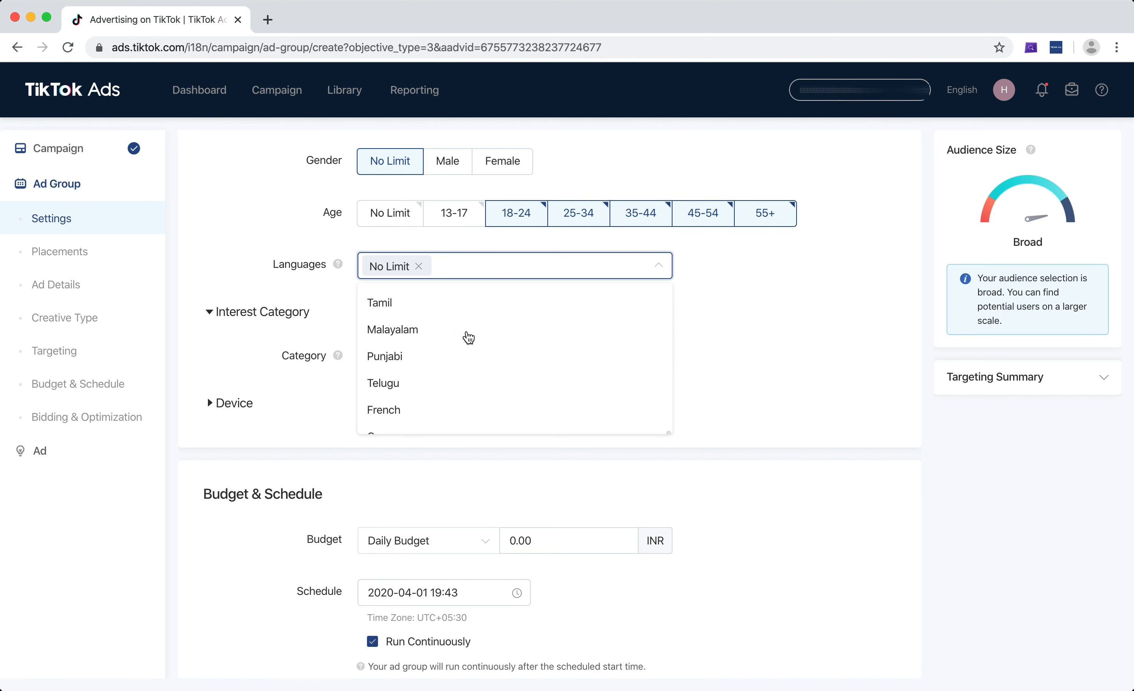
Try replacing No Limit with English and Hindi as the target languages
click(430, 298)
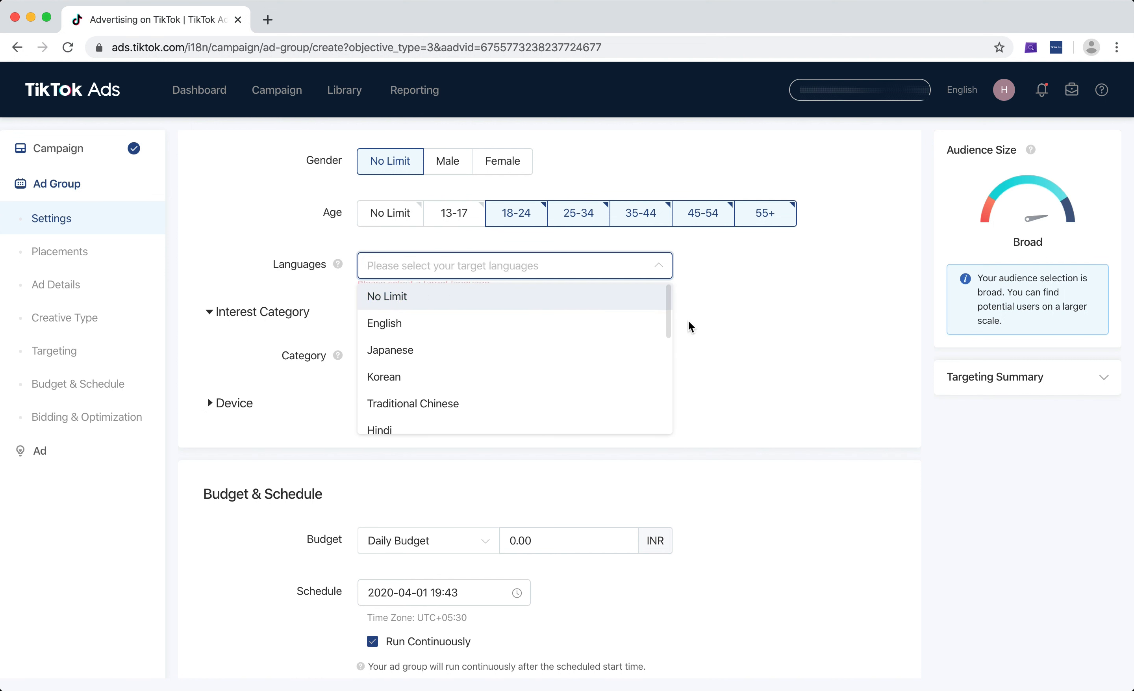
click(819, 337)
click(472, 266)
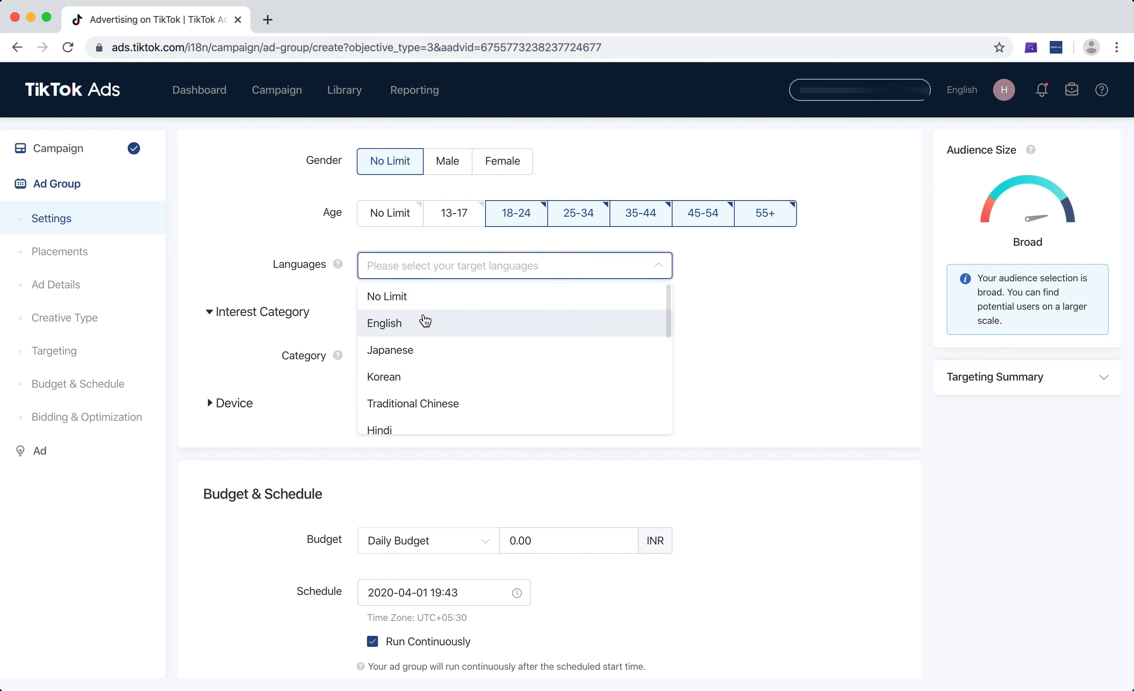
click(423, 325)
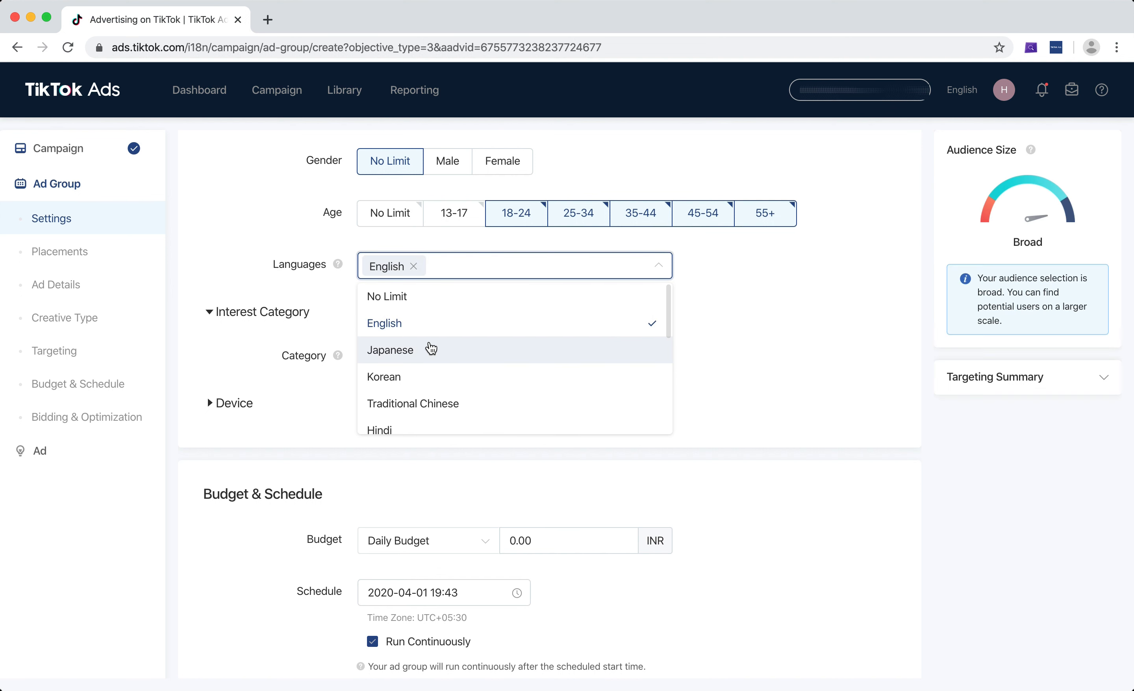
scroll(435, 387, down, 2)
click(410, 359)
scroll(412, 362, down, 3)
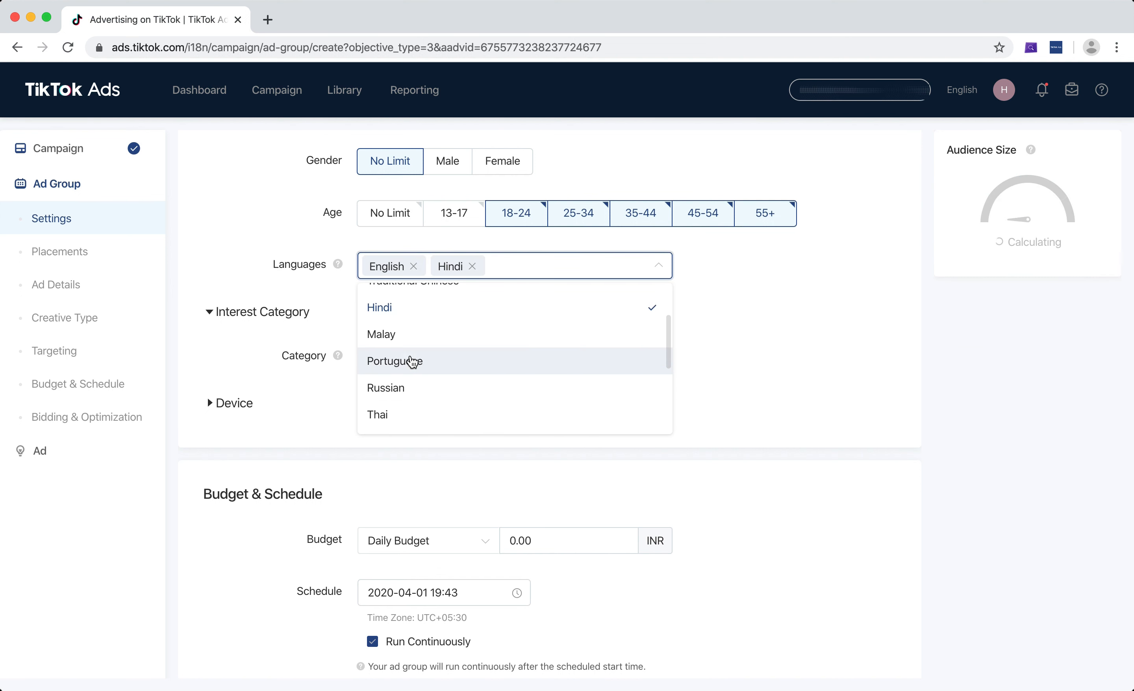
scroll(413, 361, down, 1)
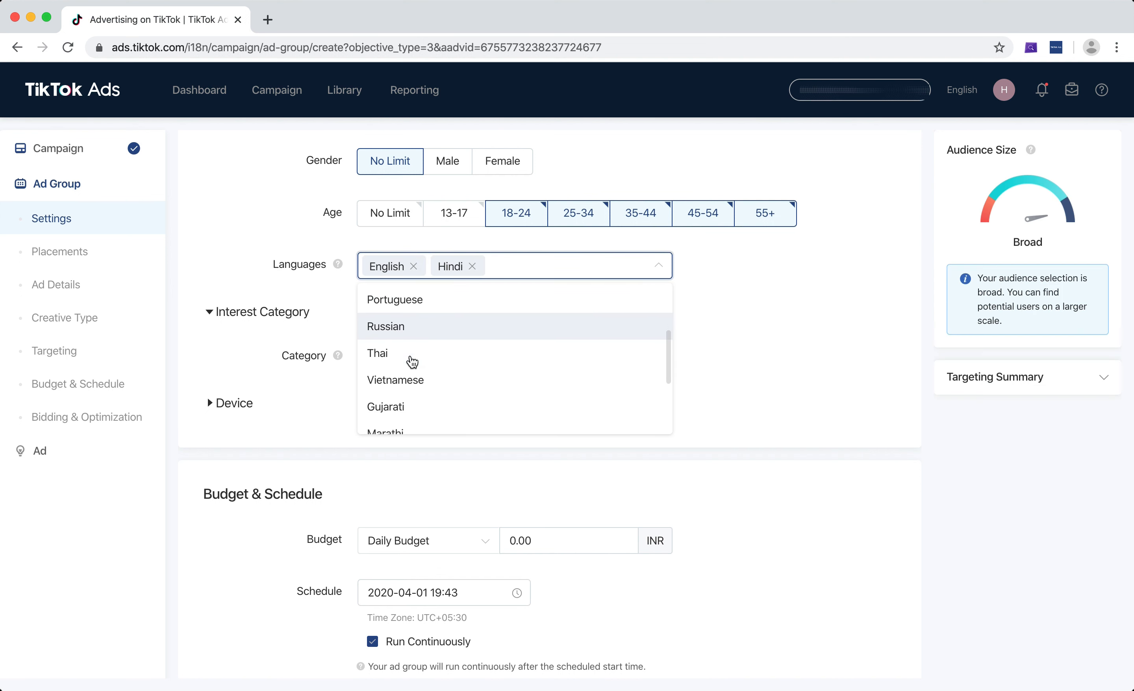
Remove English and Hindi from the target languages, restore No Limit, and read the language targeting hint
click(417, 269)
click(413, 266)
click(407, 266)
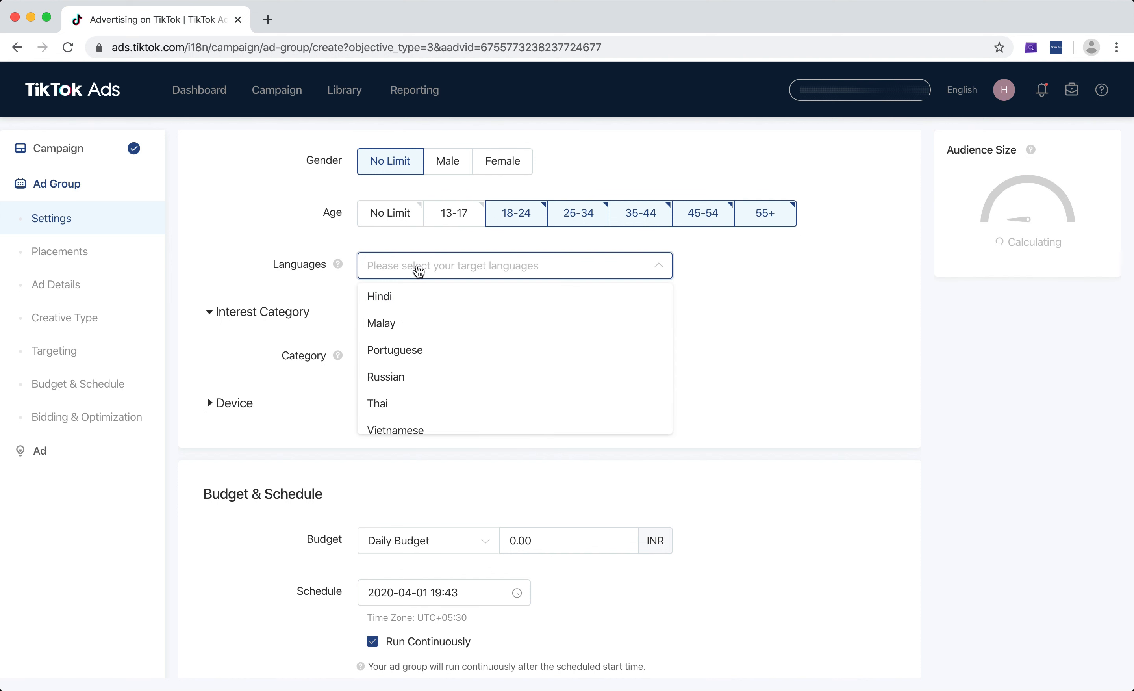
click(411, 291)
click(443, 269)
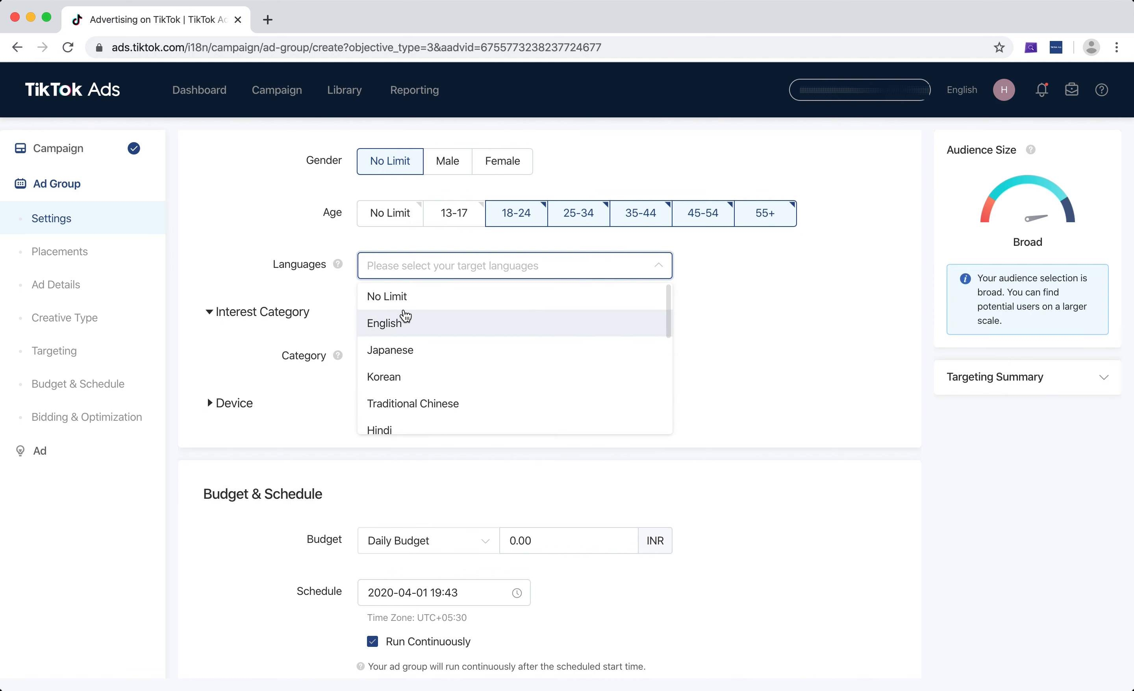
click(401, 307)
mouse_move(339, 266)
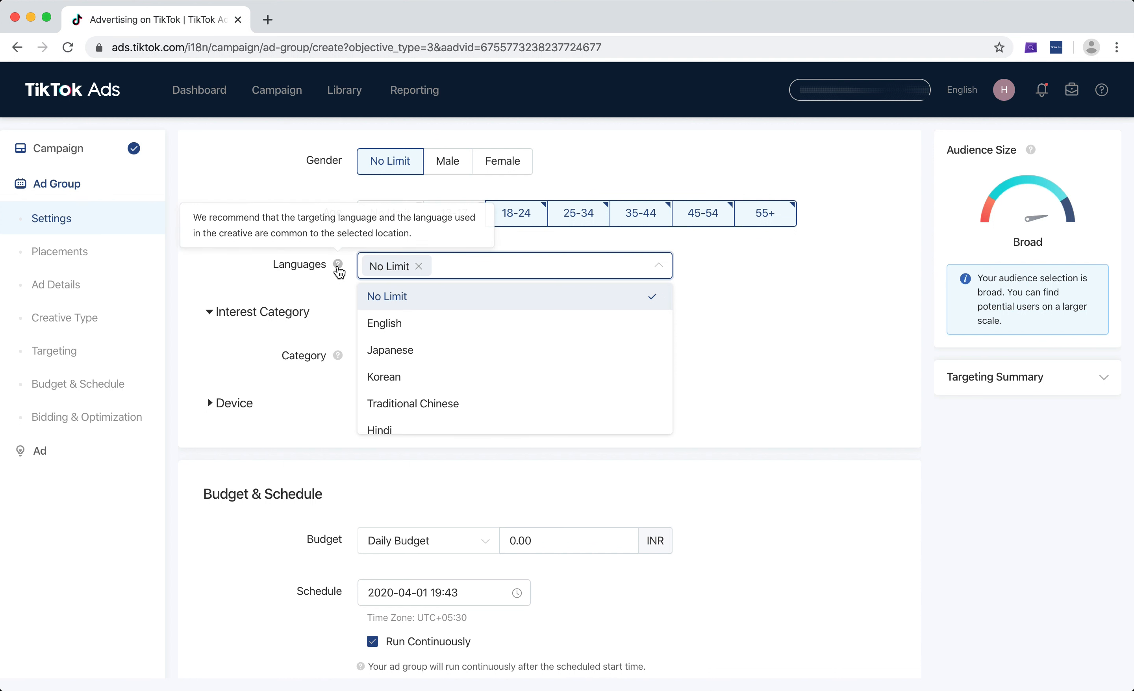
click(776, 302)
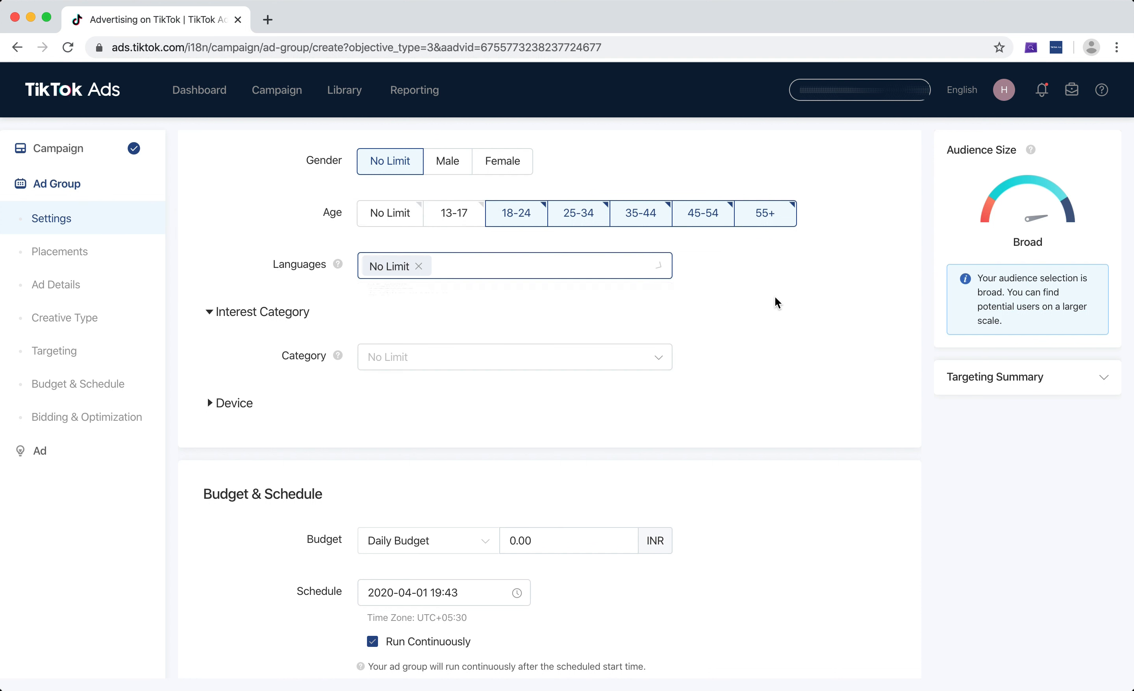
Add Apparel & Accessories as an interest category for the ad group's targeting
scroll(776, 302, down, 2)
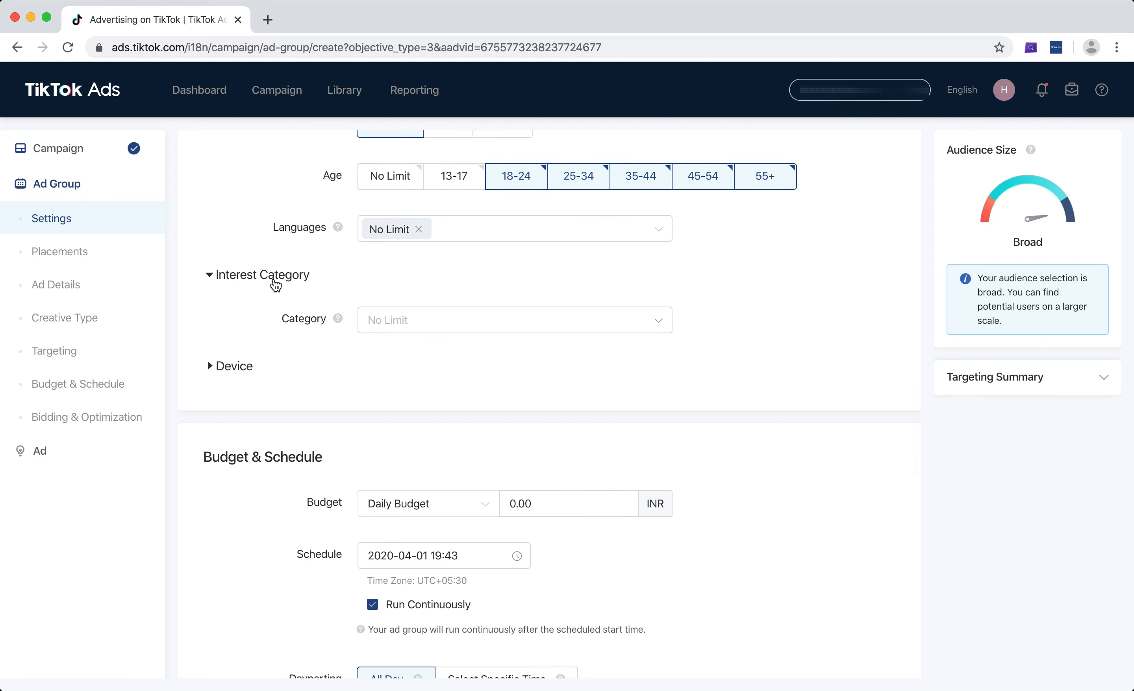
click(665, 322)
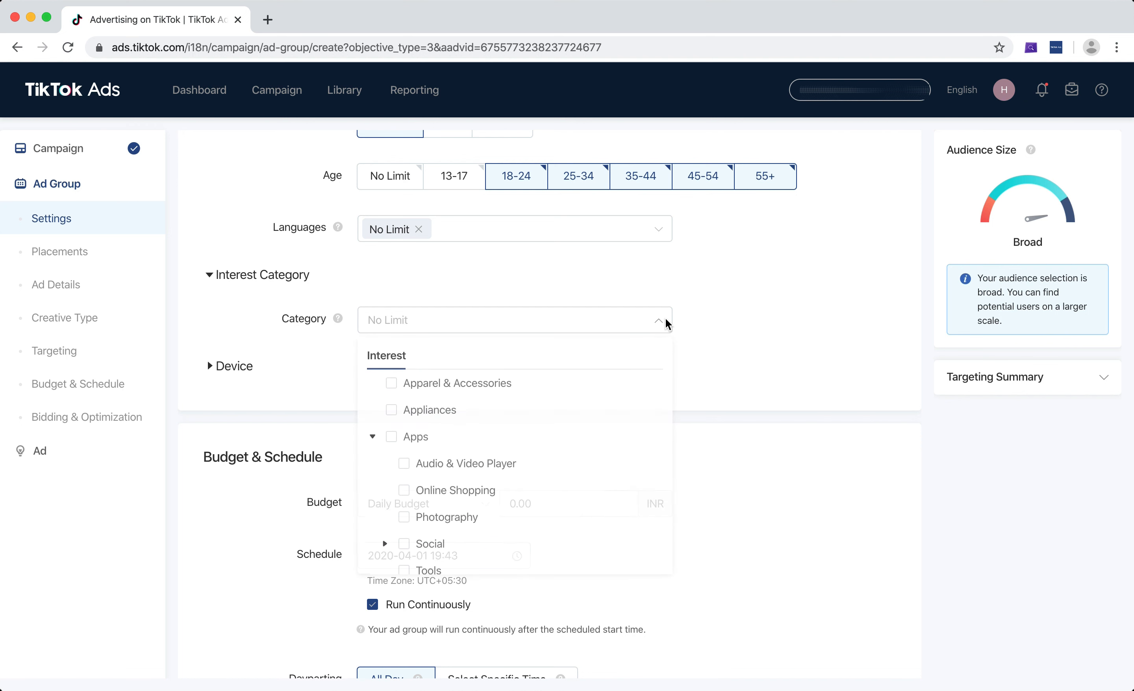
click(668, 324)
click(668, 324)
scroll(605, 395, down, 1)
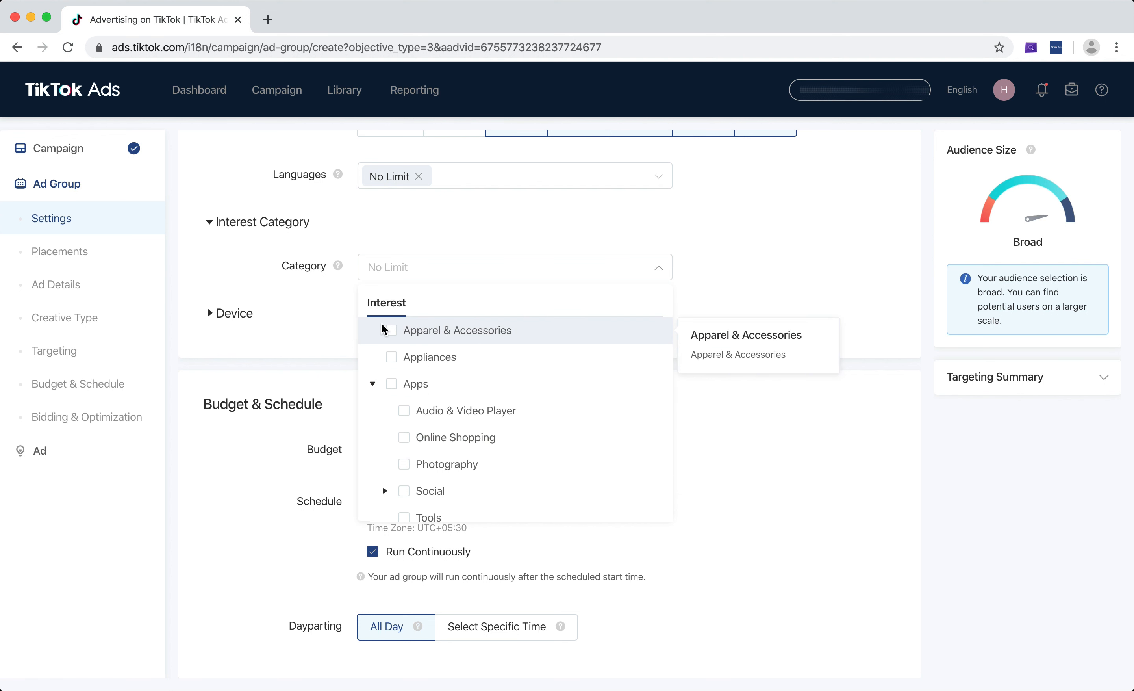
click(389, 330)
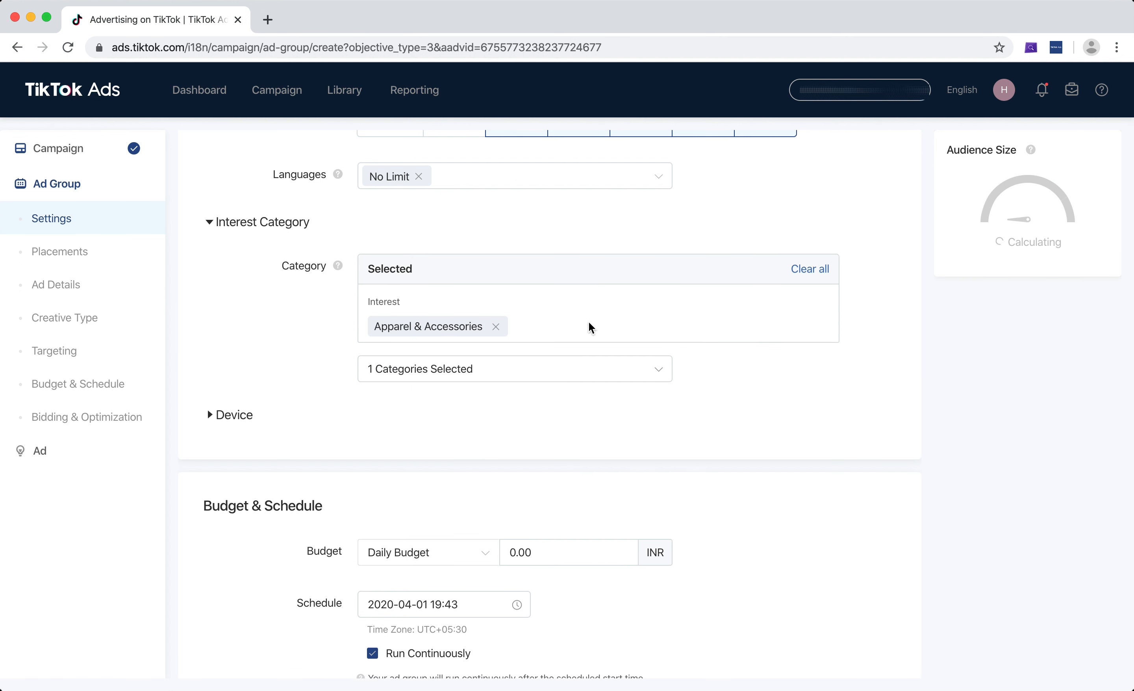
Examine the full list of interest categories and subcategories available for targeting, without adding any more
click(623, 367)
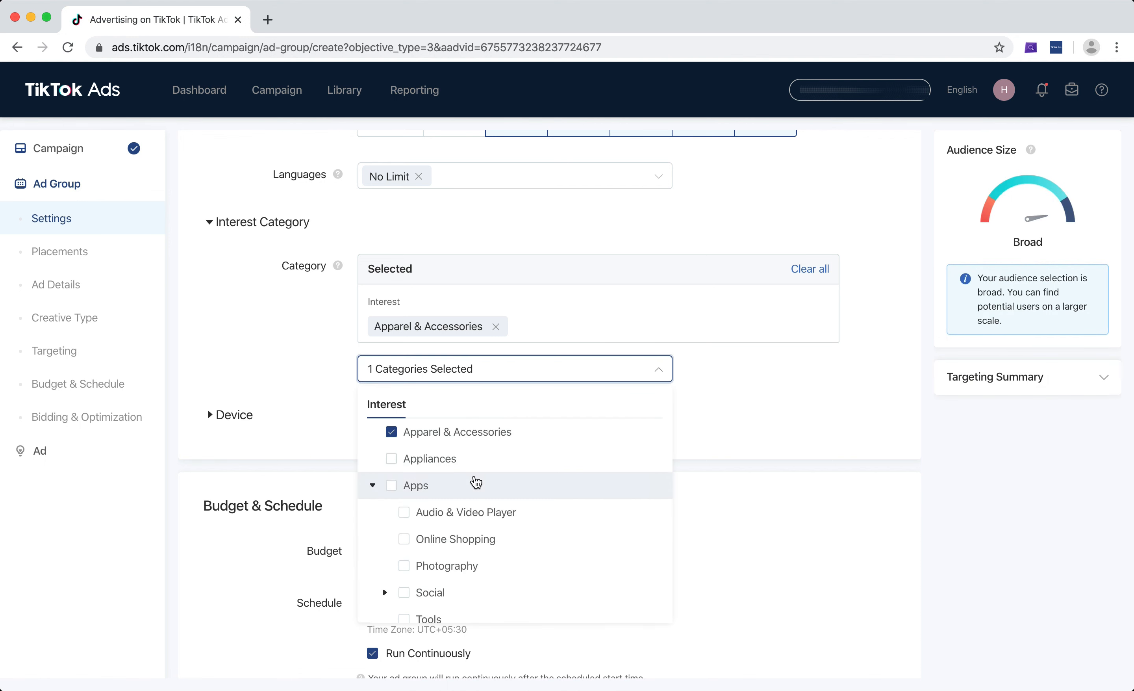
scroll(472, 481, down, 2)
scroll(475, 482, down, 5)
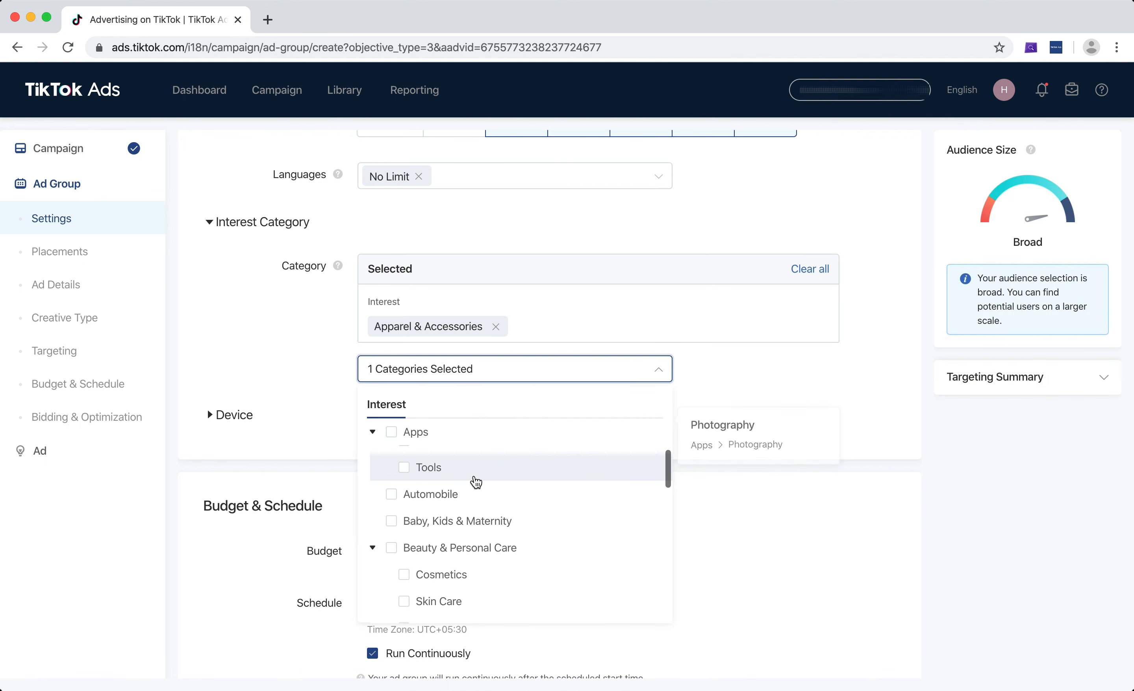
scroll(475, 482, down, 5)
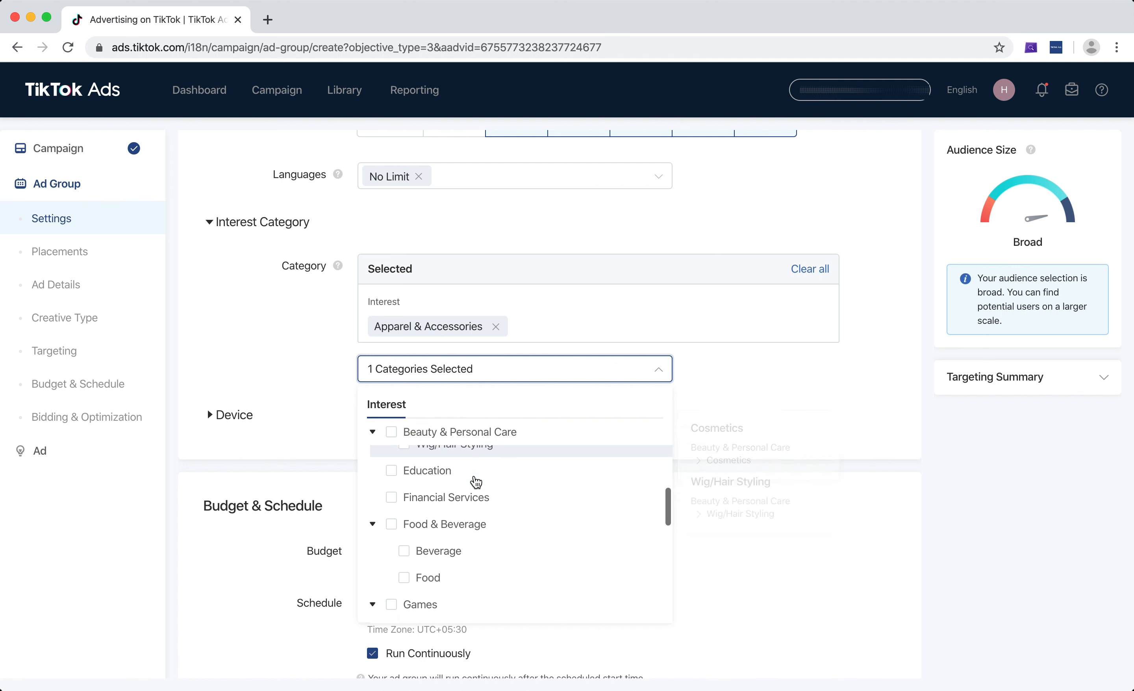
scroll(476, 482, down, 5)
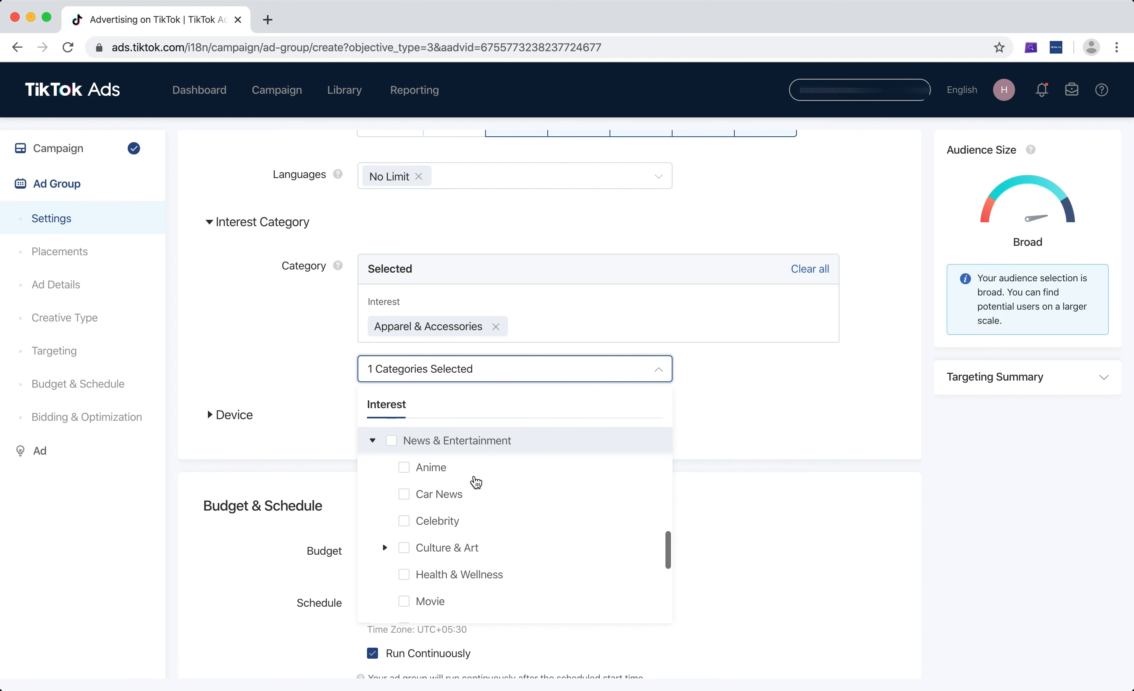
scroll(476, 481, down, 4)
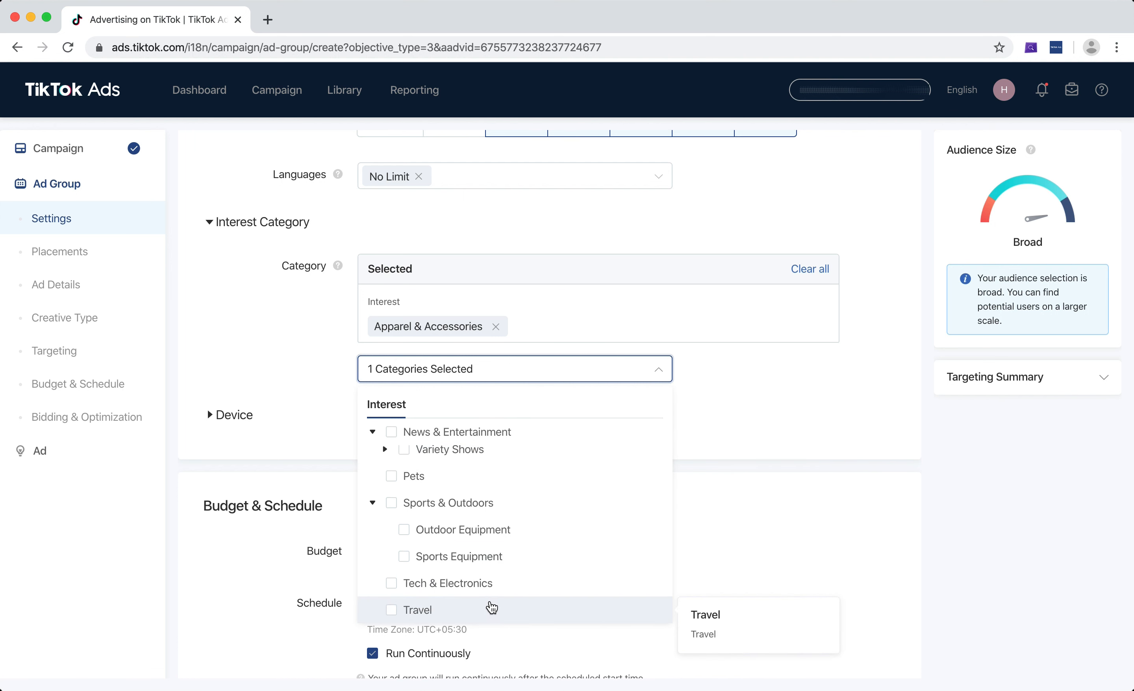
scroll(509, 573, up, 5)
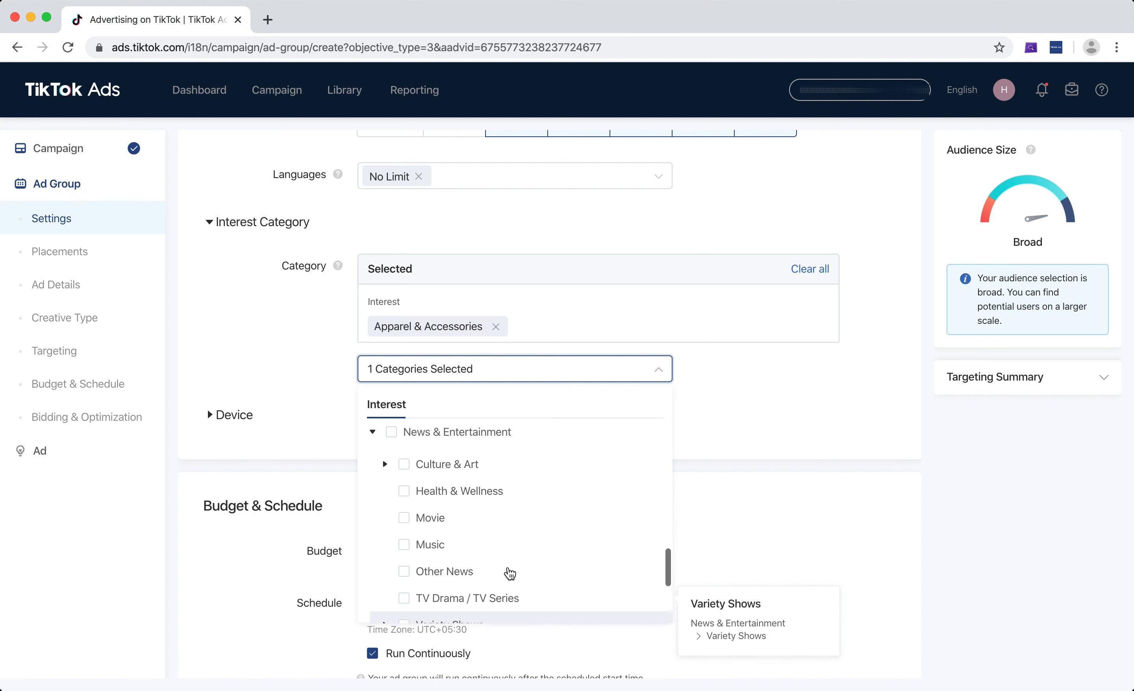
scroll(510, 573, up, 6)
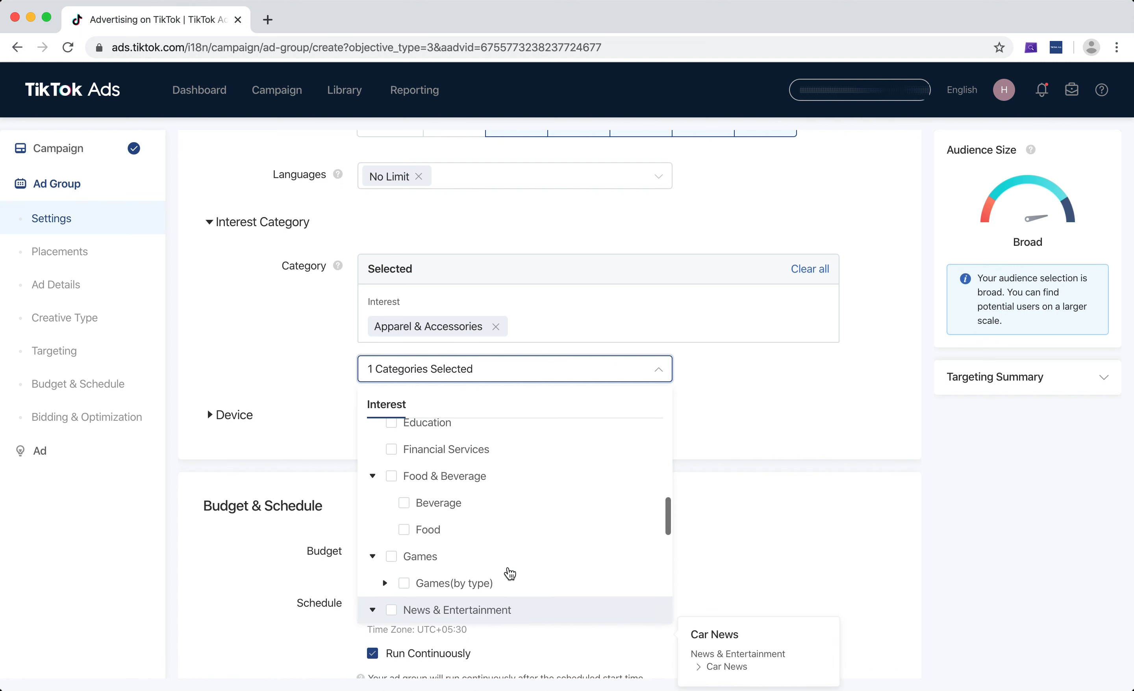
scroll(510, 573, up, 5)
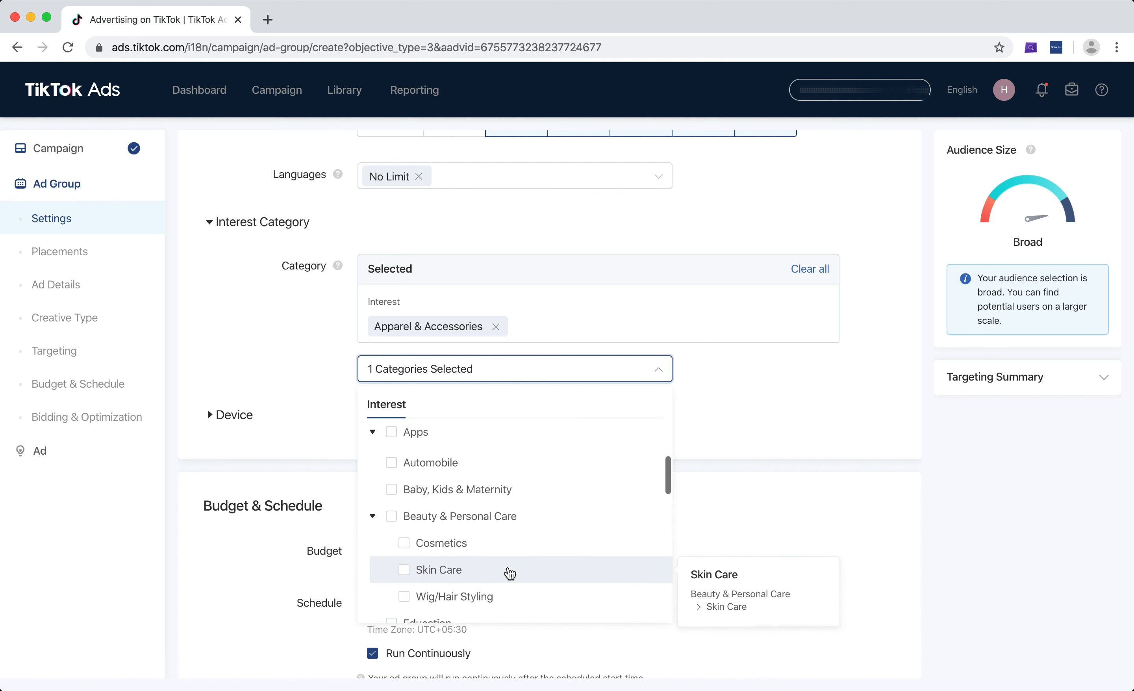
scroll(509, 573, up, 5)
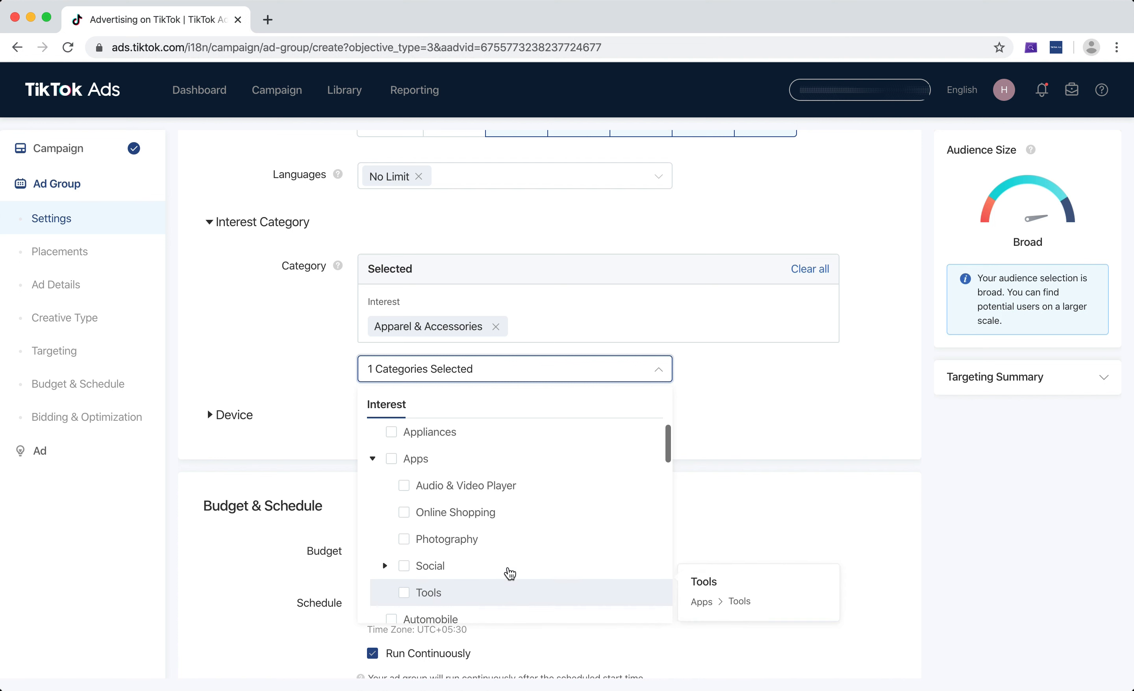
scroll(510, 573, up, 2)
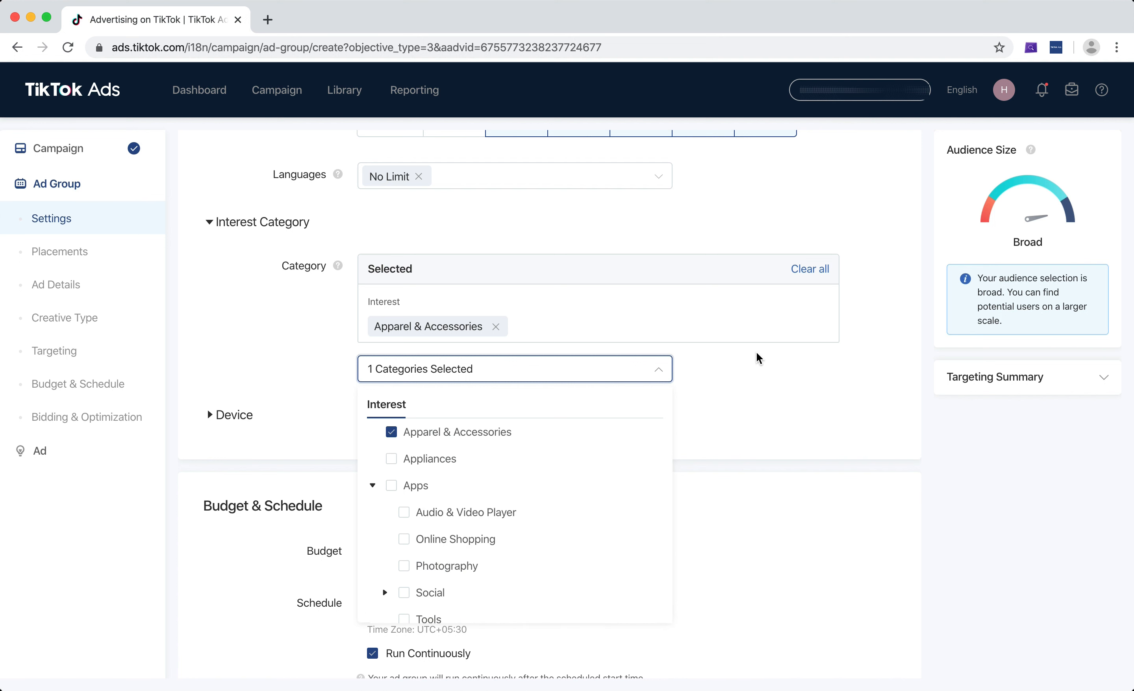
click(788, 351)
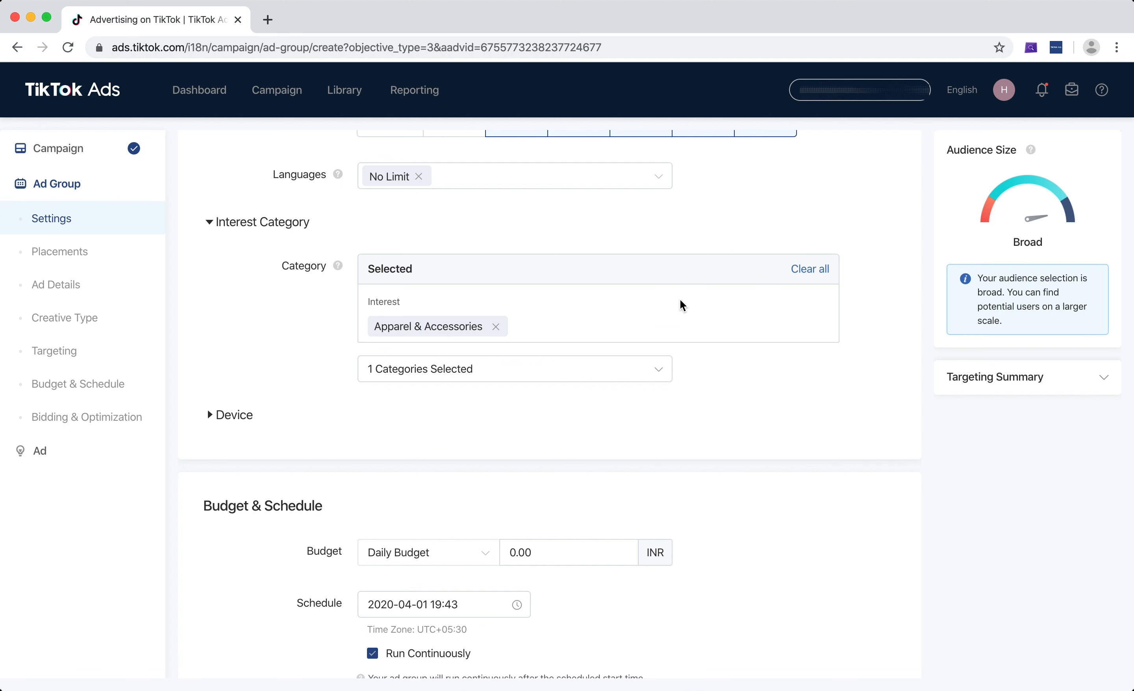
Clear all interest categories from the targeting and reselect Apparel & Accessories
click(821, 270)
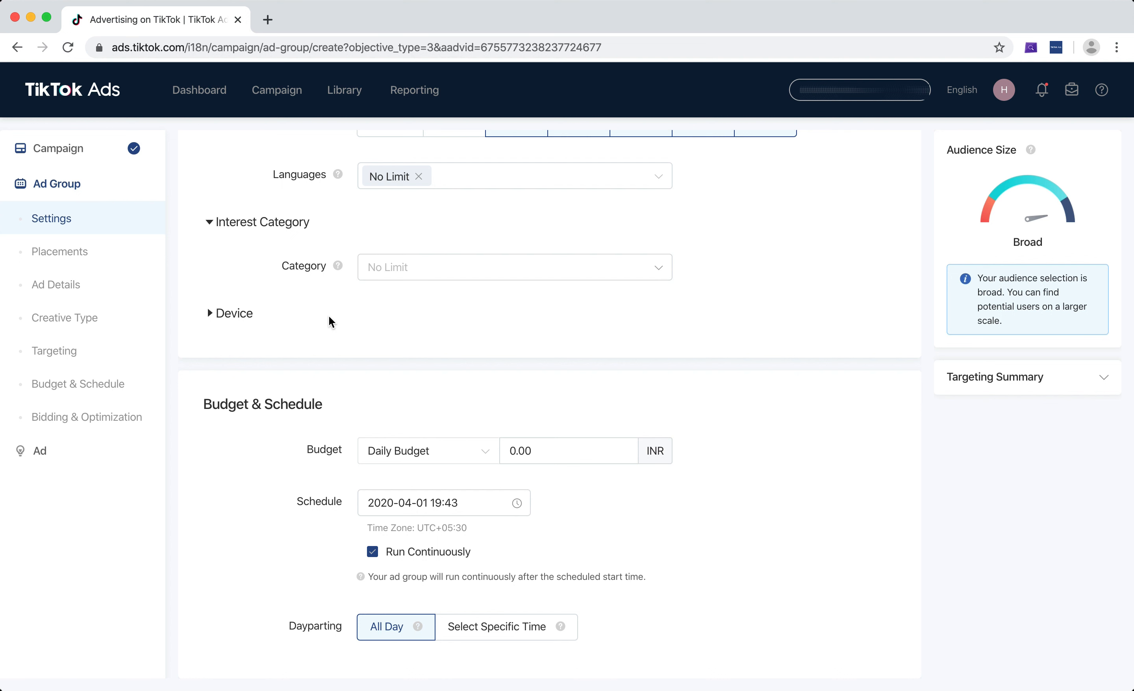
click(208, 315)
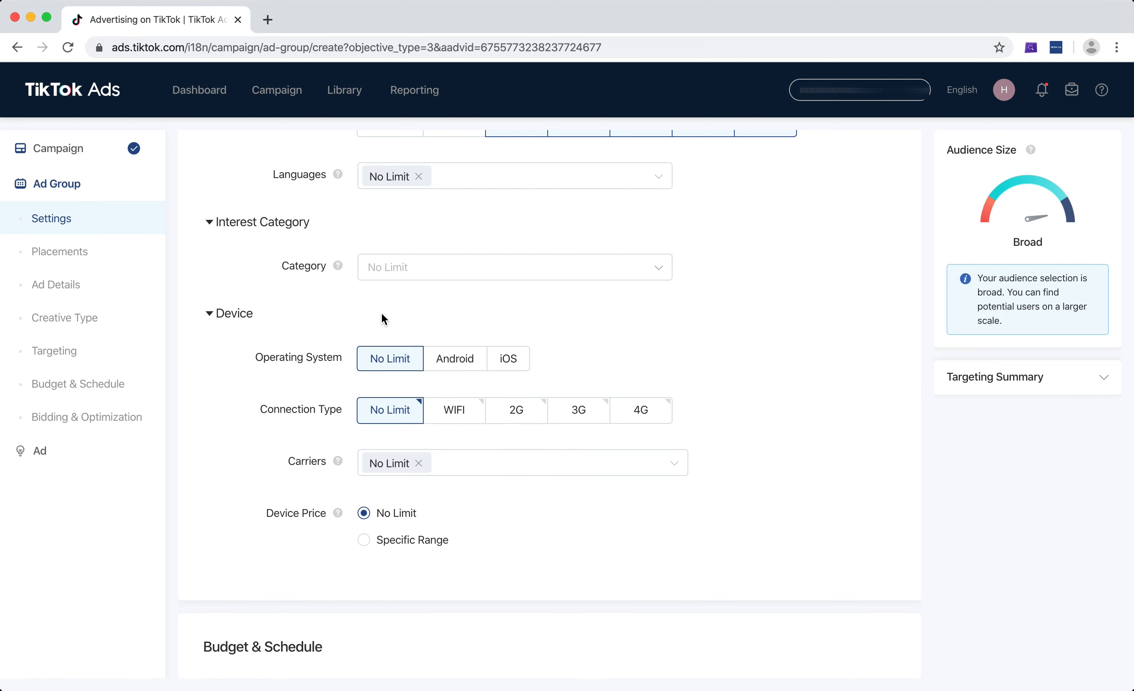
click(213, 315)
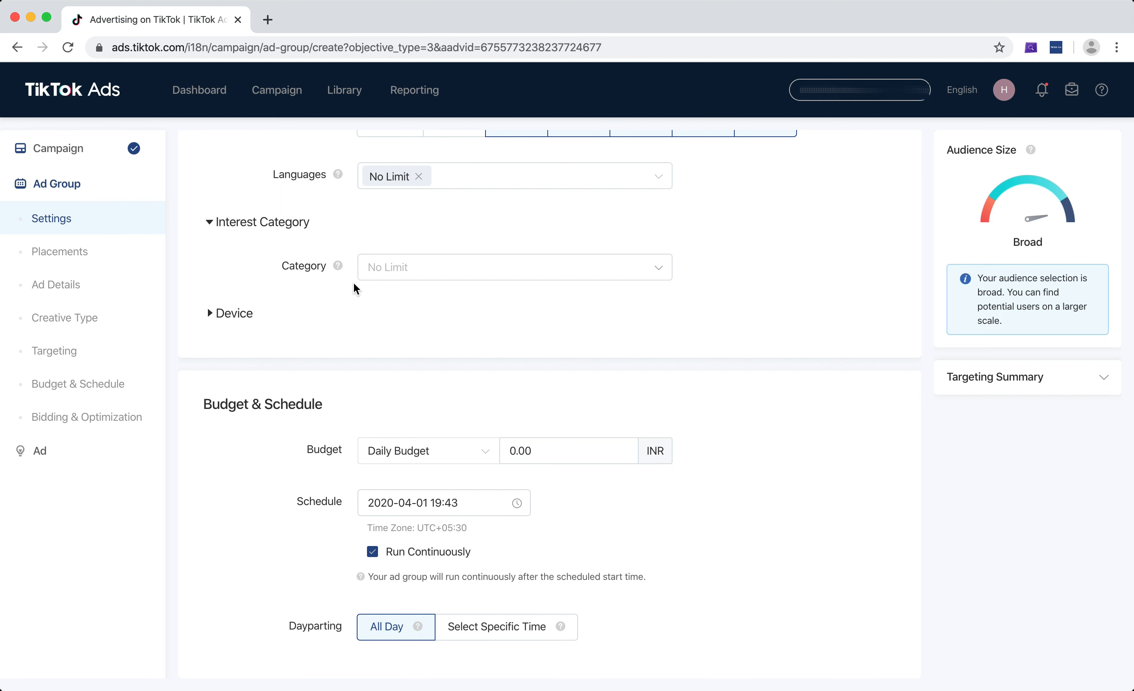
click(438, 264)
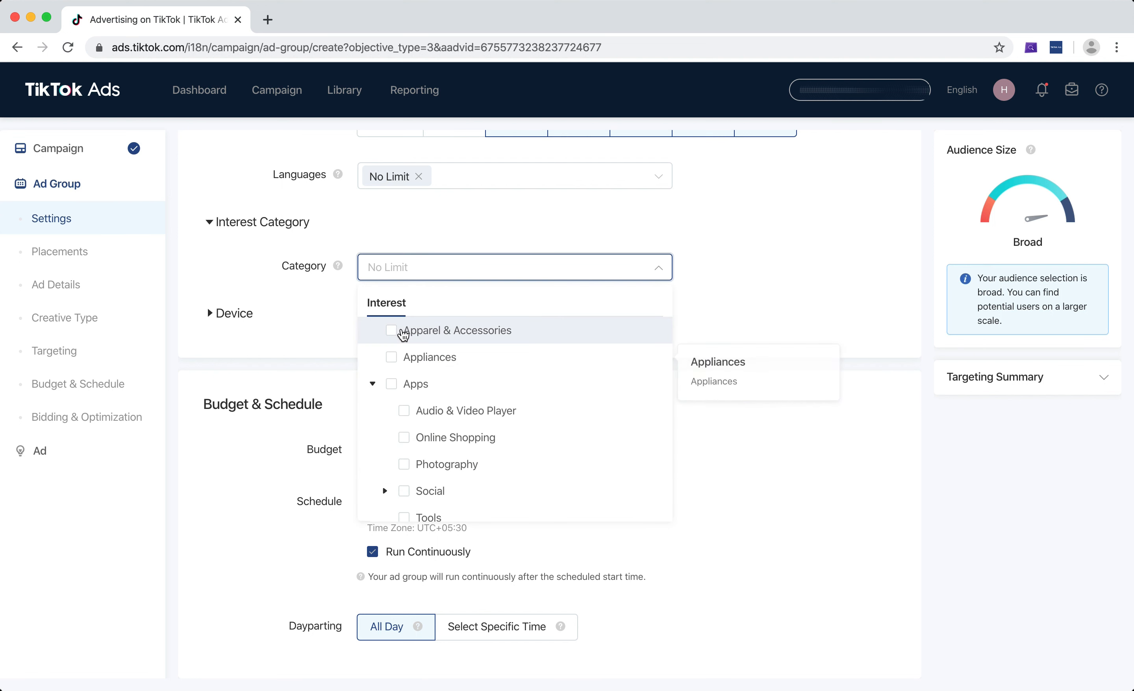
click(393, 330)
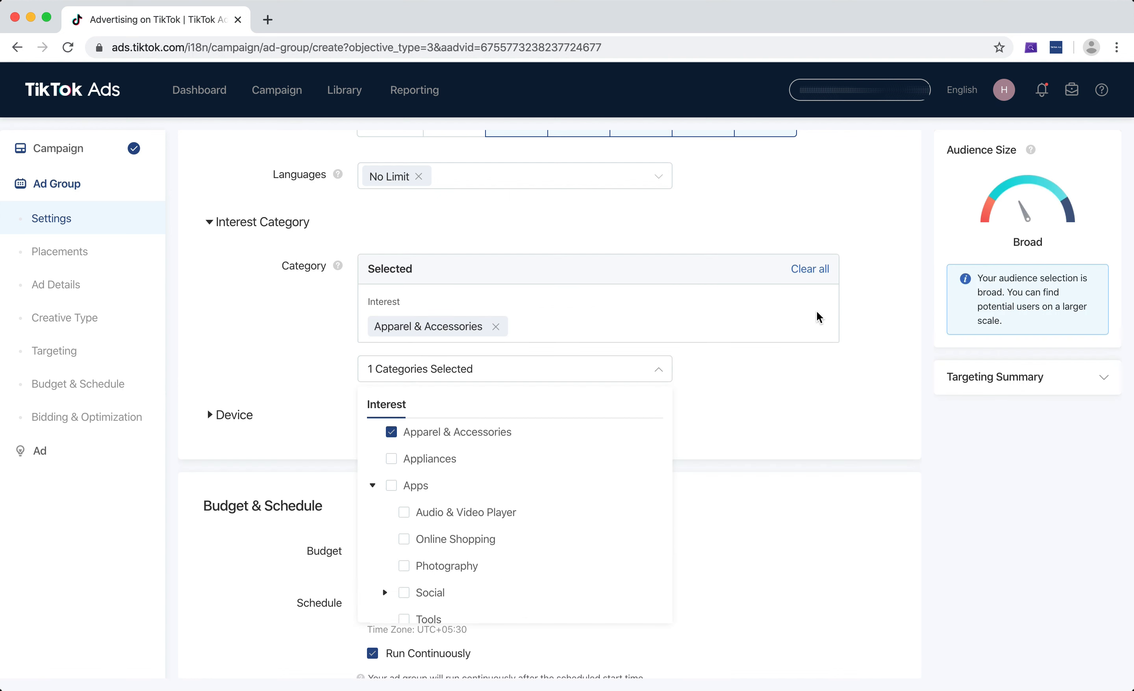
click(878, 336)
Add Online Shopping, a subcategory of Apps, as a second interest category for the ad group
scroll(879, 333, down, 2)
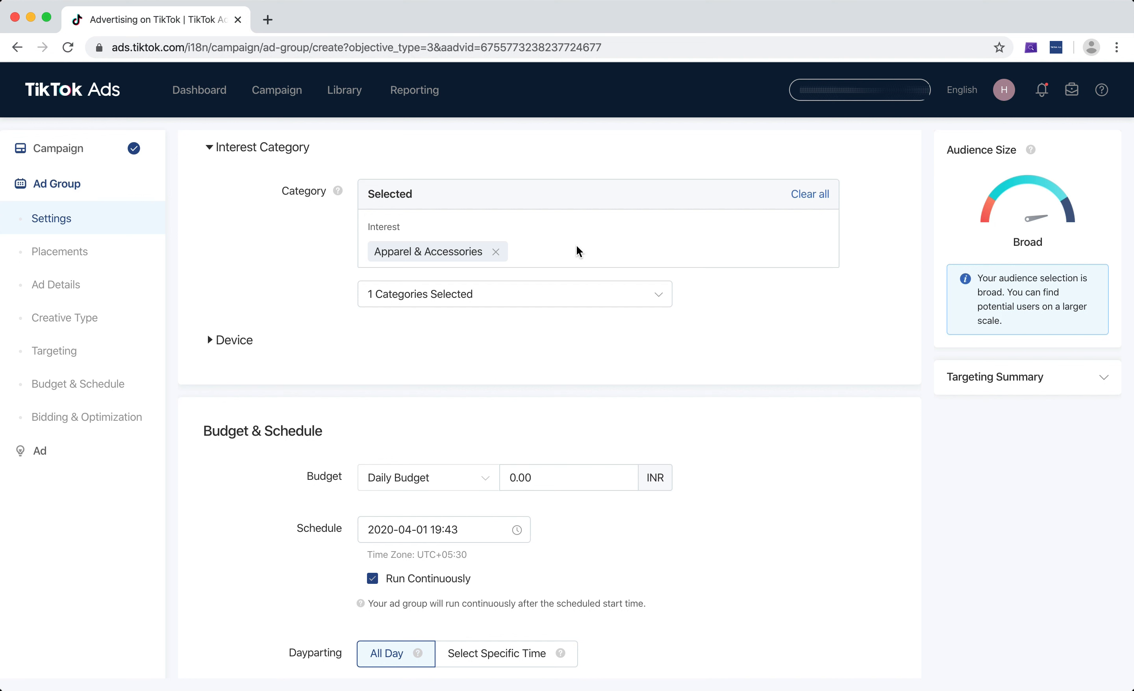
click(537, 297)
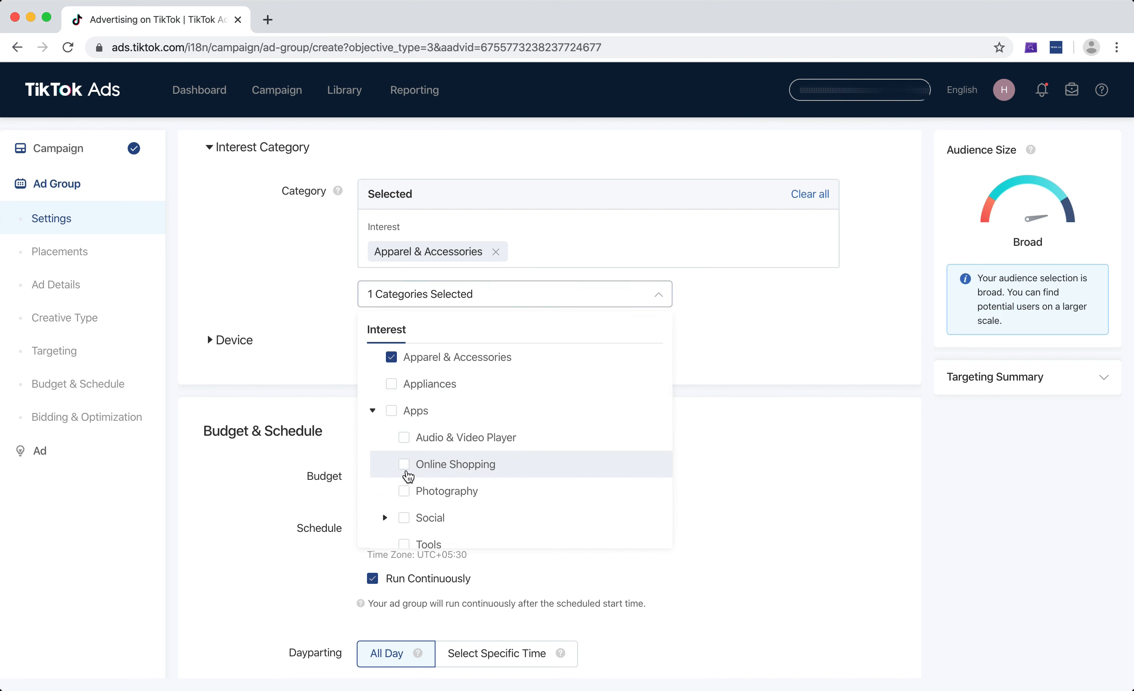
click(405, 465)
click(788, 323)
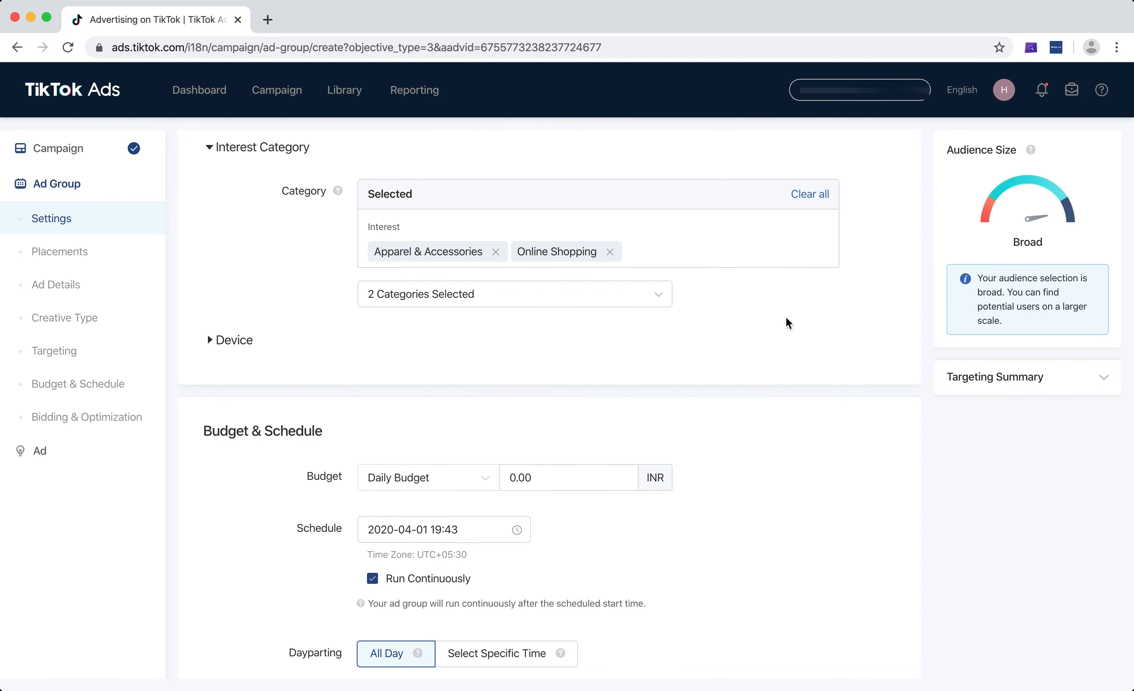
Try Android and iOS as the target operating system, restore No Limit, and view the available carriers
scroll(744, 321, down, 1)
click(226, 309)
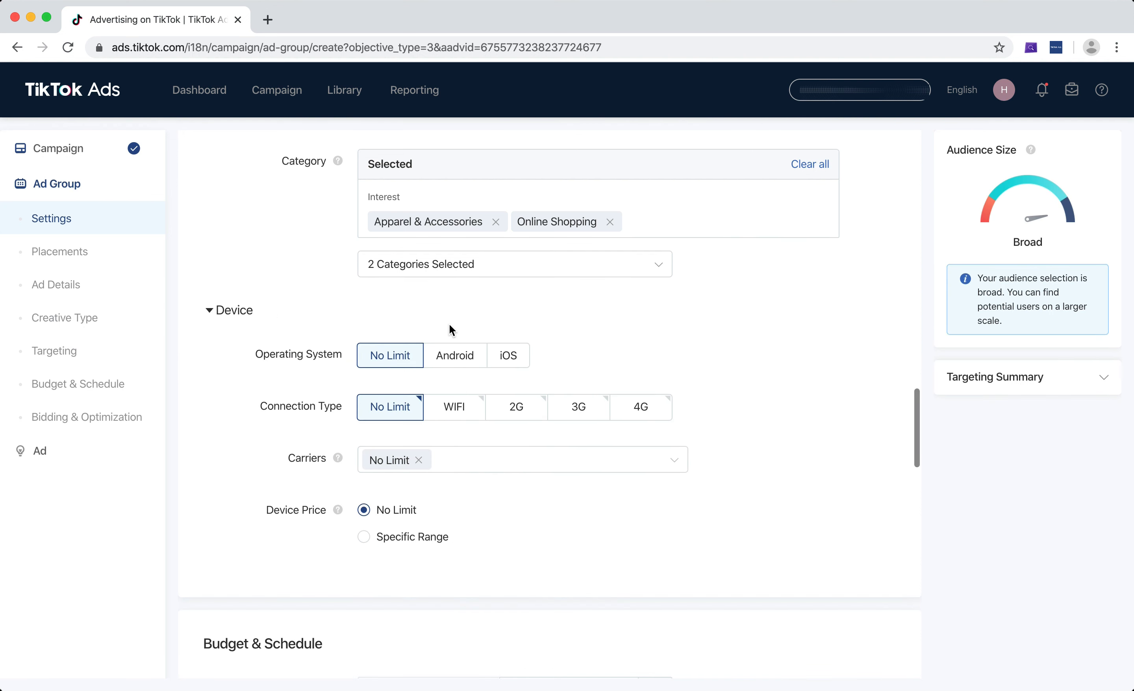
scroll(670, 302, down, 3)
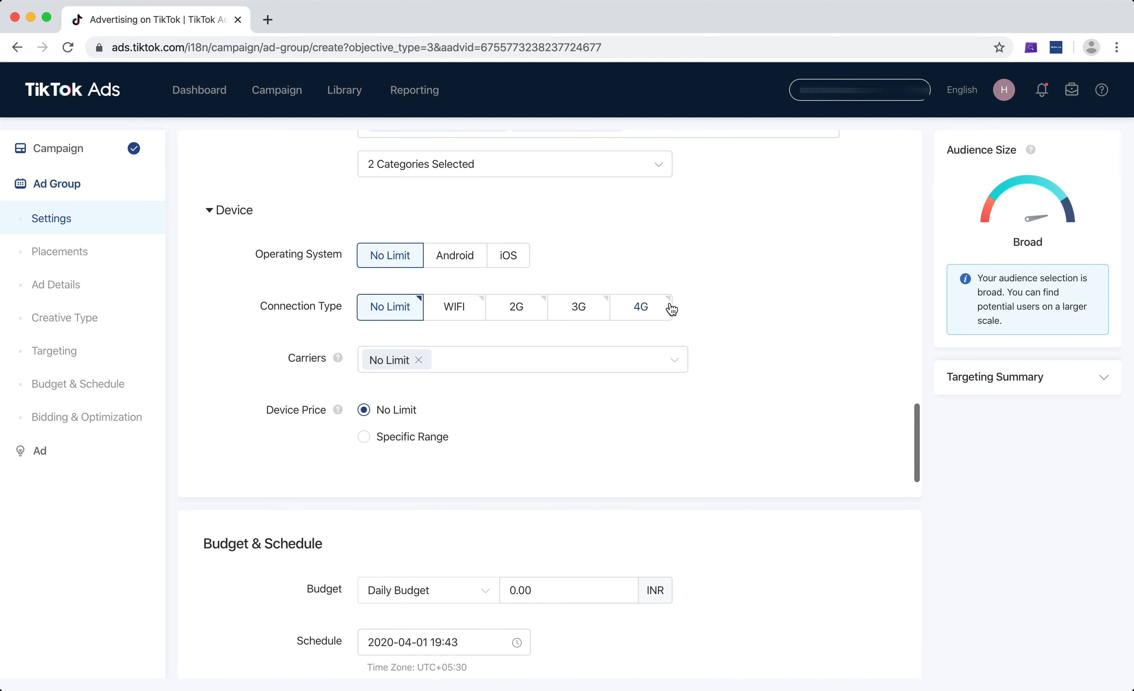
scroll(671, 309, down, 1)
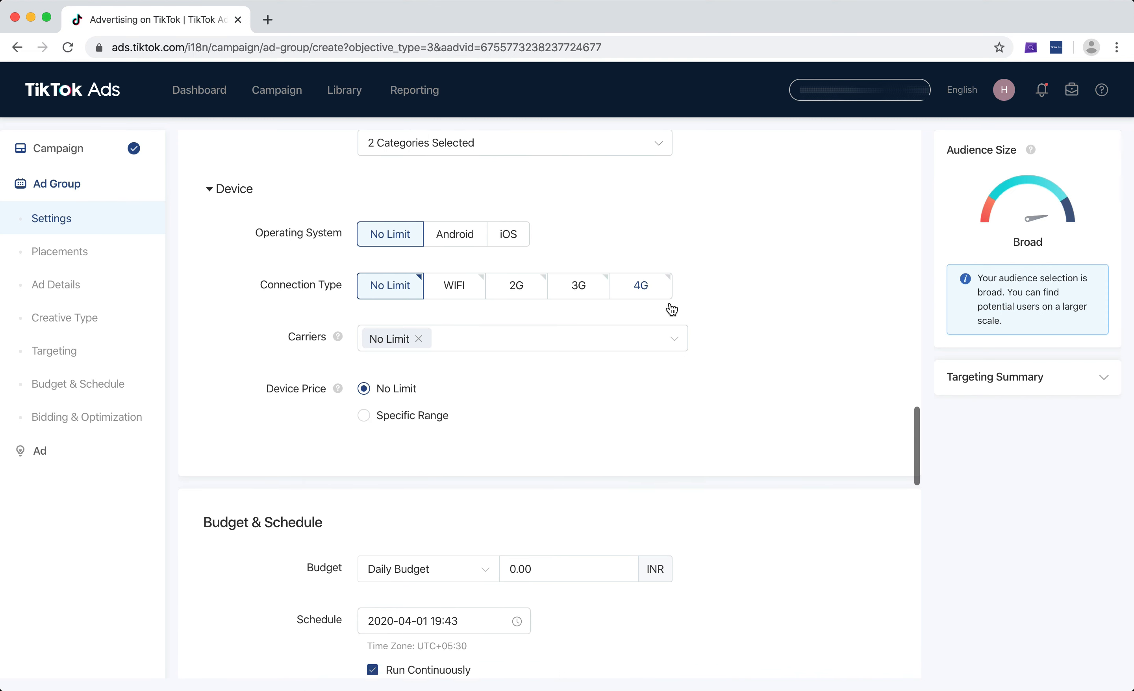
click(460, 247)
click(518, 234)
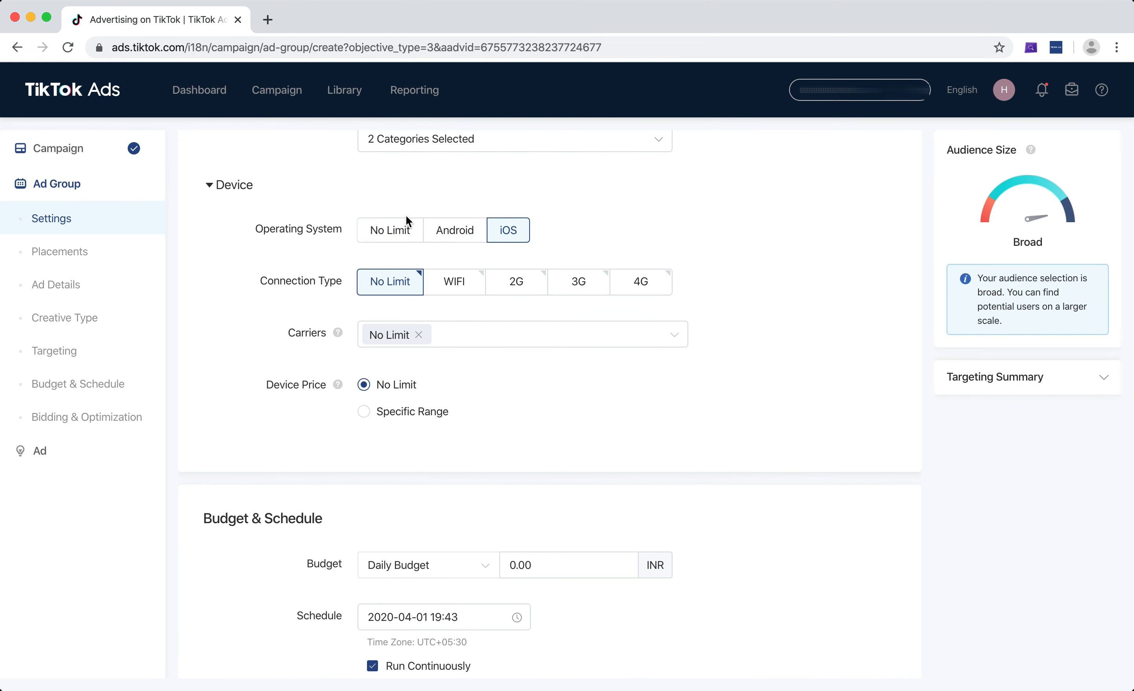
click(393, 231)
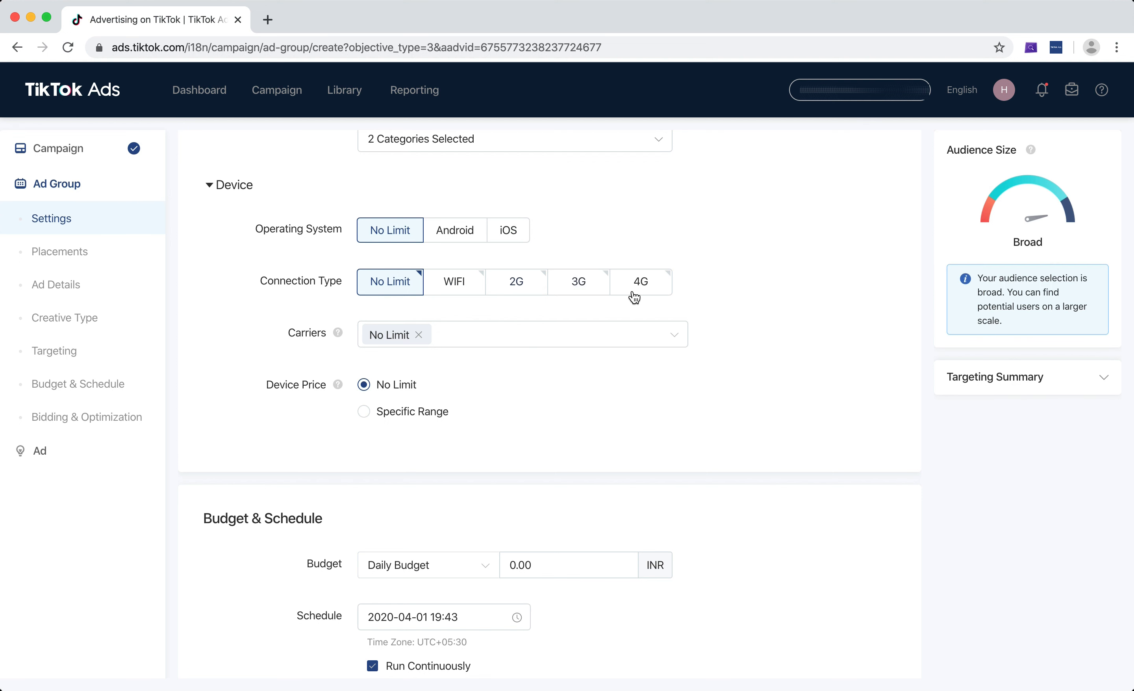
click(638, 330)
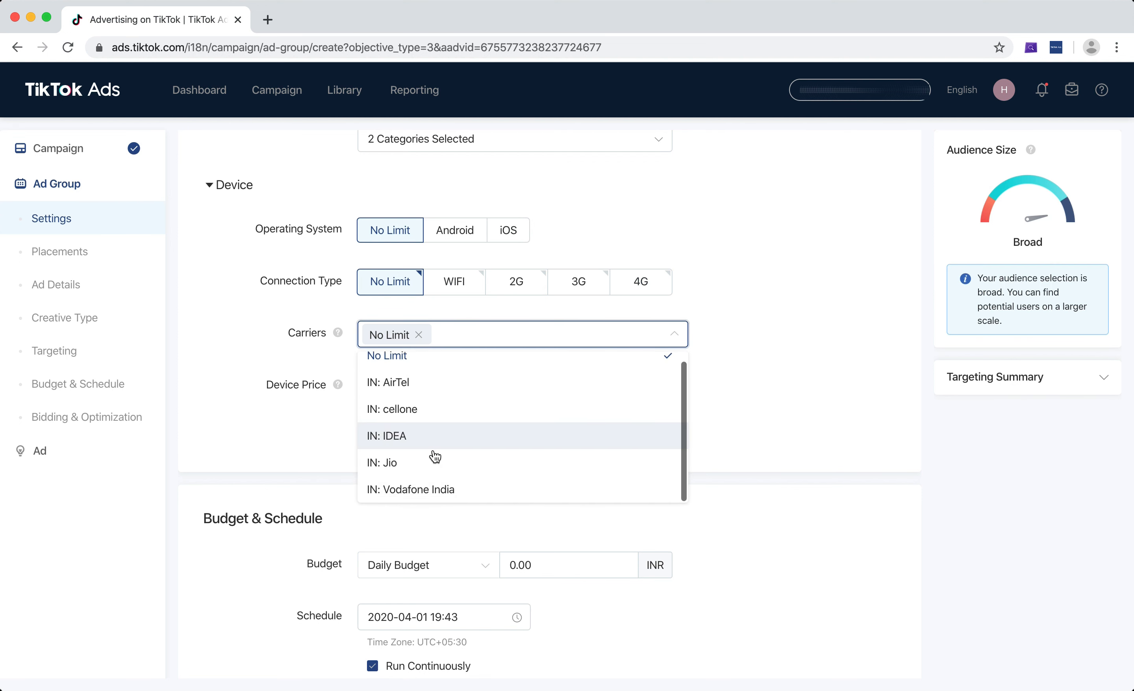
click(813, 260)
Switch the device price targeting to Specific Range and set its minimum to 300 USD
scroll(782, 279, down, 1)
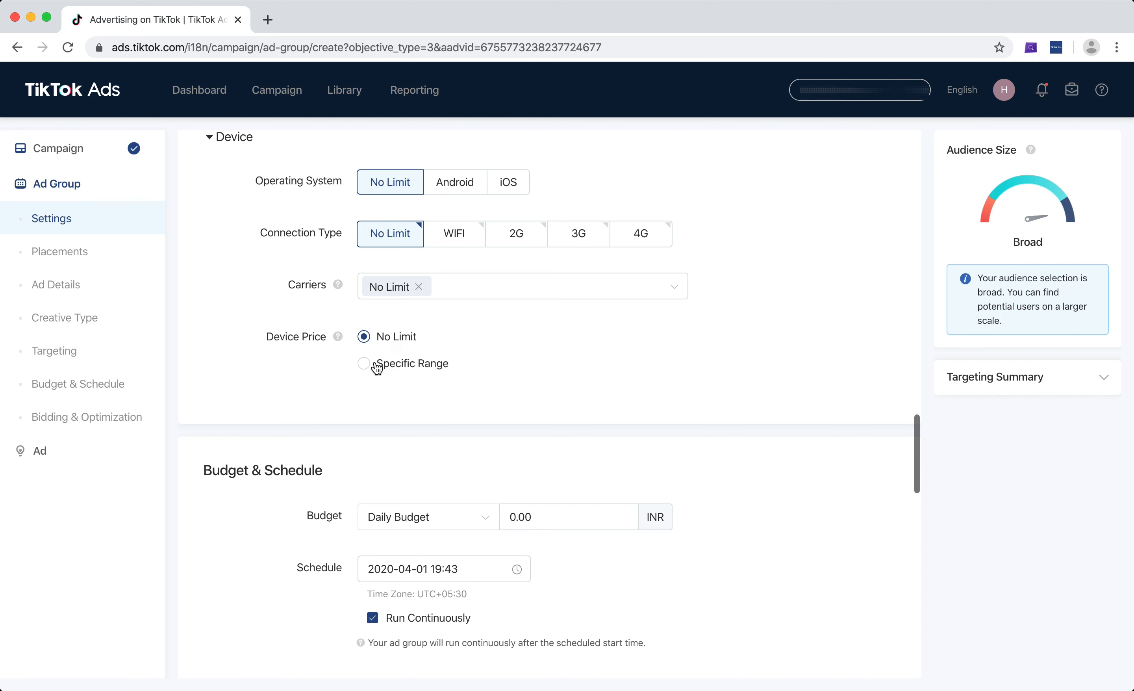
click(398, 372)
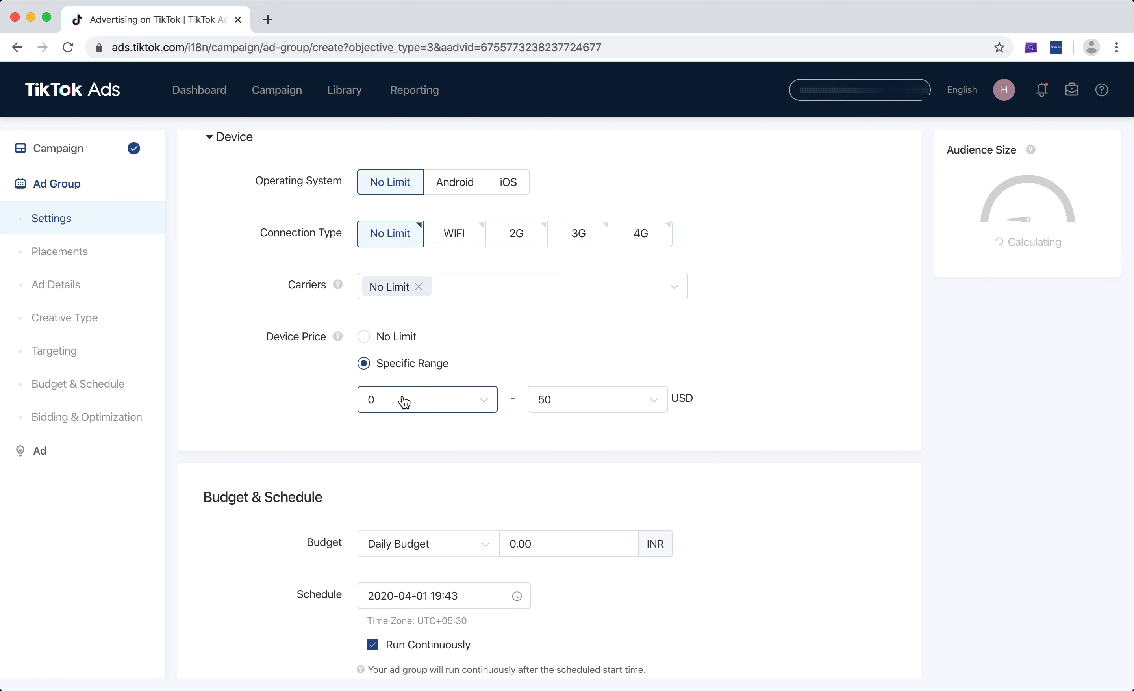
click(404, 402)
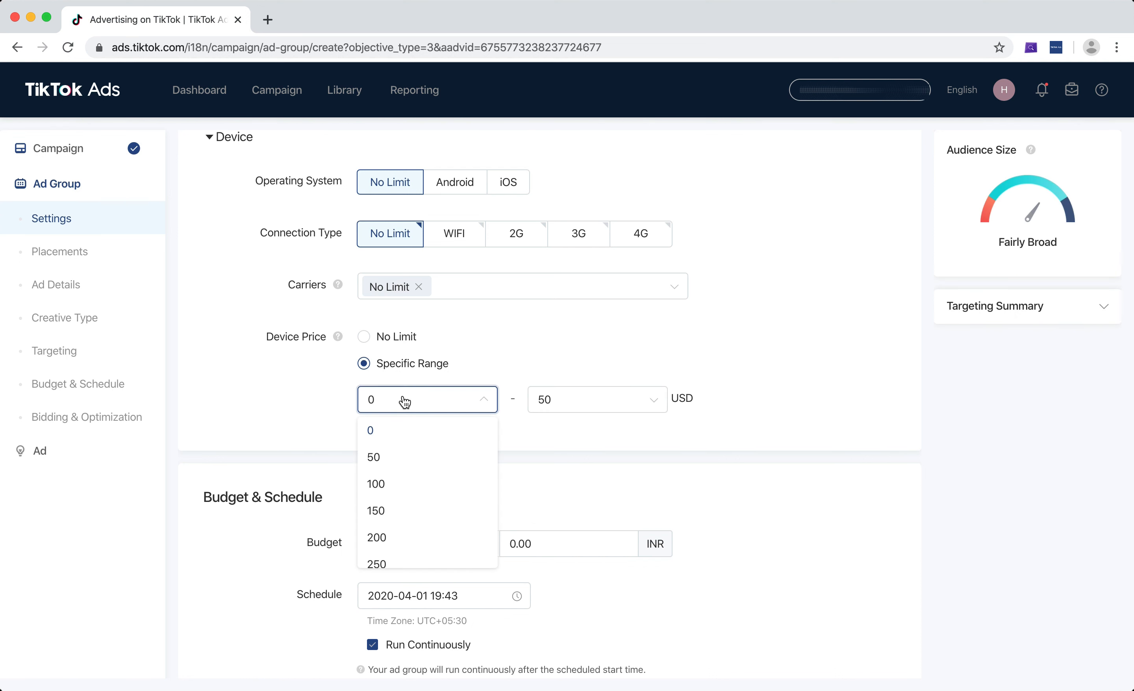
scroll(442, 444, down, 10)
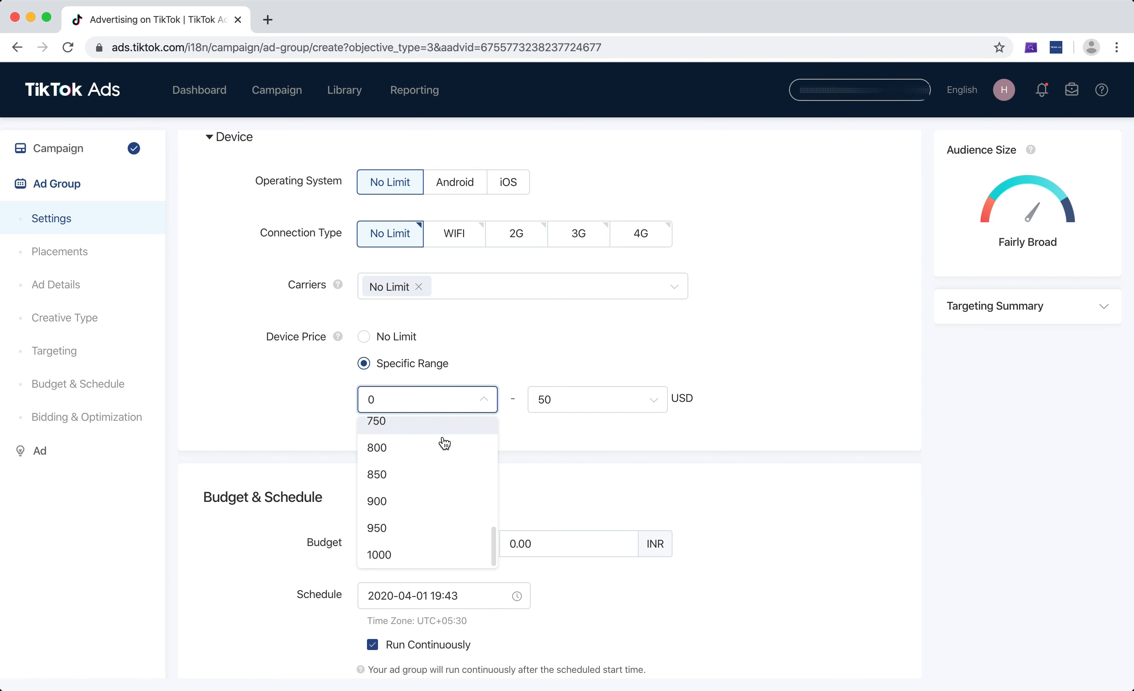
scroll(436, 551, down, 6)
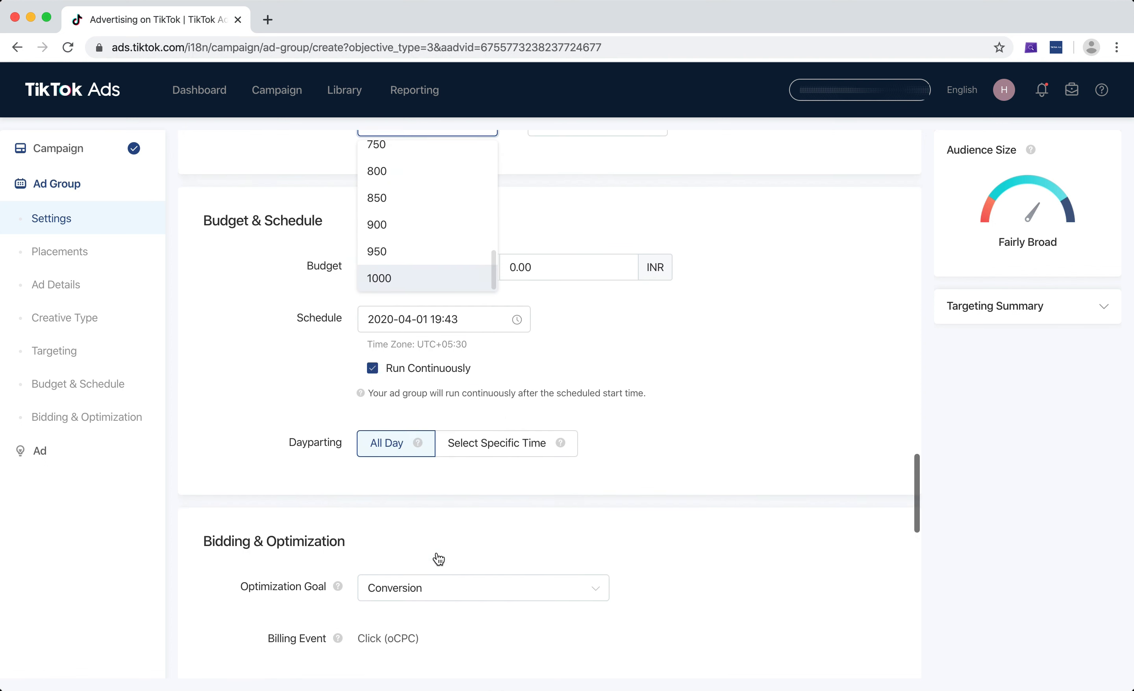
scroll(437, 549, up, 4)
scroll(437, 549, up, 1)
scroll(426, 461, up, 2)
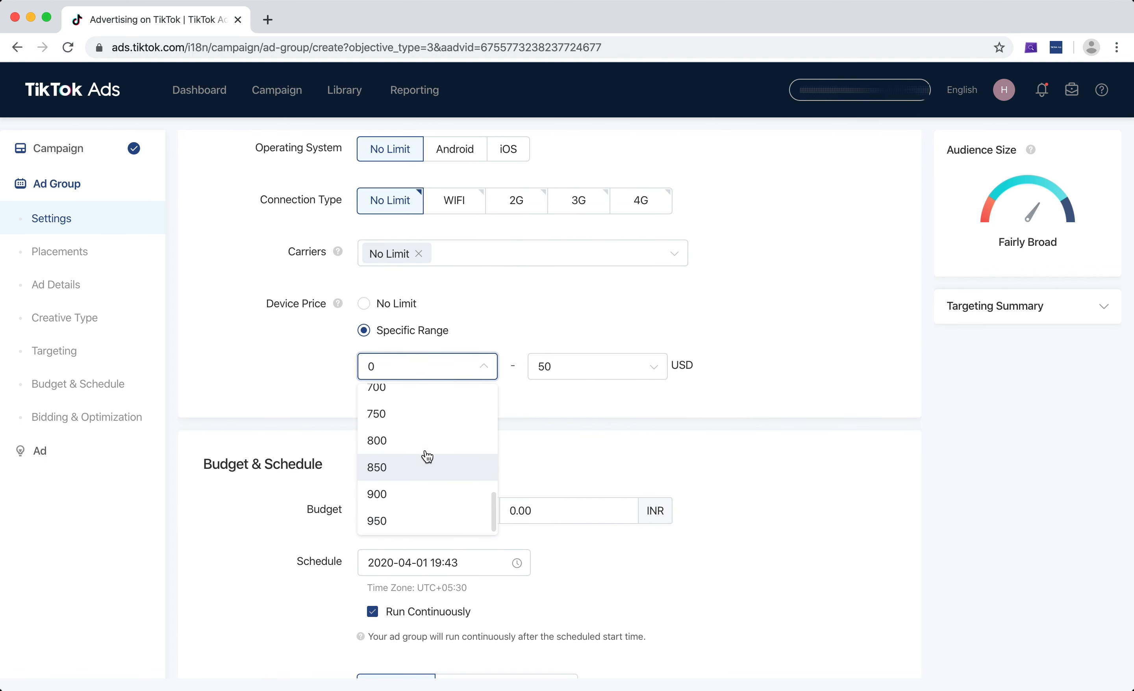
scroll(427, 456, up, 1)
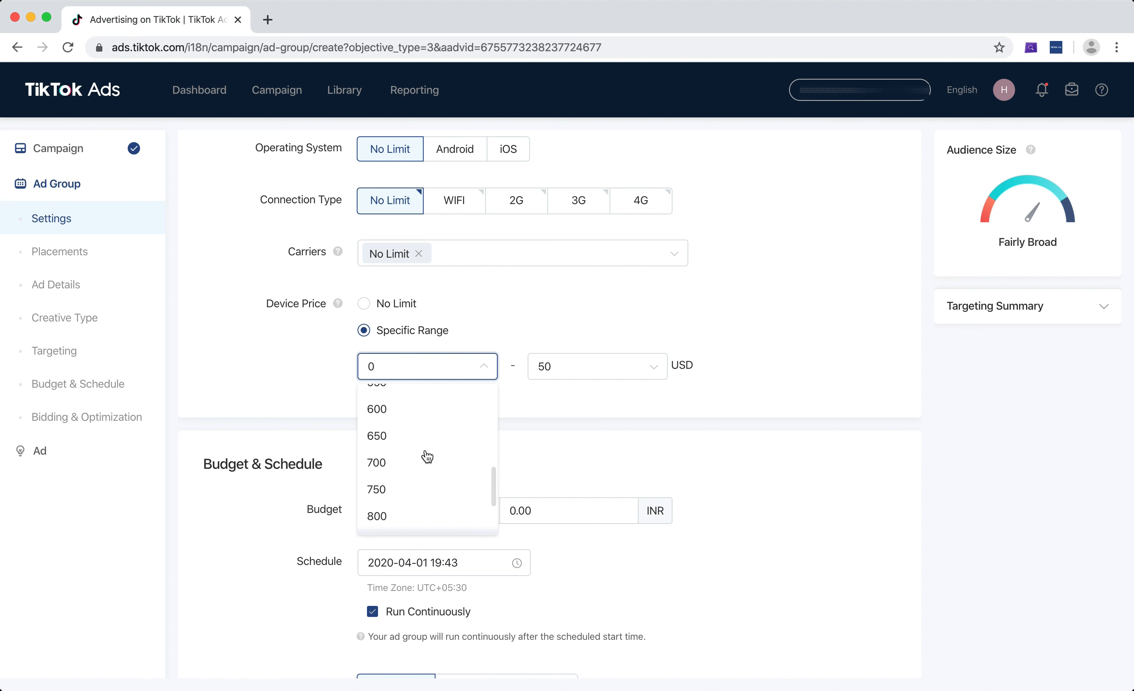
scroll(427, 456, up, 5)
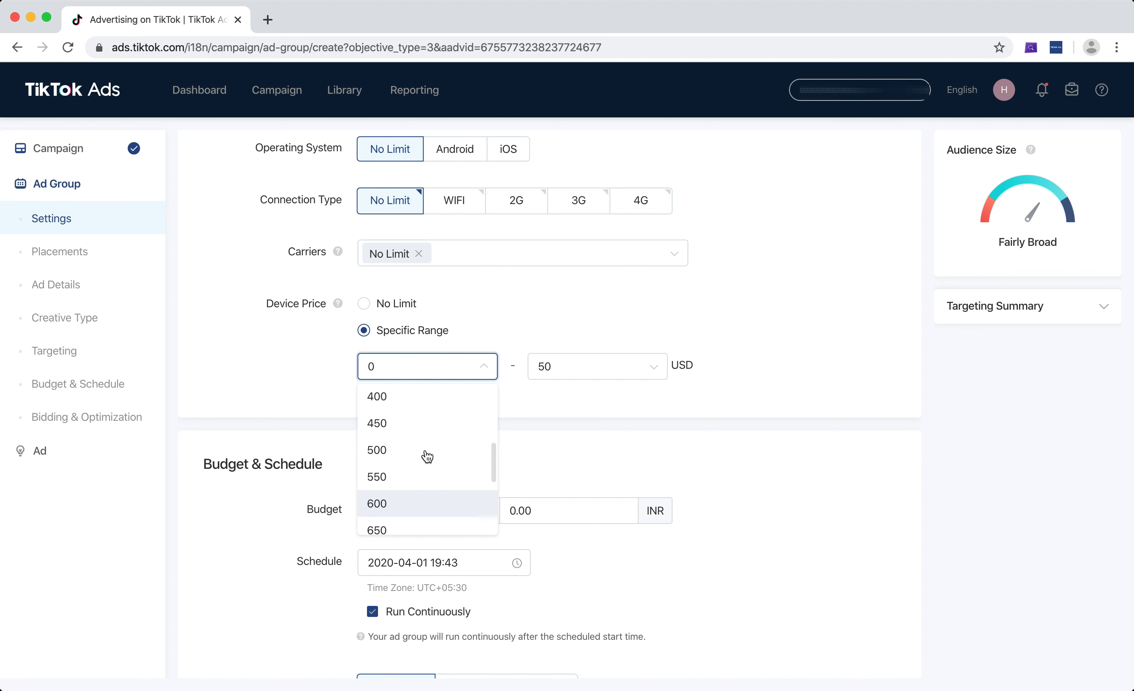
scroll(426, 456, up, 6)
scroll(425, 456, down, 3)
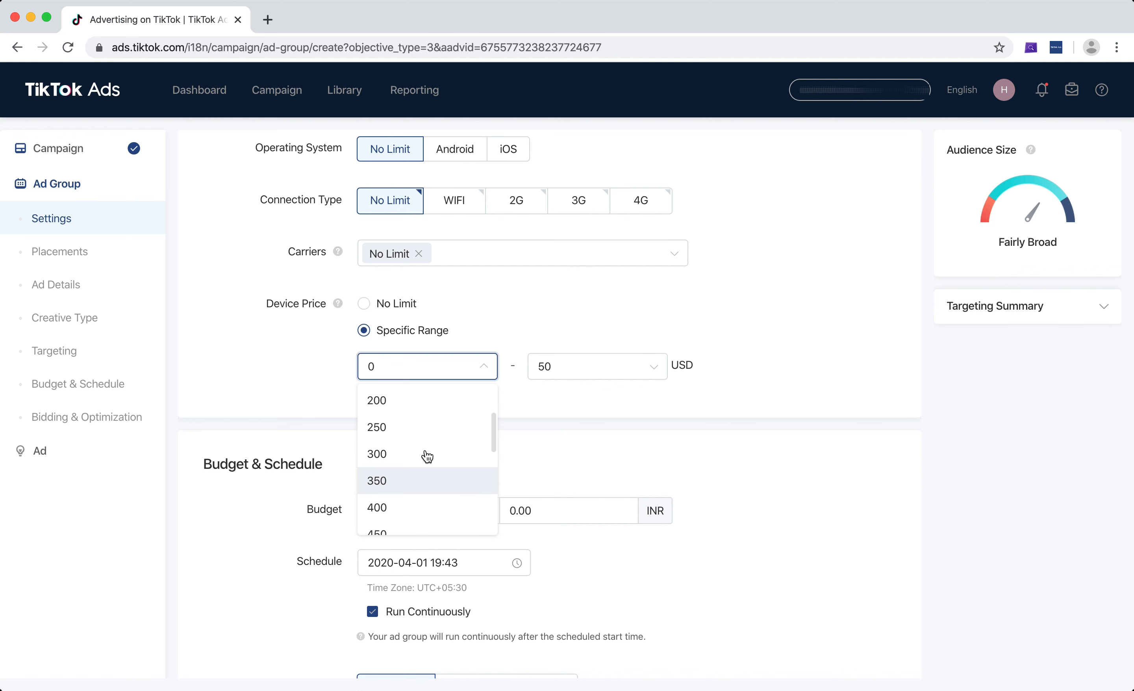
click(421, 457)
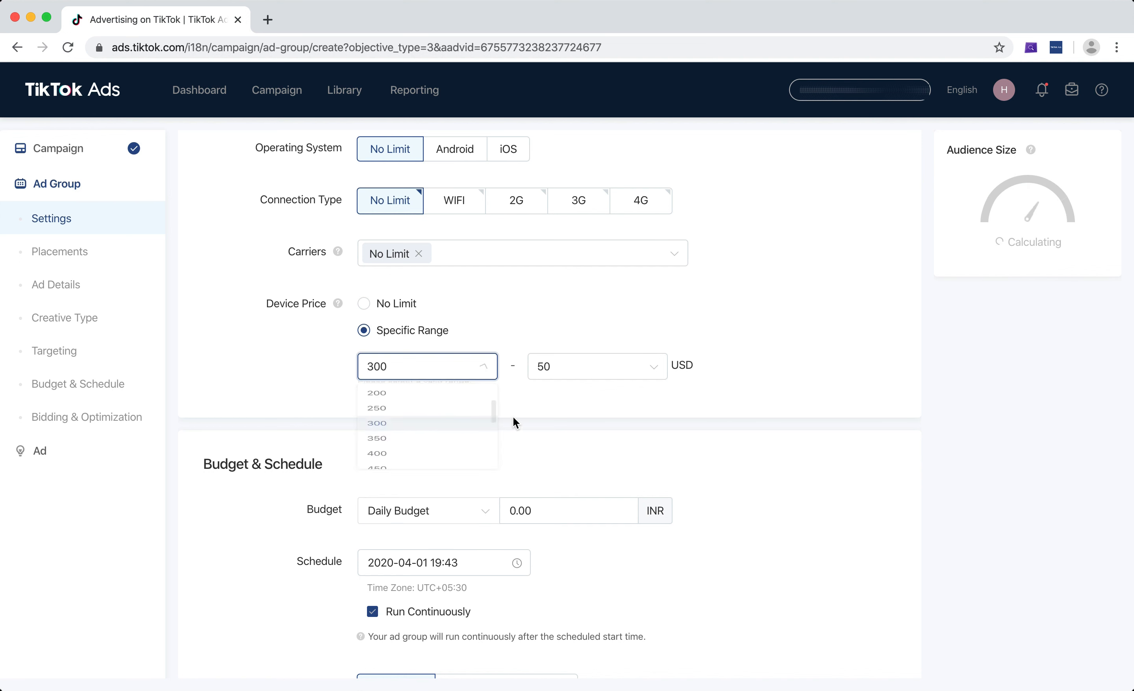
Set the maximum of the device price range to 500 USD
click(572, 372)
scroll(590, 476, down, 3)
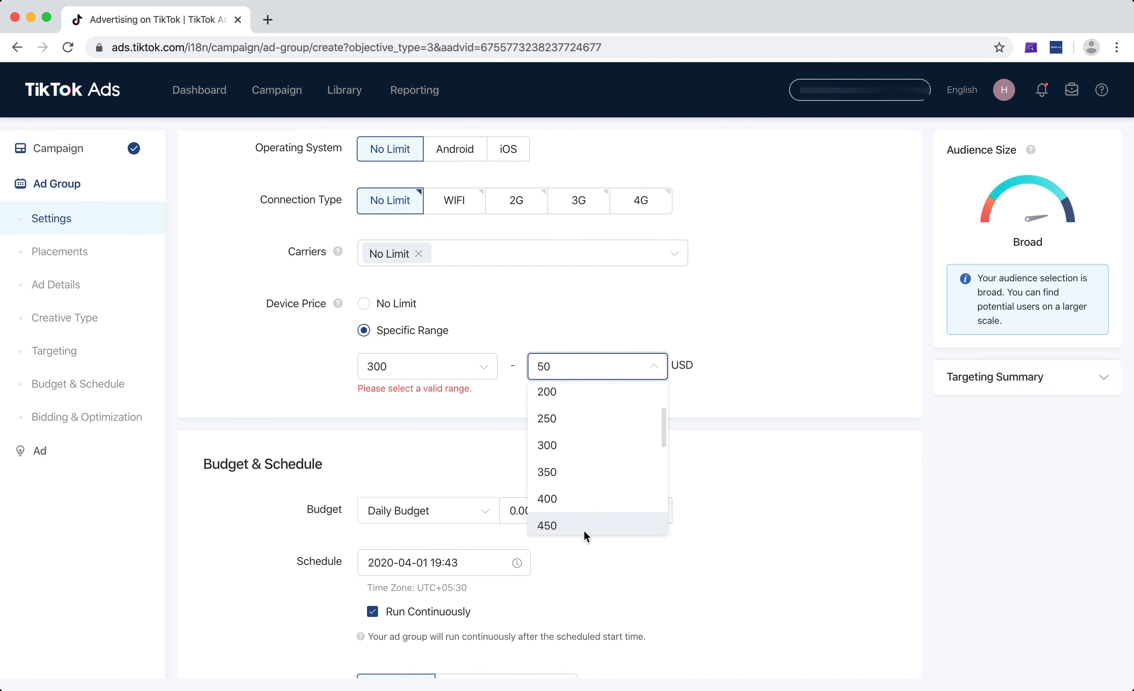
scroll(584, 531, down, 2)
scroll(574, 431, down, 2)
click(572, 454)
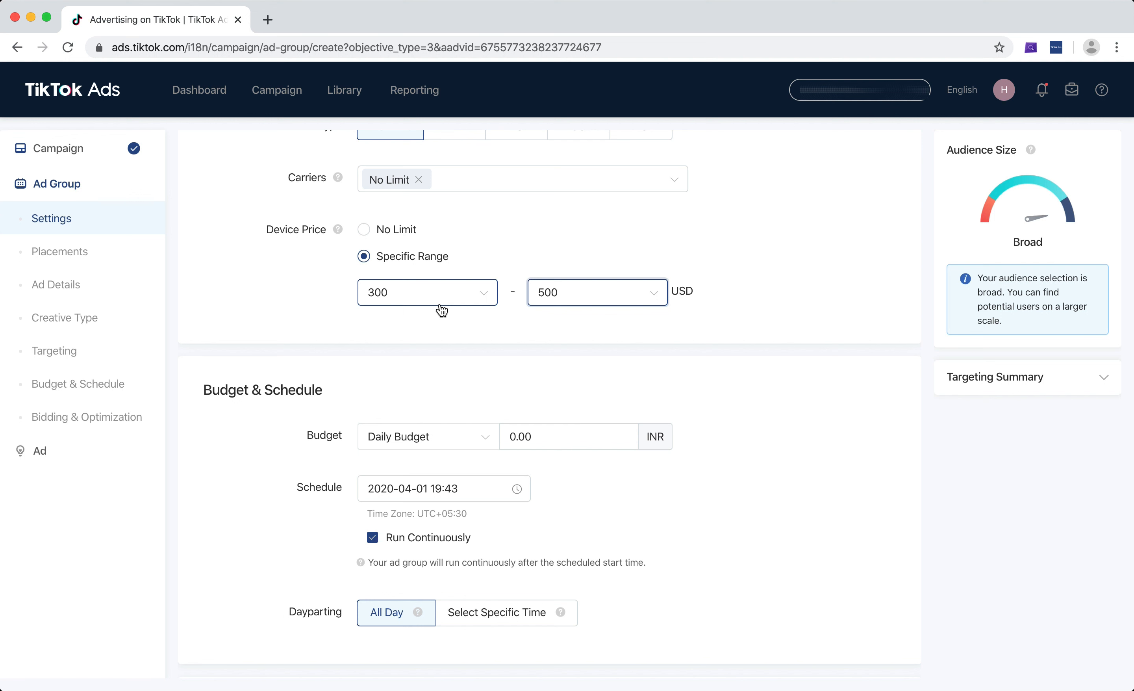
Try 1000 USD as the maximum device price, and restore the device price targeting to No Limit
click(576, 300)
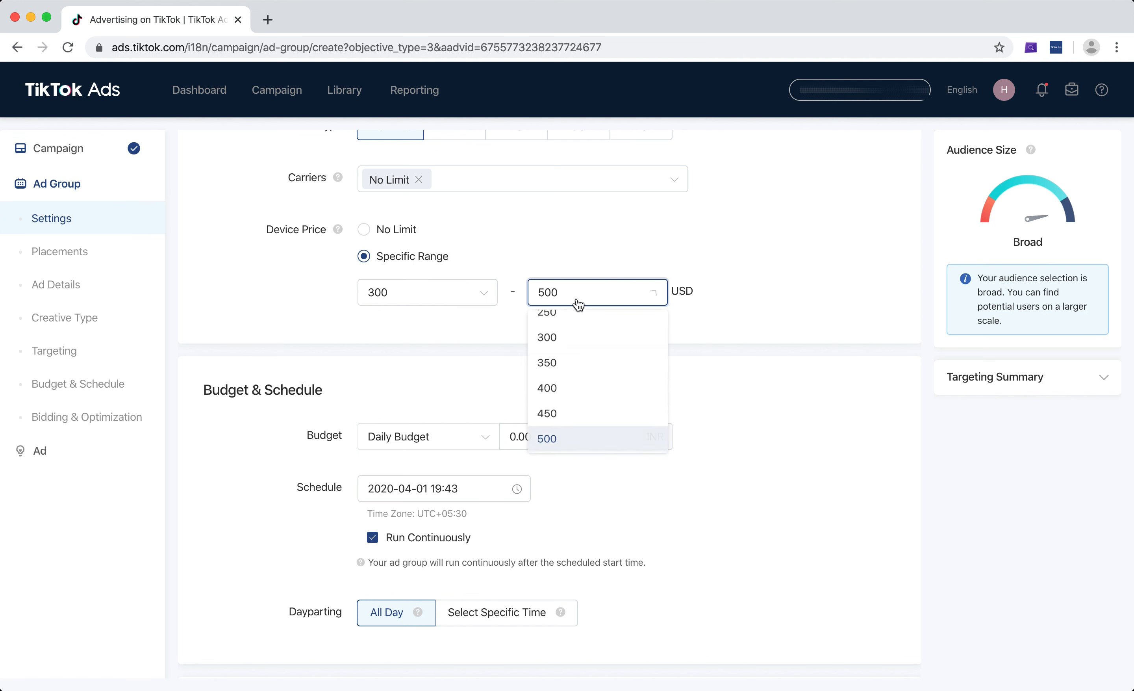
scroll(585, 408, down, 6)
click(588, 420)
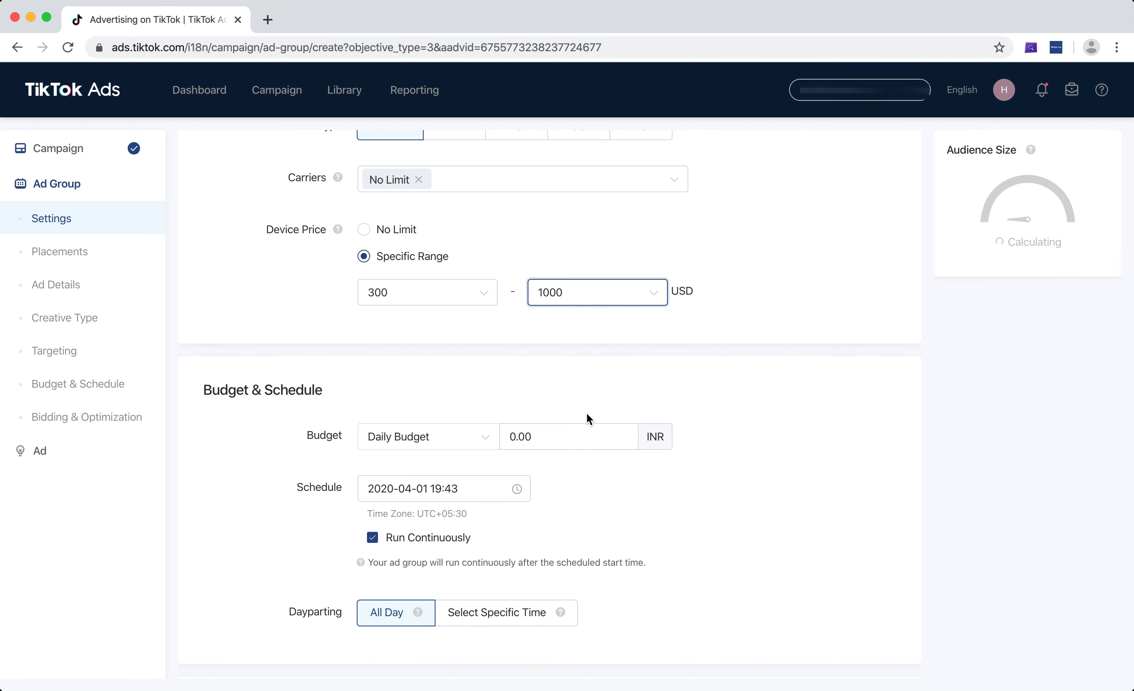
click(614, 302)
click(575, 450)
click(389, 231)
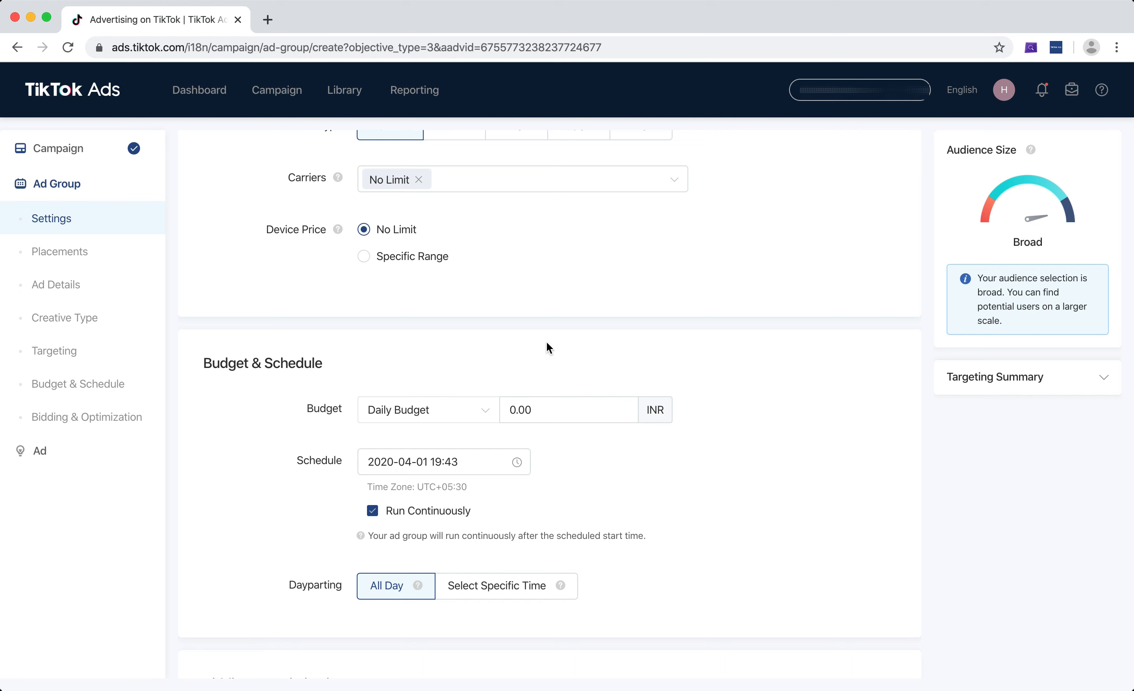
Collapse the Device section of the ad group's targeting settings
scroll(546, 342, up, 5)
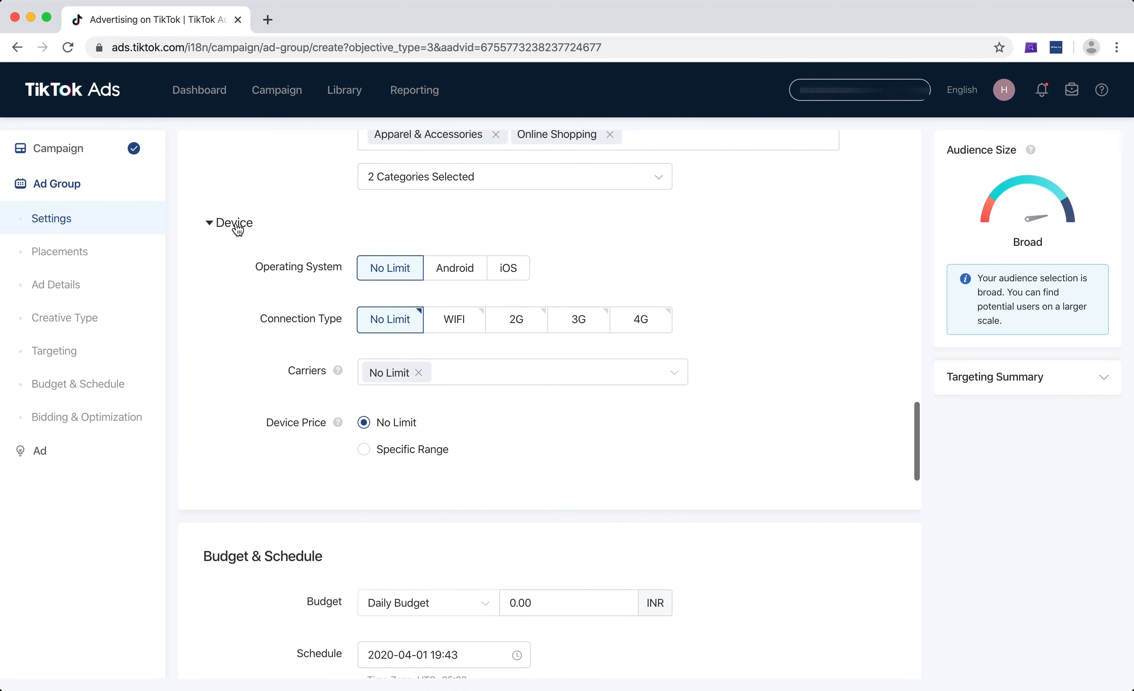
click(237, 227)
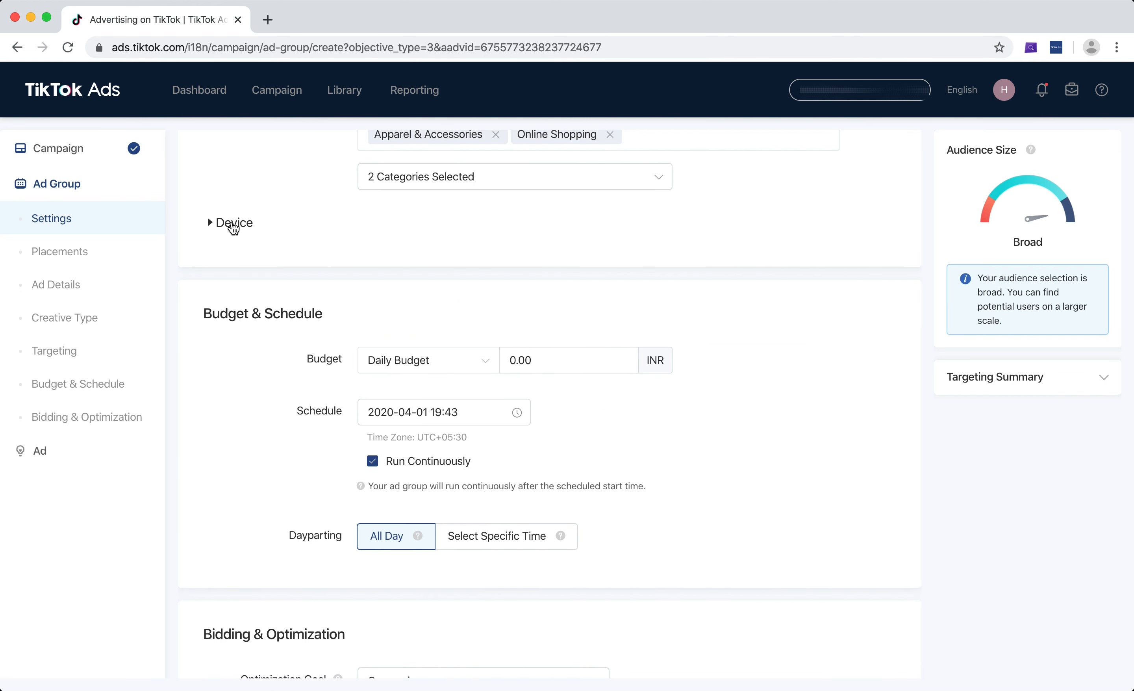
click(233, 226)
click(234, 227)
click(236, 227)
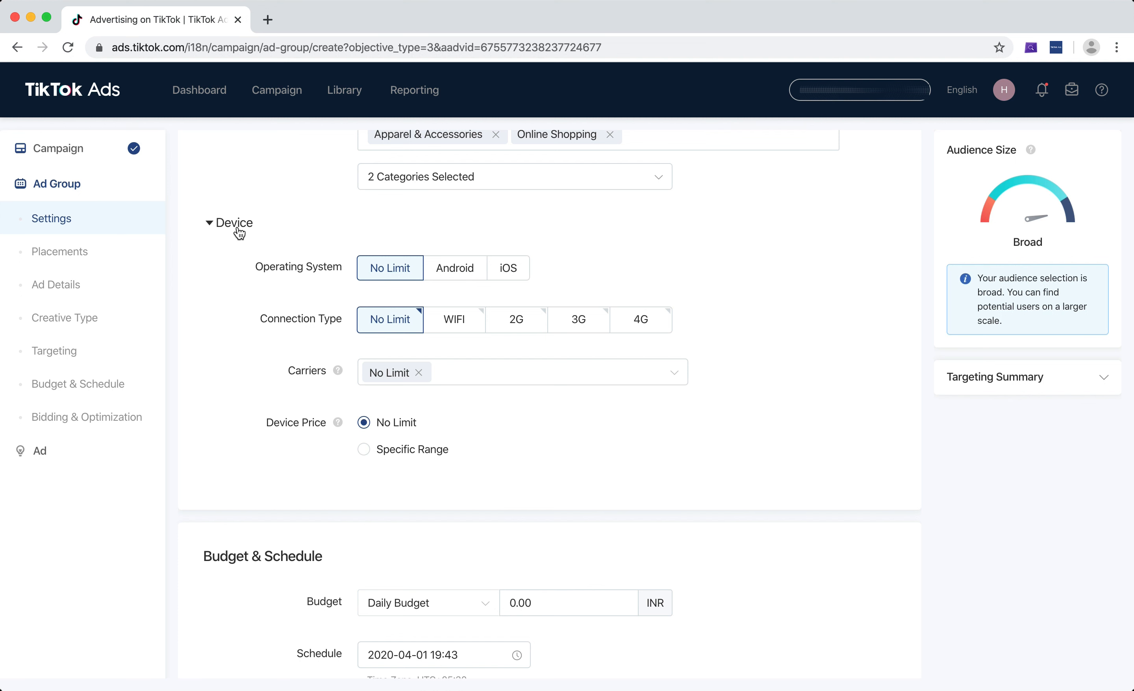
click(238, 230)
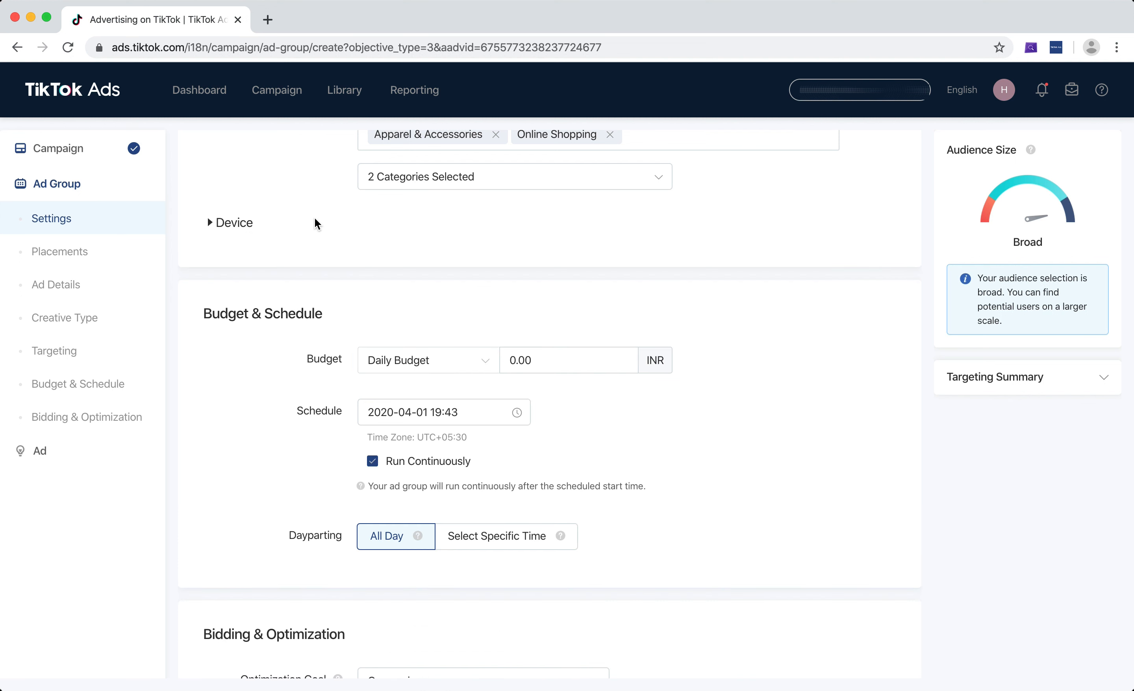
Switch the ad group's budget type to Lifetime Budget
scroll(315, 222, down, 5)
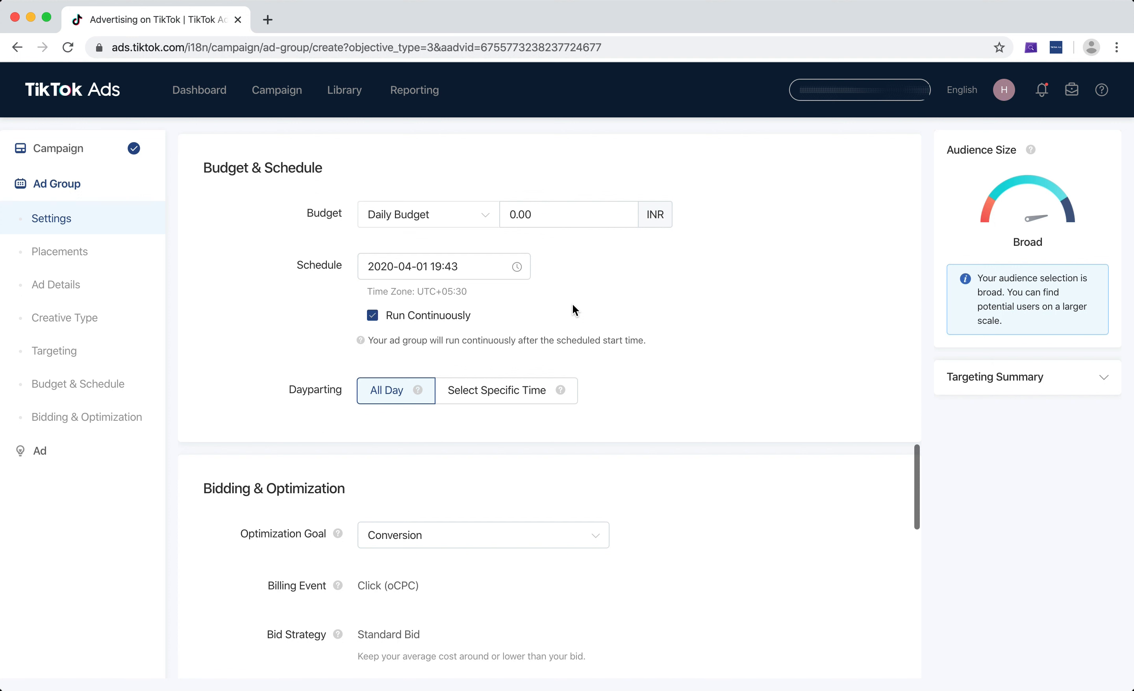
click(547, 212)
click(417, 214)
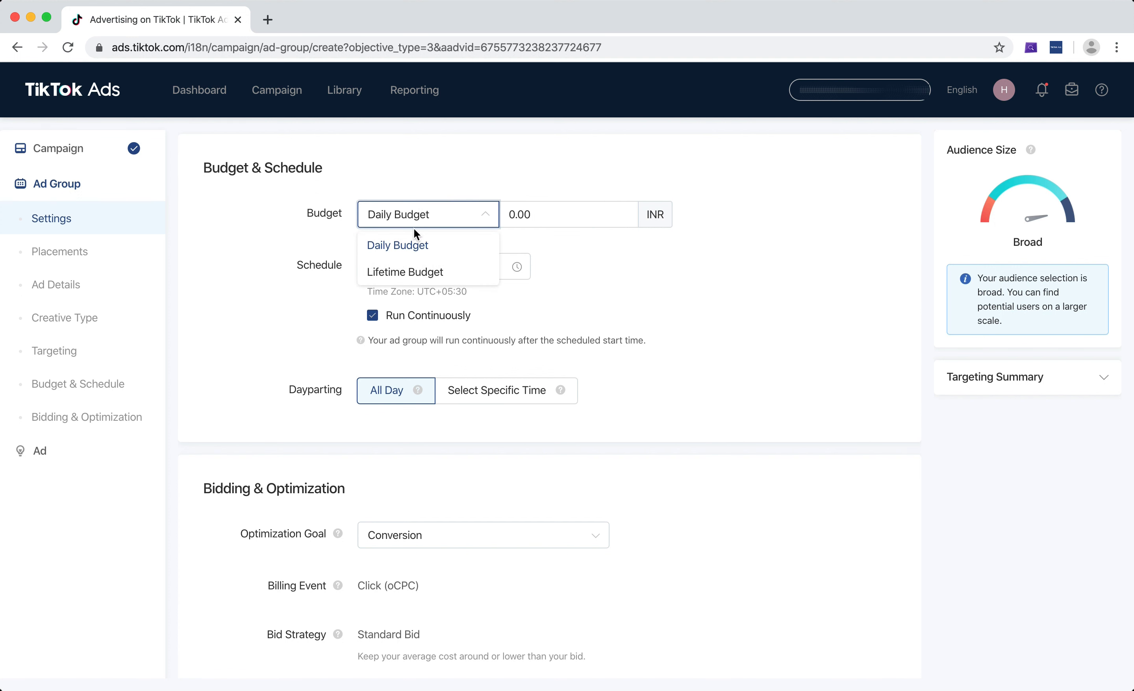
click(410, 245)
click(428, 219)
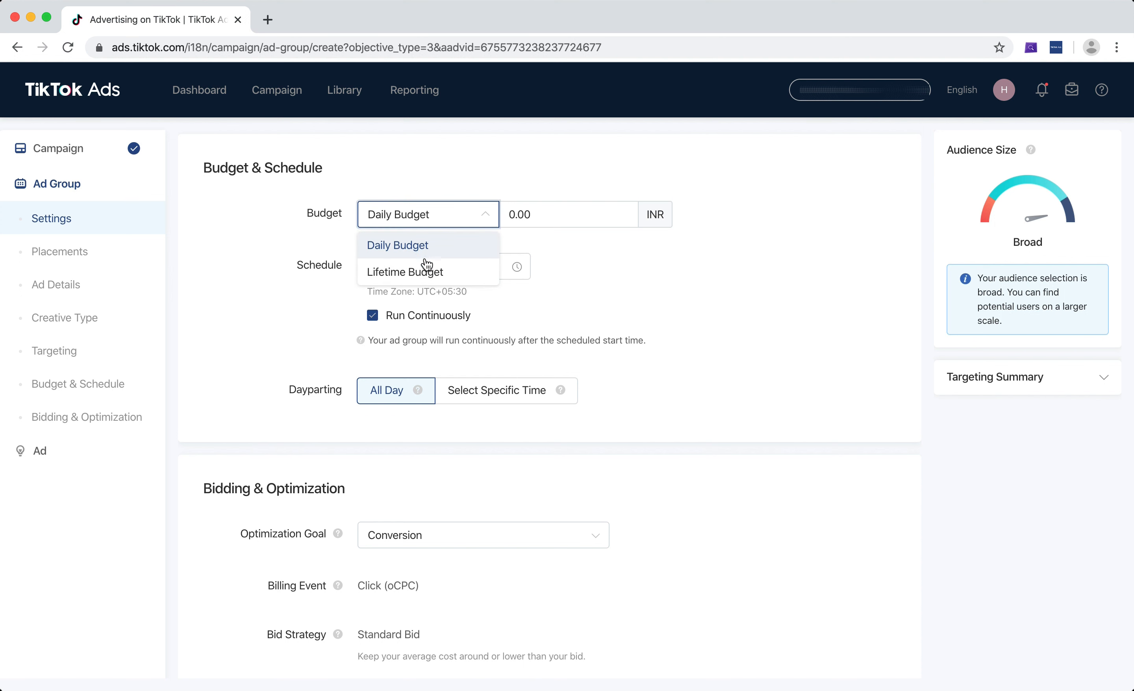
click(427, 270)
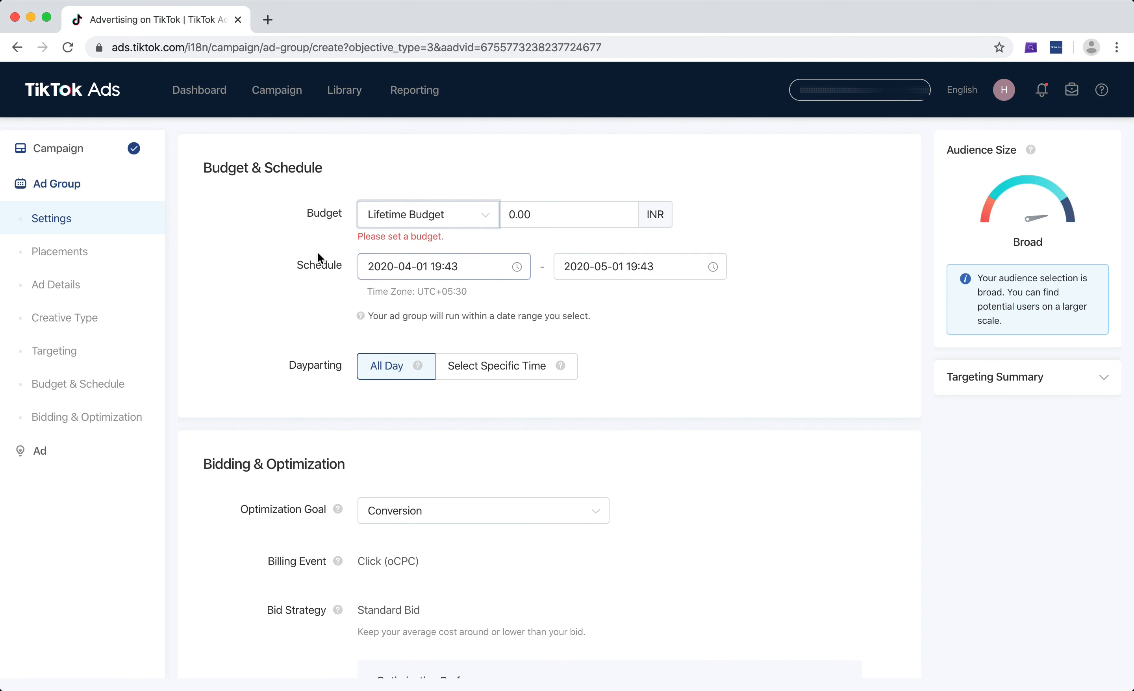
Check the calendars for the schedule's start and end dates
click(446, 271)
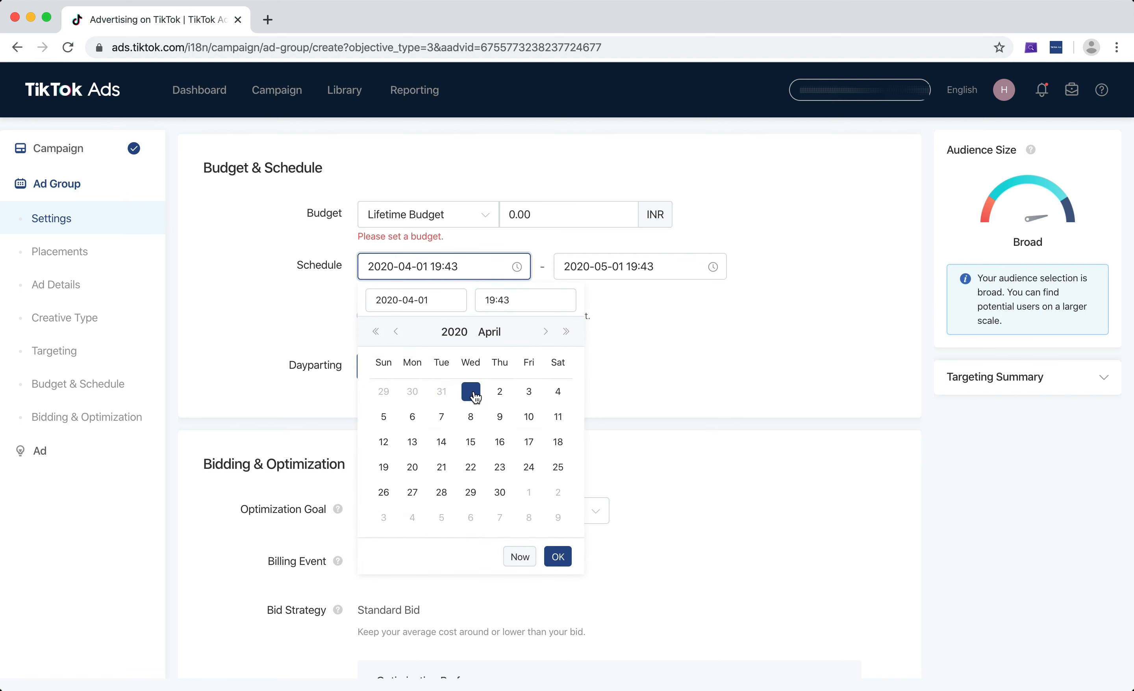
click(641, 269)
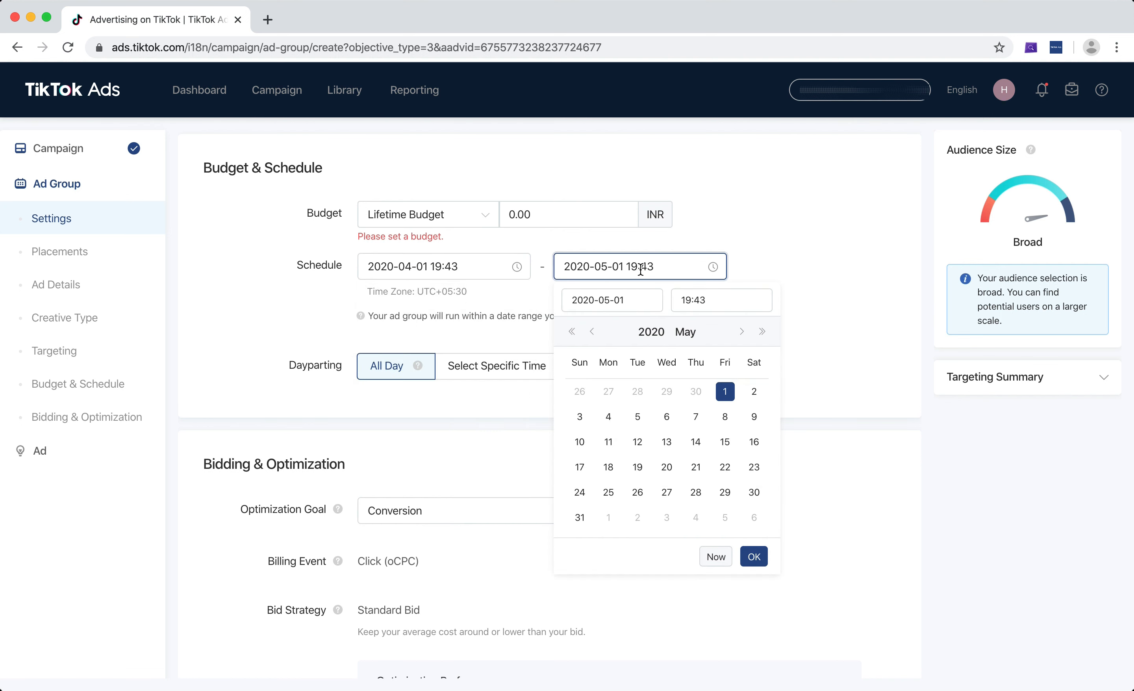
click(725, 398)
click(788, 276)
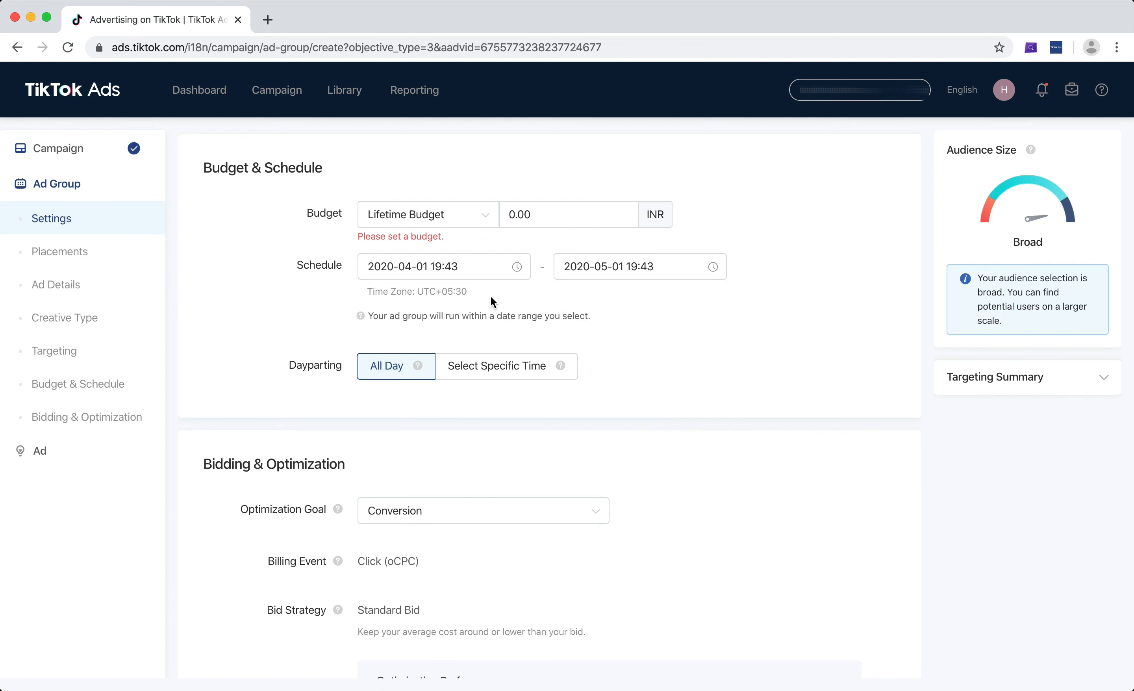
Set the schedule's start to 2020-04-02 at 00:00
click(470, 264)
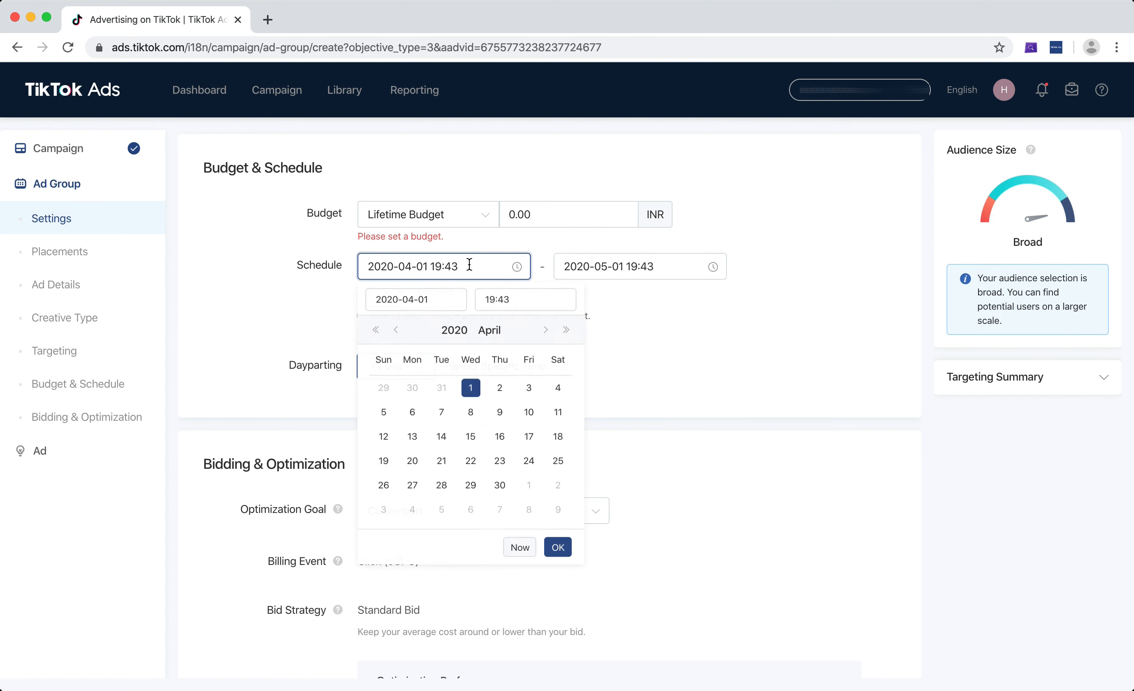
click(492, 298)
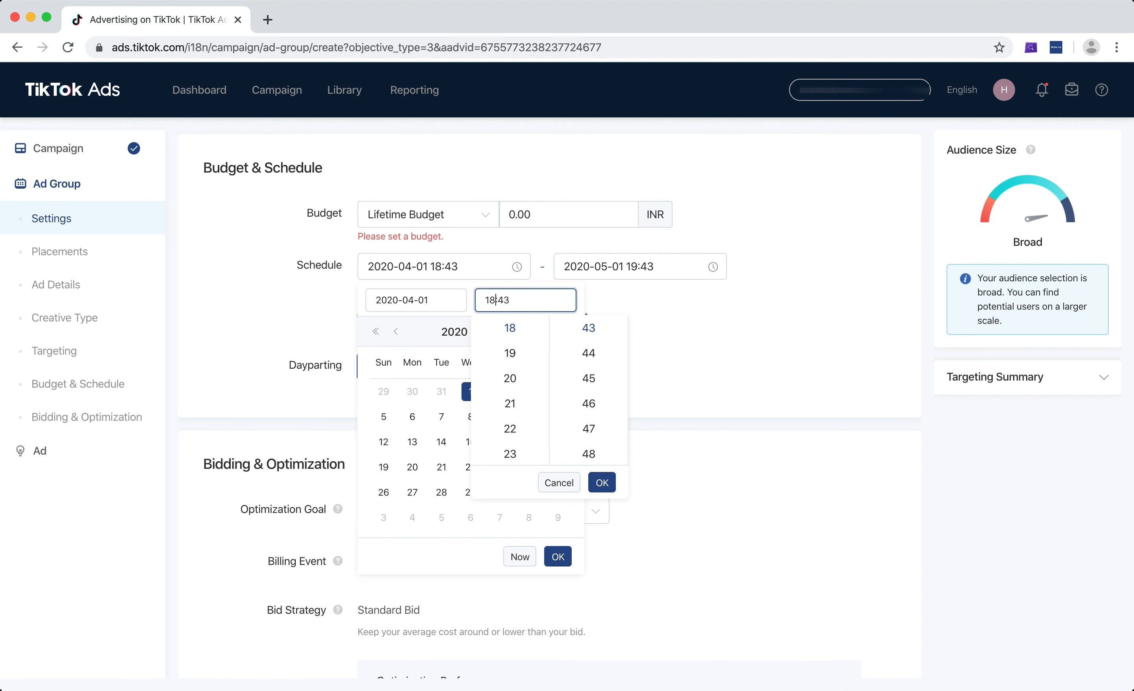
key(BackSpace)
key(BackSpace)
text(00)
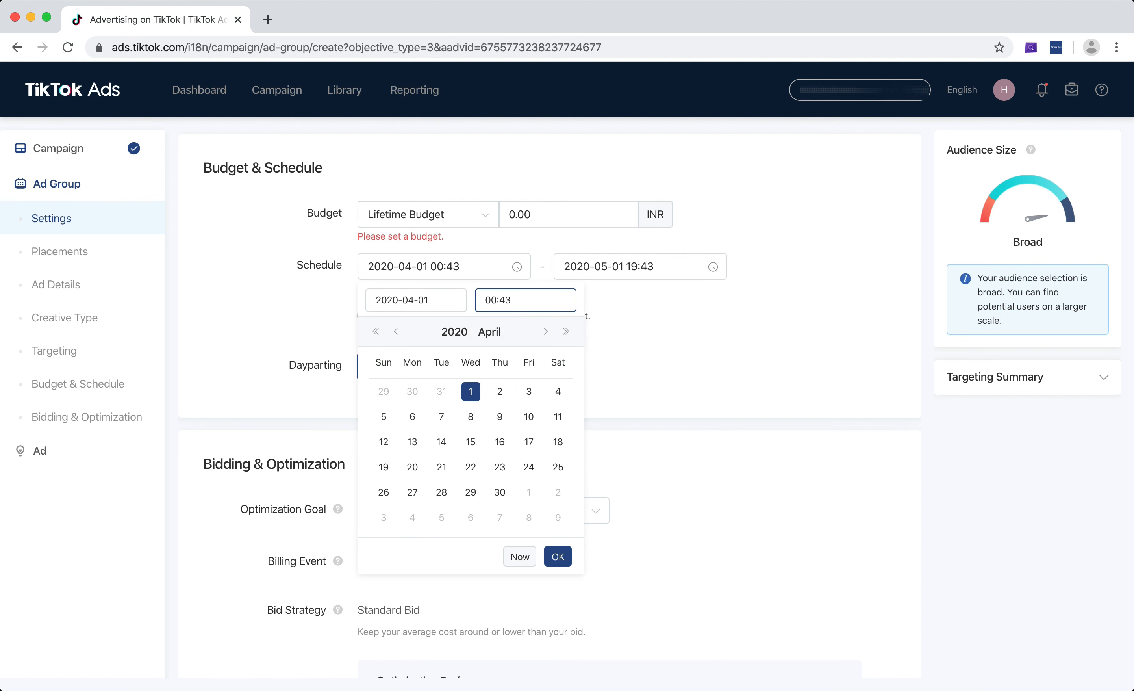
click(531, 297)
key(BackSpace)
key(BackSpace)
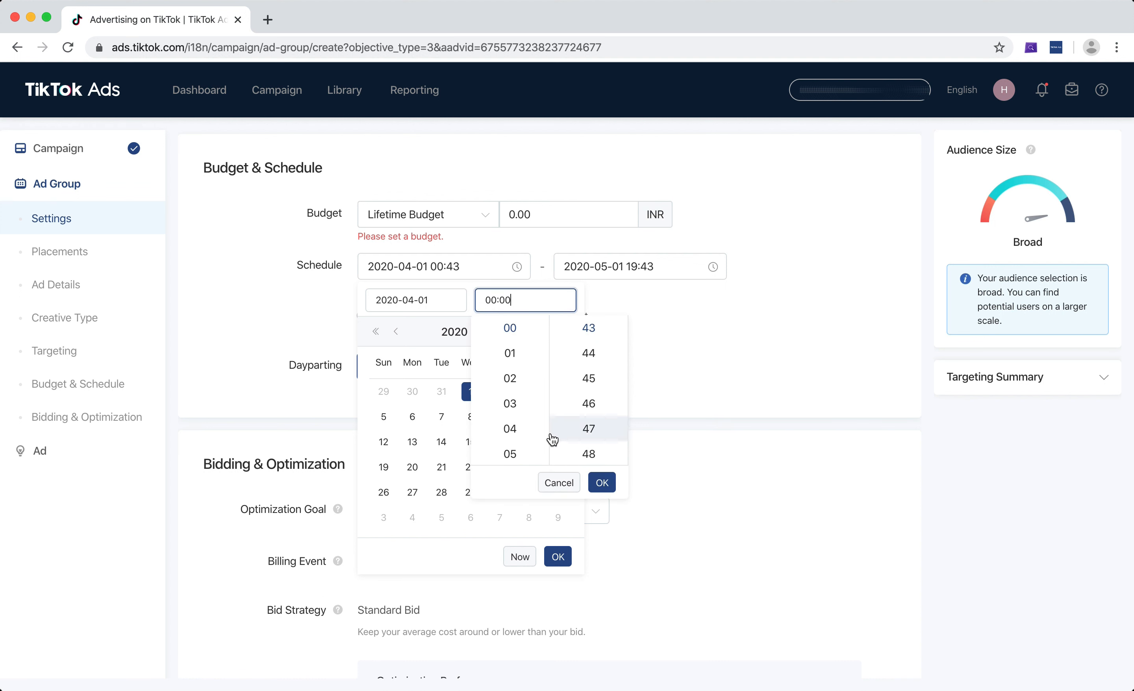
click(603, 484)
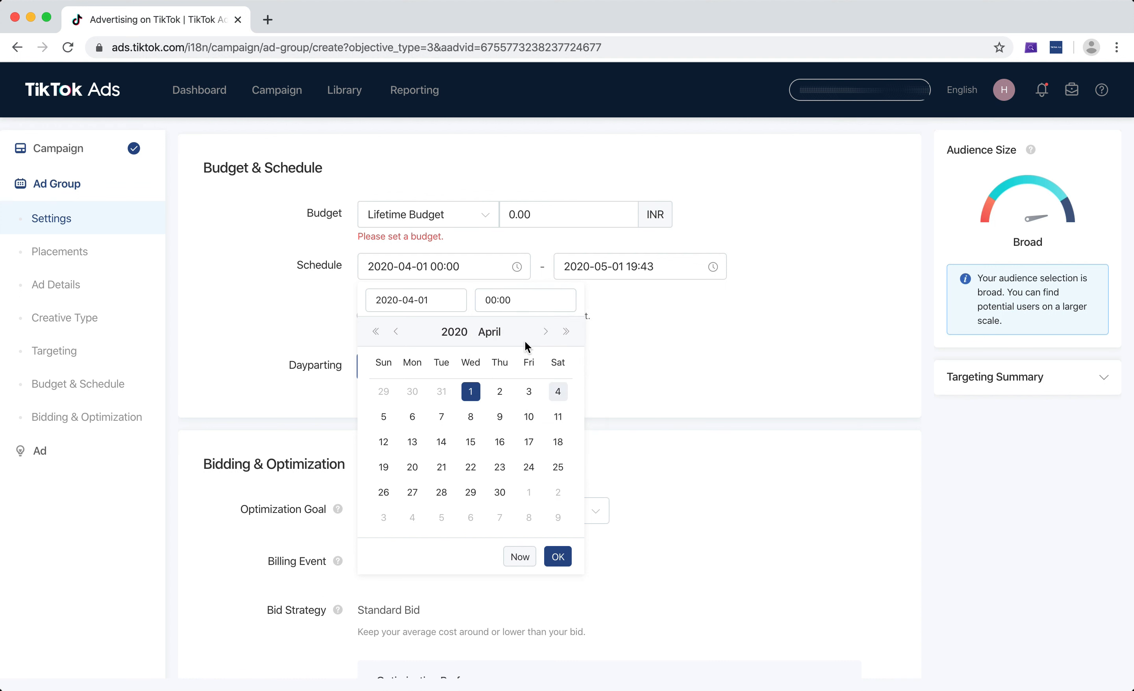
click(499, 393)
click(560, 557)
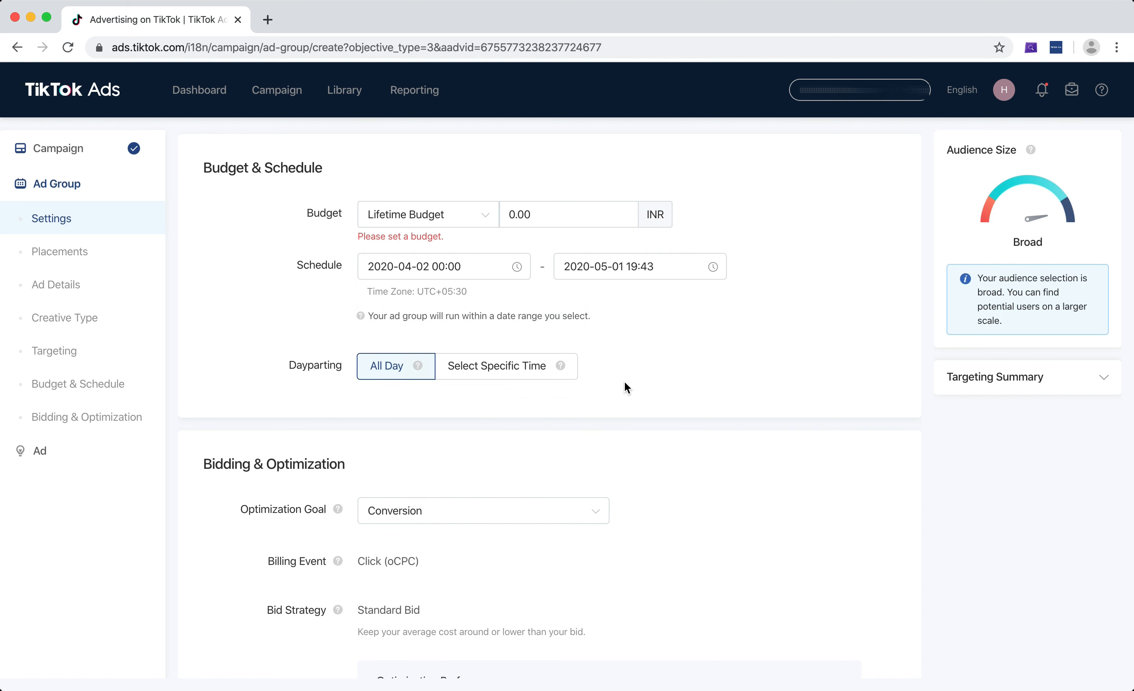
Set the time of the schedule's end date, 2020-05-01, to 00:00
click(625, 261)
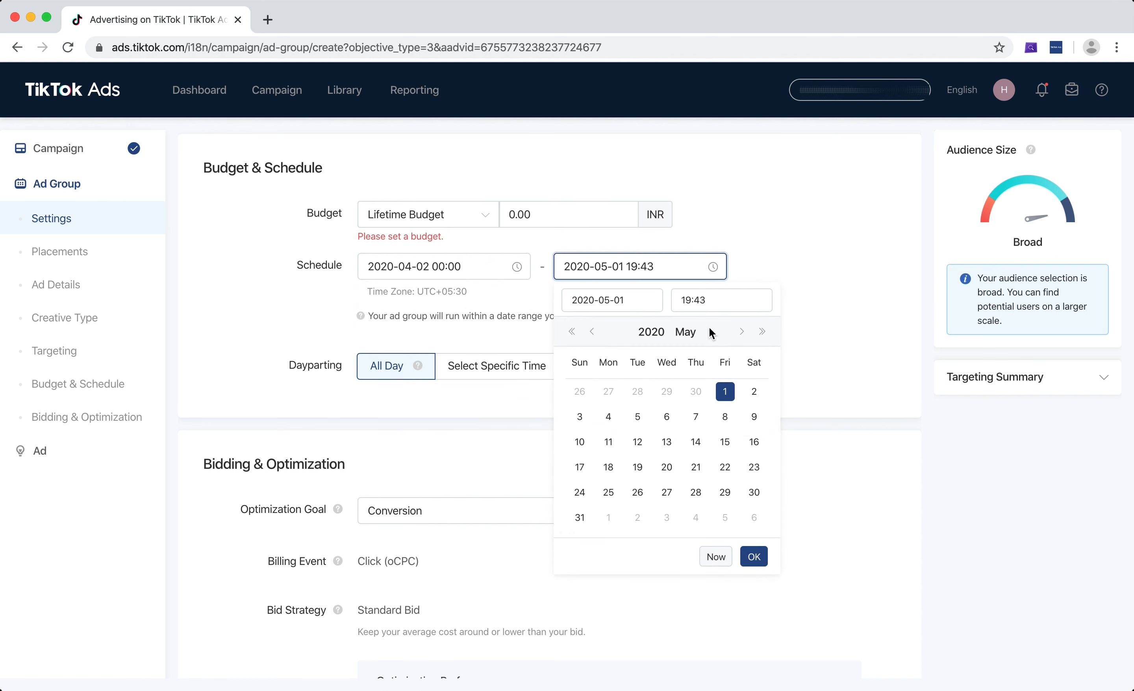
click(688, 302)
click(687, 305)
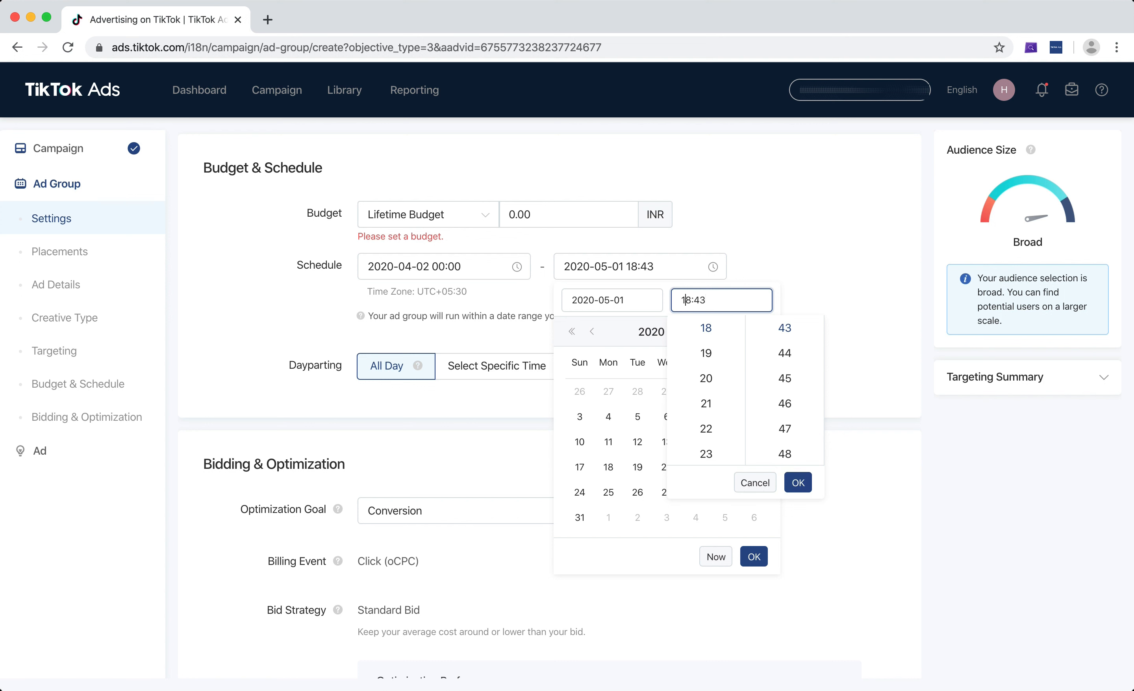
key(BackSpace)
key(BackSpace)
text(00)
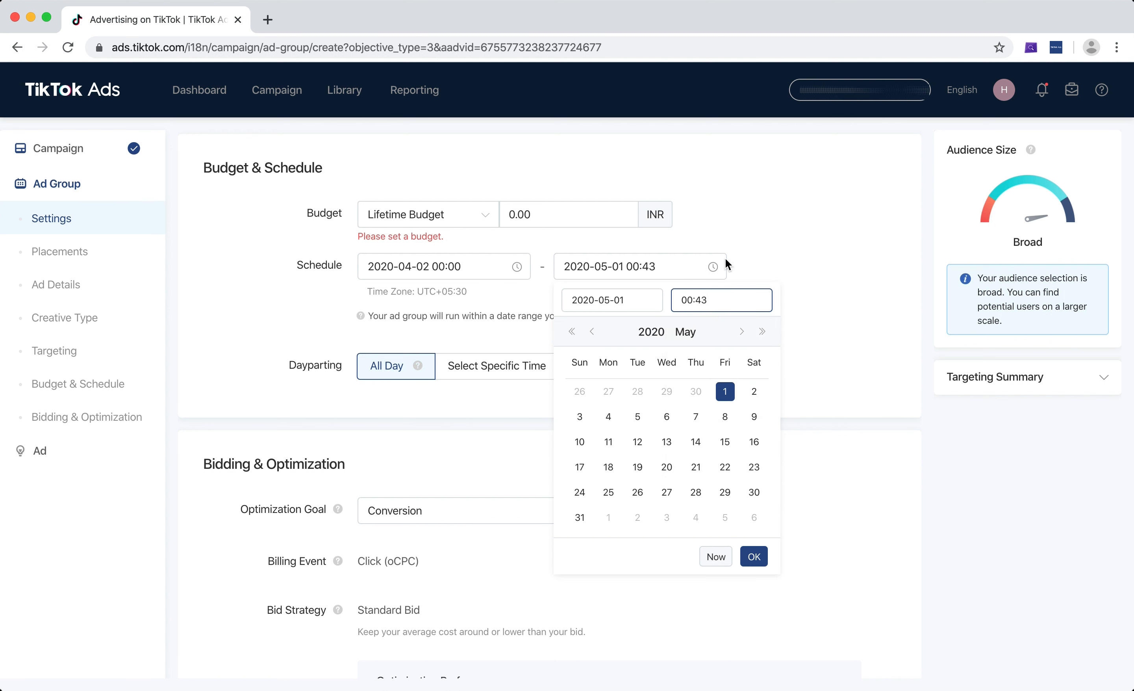
click(720, 300)
key(BackSpace)
key(BackSpace)
text(00)
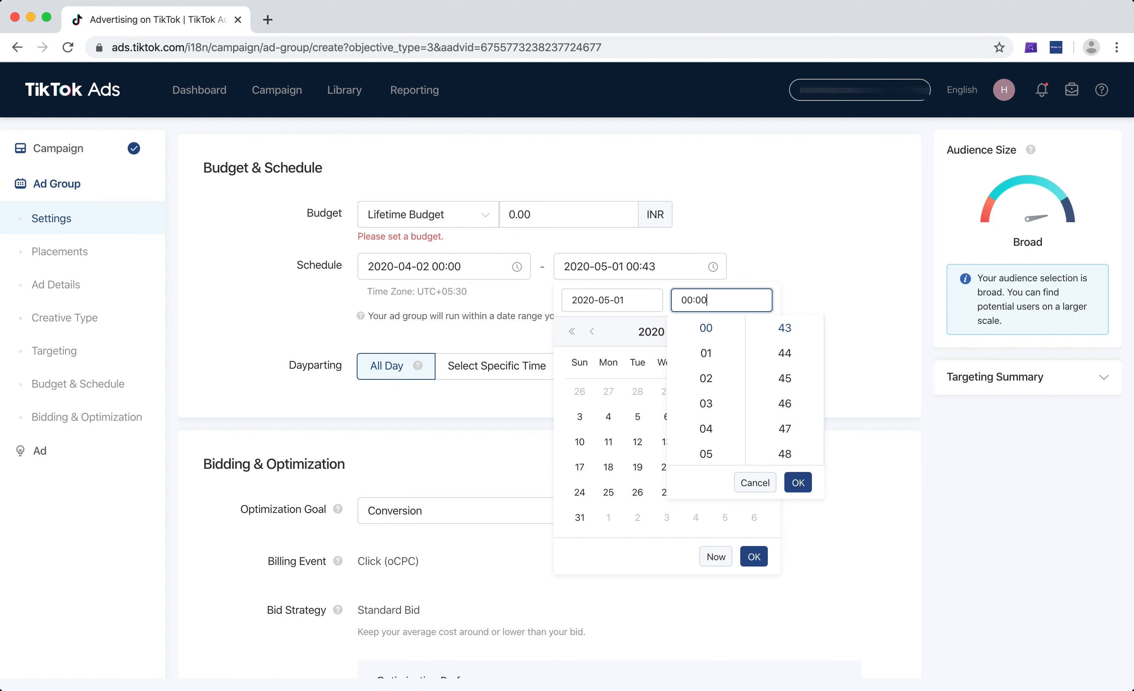
click(796, 482)
click(758, 557)
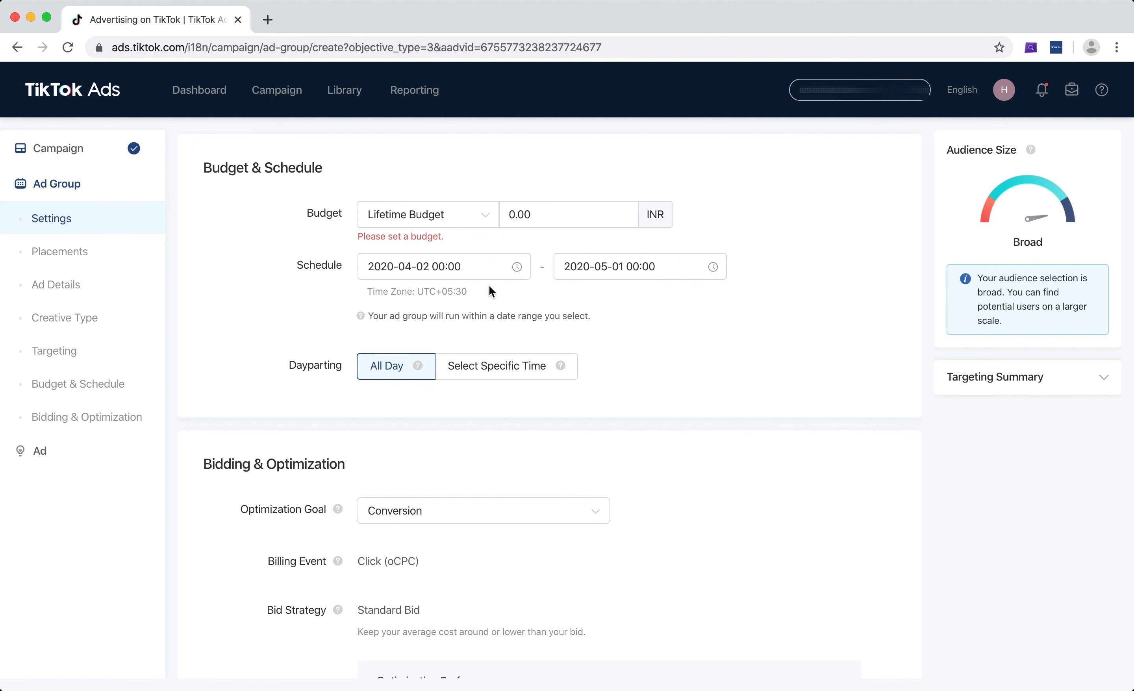
Try 30000 INR as the lifetime budget, and set it to 58000 INR instead
double_click(534, 213)
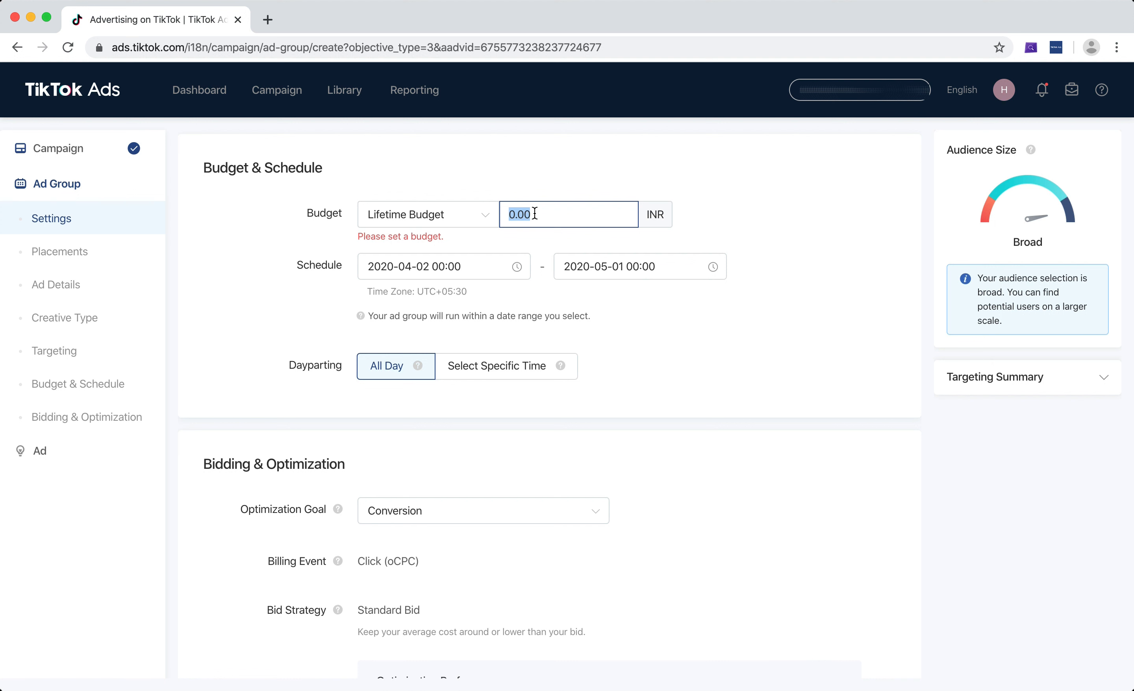
text(30000)
click(907, 186)
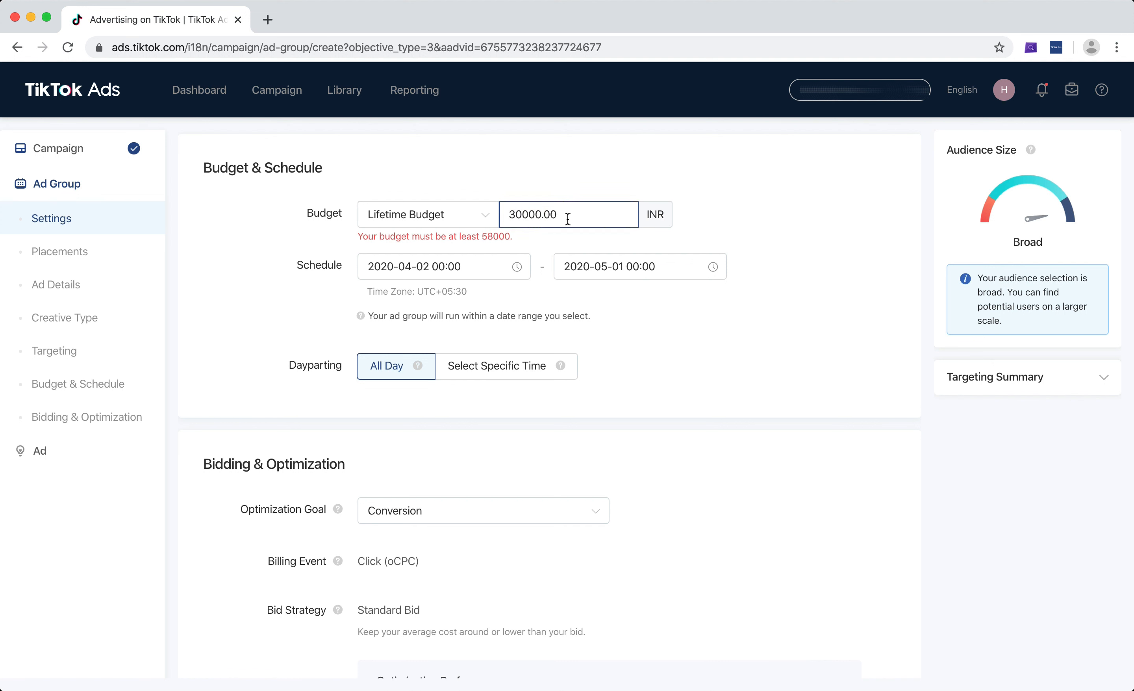
text(58000)
click(756, 275)
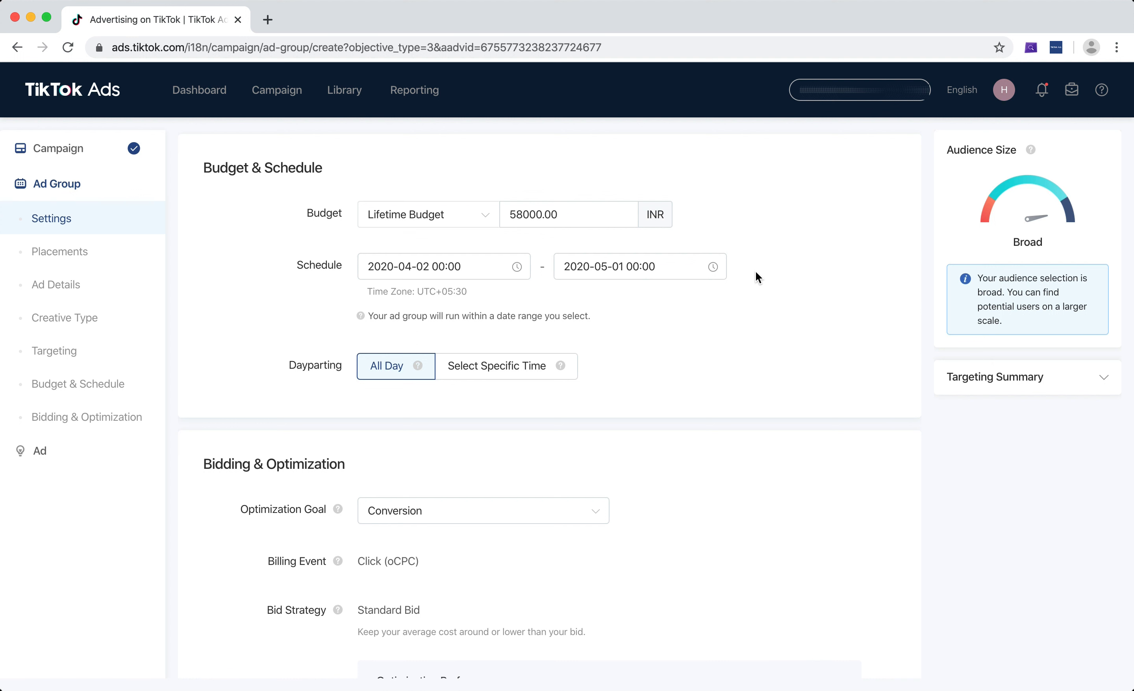
click(521, 215)
drag(511, 217, 673, 301)
click(673, 301)
drag(514, 215, 590, 232)
click(587, 218)
Switch the budget type back to Daily Budget and try 1000 INR as the amount
click(460, 225)
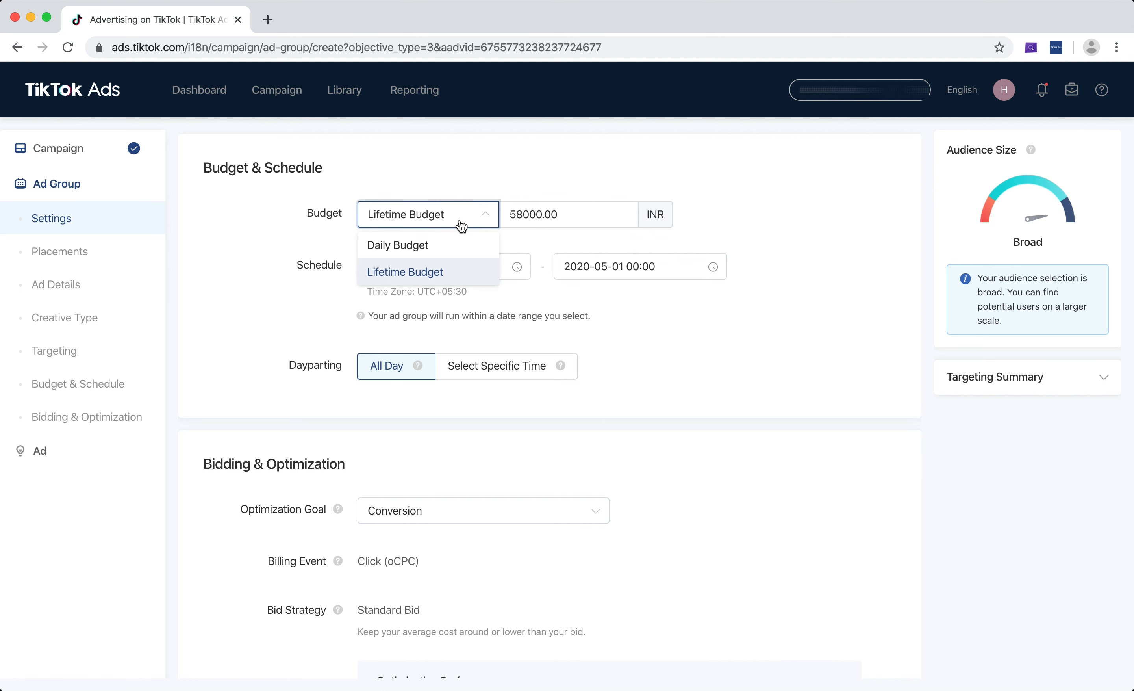
click(459, 247)
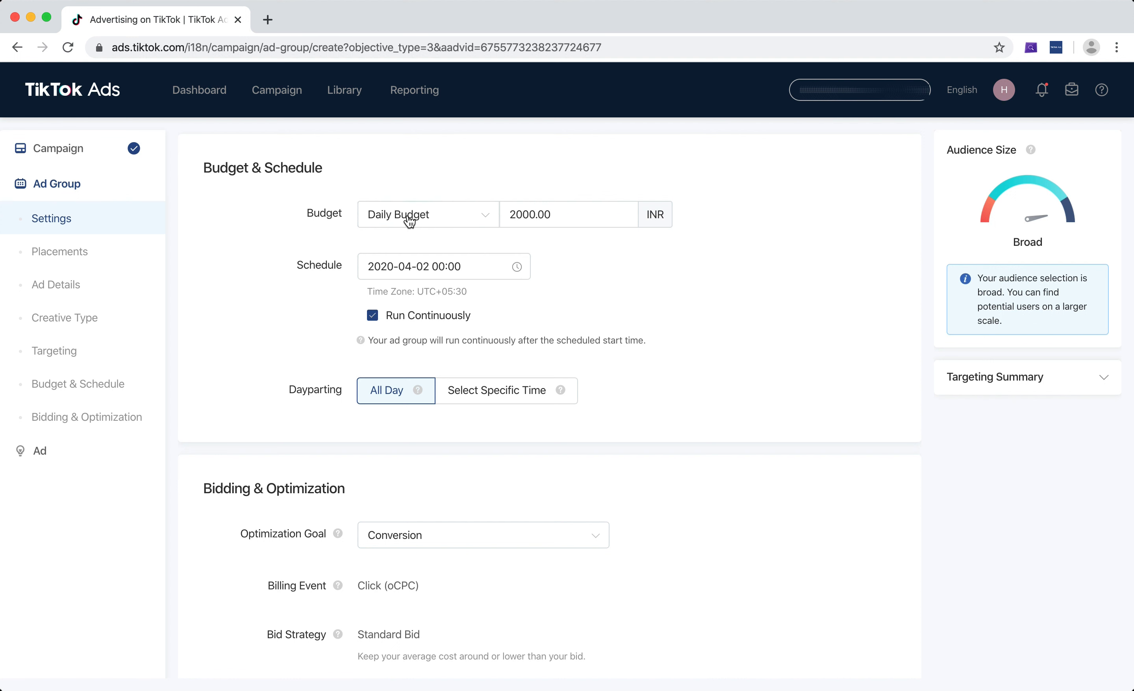
click(515, 215)
double_click(516, 216)
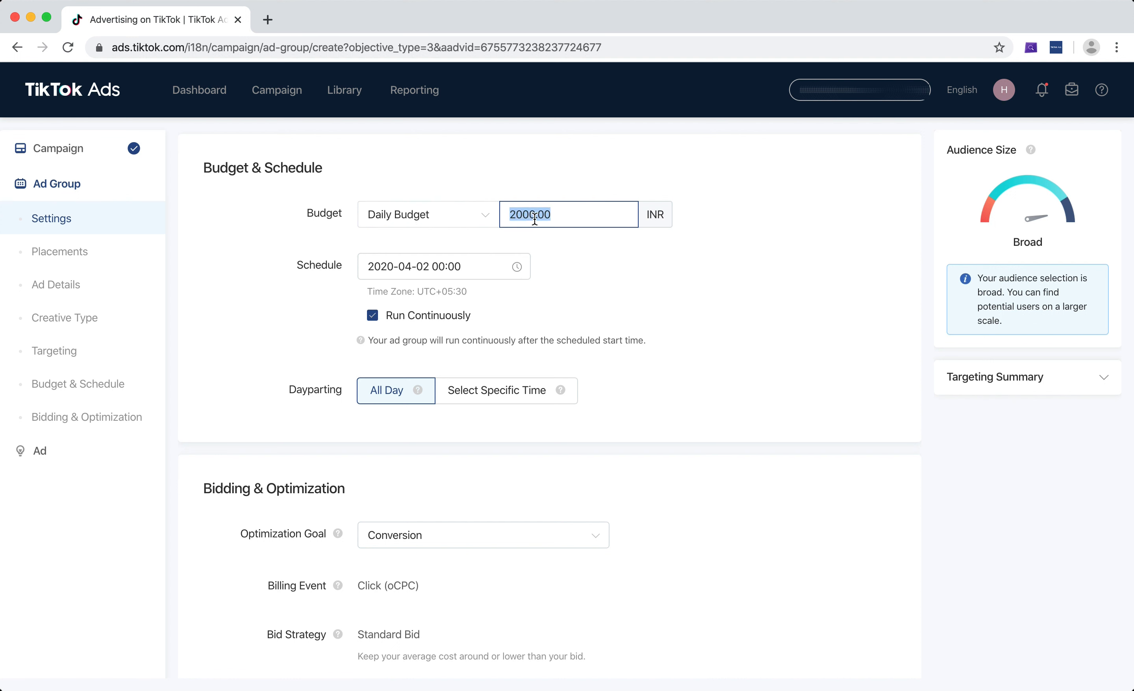
click(536, 218)
double_click(531, 219)
text(1000)
key(Tab)
click(637, 309)
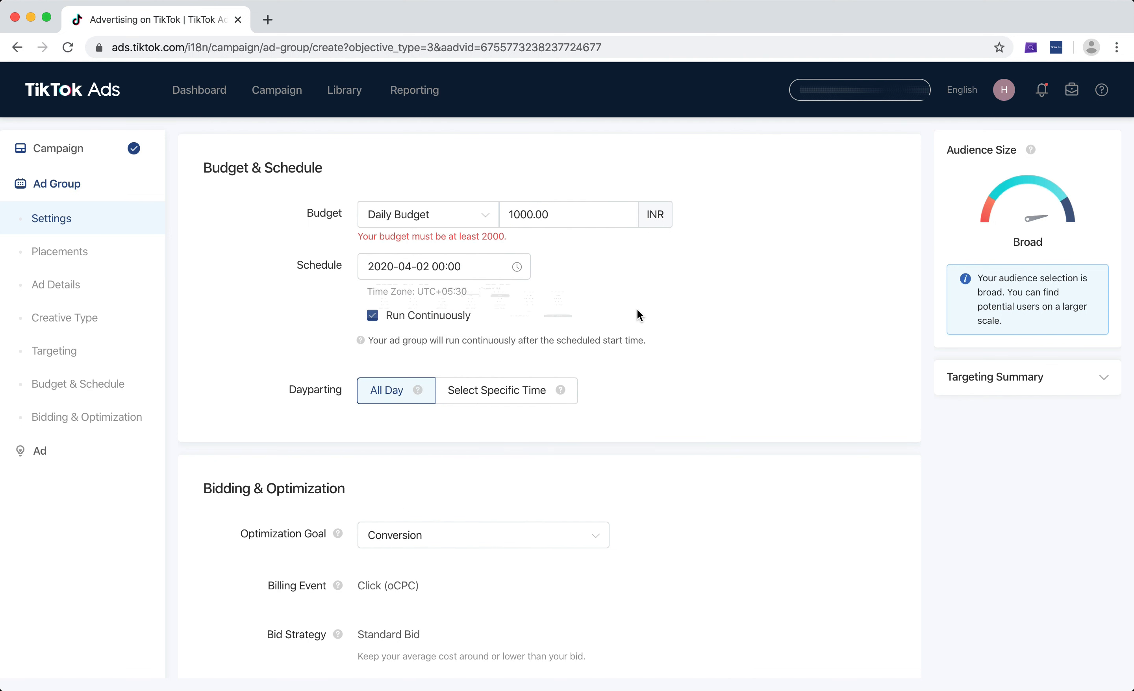
Set the daily budget to 2000 INR
click(515, 219)
double_click(515, 219)
text(2000)
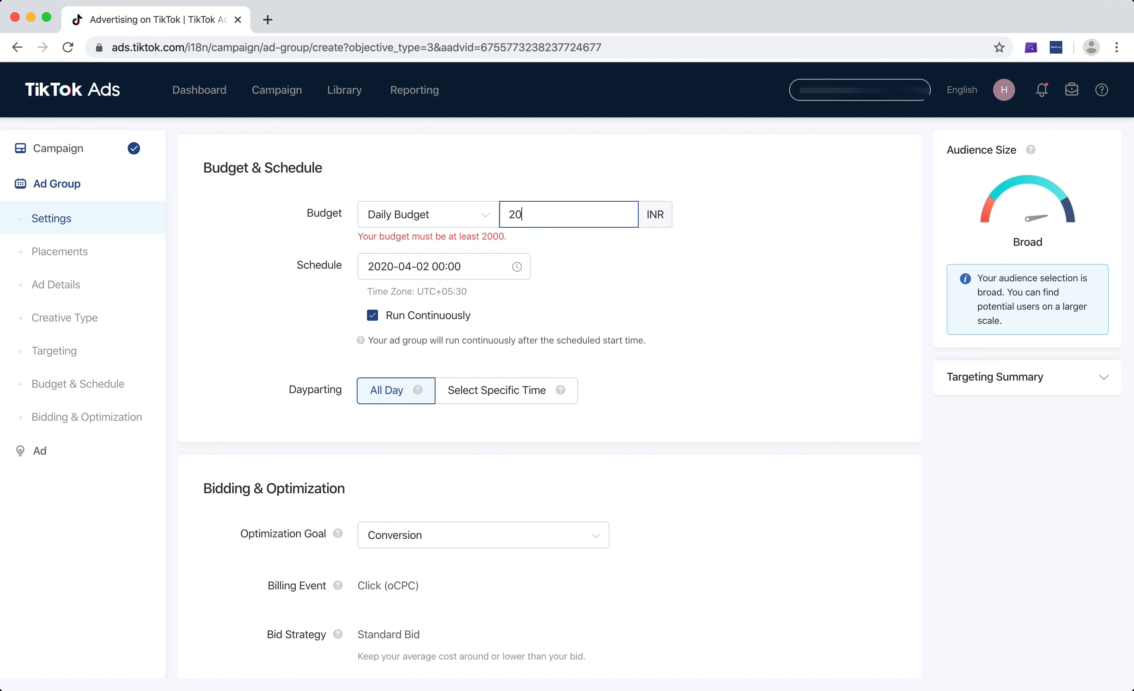
click(682, 245)
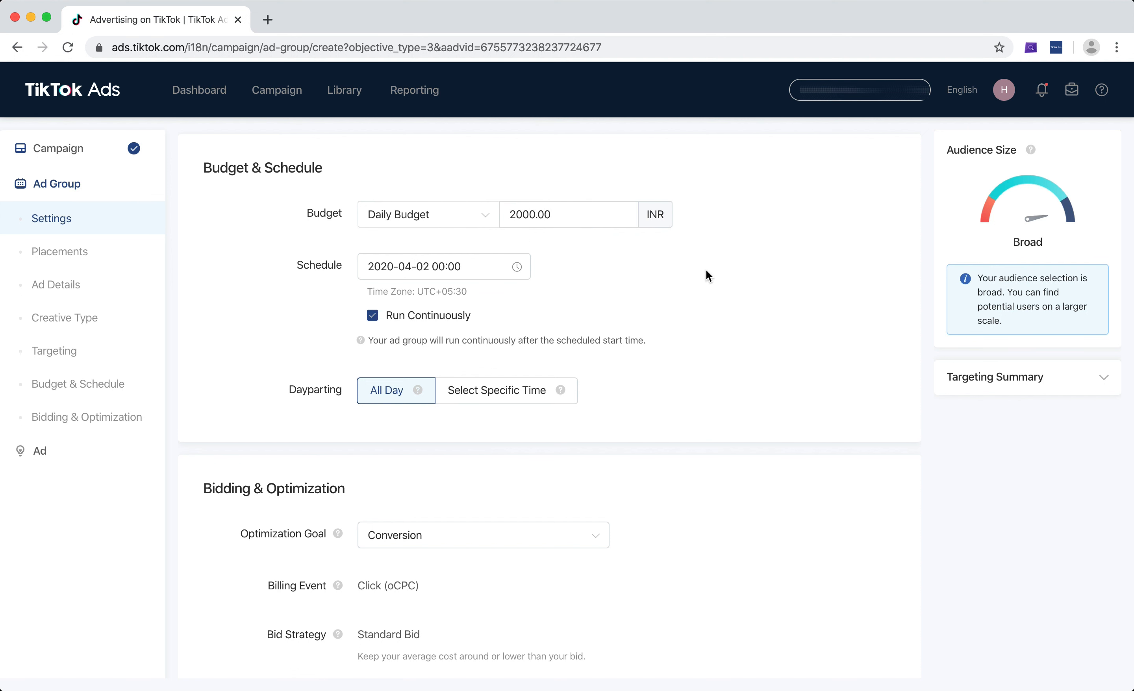
Turn off Run Continuously for the schedule, and turn it back on
scroll(706, 270, down, 2)
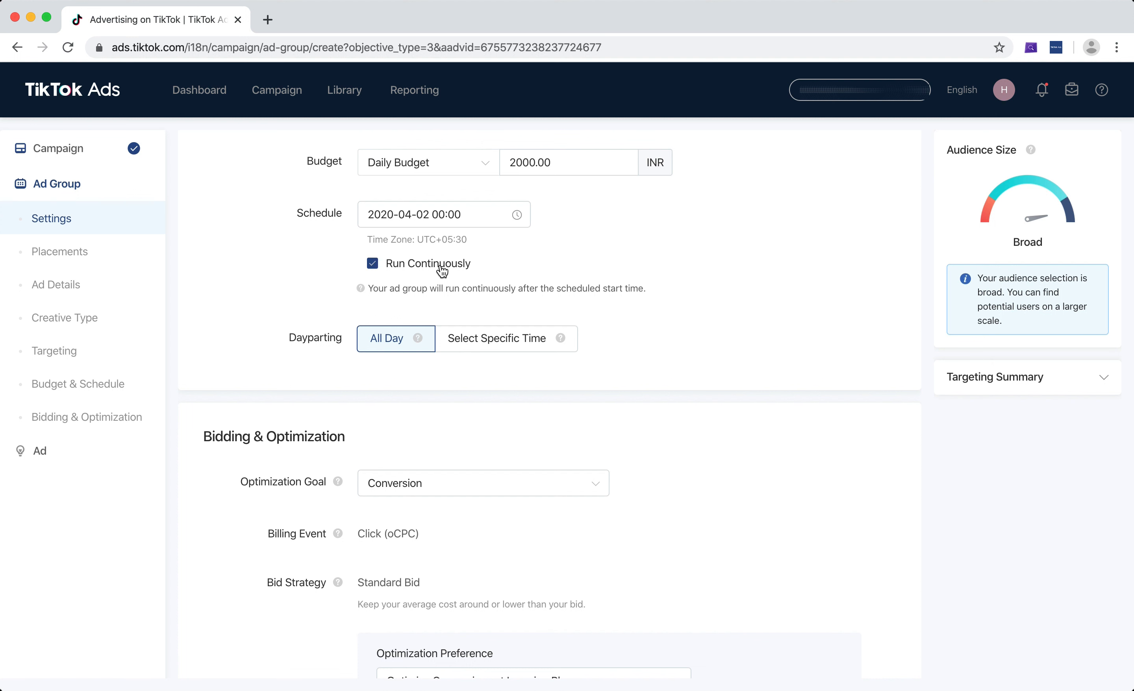
click(412, 268)
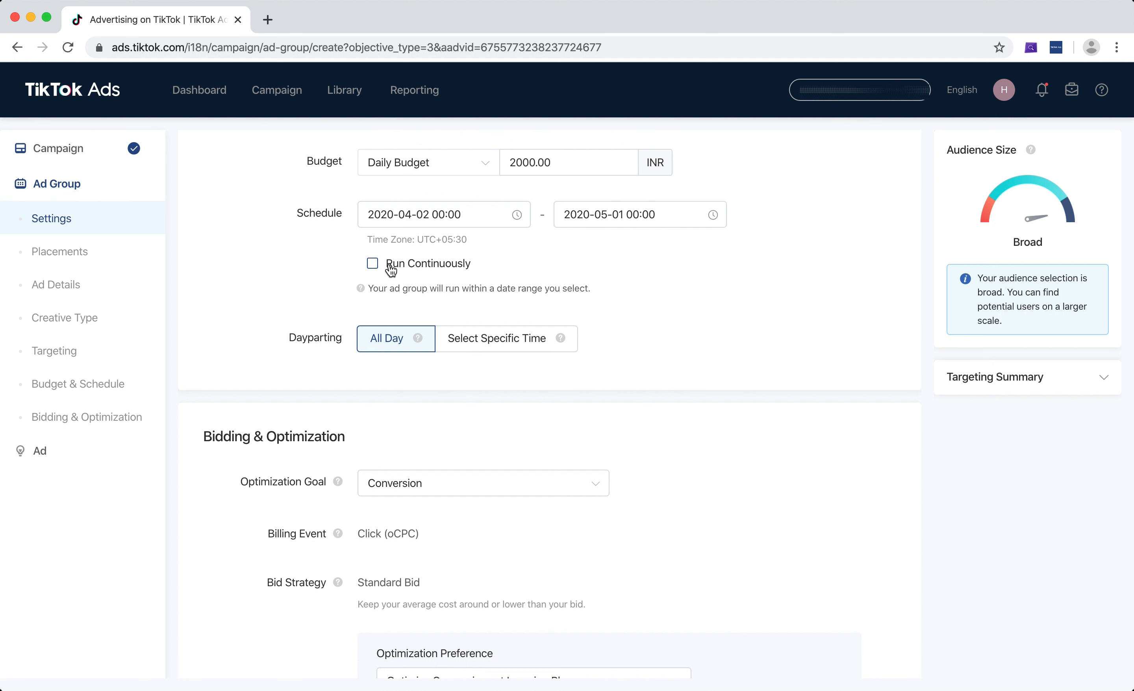
click(391, 268)
scroll(668, 261, up, 2)
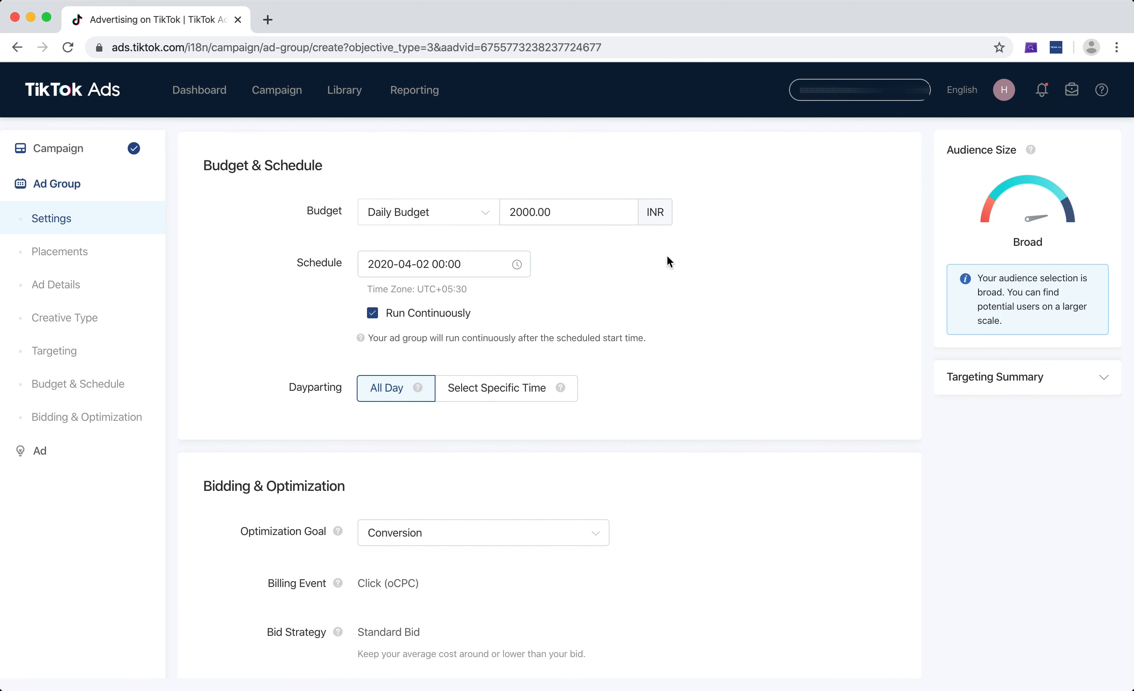
Read the explanation of All Day dayparting, and switch the dayparting to Select Specific Time
scroll(685, 267, down, 3)
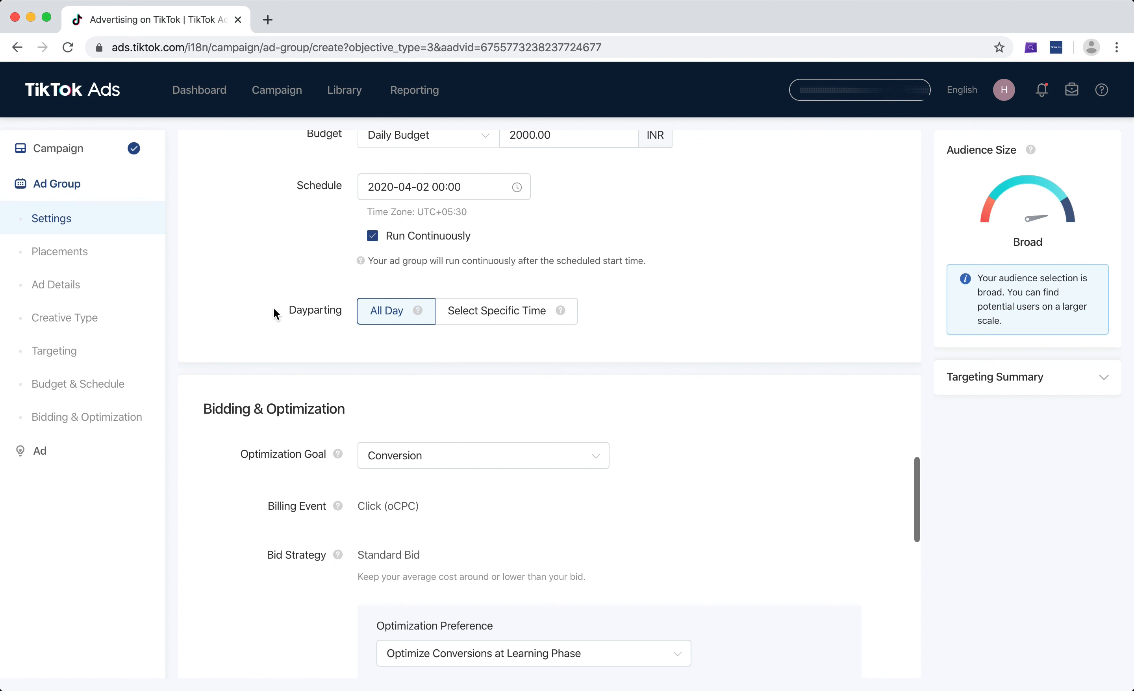
click(331, 310)
mouse_move(416, 311)
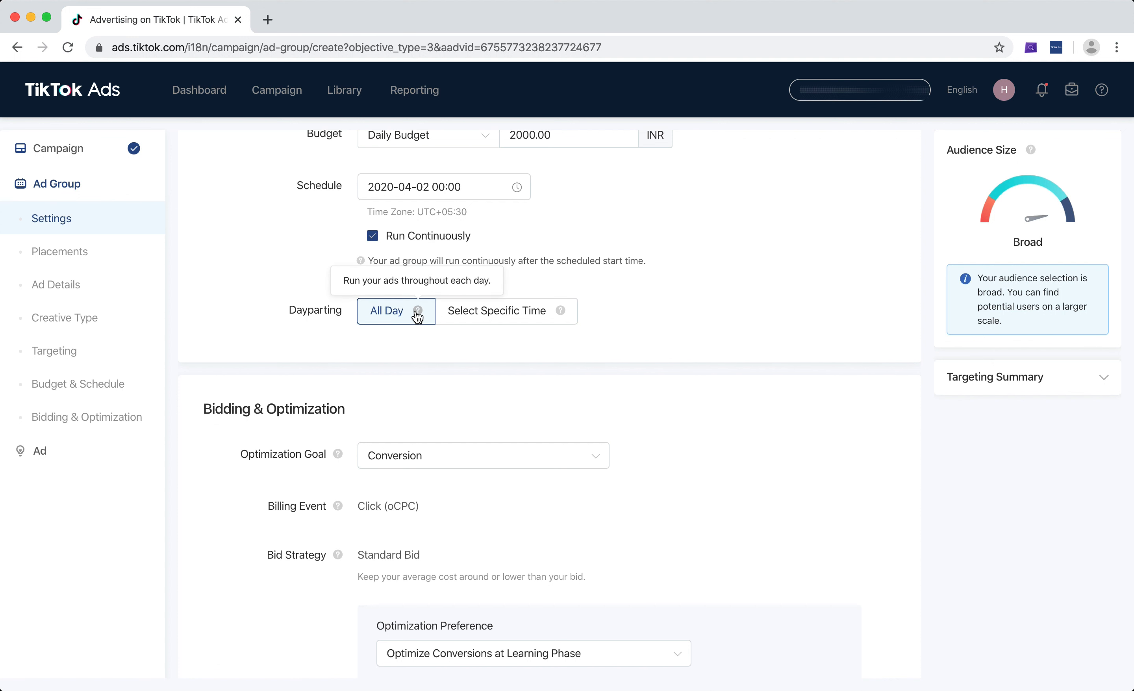
click(498, 311)
scroll(583, 298, down, 3)
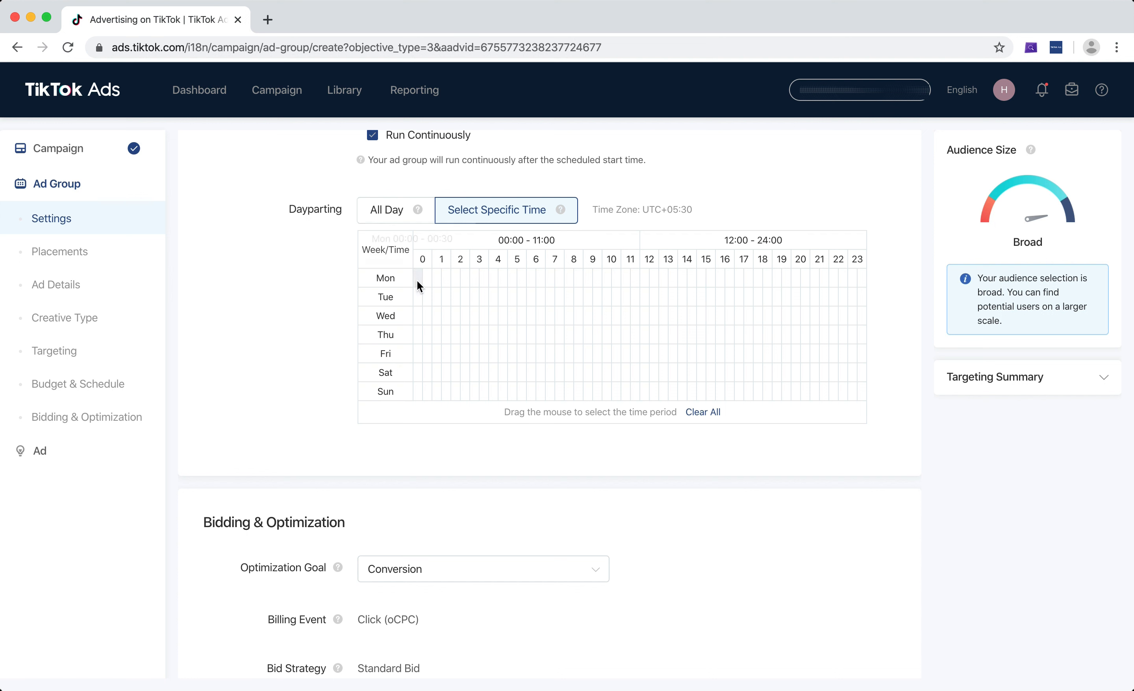
Select Monday 00:00–11:30 and Tuesday 12:00–24:00 in the dayparting grid, leaving Wednesday unselected
drag(564, 268, 626, 279)
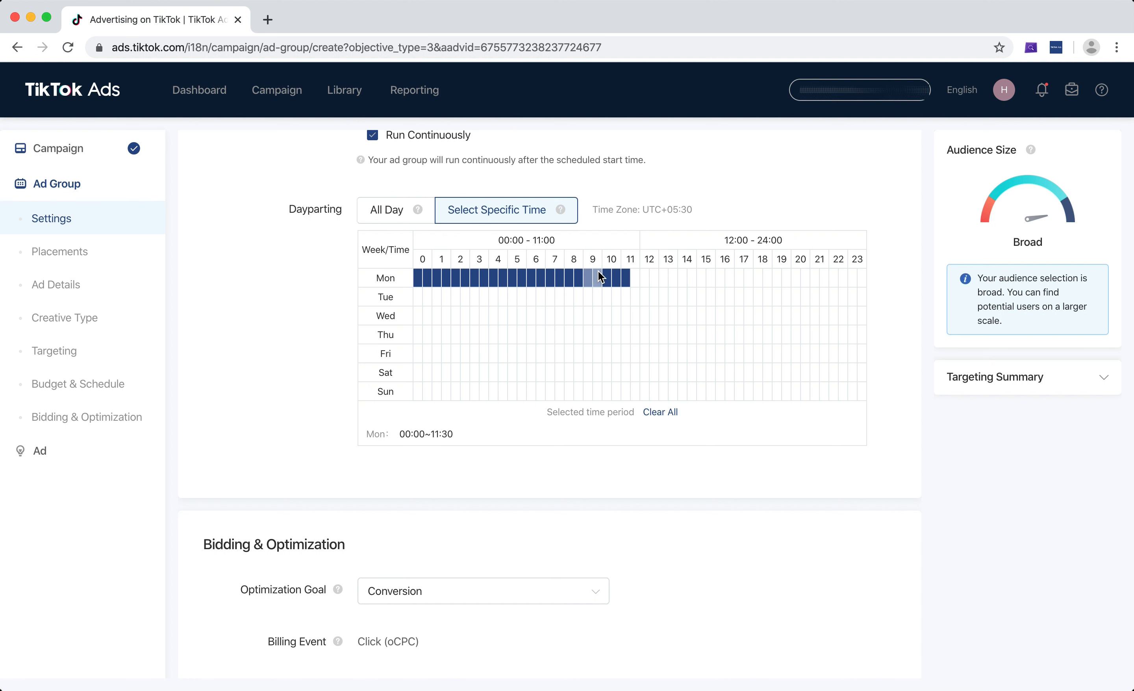
click(634, 274)
click(637, 279)
drag(860, 301, 860, 306)
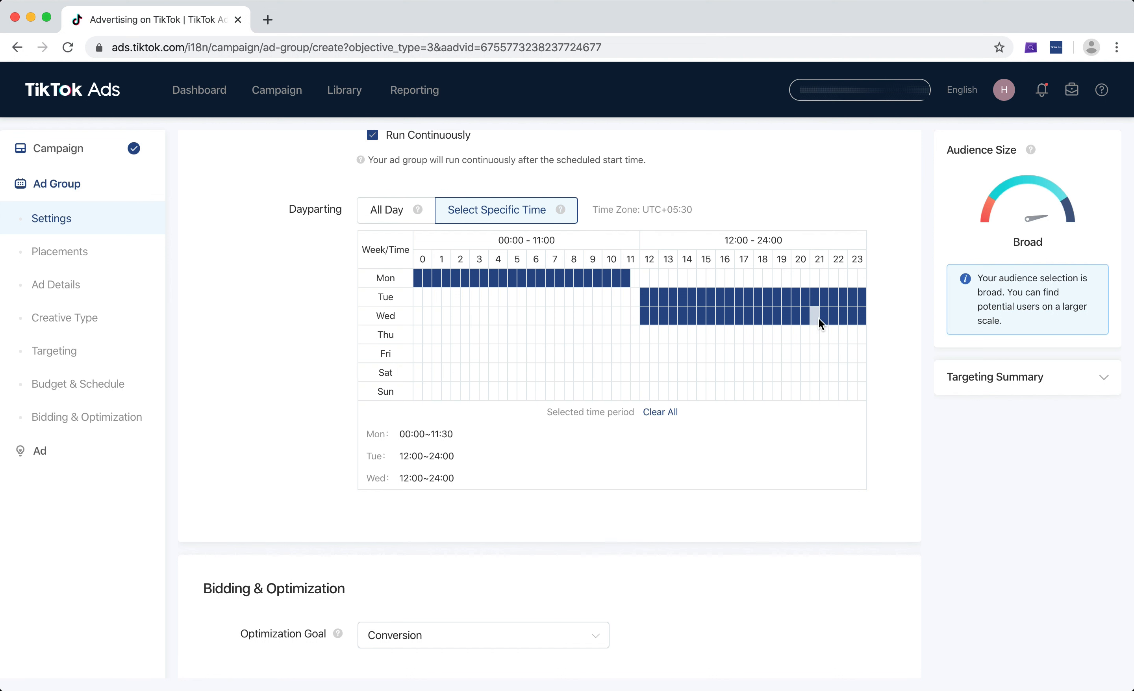
click(865, 319)
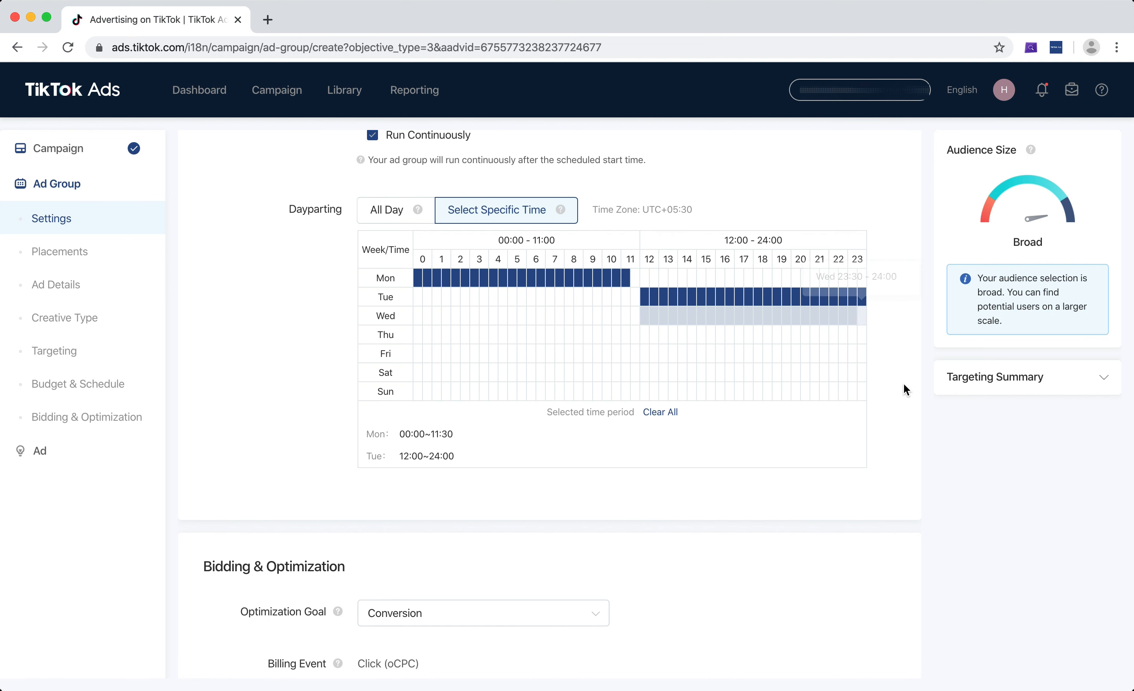
Add dayparting slots for Thursday 04:30–05:00 and 15:00–15:30, Friday 13:30–14:00, Saturday 07:30–08:30 and Sunday 11:30–12:00
click(505, 329)
drag(563, 375, 569, 375)
click(635, 390)
click(673, 354)
click(701, 335)
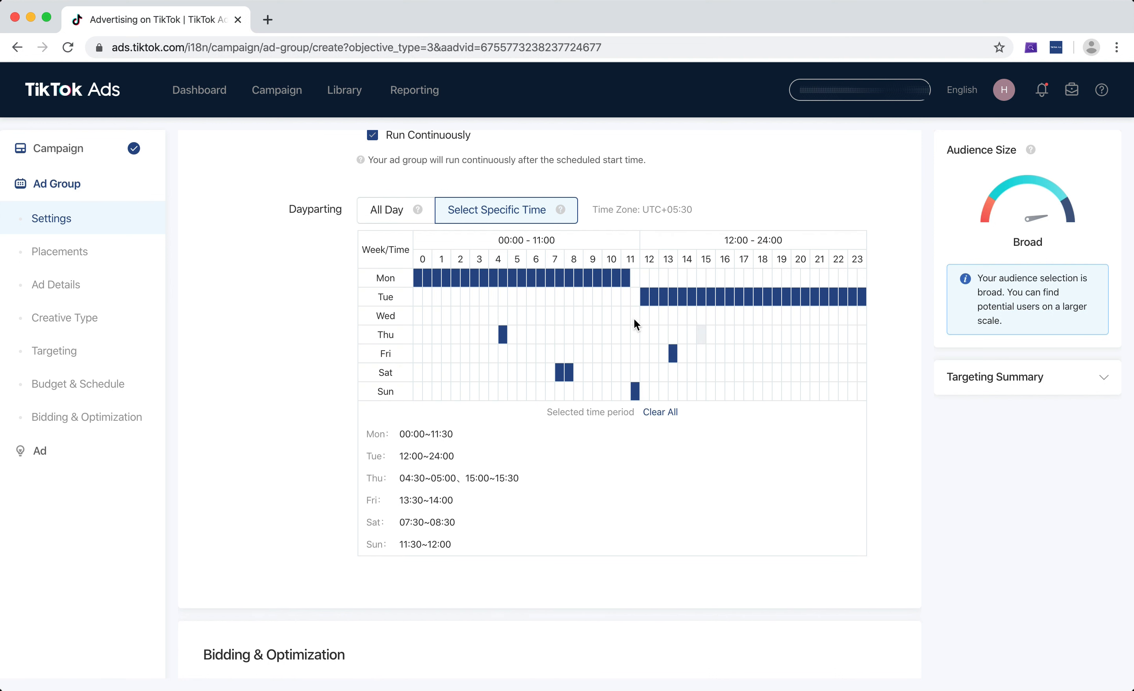
Add dayparting slots for Wednesday 07:30–08:00 and 10:30–11:00, Saturday 18:00–18:30 and 22:00–22:30, and Sunday 21:30–22:00
click(617, 316)
click(560, 318)
click(758, 375)
click(824, 392)
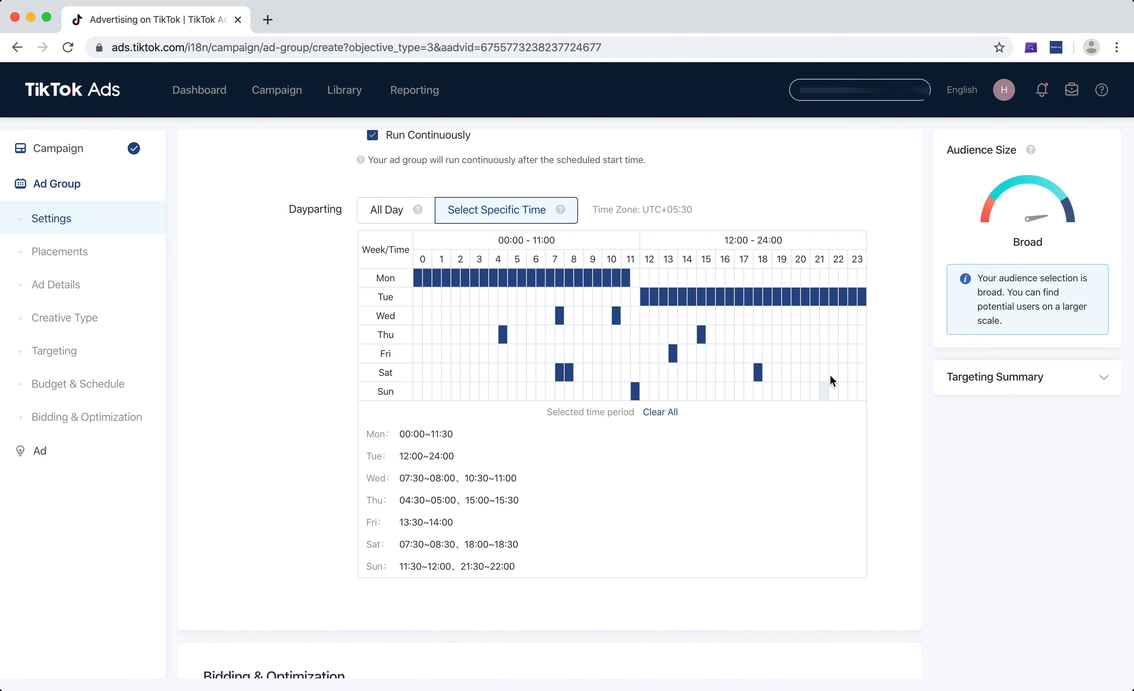
click(831, 375)
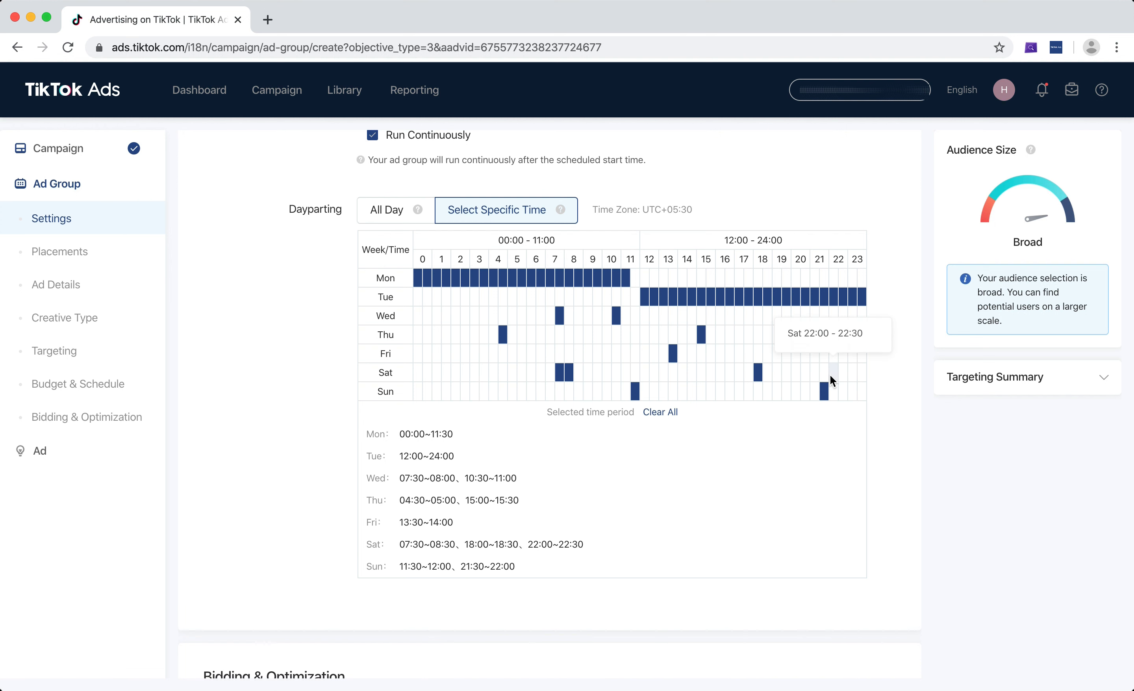
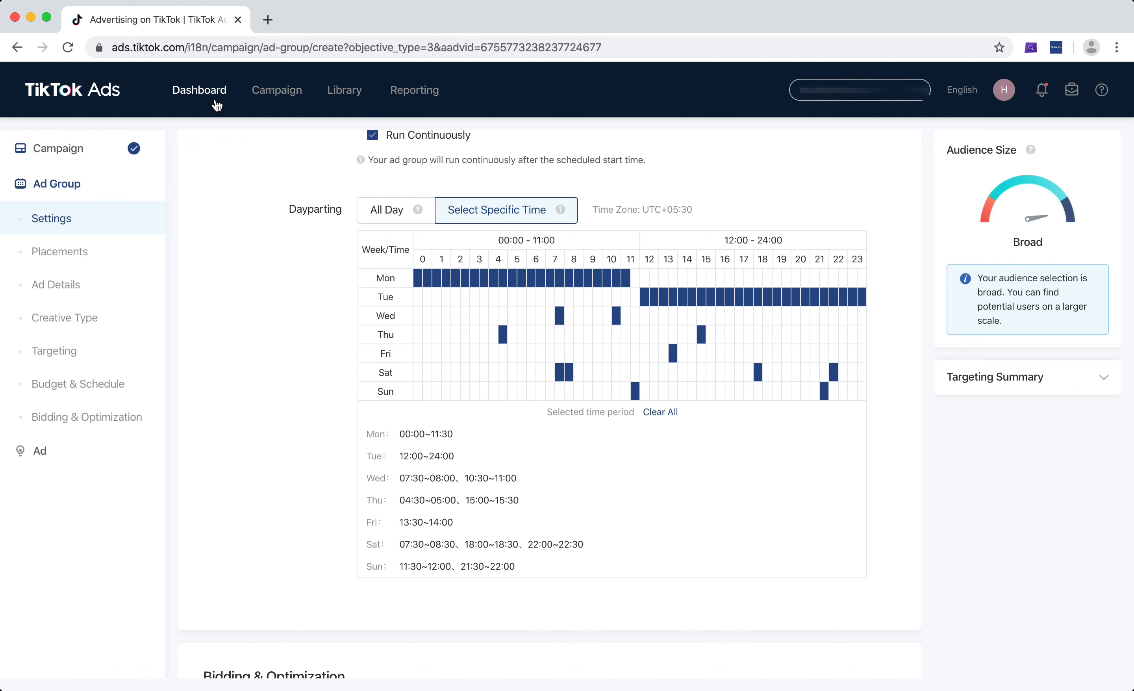
Open the TikTok Ads site in a new browser tab and enter the ad account's dashboard
click(269, 18)
text(ads)
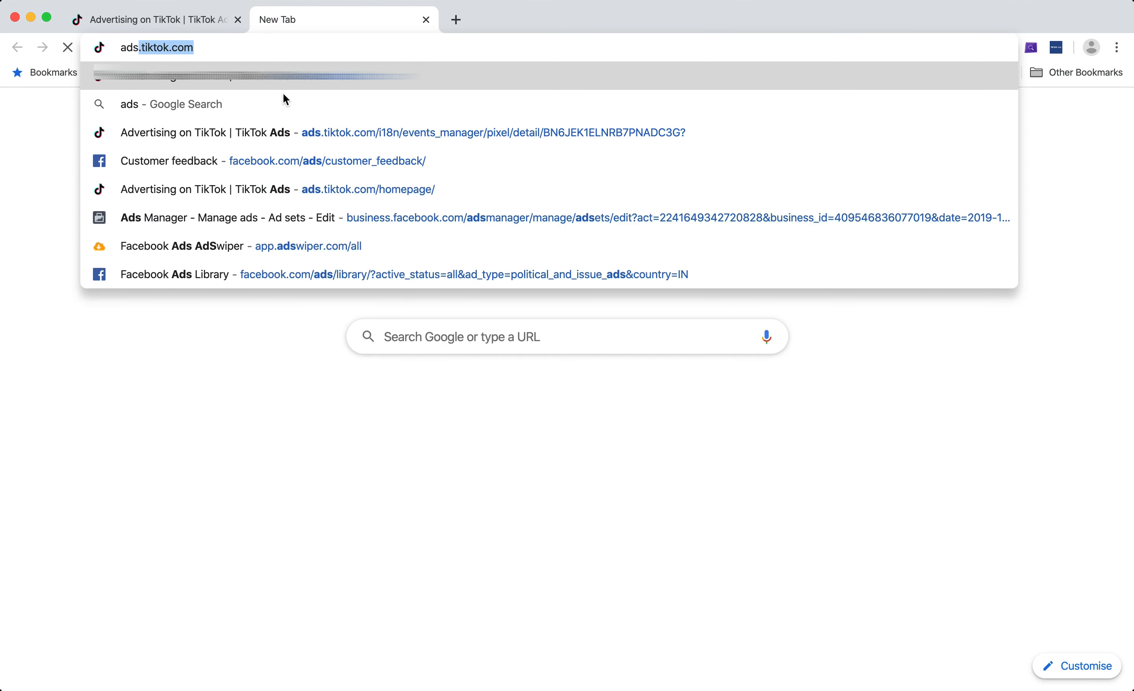
key(Return)
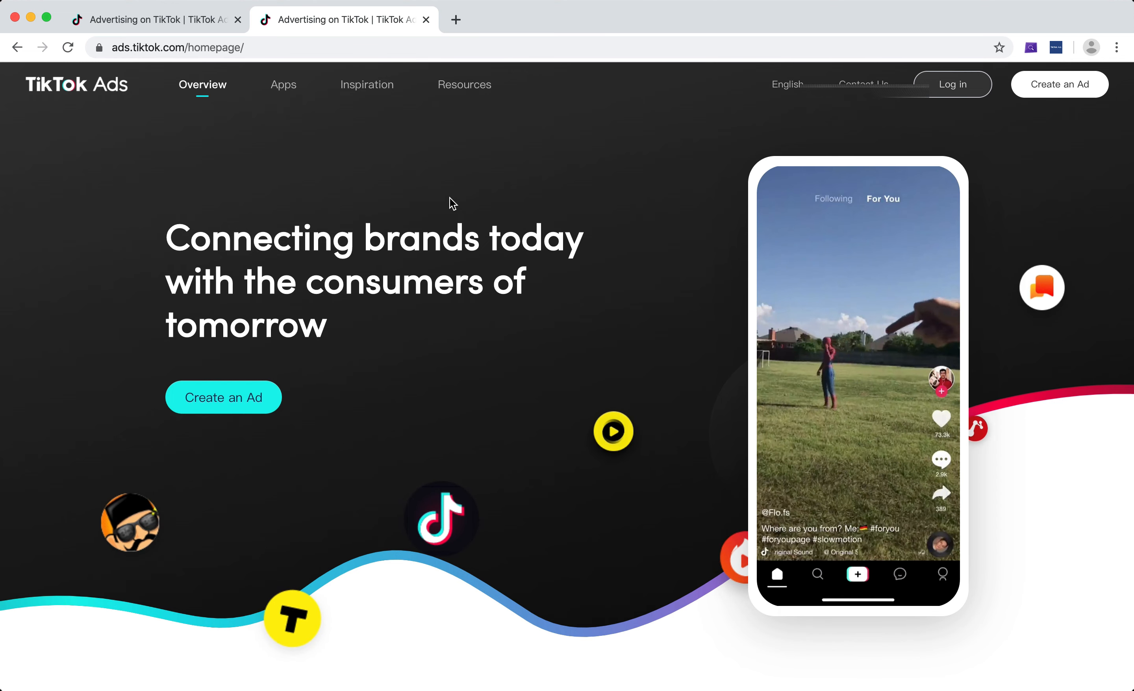
click(246, 398)
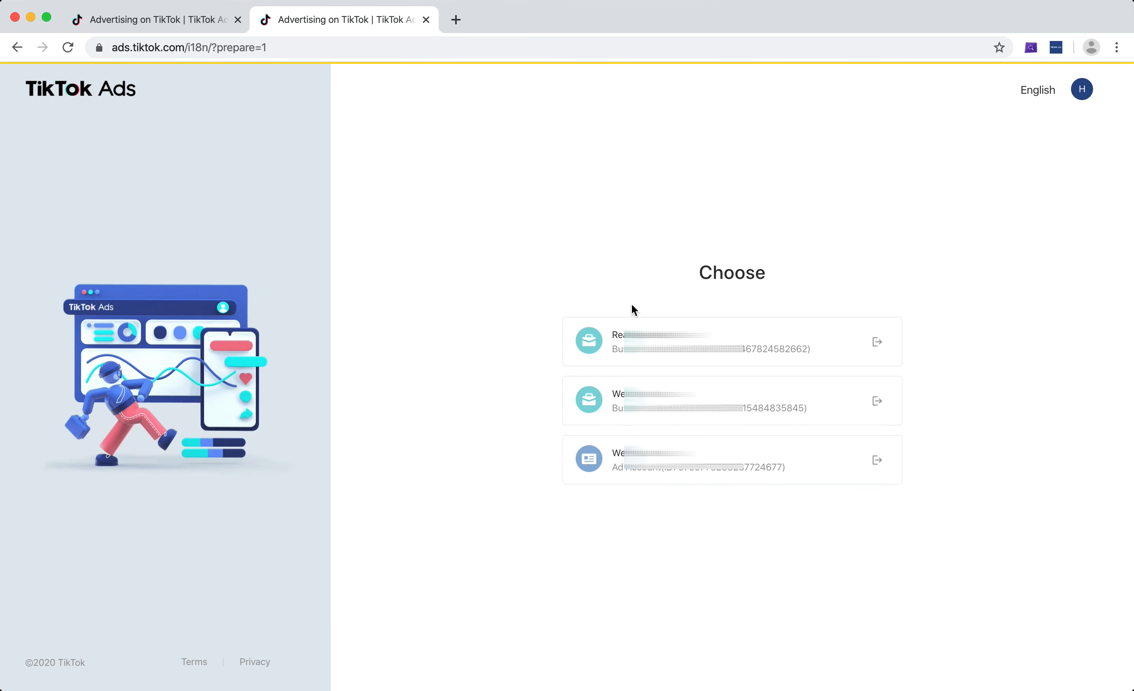
click(878, 460)
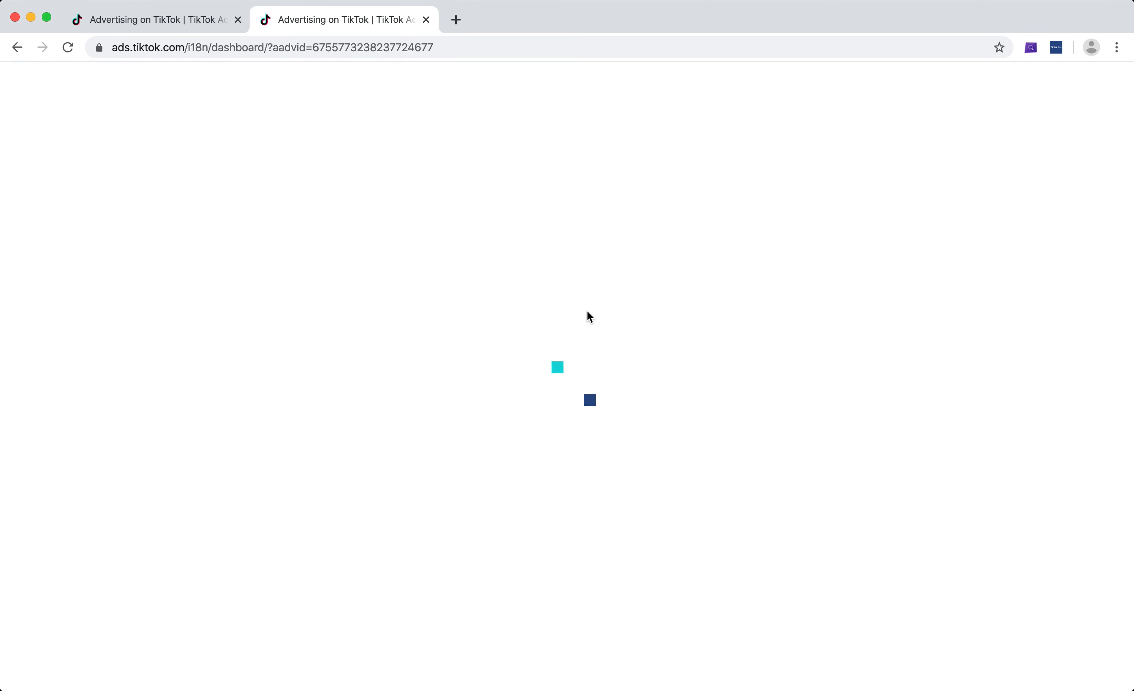
Change the metric of the dashboard's Dayparting chart to CPA and examine its values by day and hour
scroll(528, 316, down, 2)
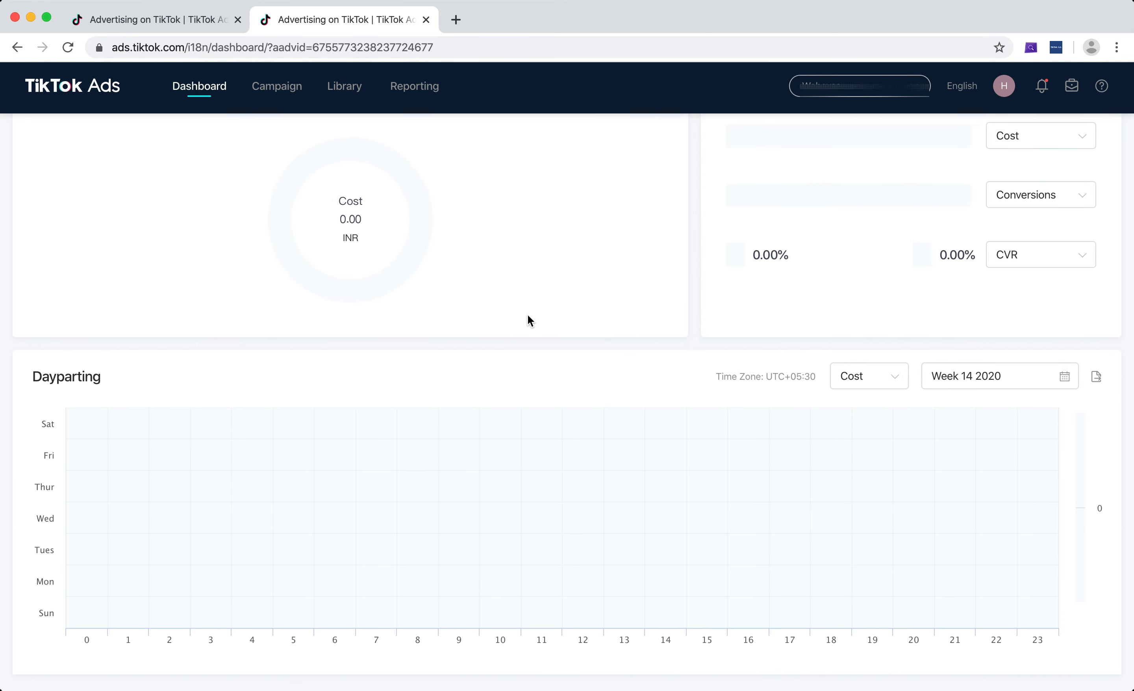
click(880, 386)
scroll(873, 514, down, 1)
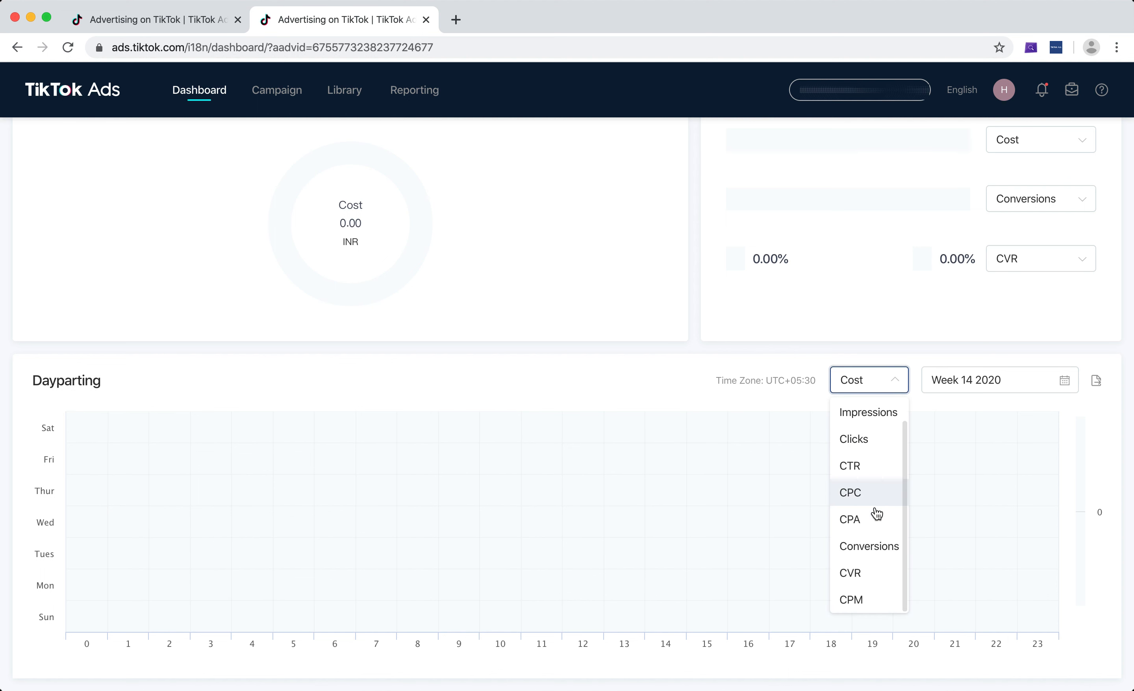
click(848, 525)
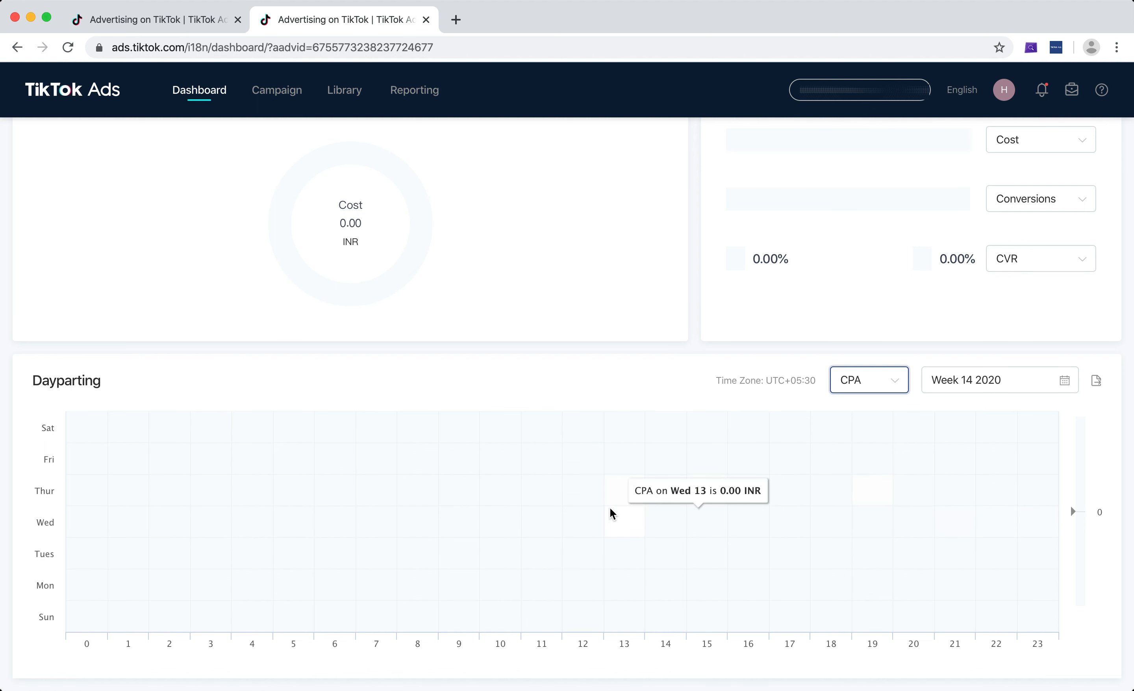
Return to the ad group setup and switch its dayparting back to All Day
click(174, 21)
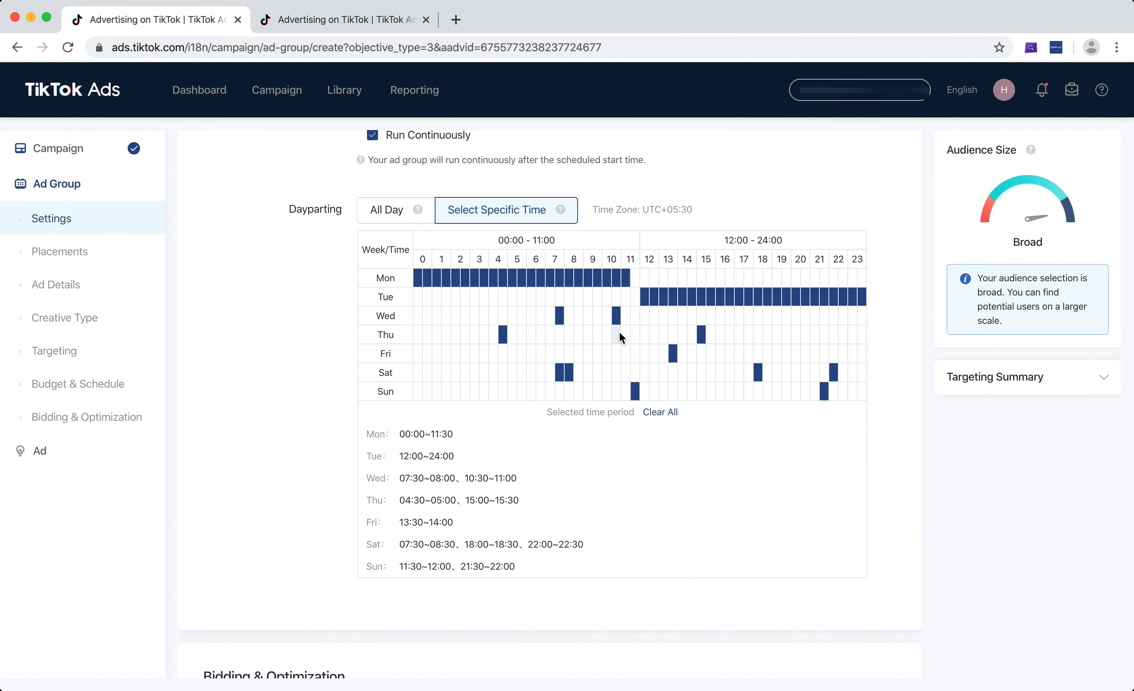
click(381, 212)
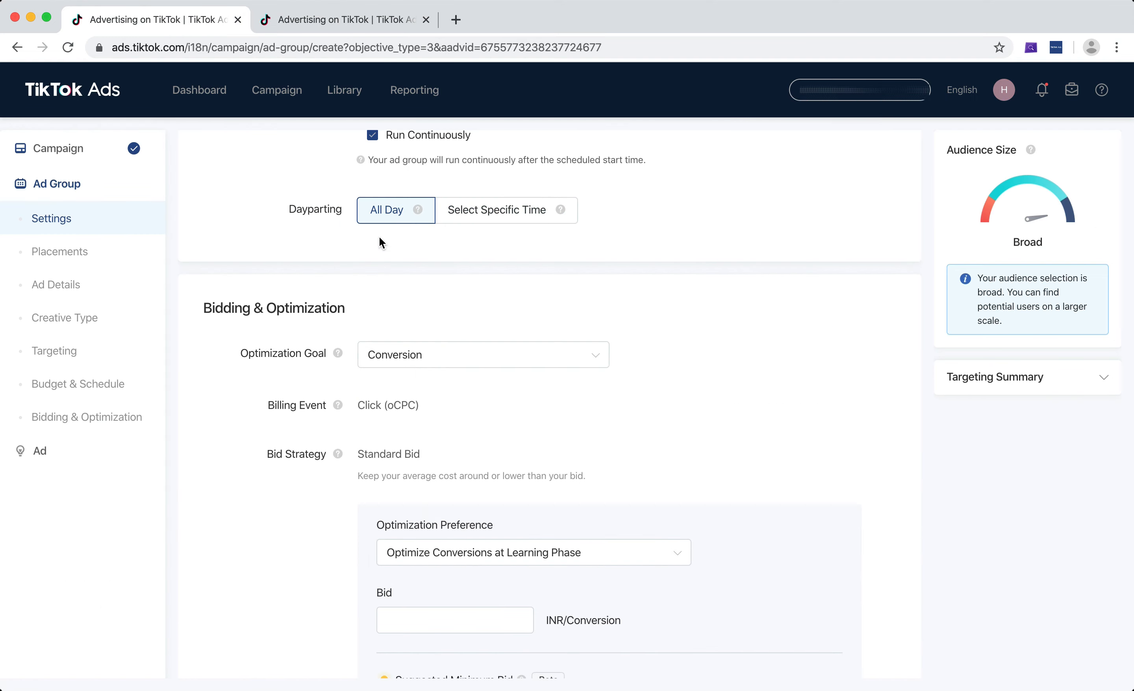
Switch the optimization goal between Click and Conversion to compare their billing events and bid settings, ending on Conversion
scroll(379, 237, down, 2)
scroll(371, 253, down, 2)
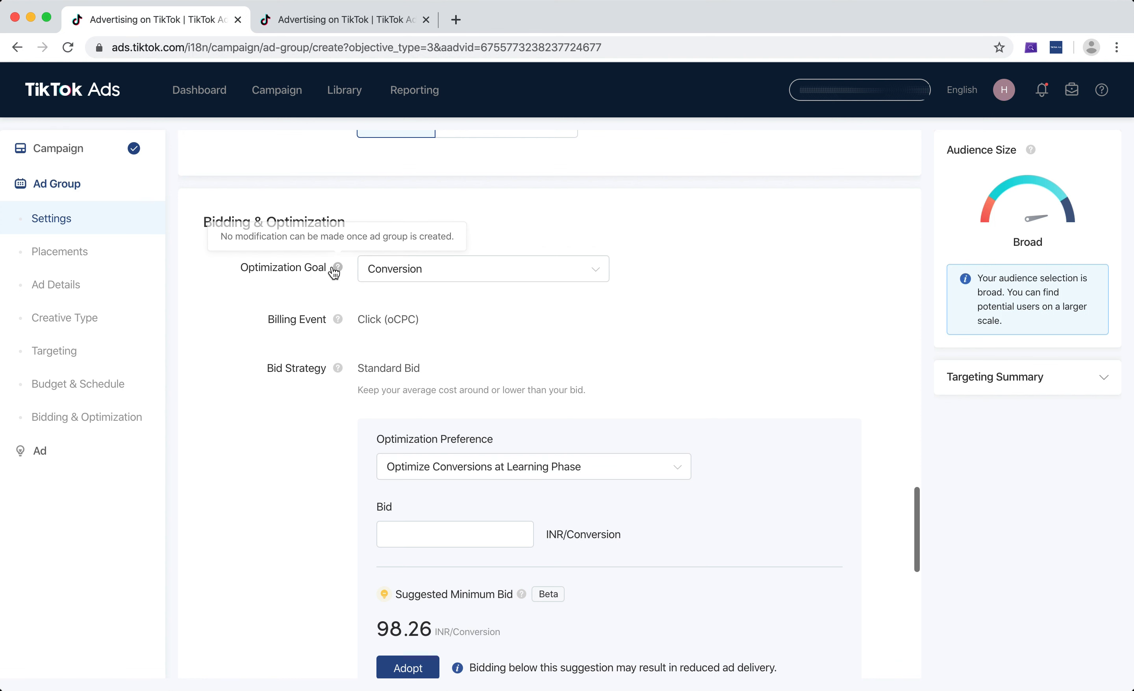
click(542, 277)
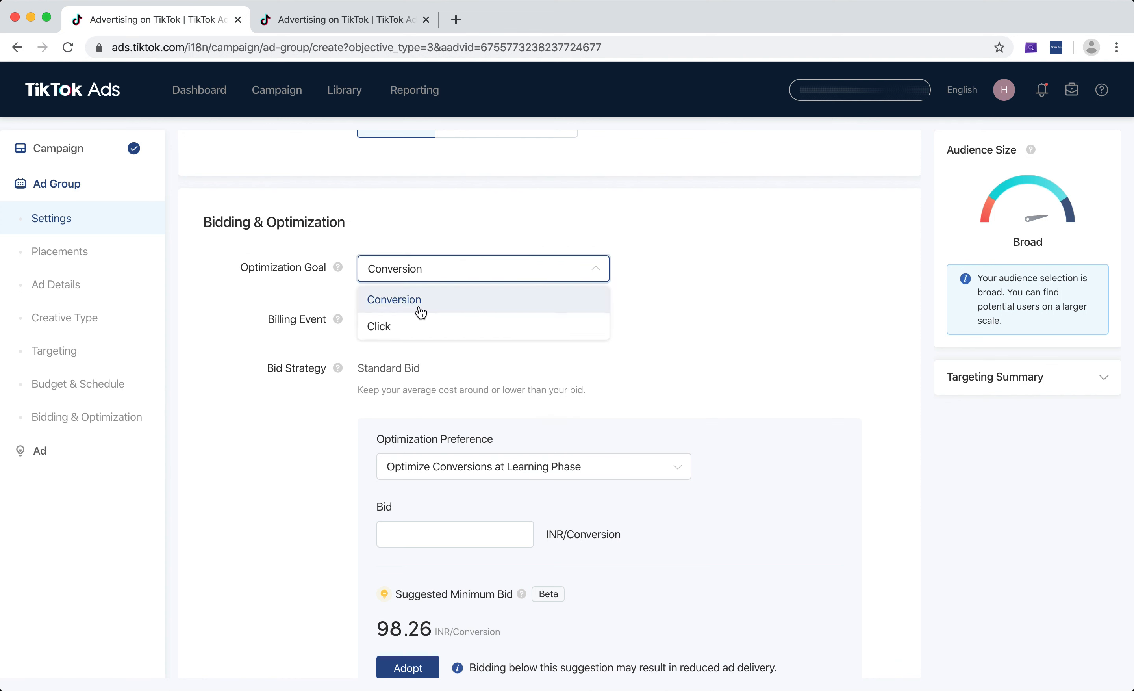
click(416, 335)
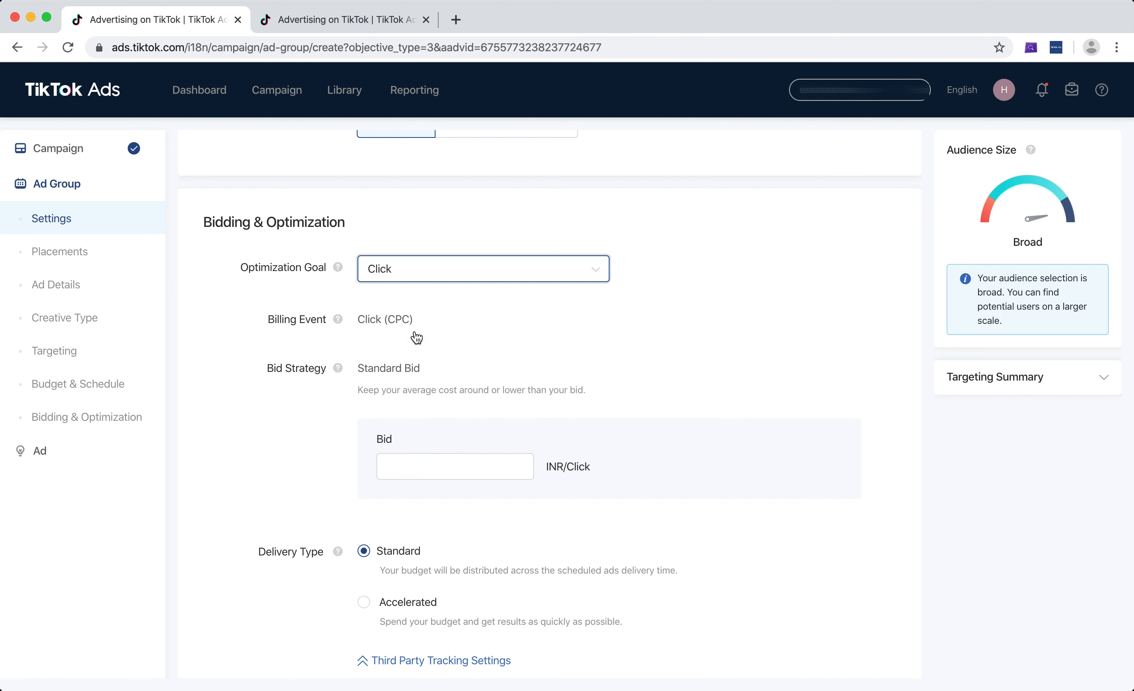
click(454, 276)
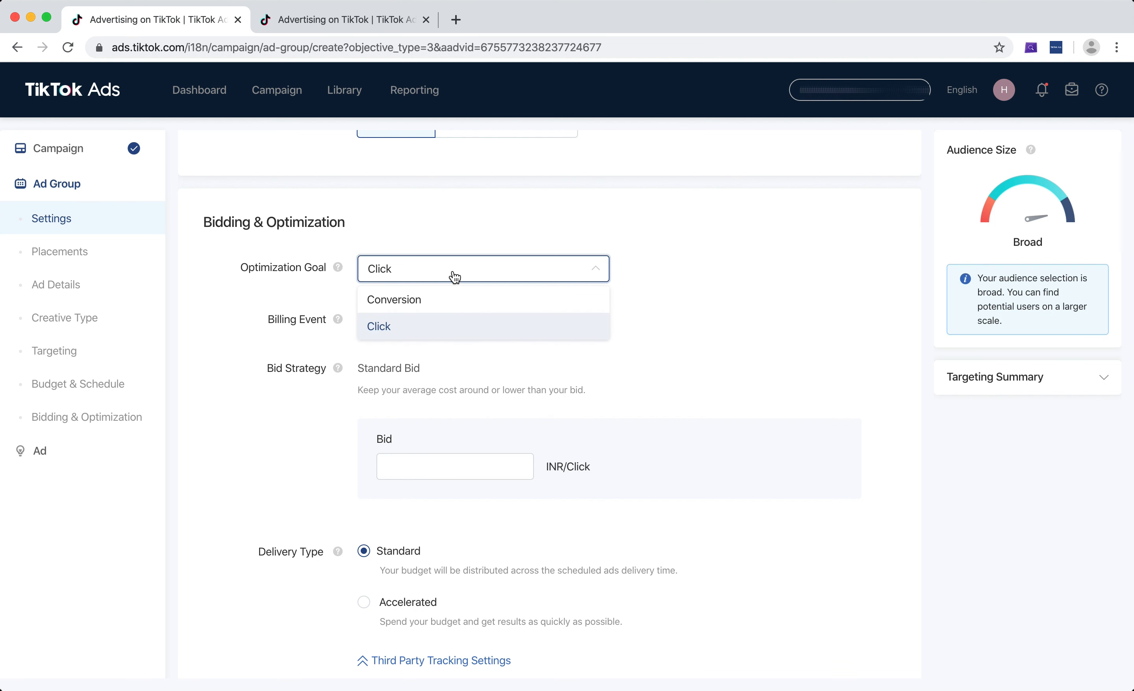
click(448, 301)
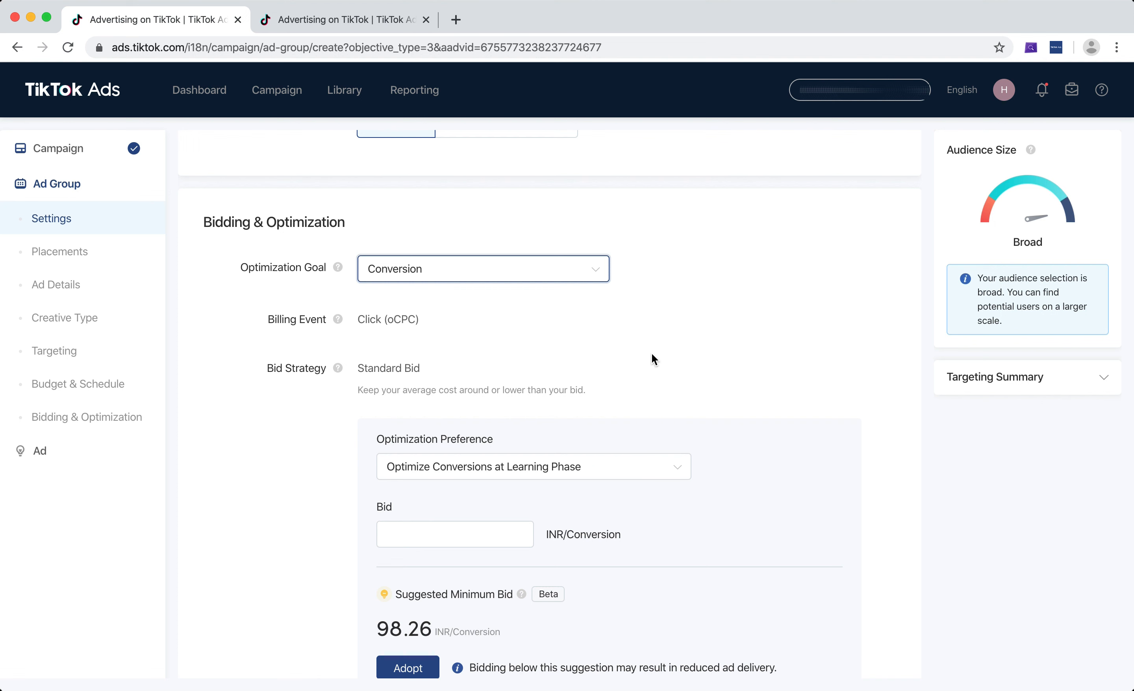
scroll(656, 354, down, 2)
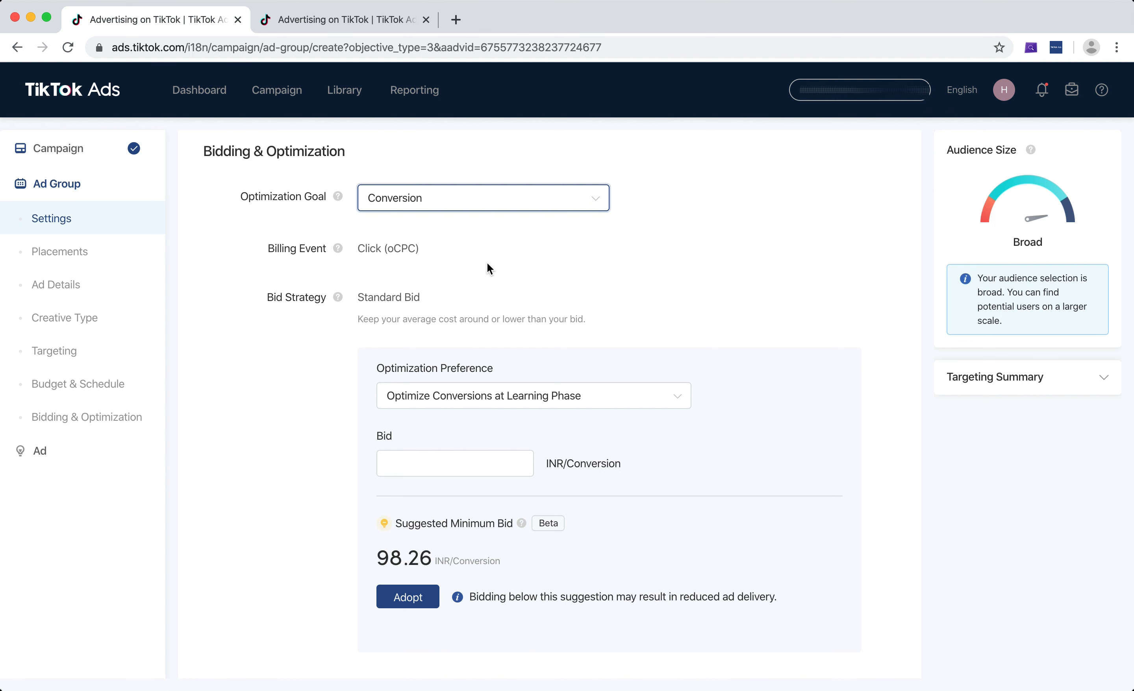
click(499, 197)
click(456, 253)
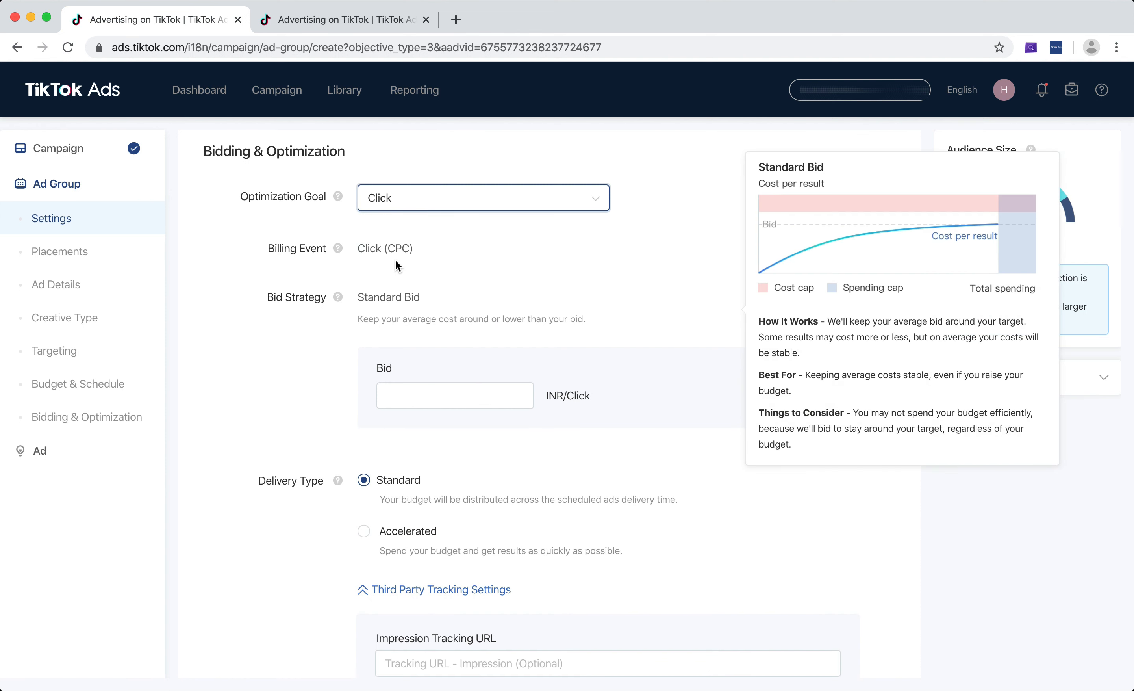
click(443, 197)
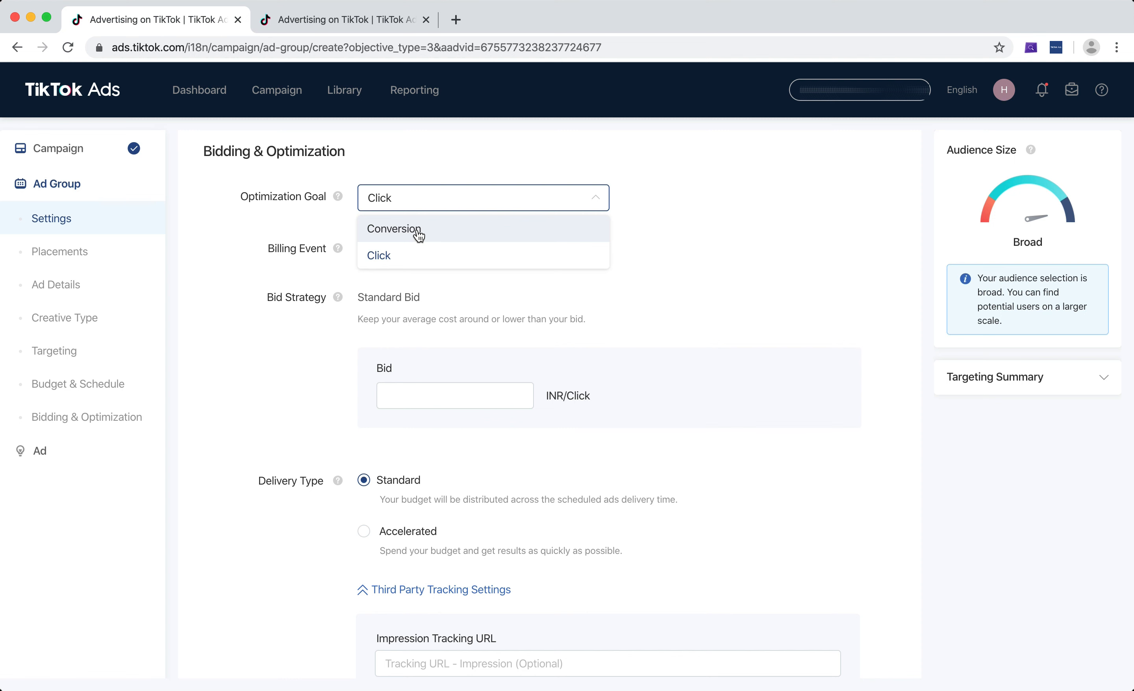
click(419, 236)
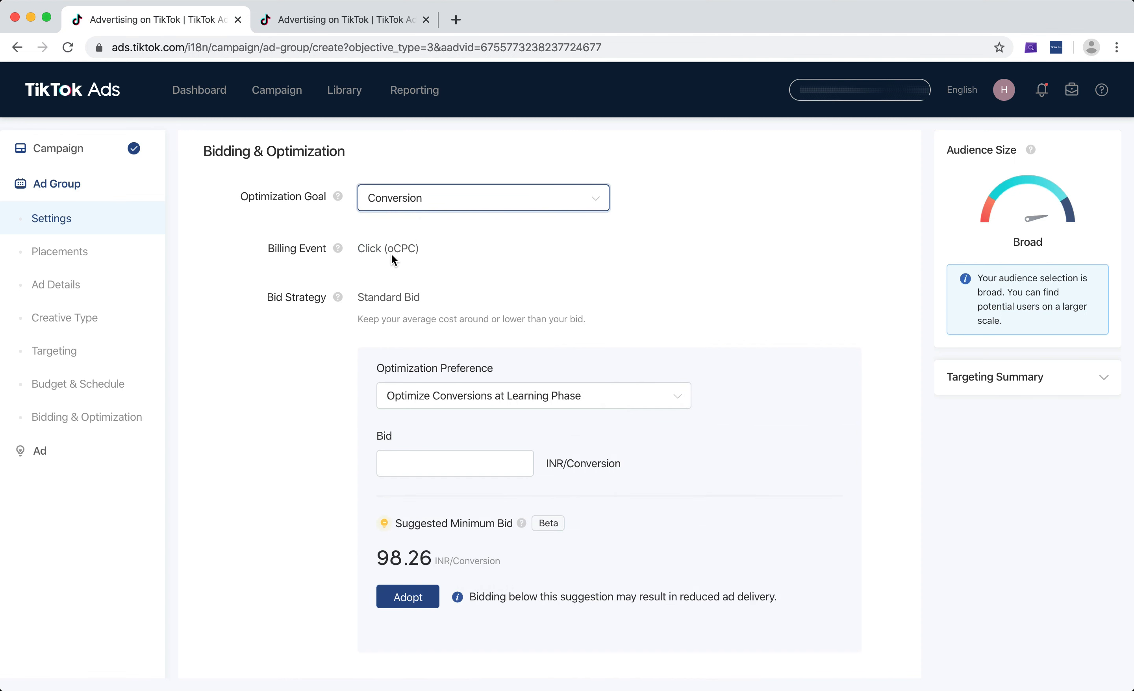
Read the Standard Bid explanation, and choose Optimize Conversions at Learning Phase as the optimization preference
scroll(590, 288, down, 3)
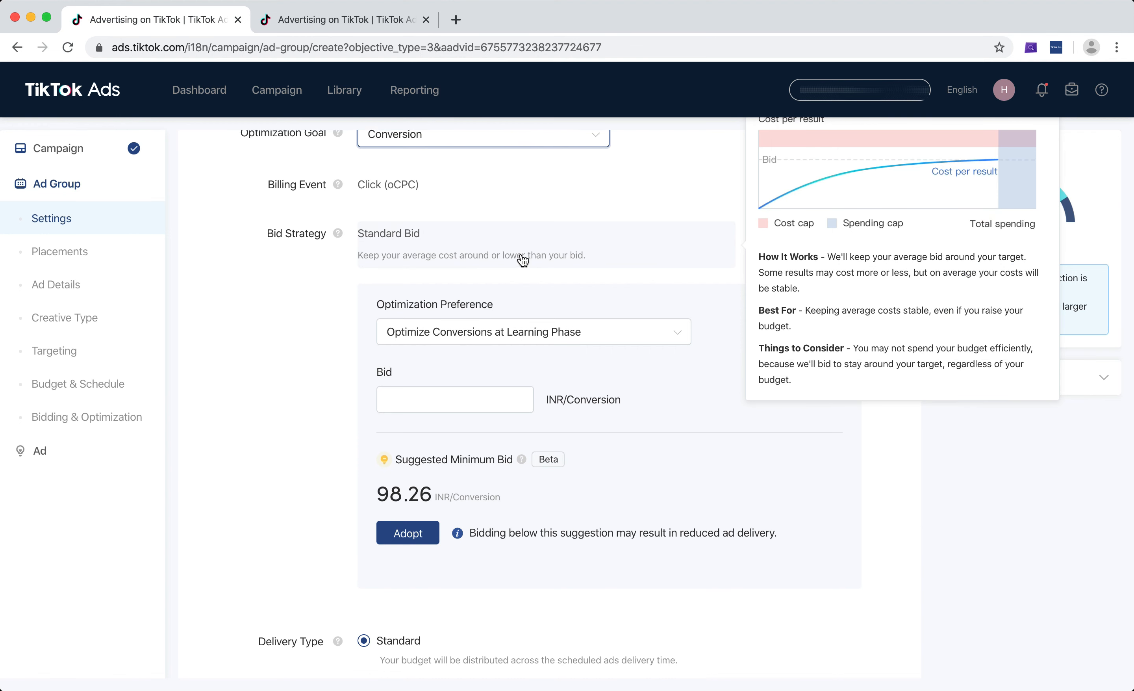
scroll(521, 258, up, 3)
scroll(438, 329, down, 2)
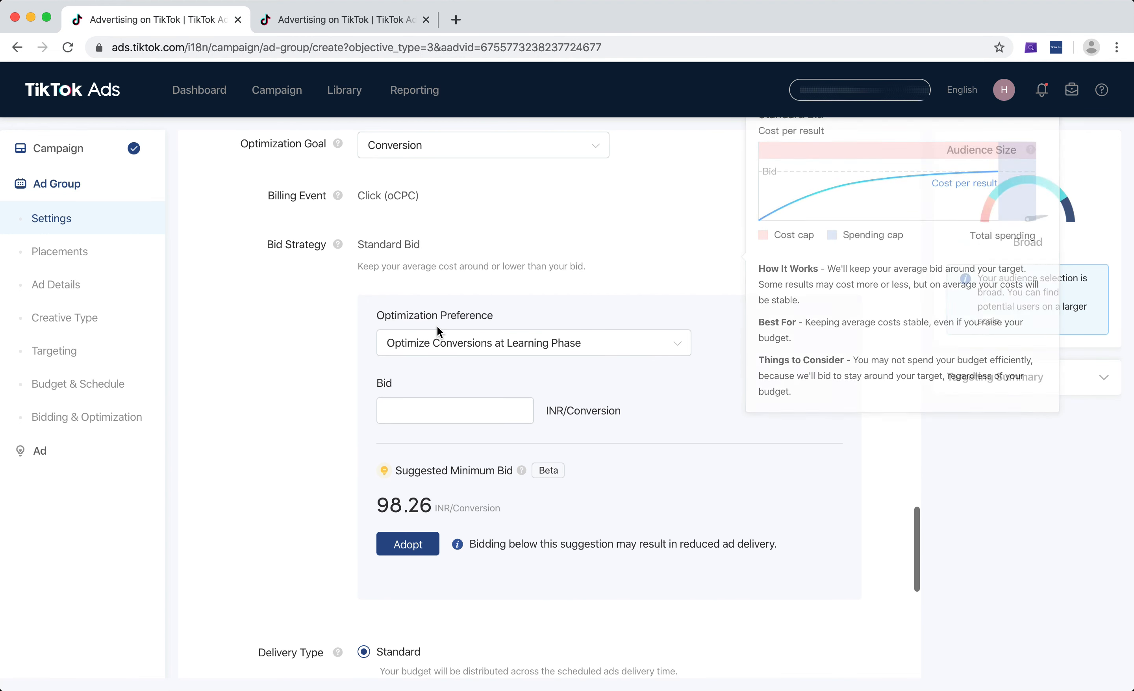
click(428, 347)
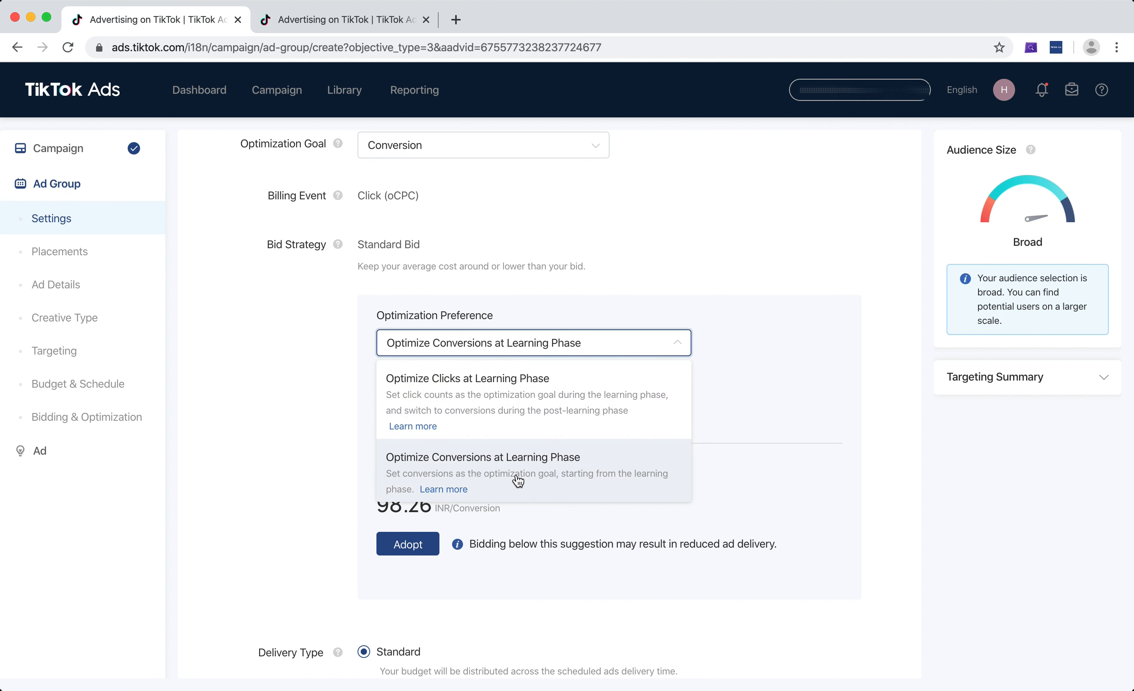
click(538, 489)
Review the ad group's ad details, creative type, targeting, and budget and schedule settings before deciding on the bid
scroll(539, 480, down, 1)
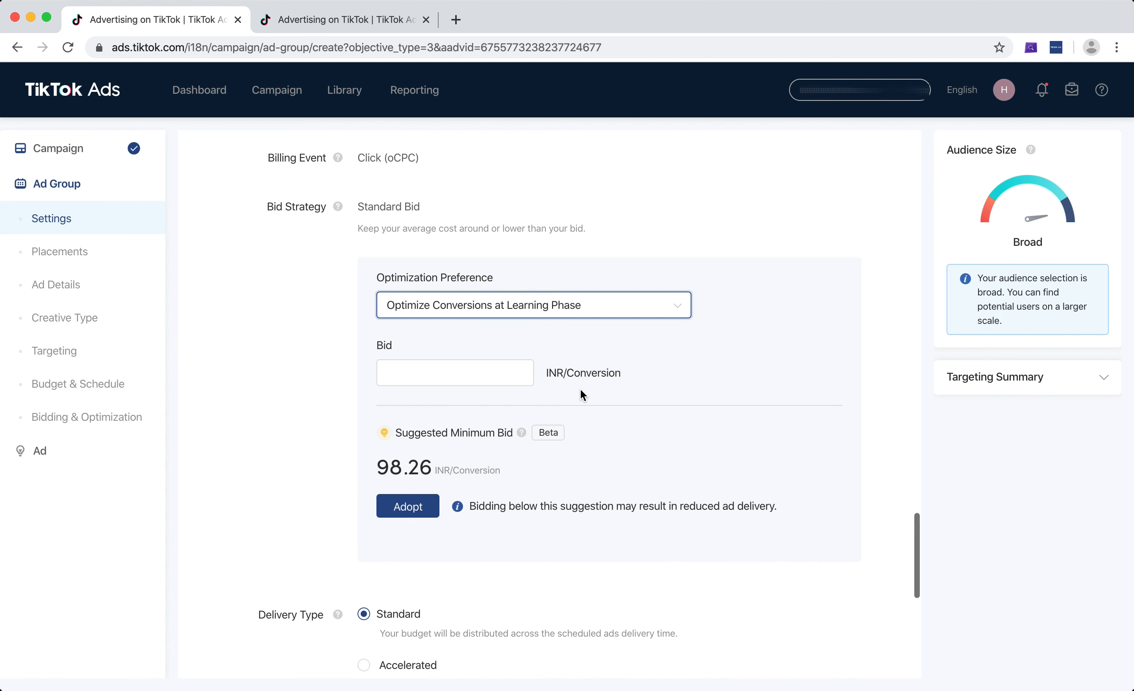
click(484, 383)
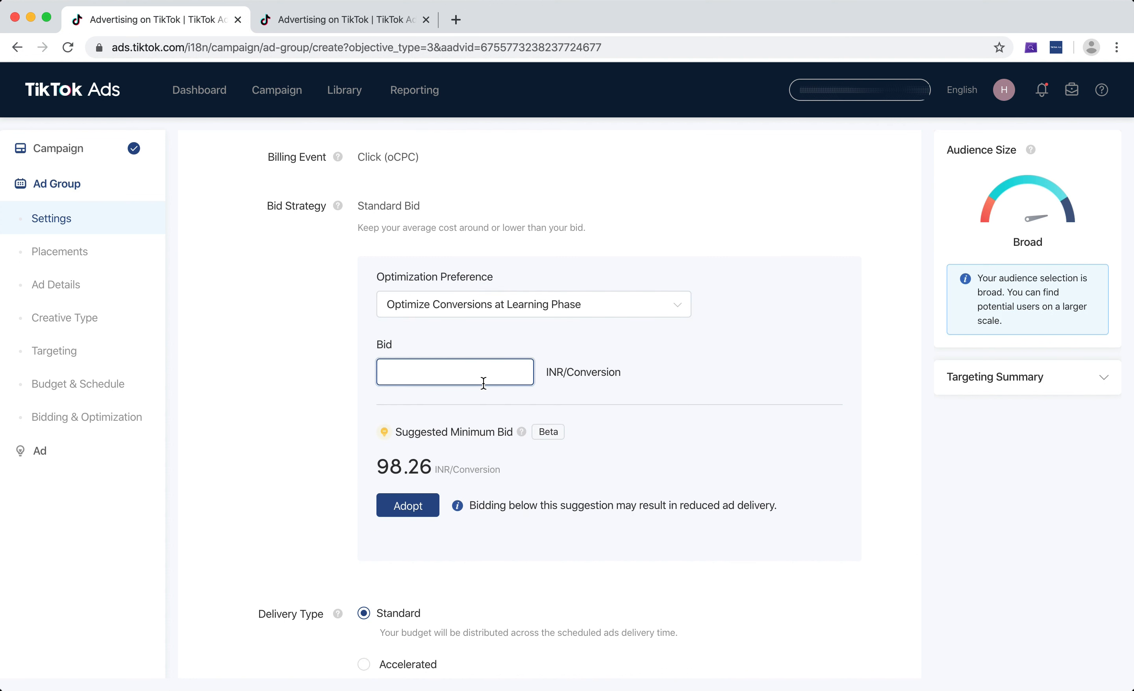
scroll(484, 383, up, 15)
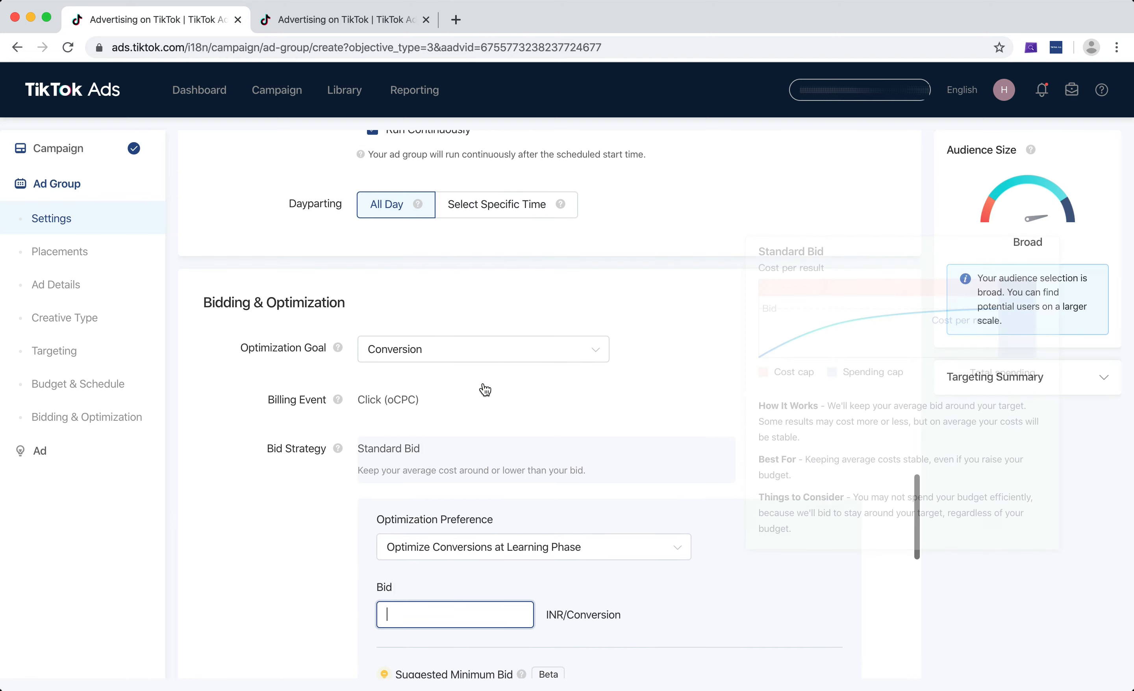
scroll(483, 383, up, 15)
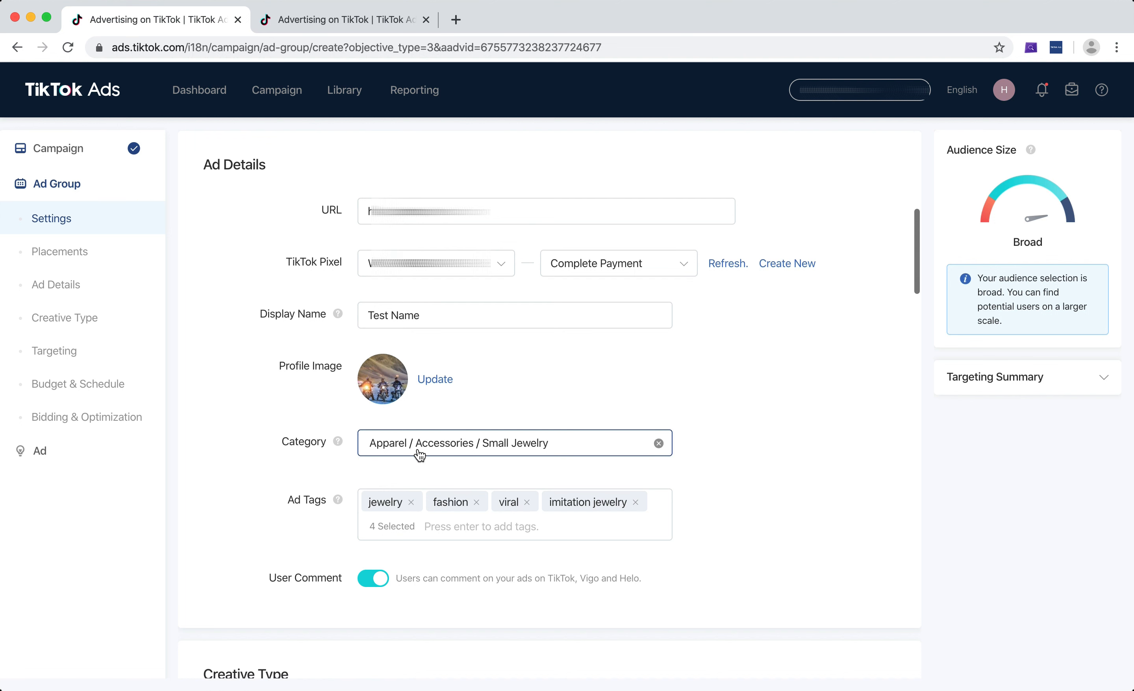
scroll(582, 473, down, 3)
scroll(580, 423, down, 20)
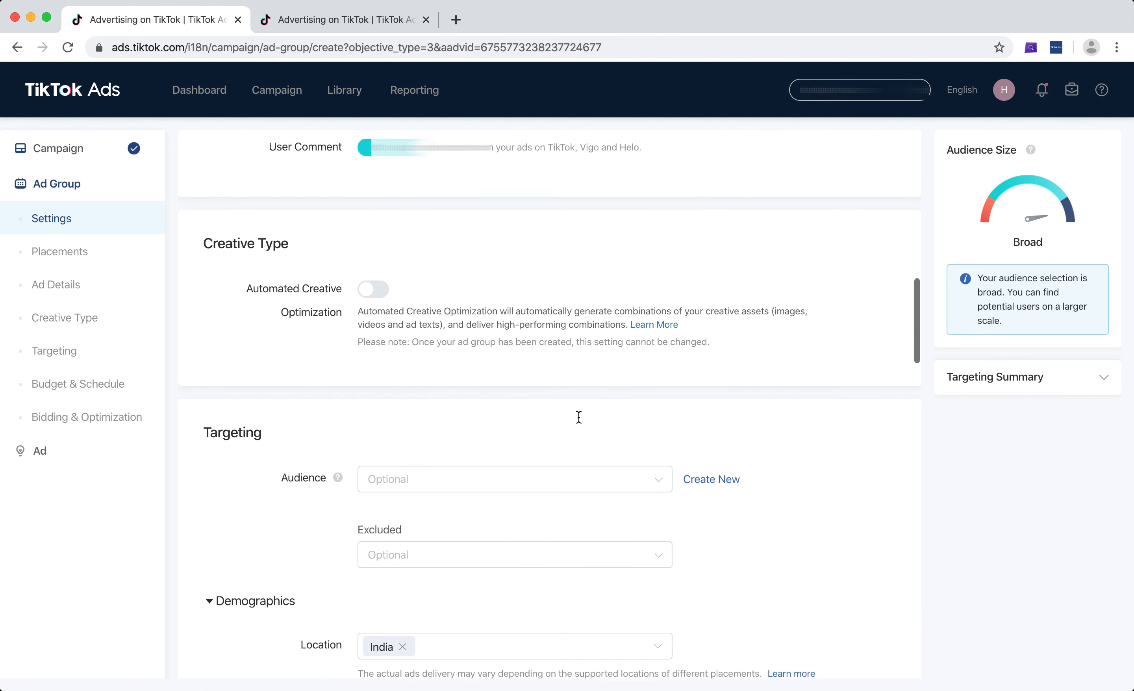
scroll(579, 419, up, 3)
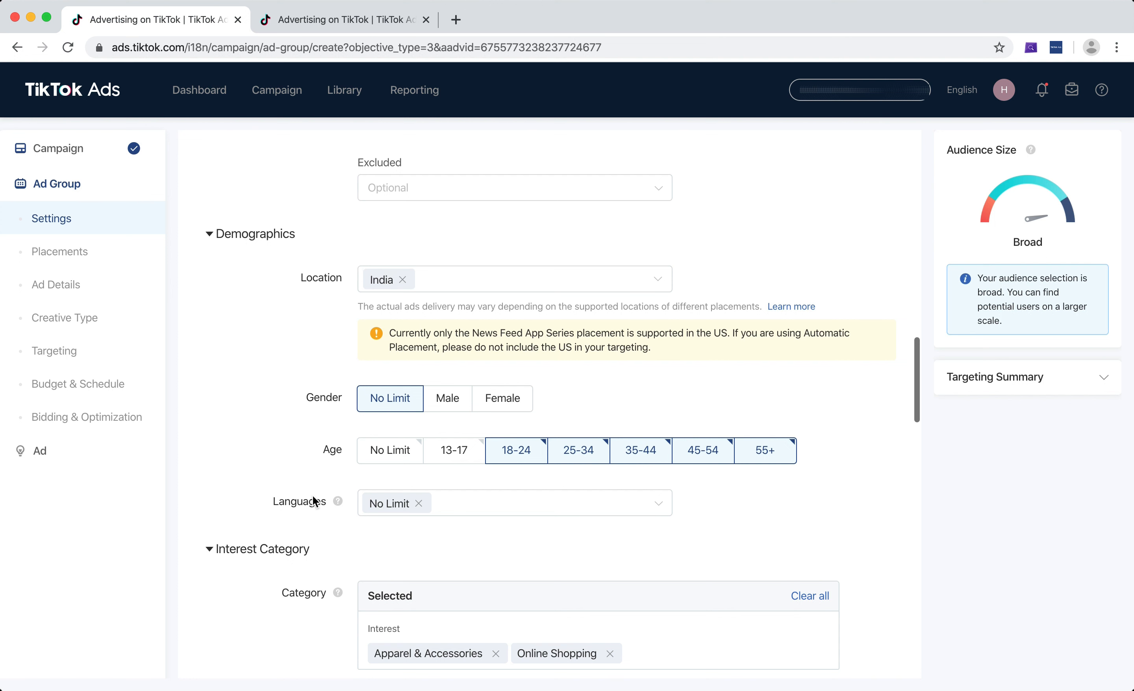
scroll(313, 497, down, 15)
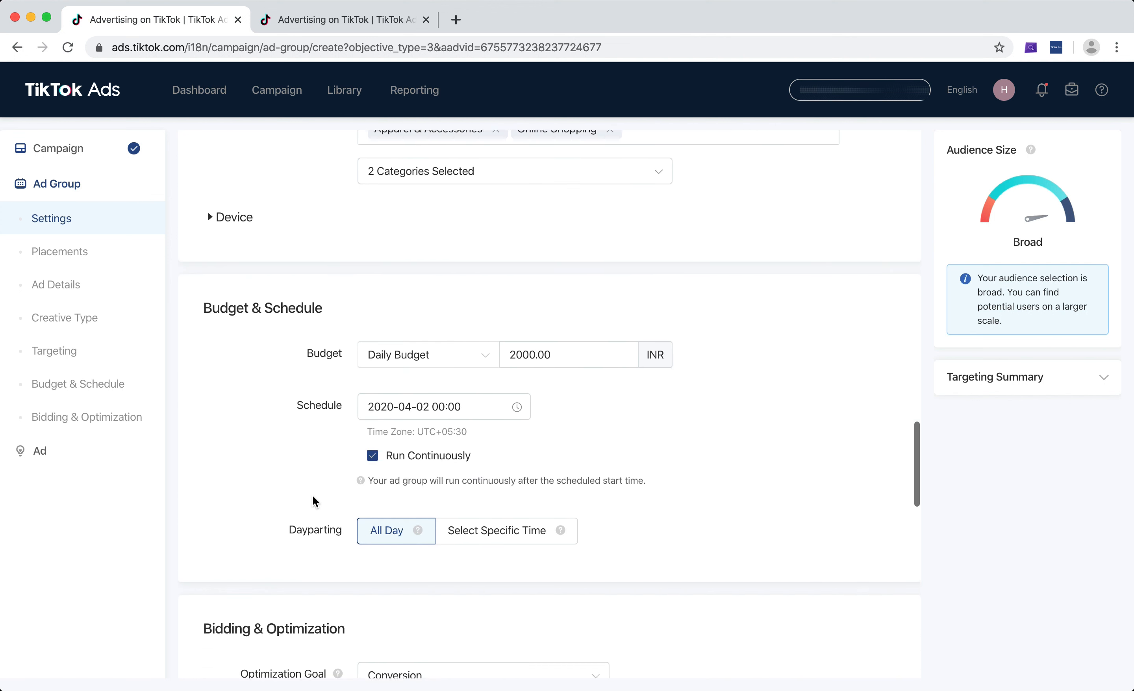
scroll(313, 495, down, 3)
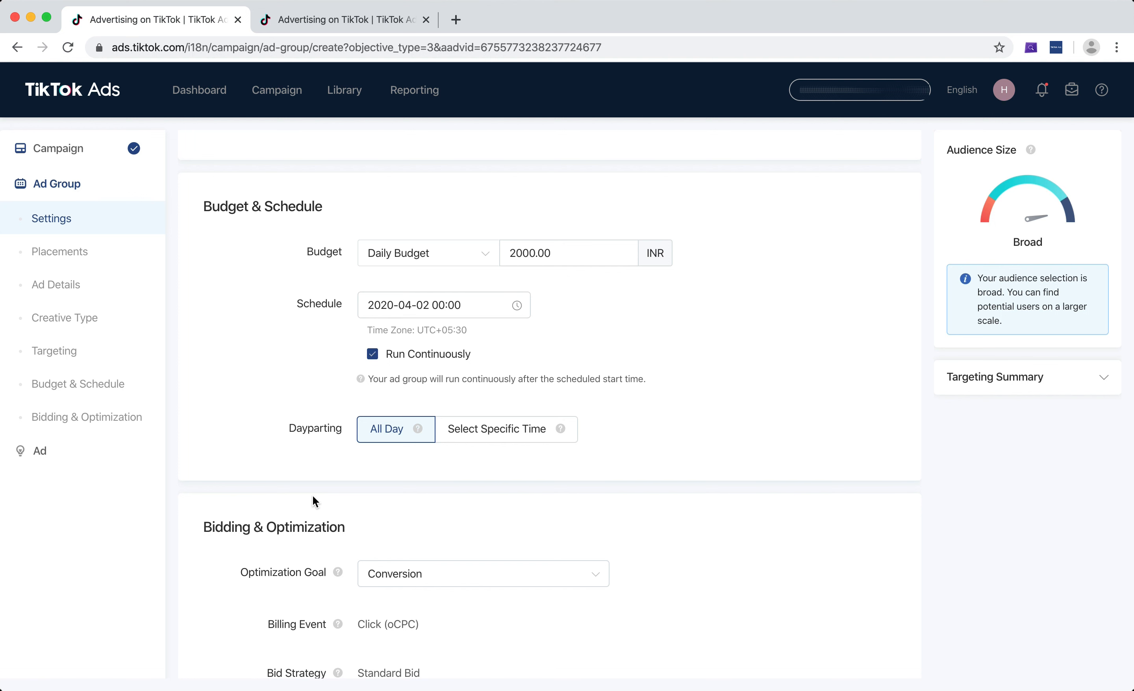
scroll(313, 495, down, 16)
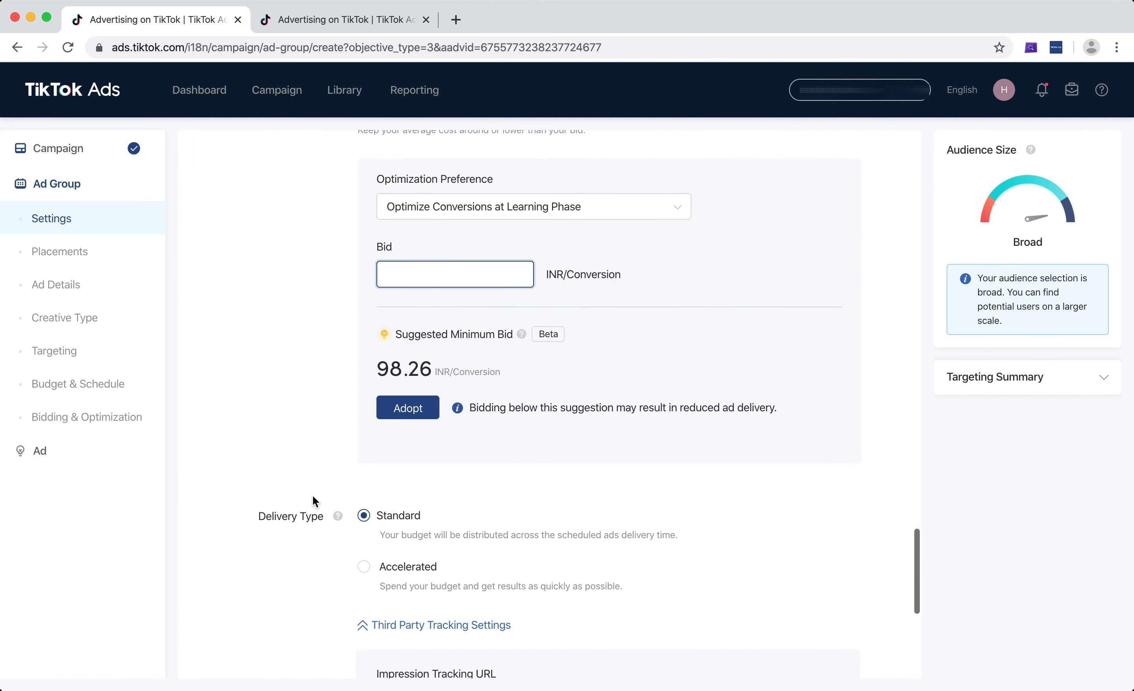
Adopt the suggested minimum bid of 98.26 INR per conversion
double_click(393, 370)
click(404, 369)
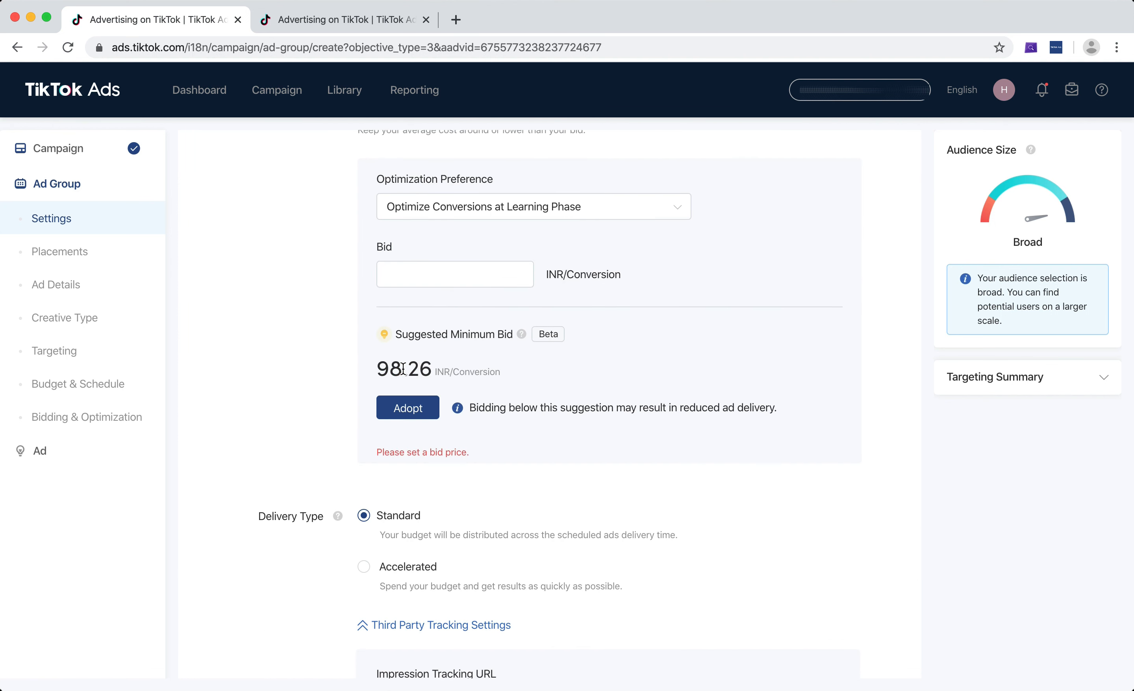
click(408, 407)
click(453, 271)
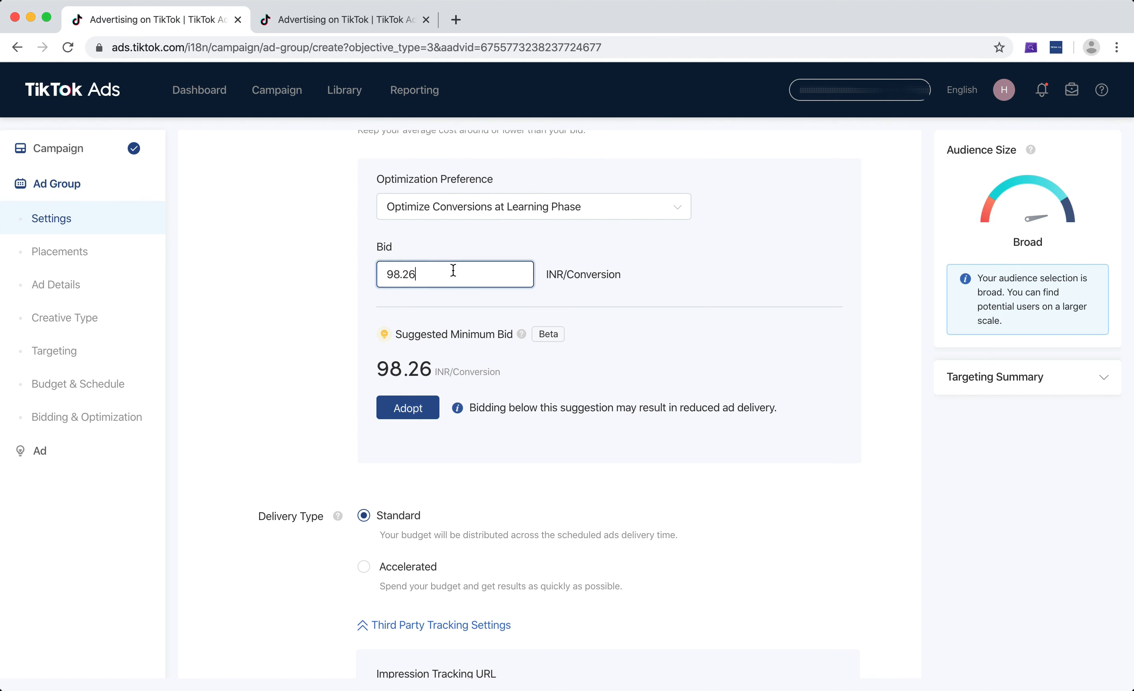
Try a bid of 100, and set the bid to 97 INR per conversion
double_click(454, 270)
text(100)
double_click(467, 270)
text(97)
click(629, 280)
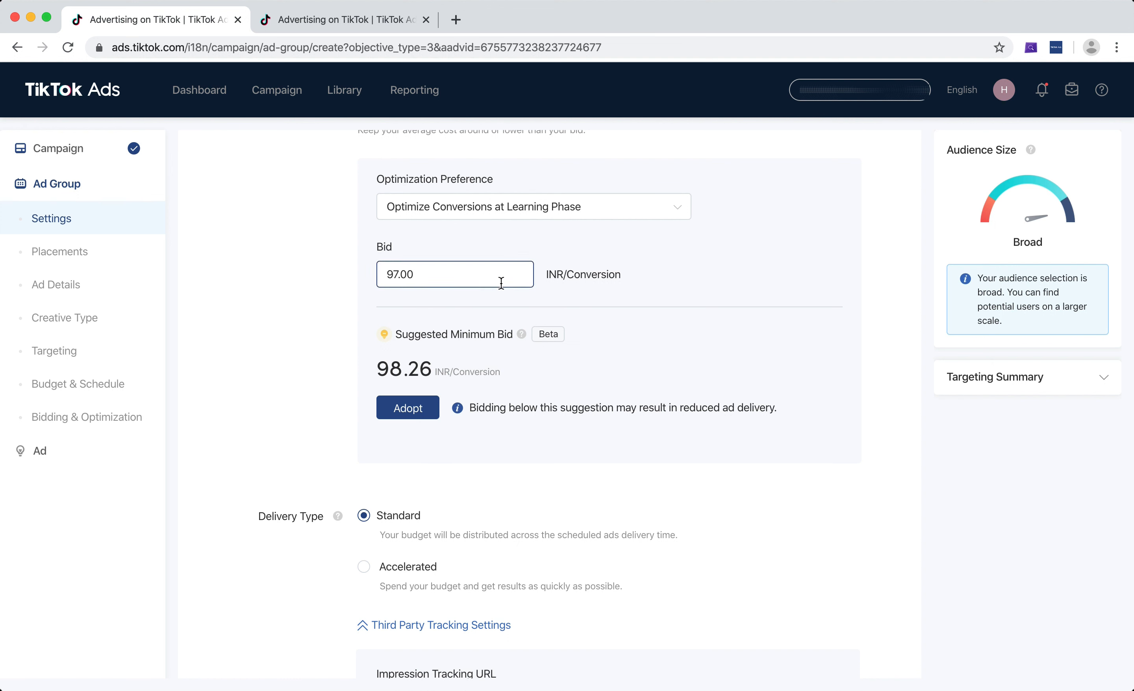
Expand the targeting summary, and set the bid to 100 INR per conversion
click(1093, 377)
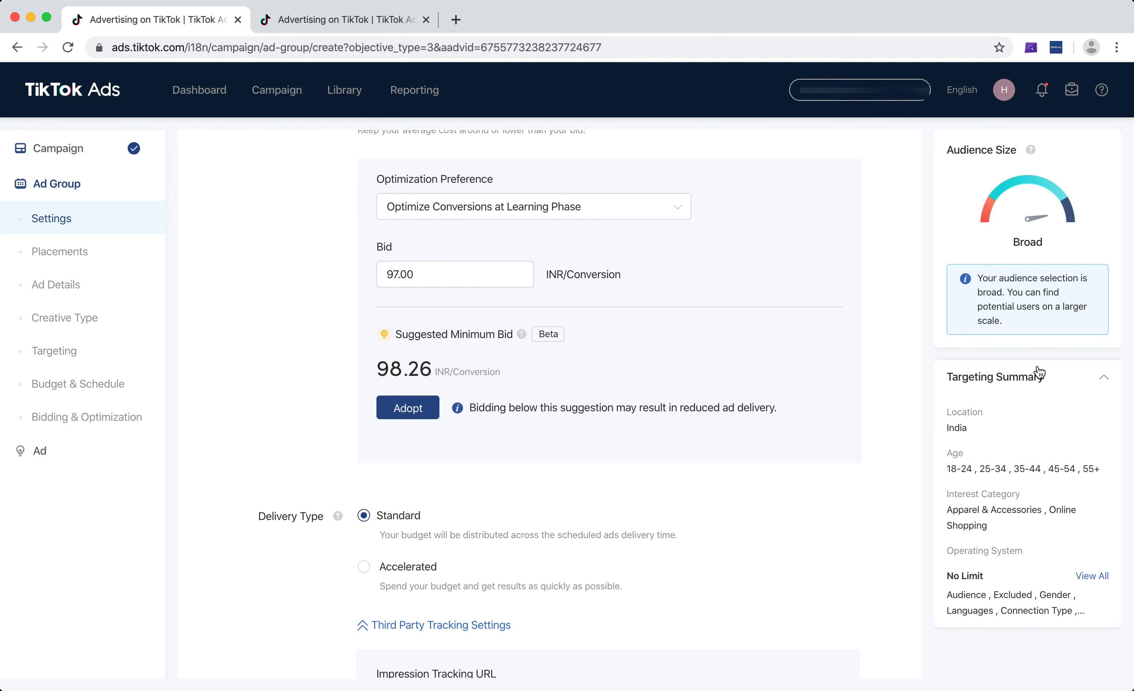
triple_click(486, 281)
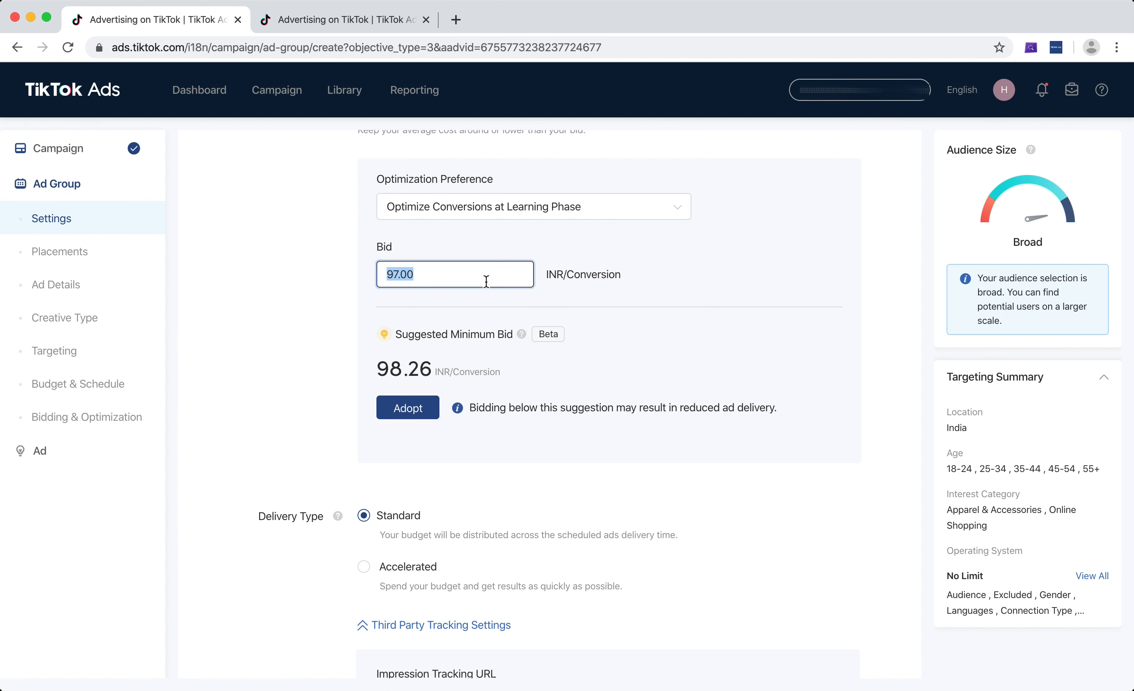
click(420, 411)
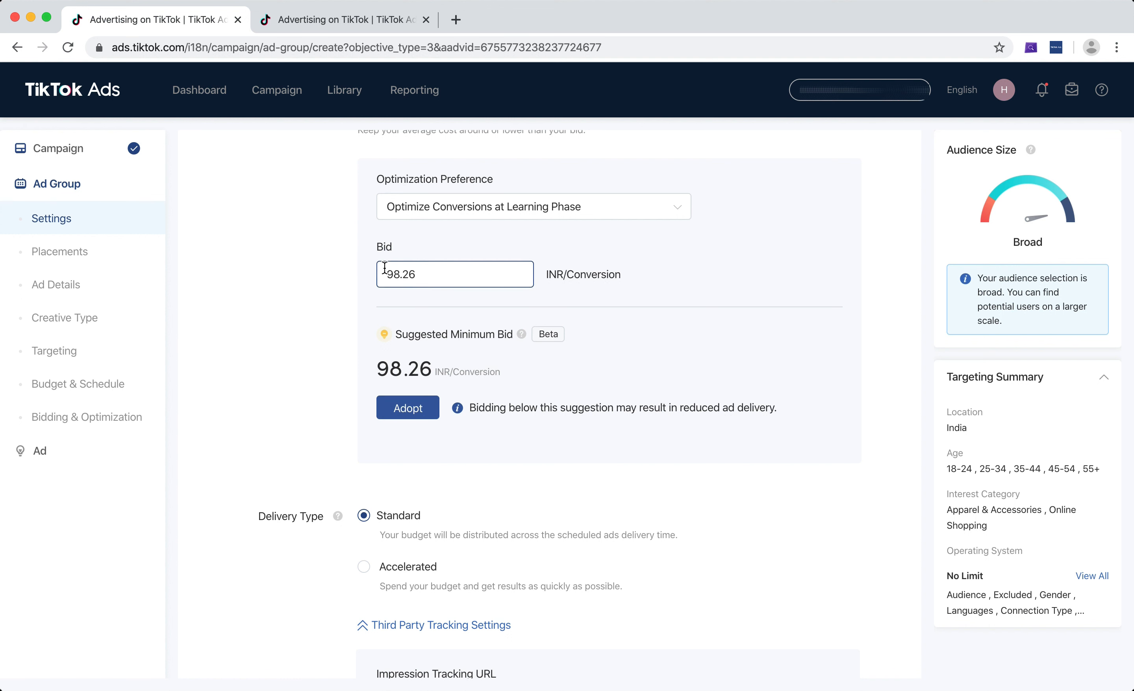
double_click(423, 285)
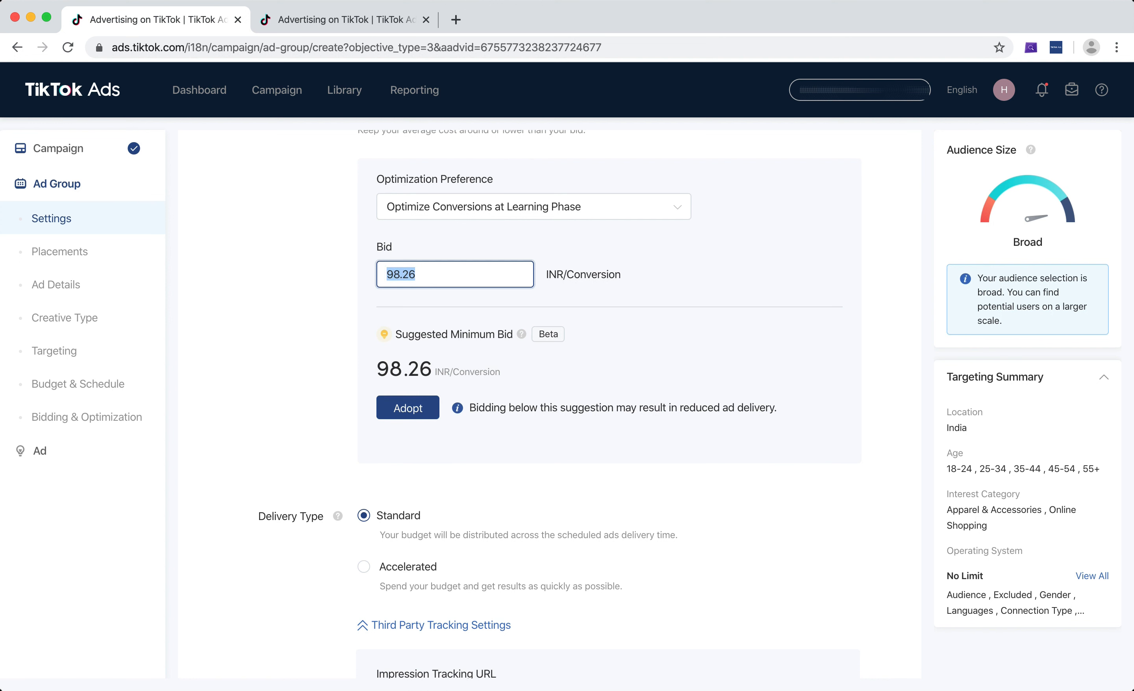
text(100)
click(613, 282)
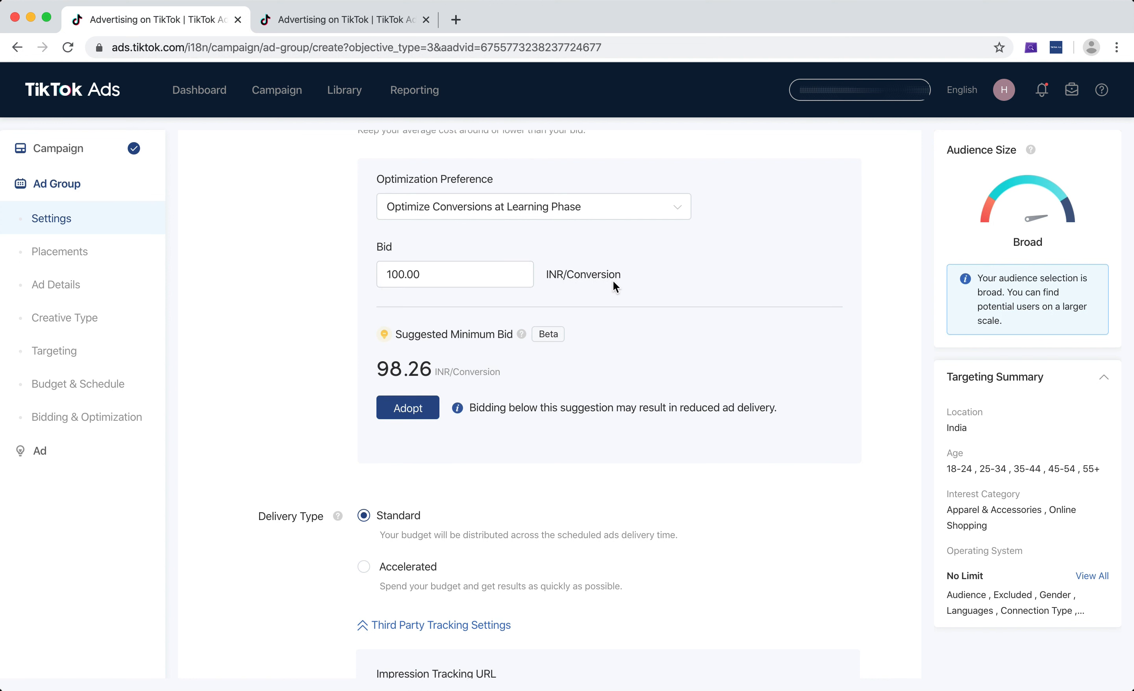
Review the bid strategy and bid amount, the delivery type options and the third-party tracking URL settings
scroll(304, 290, up, 3)
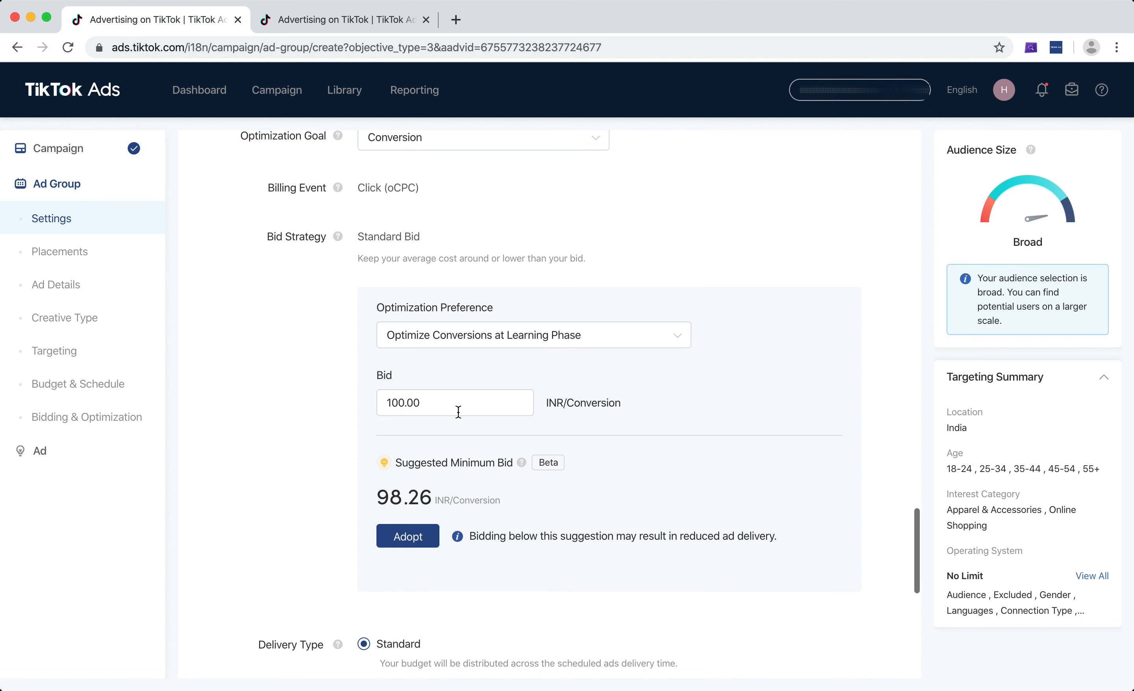
drag(455, 407, 303, 393)
click(286, 394)
scroll(288, 391, up, 1)
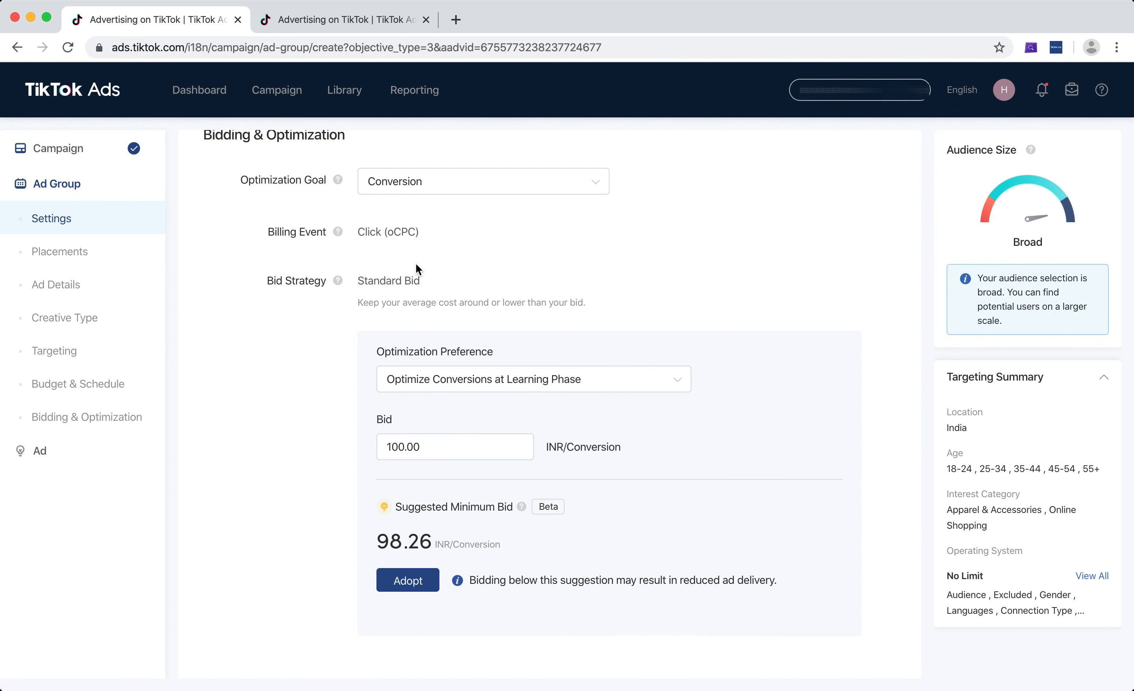
scroll(321, 333, down, 3)
scroll(321, 333, down, 2)
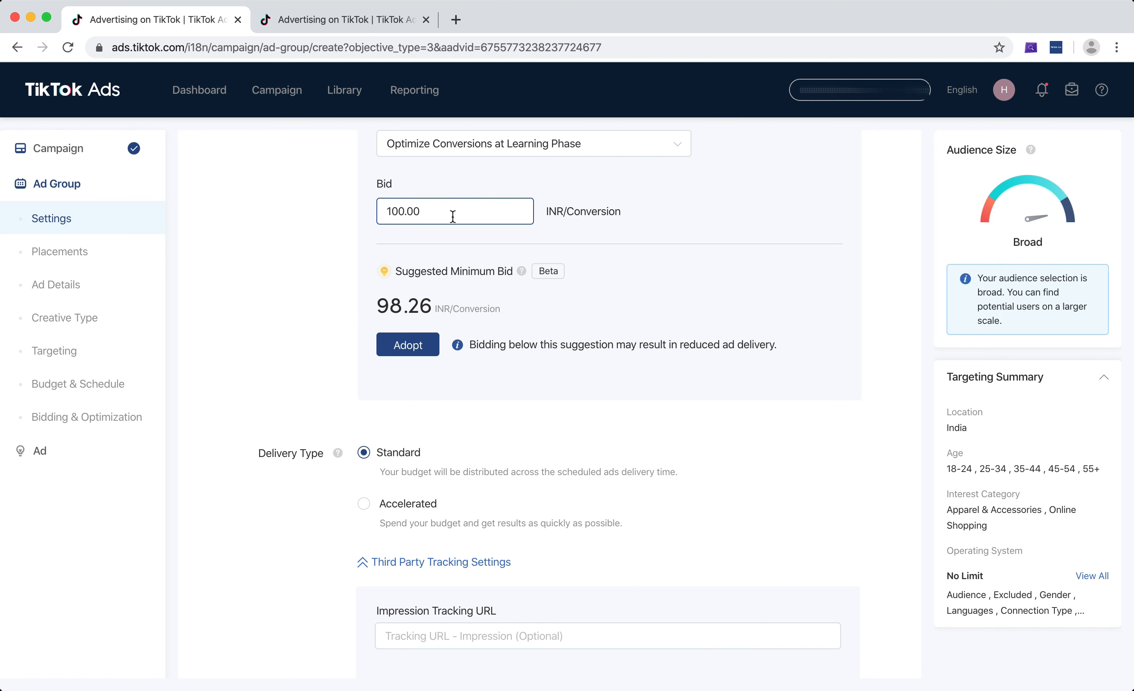
drag(453, 217, 350, 208)
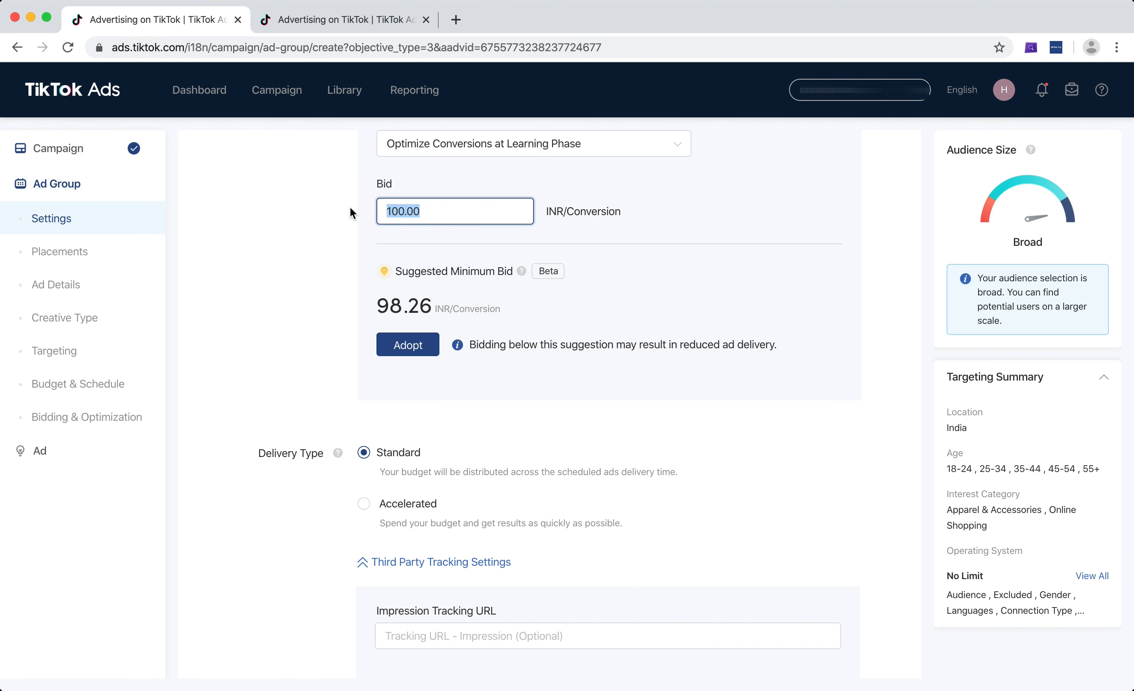
click(317, 229)
scroll(295, 340, down, 4)
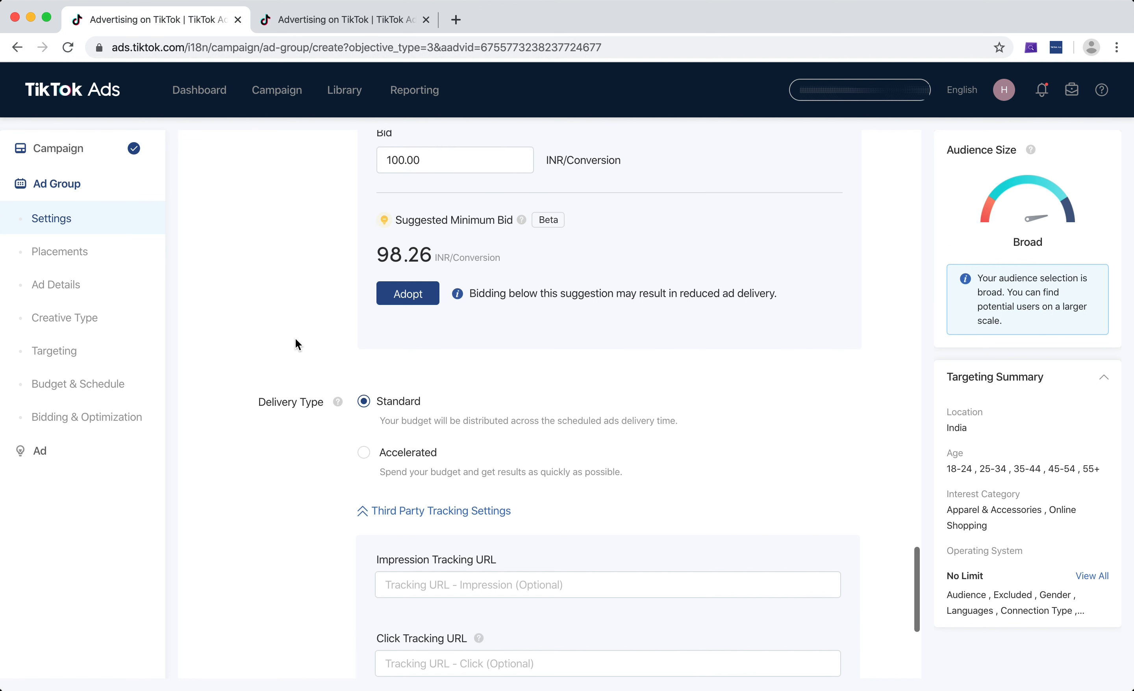
scroll(295, 339, down, 3)
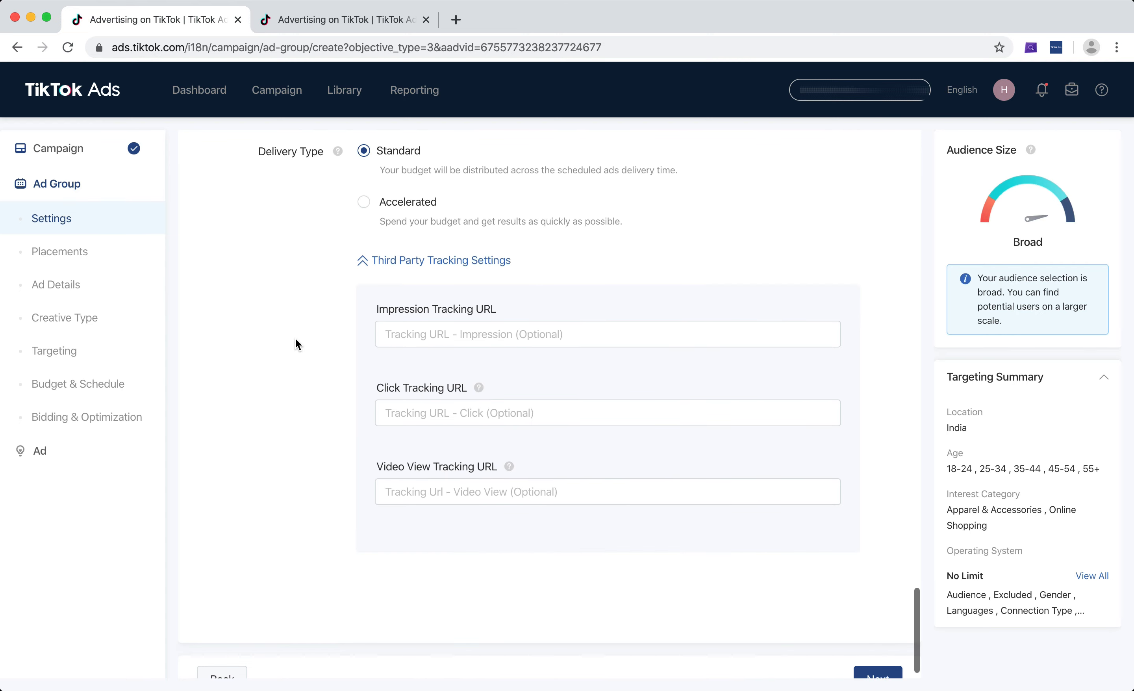
scroll(327, 281, up, 1)
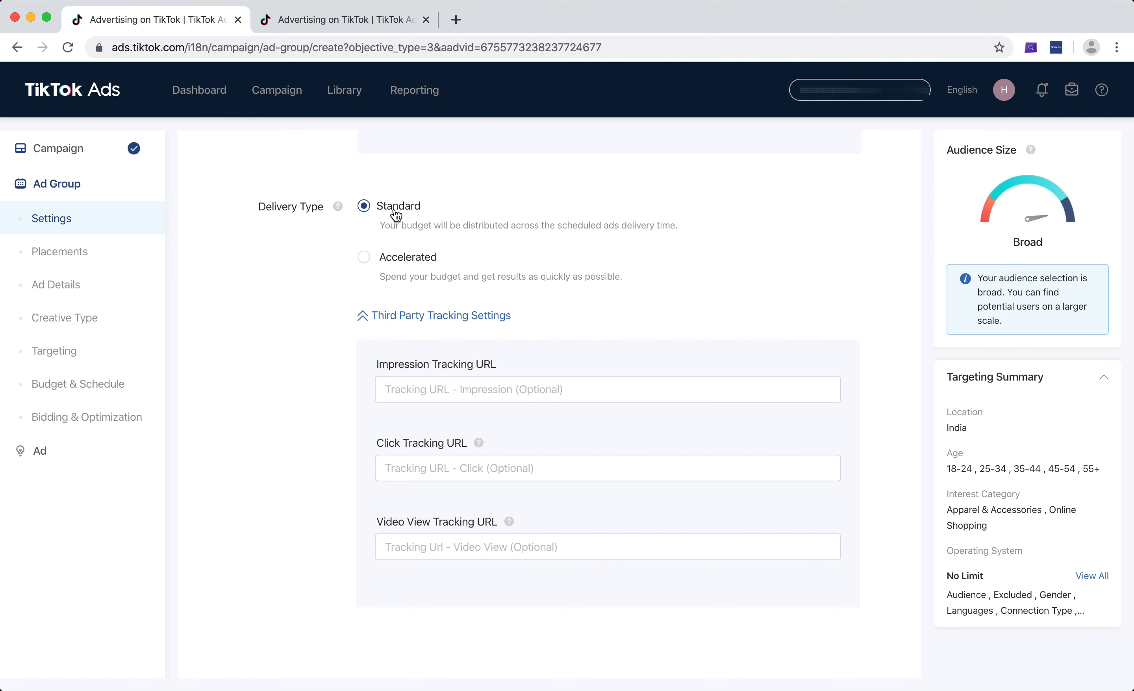
scroll(317, 271, down, 3)
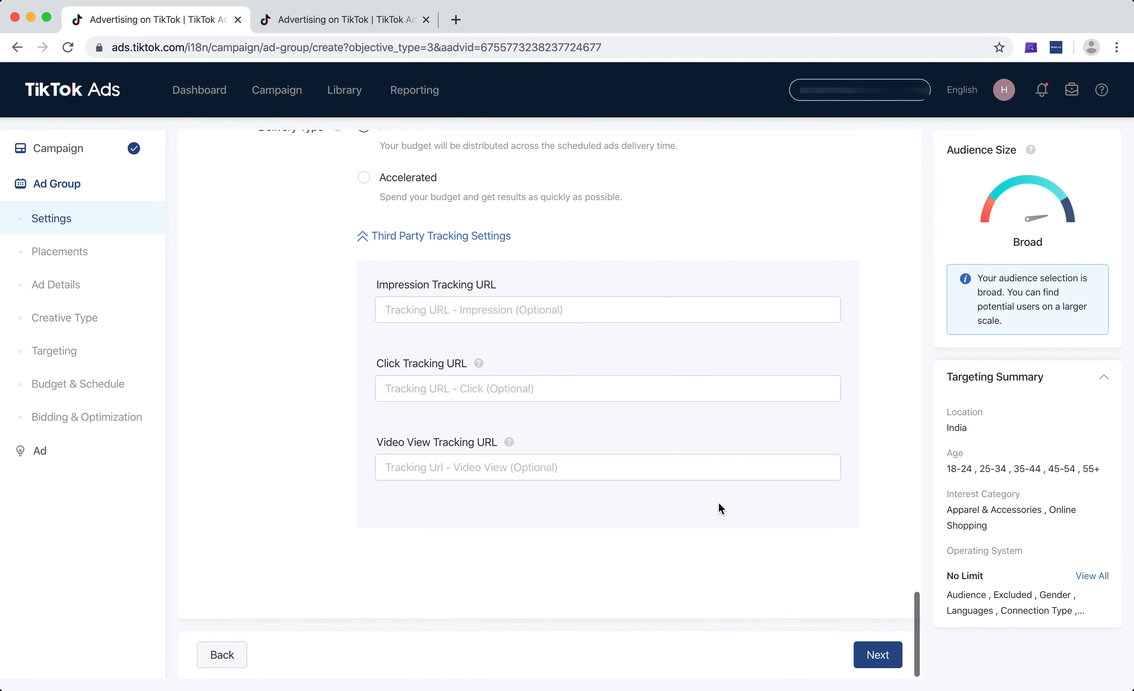
scroll(691, 509, up, 2)
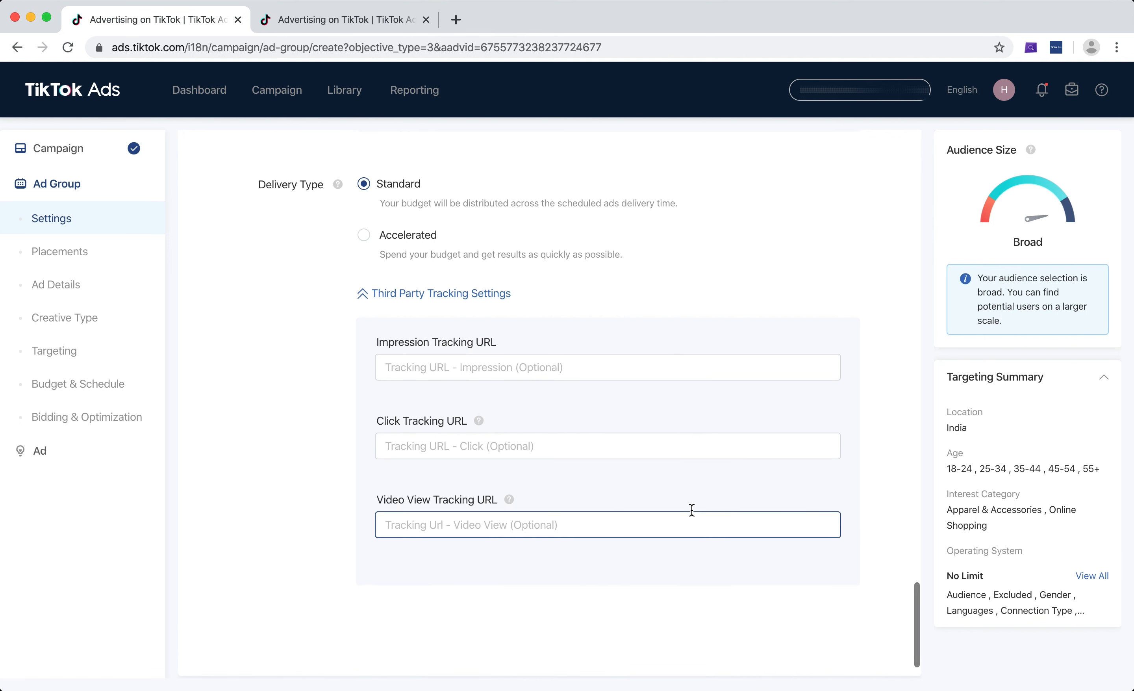
Recheck the ad group's name and placements, and choose Complete Payment (Purchase) as the TikTok Pixel event
scroll(691, 509, up, 1)
scroll(691, 509, up, 15)
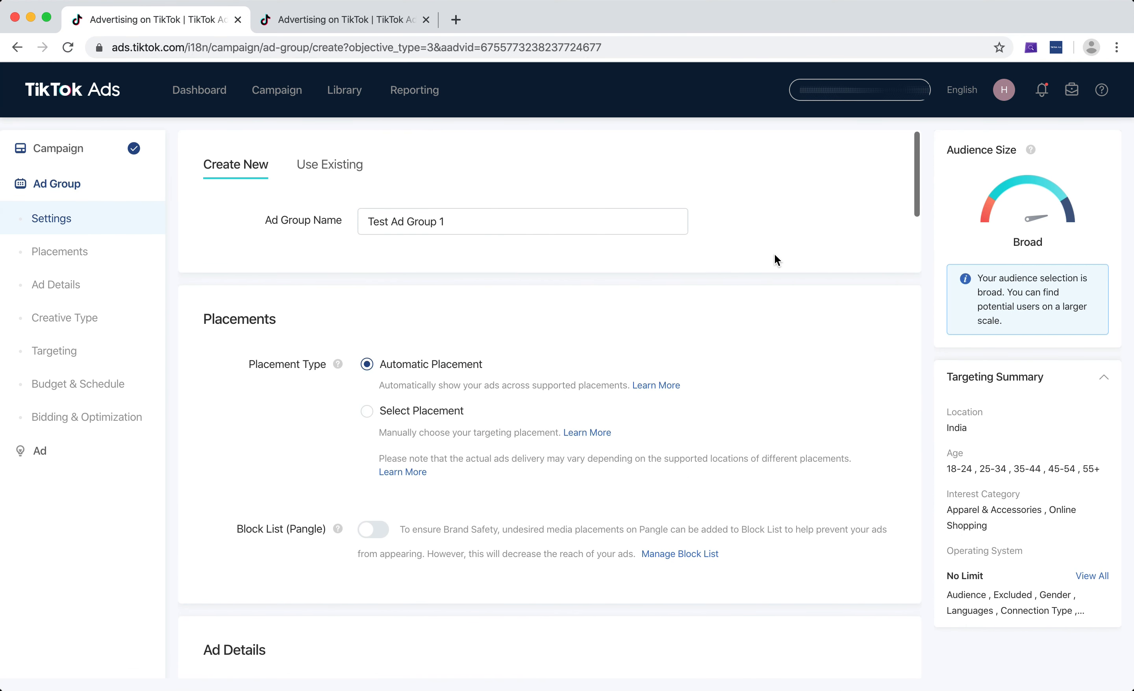
scroll(793, 233, down, 1)
click(475, 213)
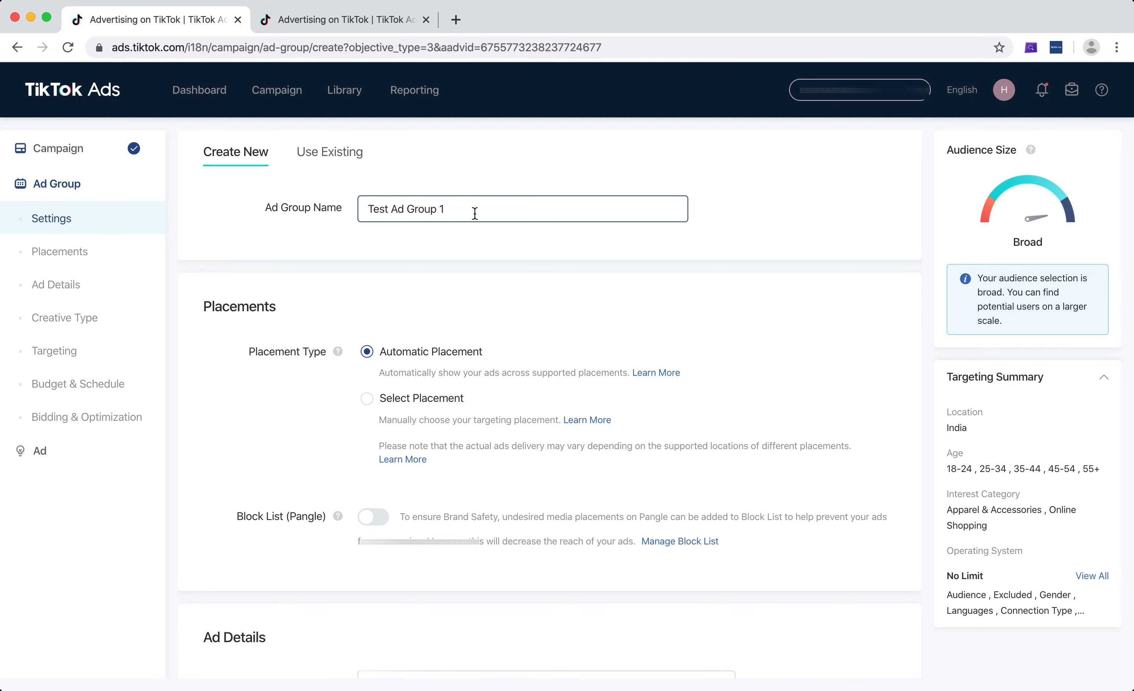
scroll(465, 224, down, 10)
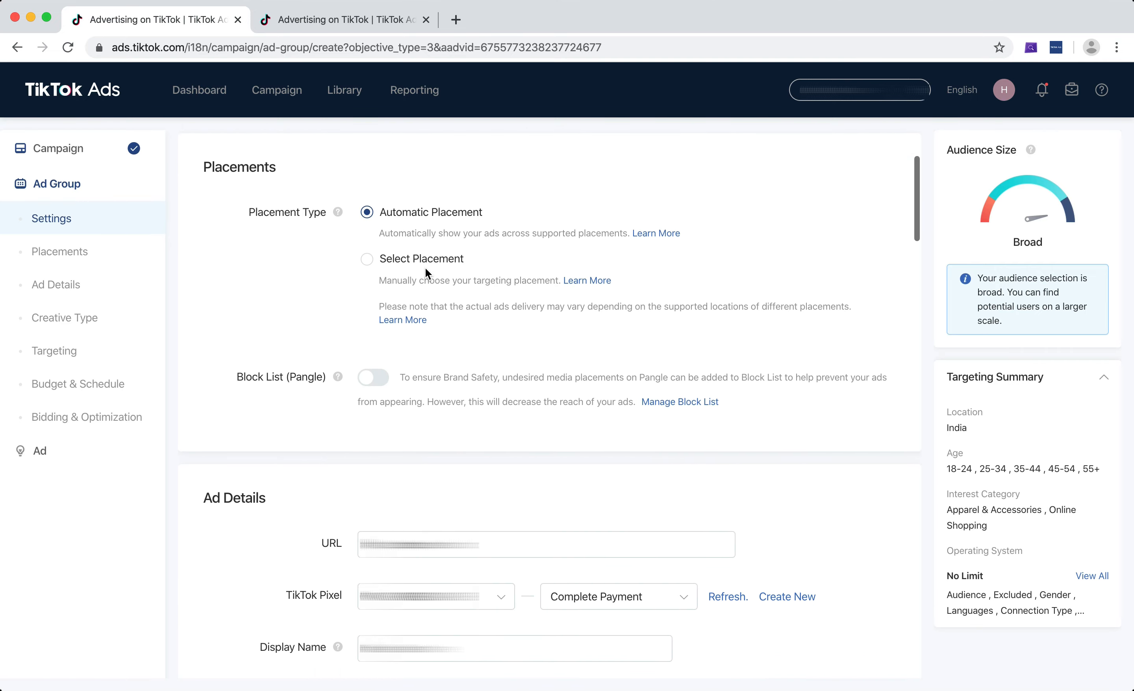
scroll(425, 267, down, 15)
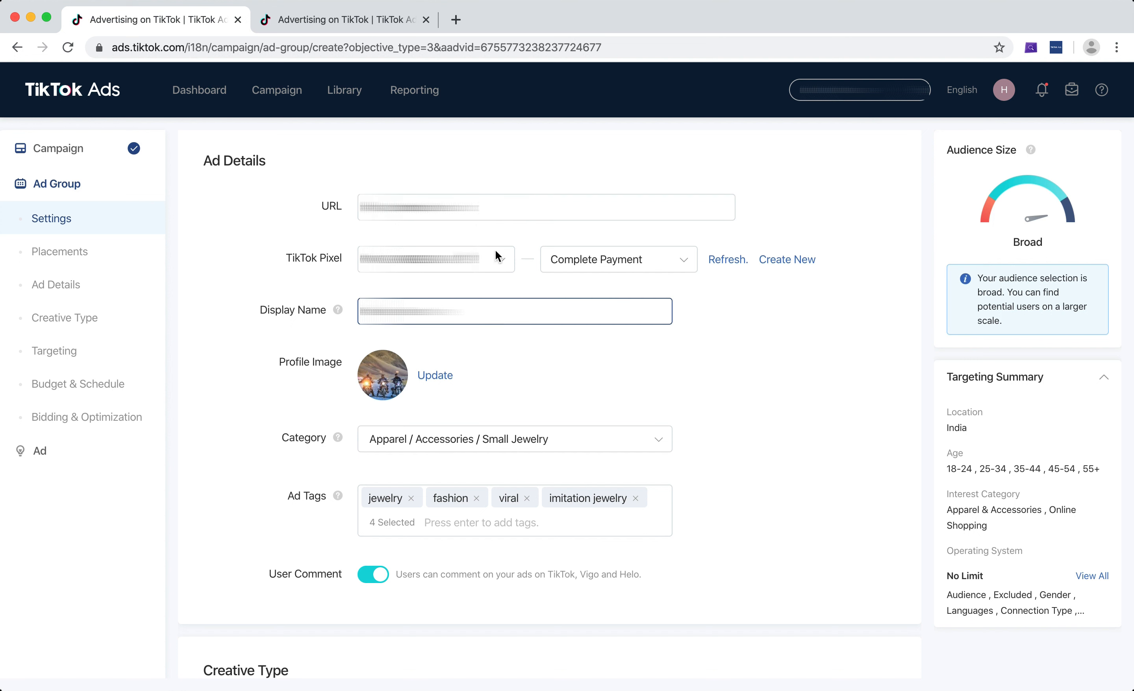
click(614, 262)
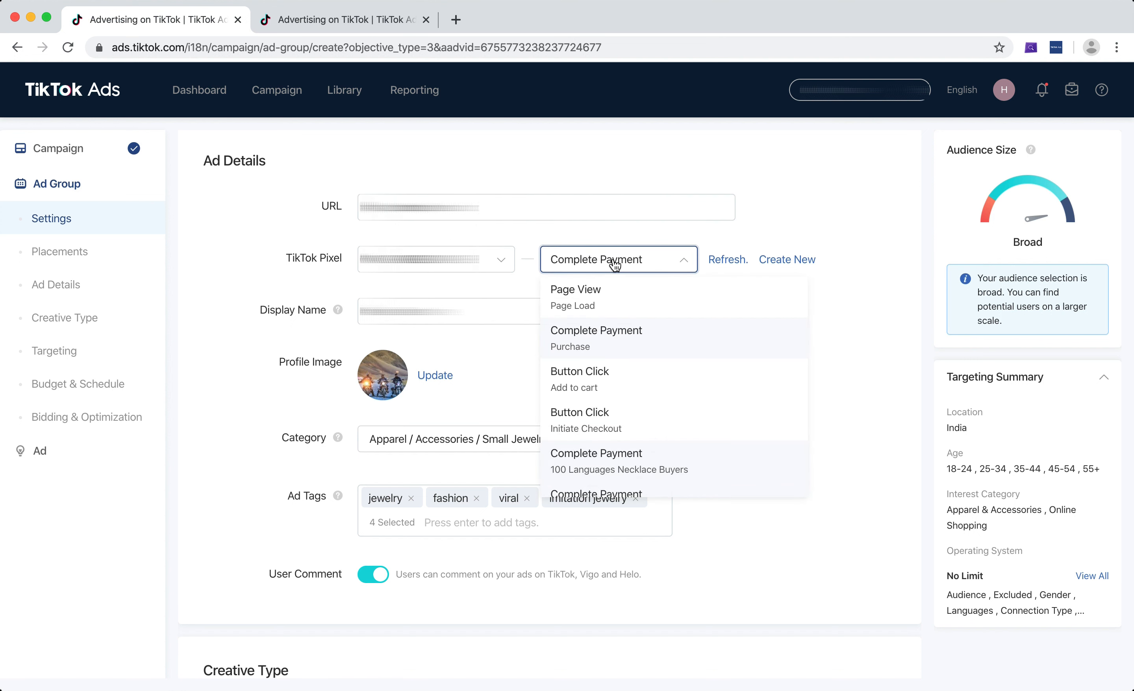
click(617, 345)
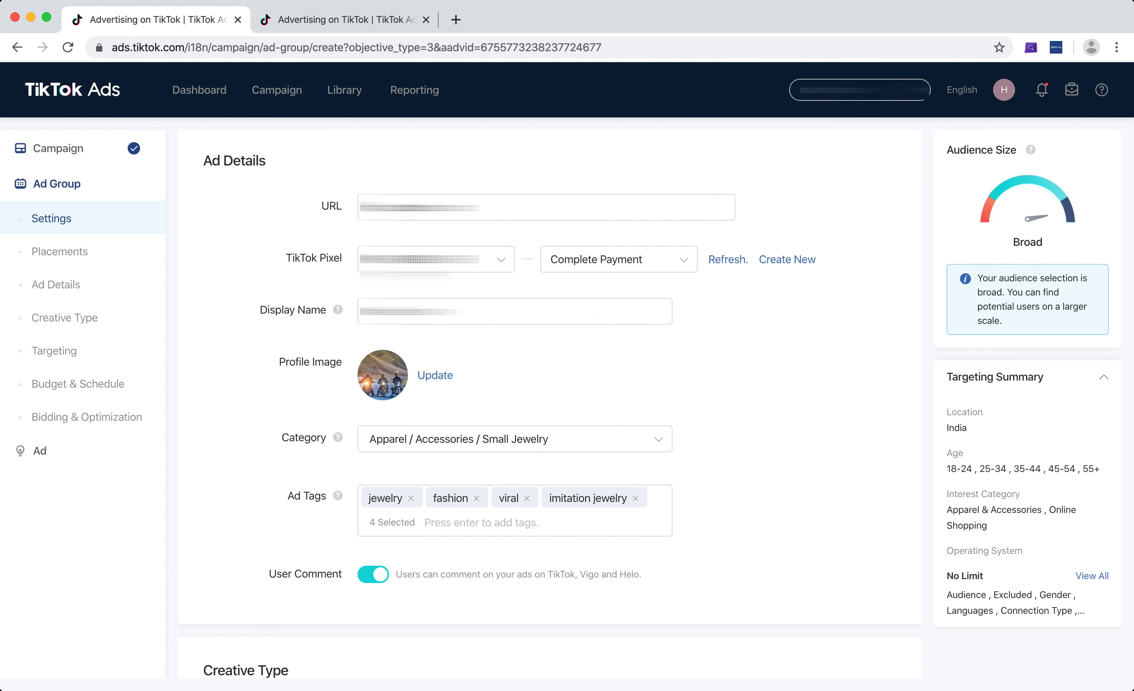
Check the ad group's display name, profile image, category, ad tags, user comment and creative type settings
click(293, 311)
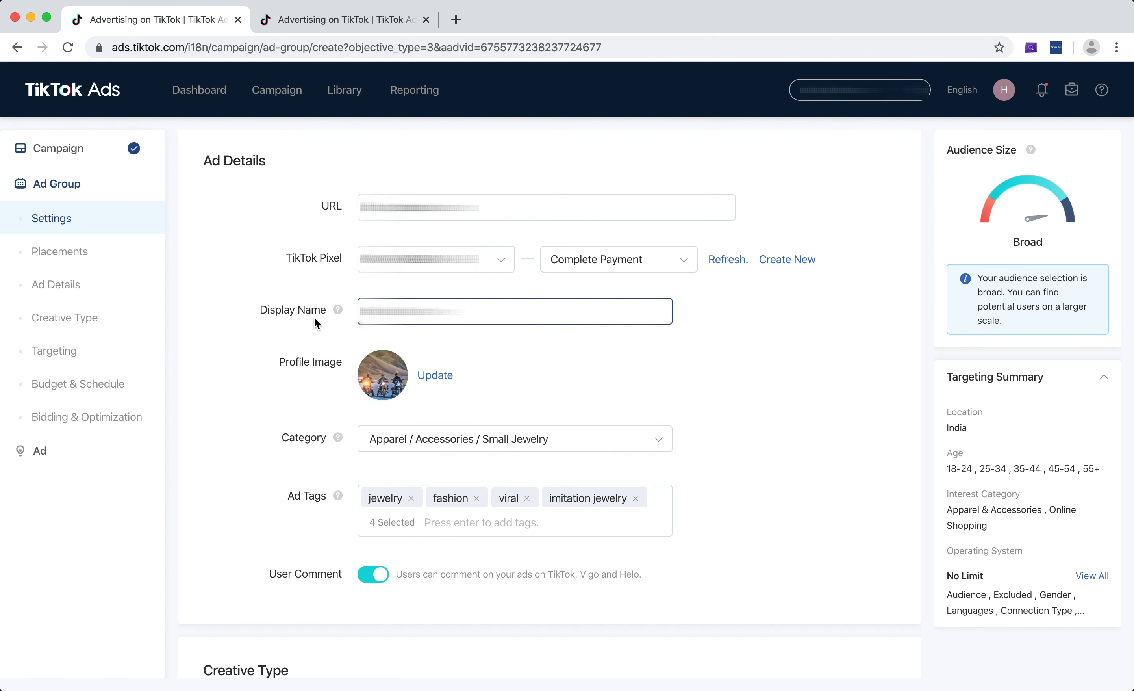
scroll(311, 318, down, 3)
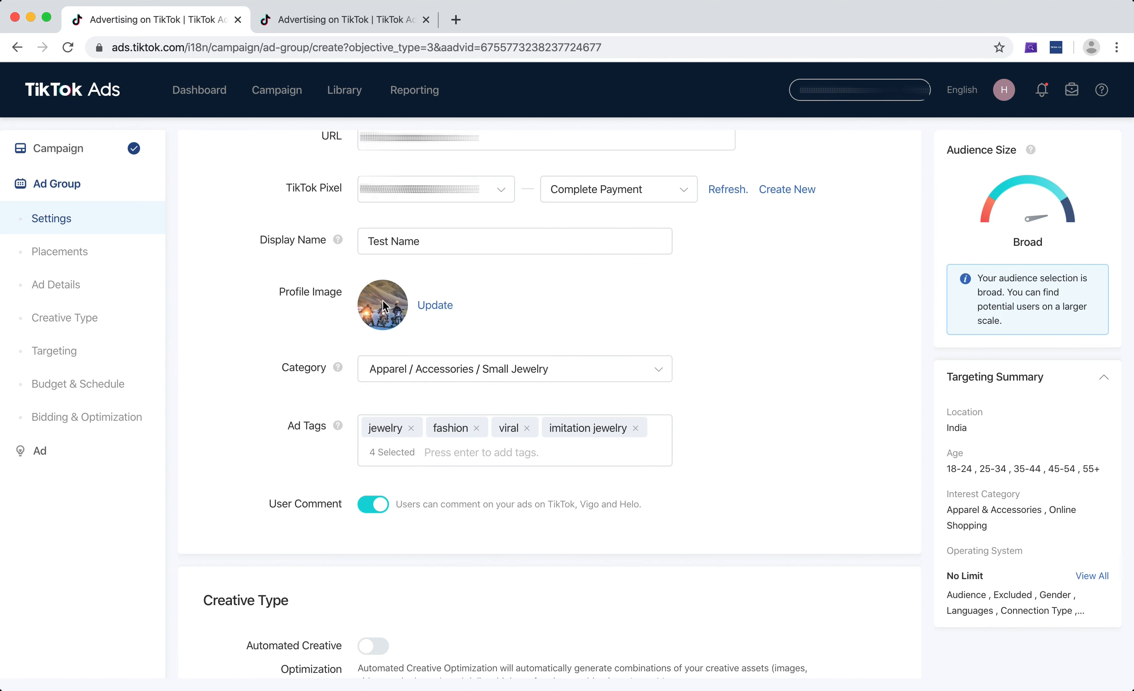
scroll(285, 320, down, 3)
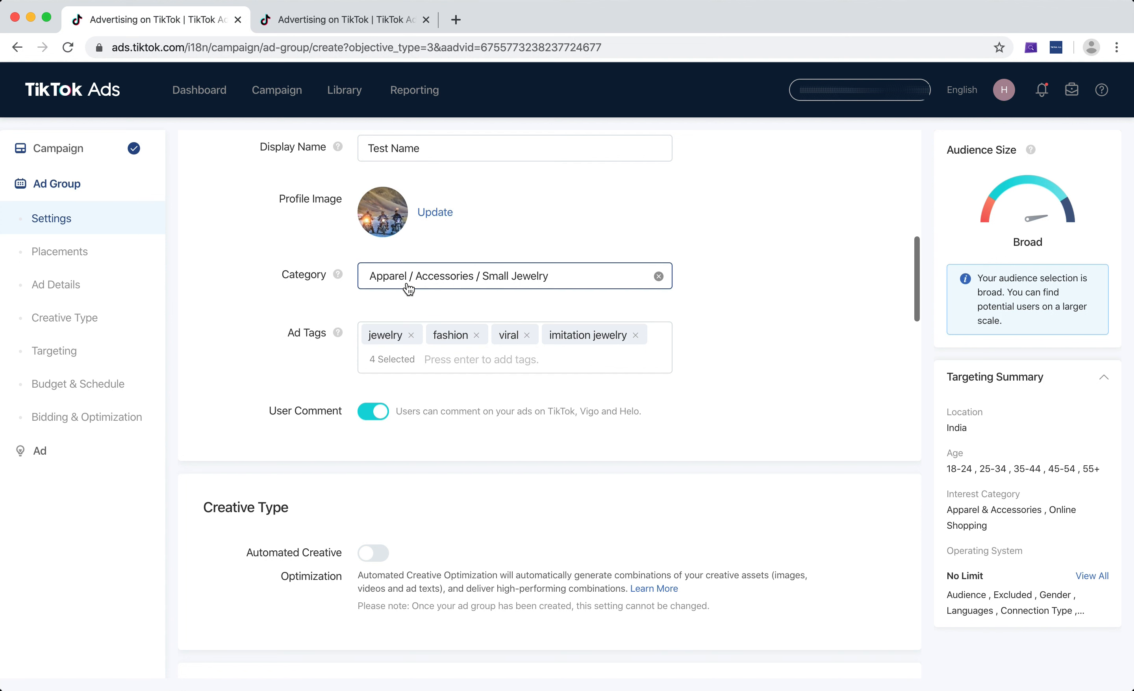
scroll(261, 302, down, 1)
scroll(273, 363, down, 4)
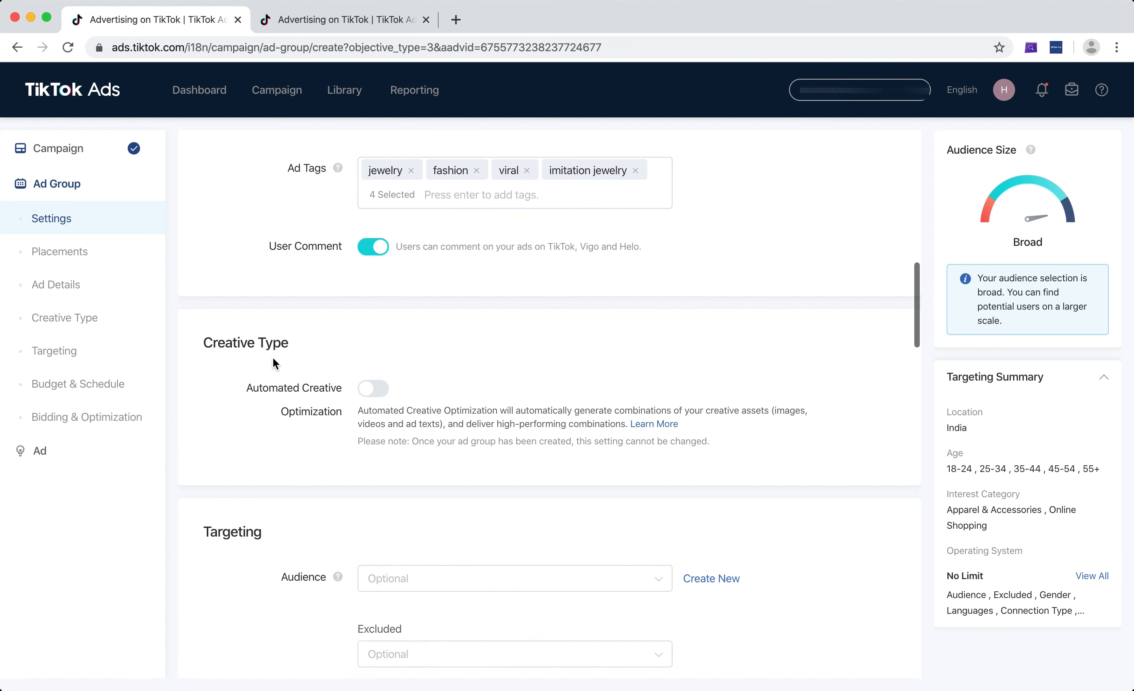
scroll(306, 299, down, 1)
scroll(306, 300, up, 1)
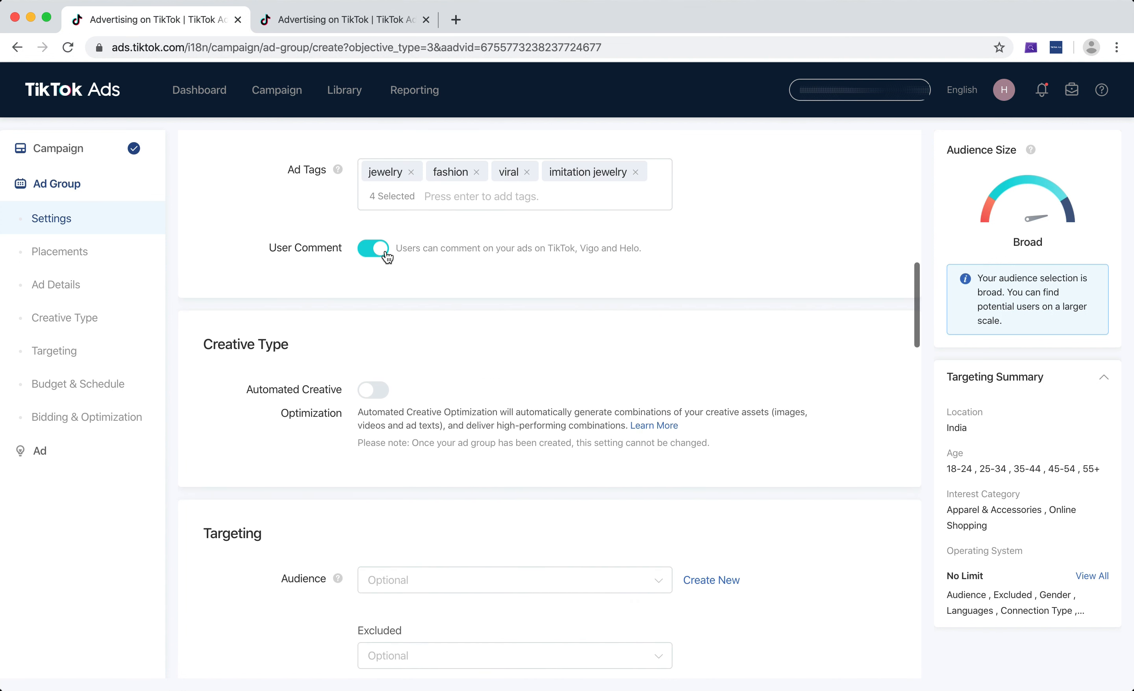
scroll(262, 274, down, 5)
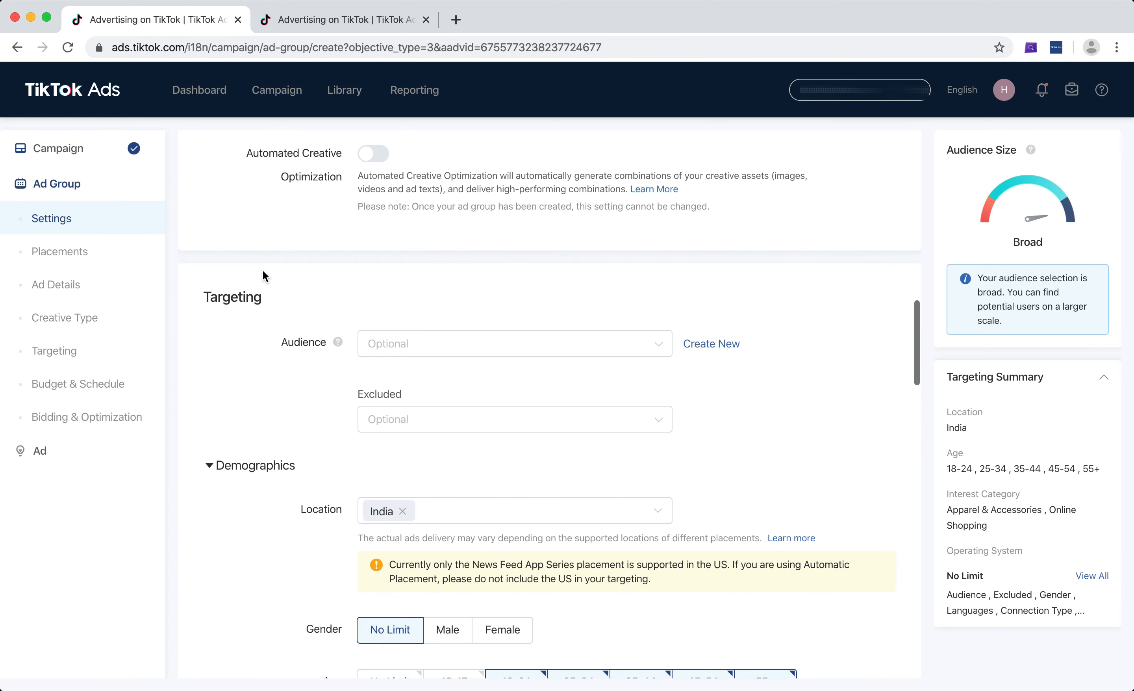
scroll(397, 177, up, 1)
Check the ad group's audience, demographics, interest categories, budget and schedule, and bidding and optimization settings
scroll(311, 263, down, 2)
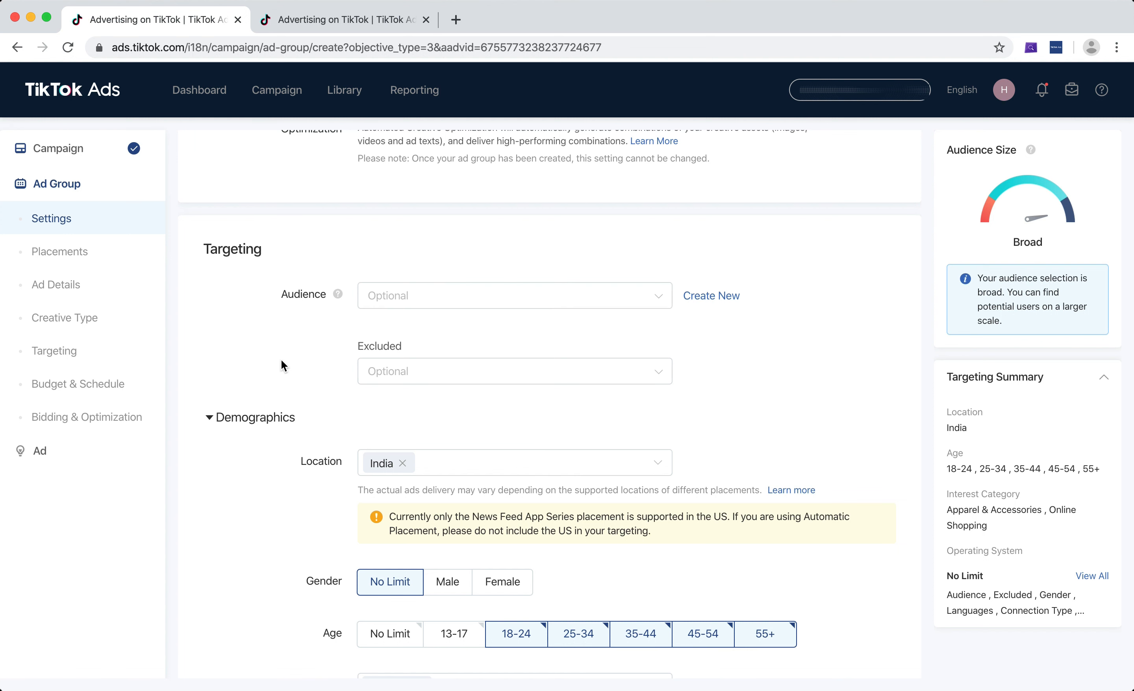
scroll(281, 360, down, 5)
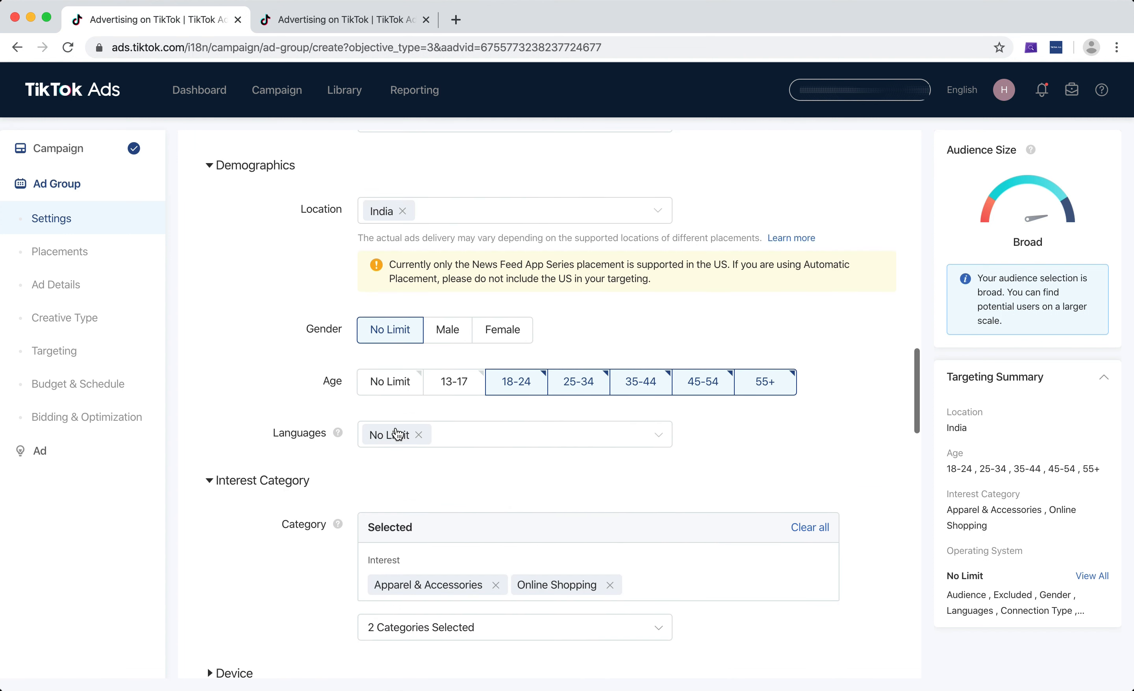
scroll(397, 433, down, 7)
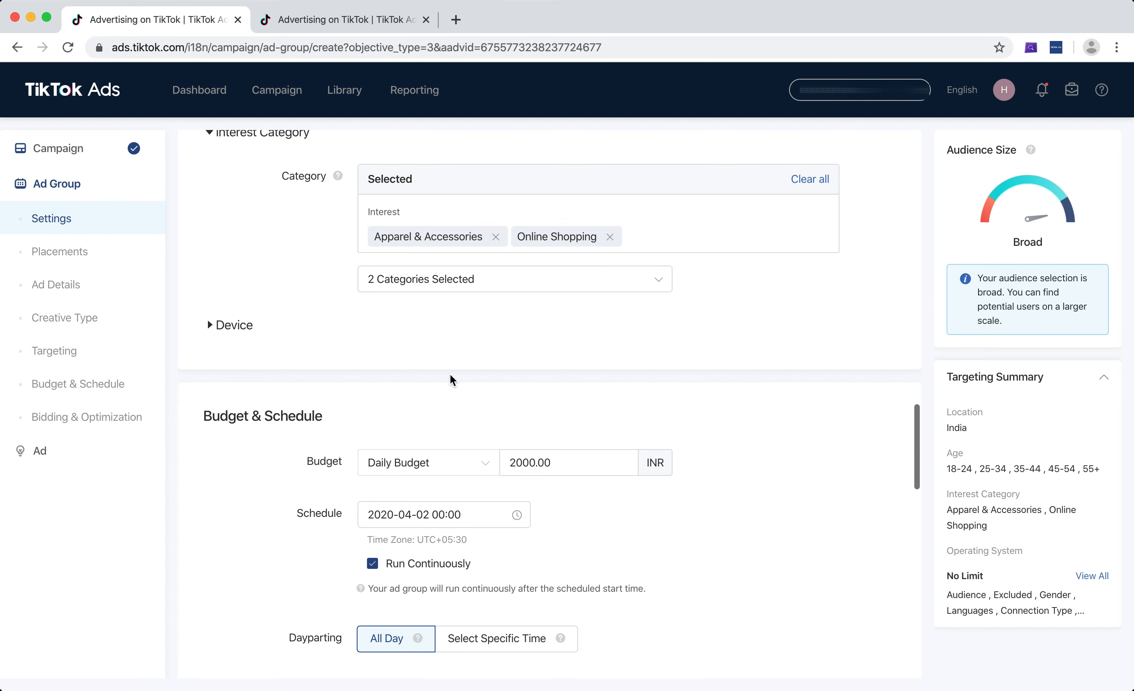
scroll(450, 307, up, 2)
scroll(449, 307, down, 3)
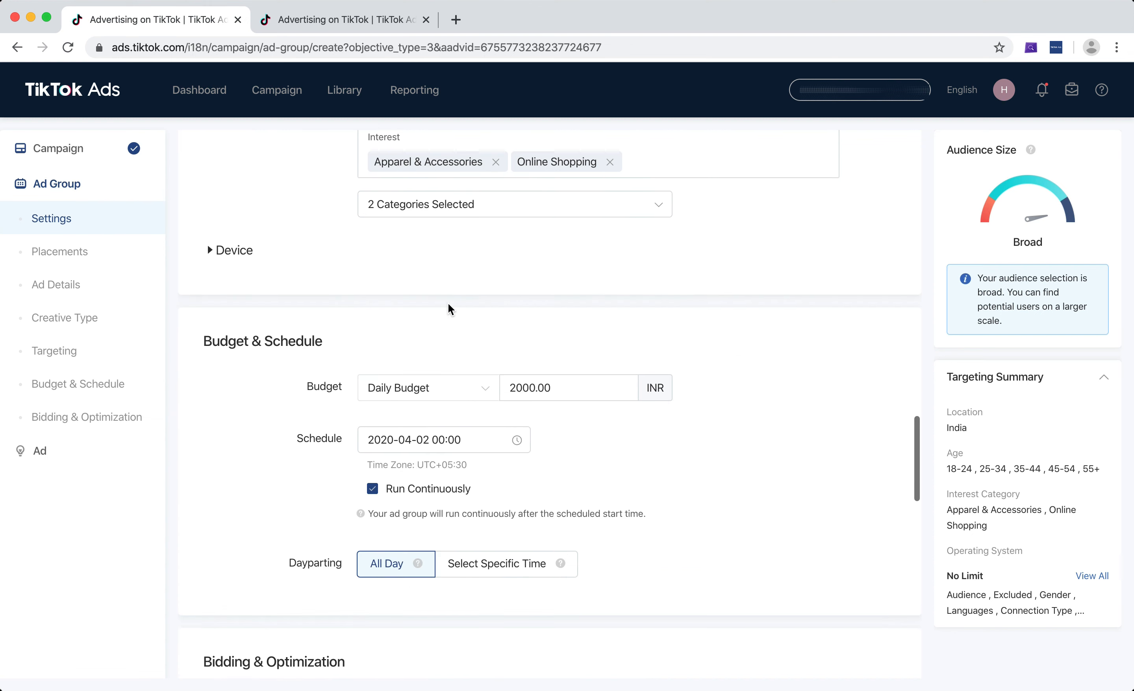
scroll(449, 303, down, 5)
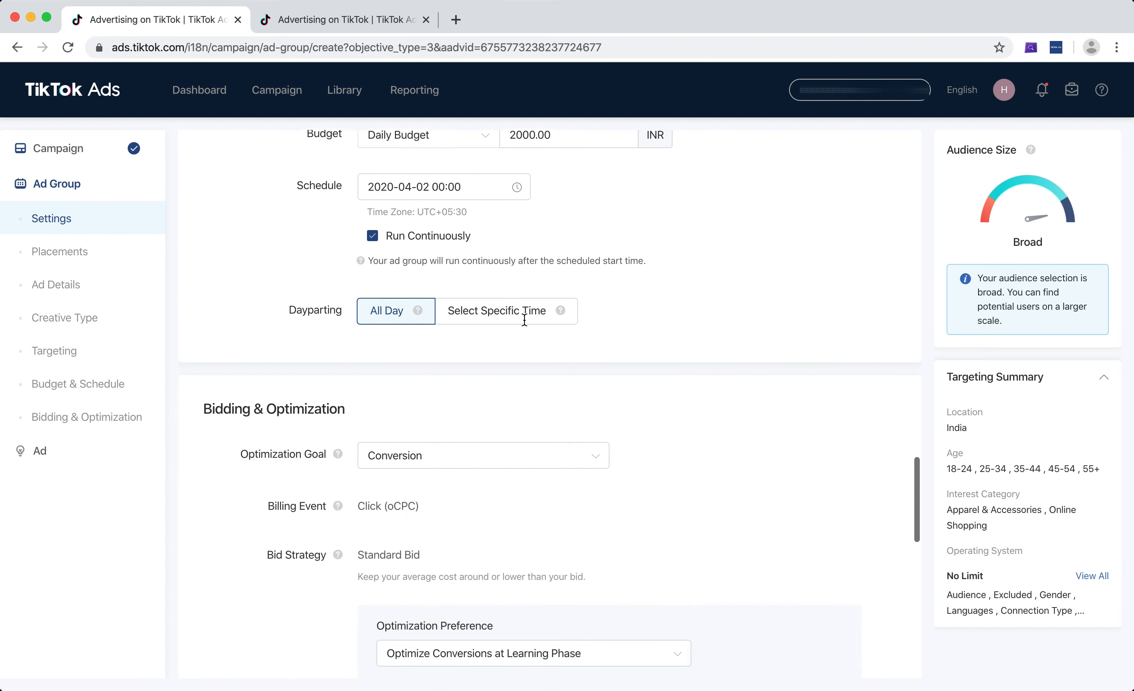
scroll(525, 319, down, 5)
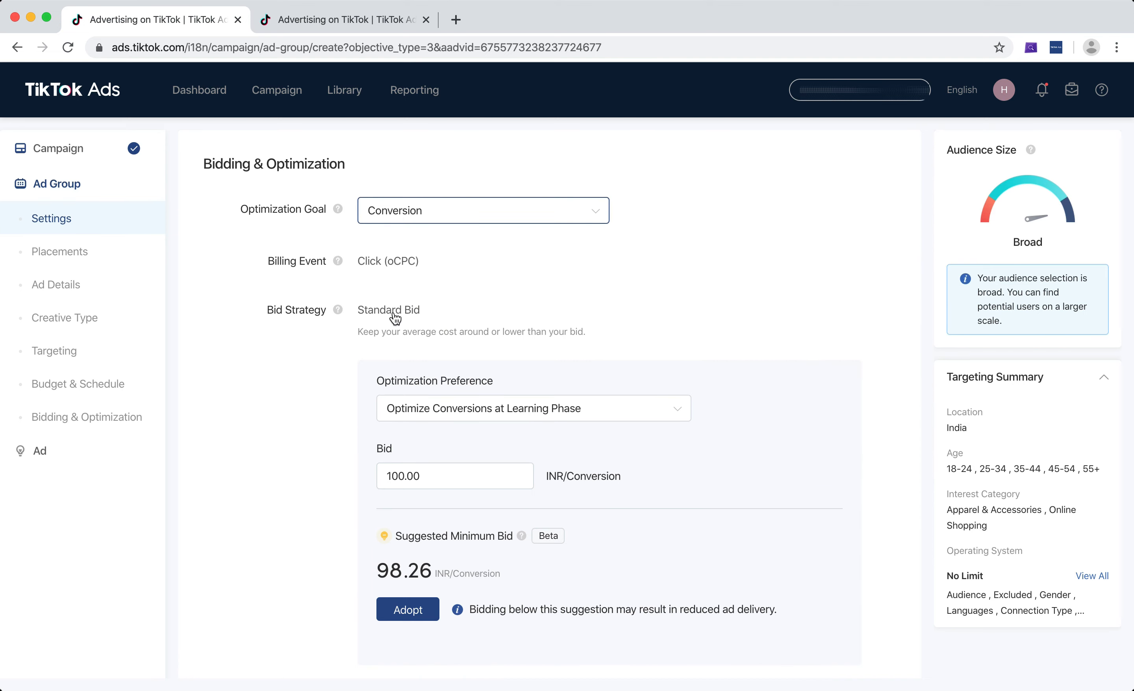
scroll(400, 454, up, 7)
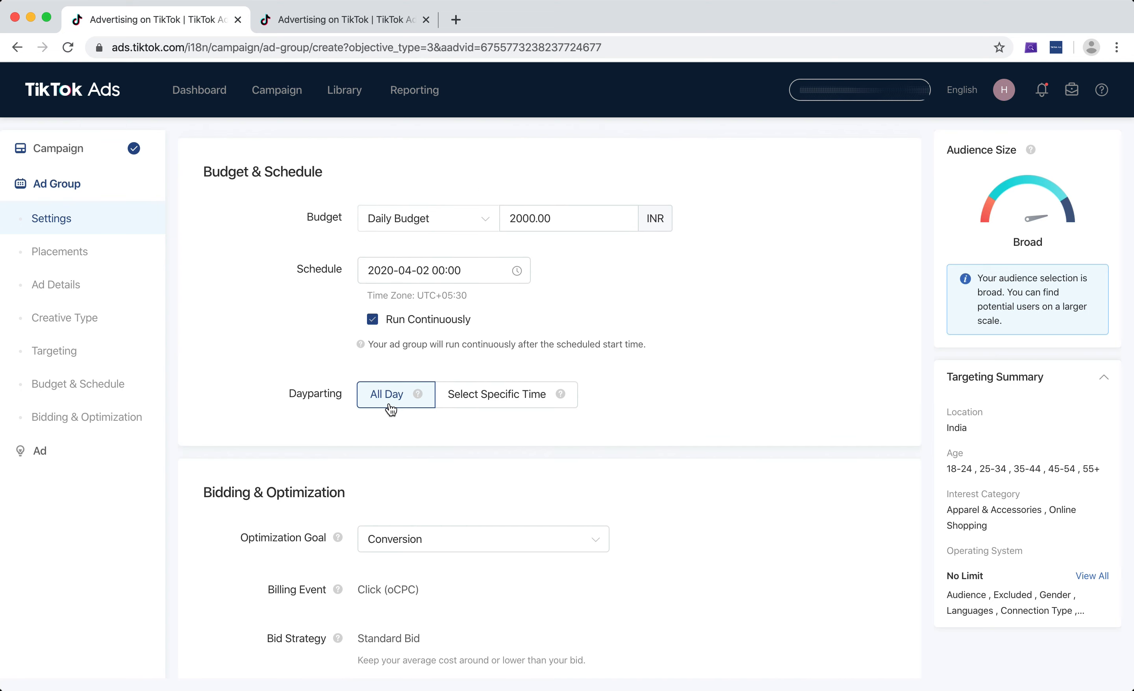
Examine the daily budget amount in the ad group's budget and schedule settings
double_click(576, 220)
click(590, 226)
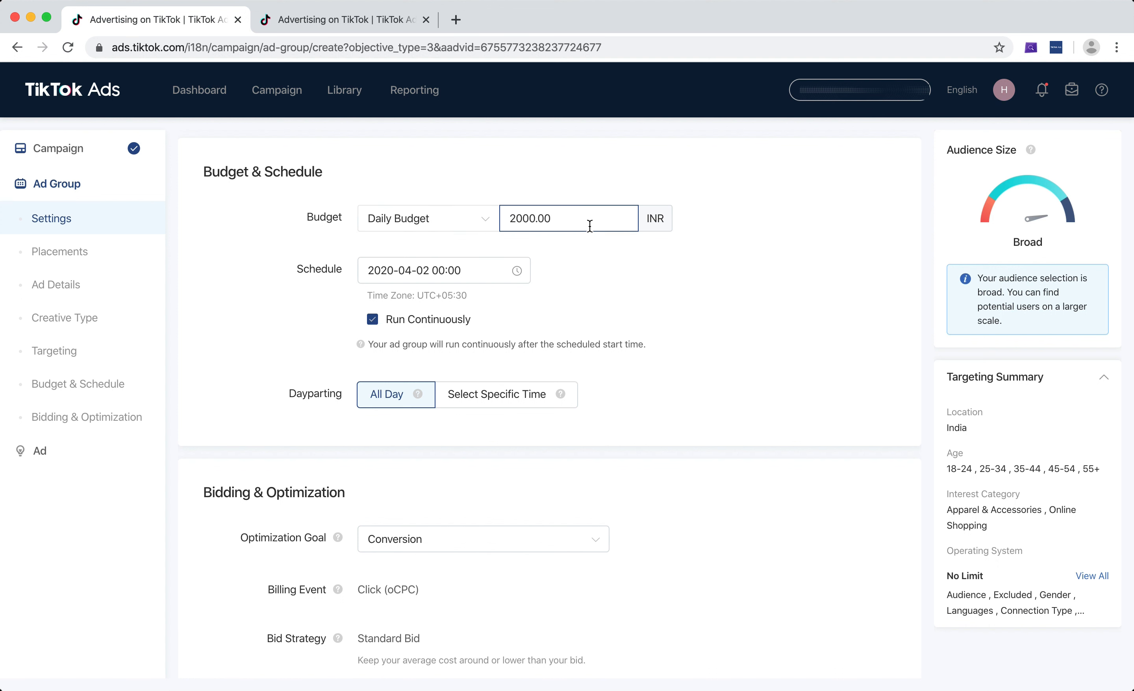
double_click(582, 225)
click(591, 226)
scroll(917, 314, down, 5)
scroll(916, 309, up, 5)
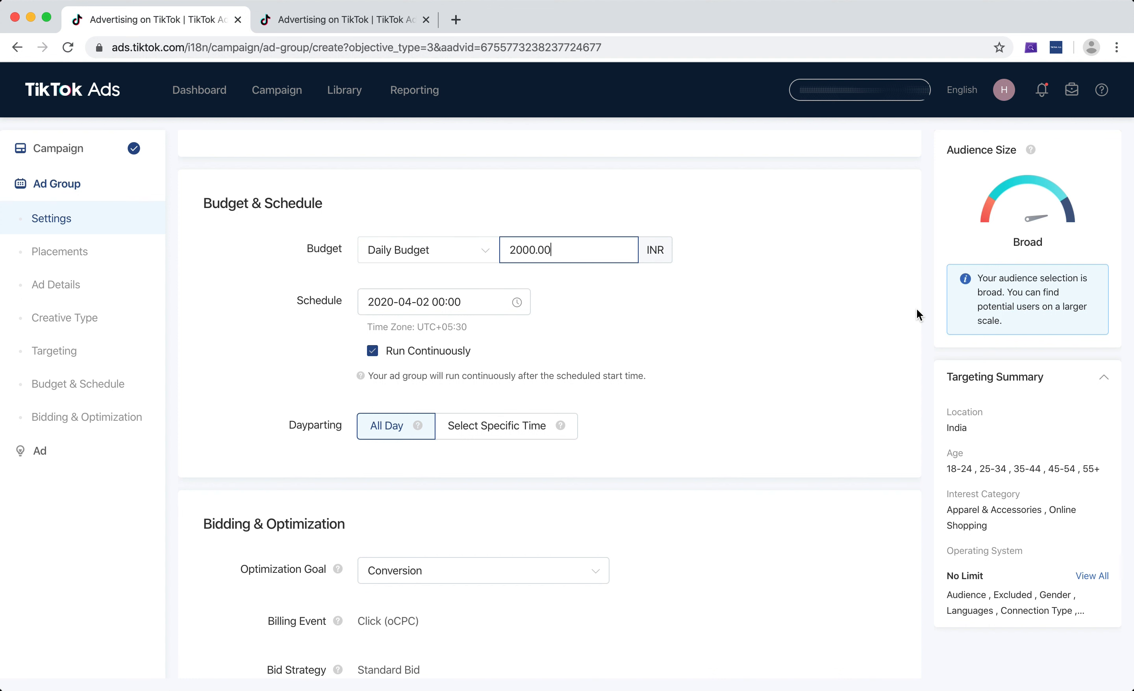
Recheck the ad group's schedule, bid, delivery type and tracking settings, and continue to the ad creation stage
scroll(917, 309, down, 3)
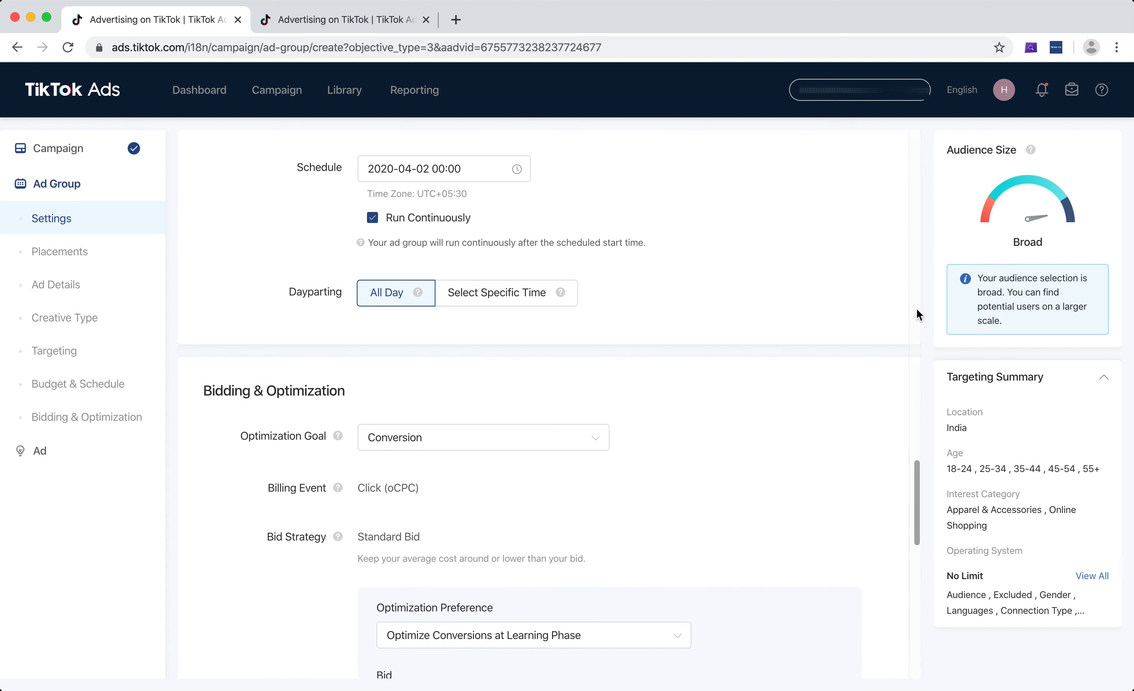
scroll(917, 309, up, 1)
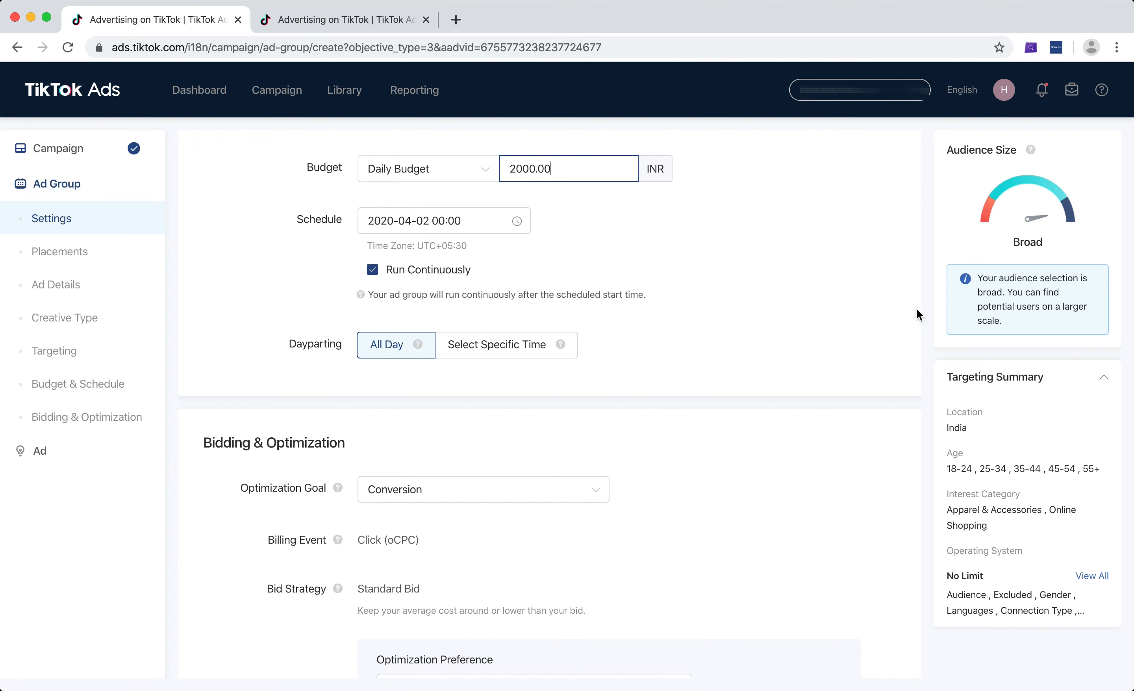
scroll(917, 309, down, 9)
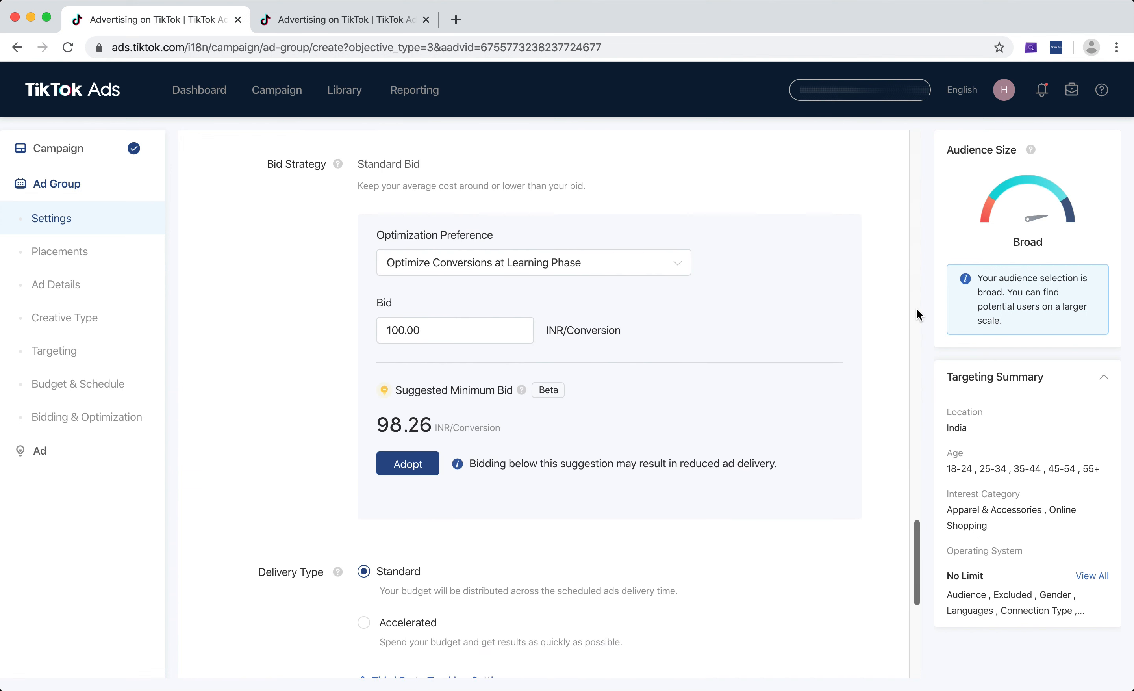
scroll(916, 309, down, 10)
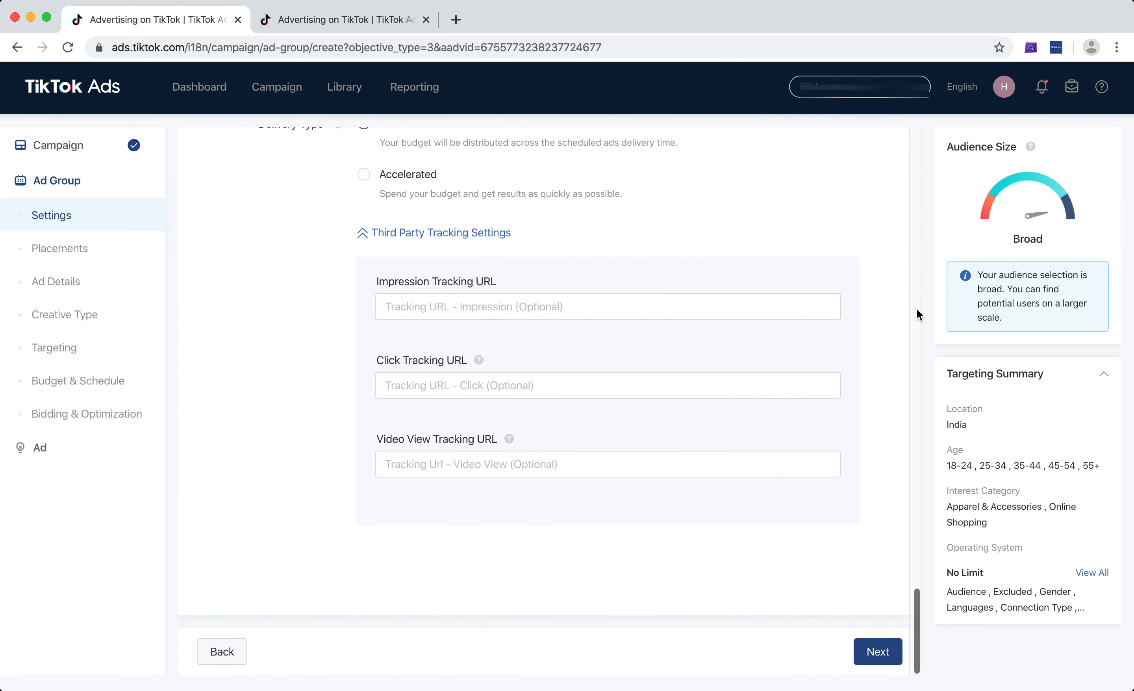
click(878, 652)
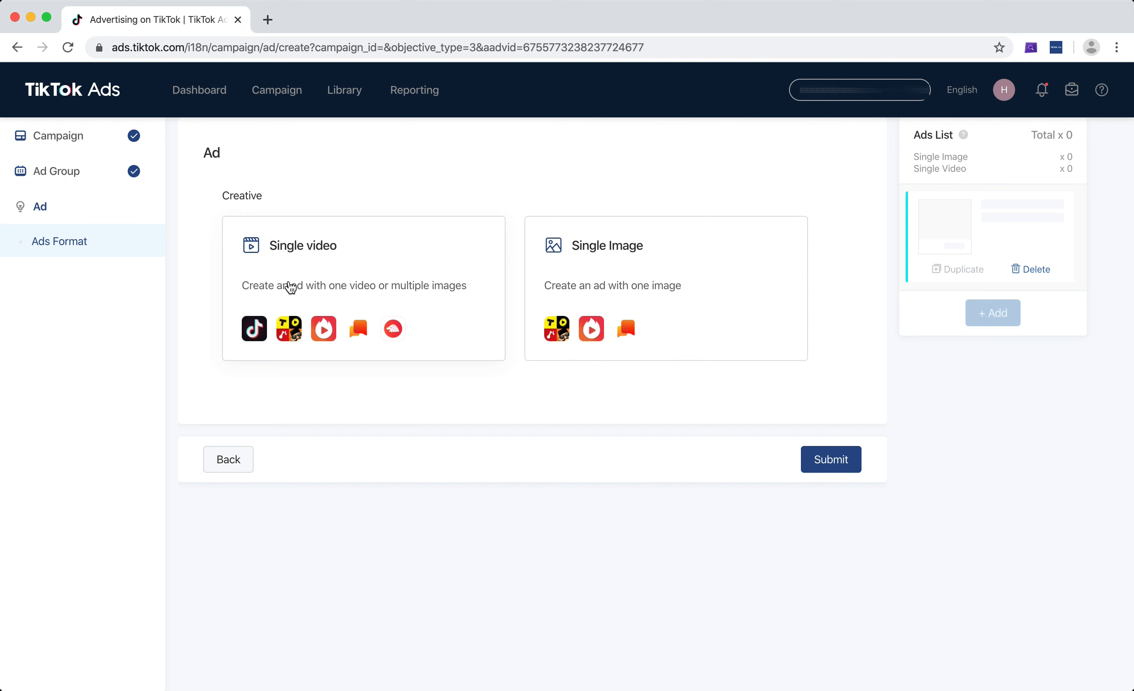
Set the ad's creative format to Single video and add the women's T-shirt video from the video library
click(332, 254)
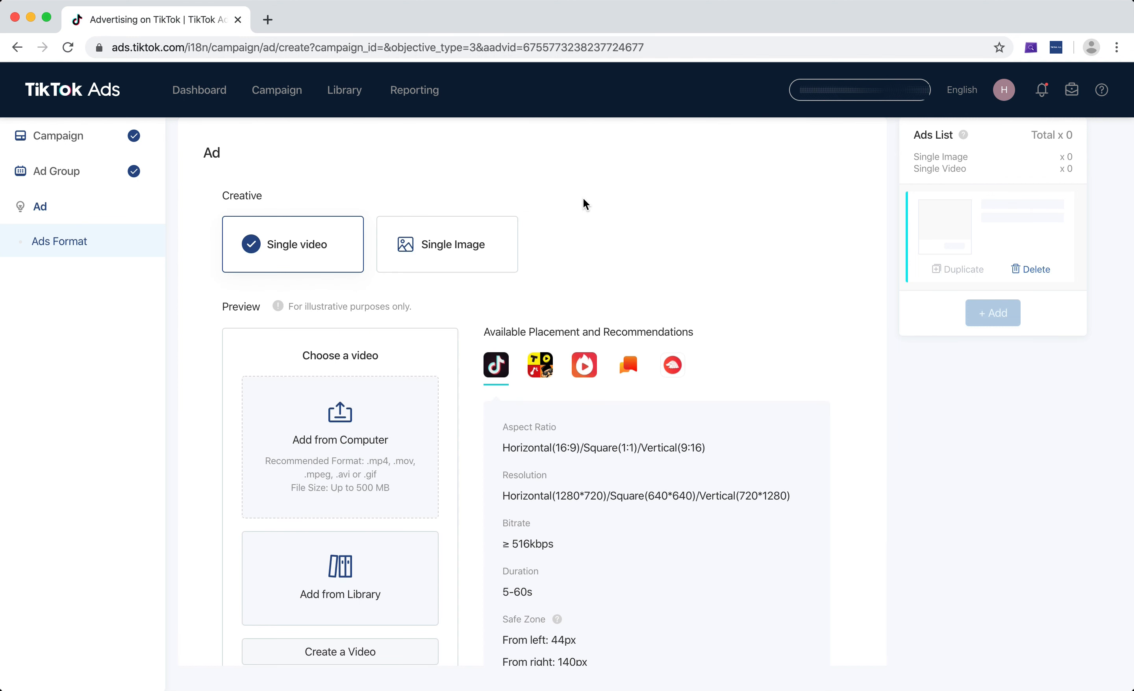
scroll(583, 199, down, 2)
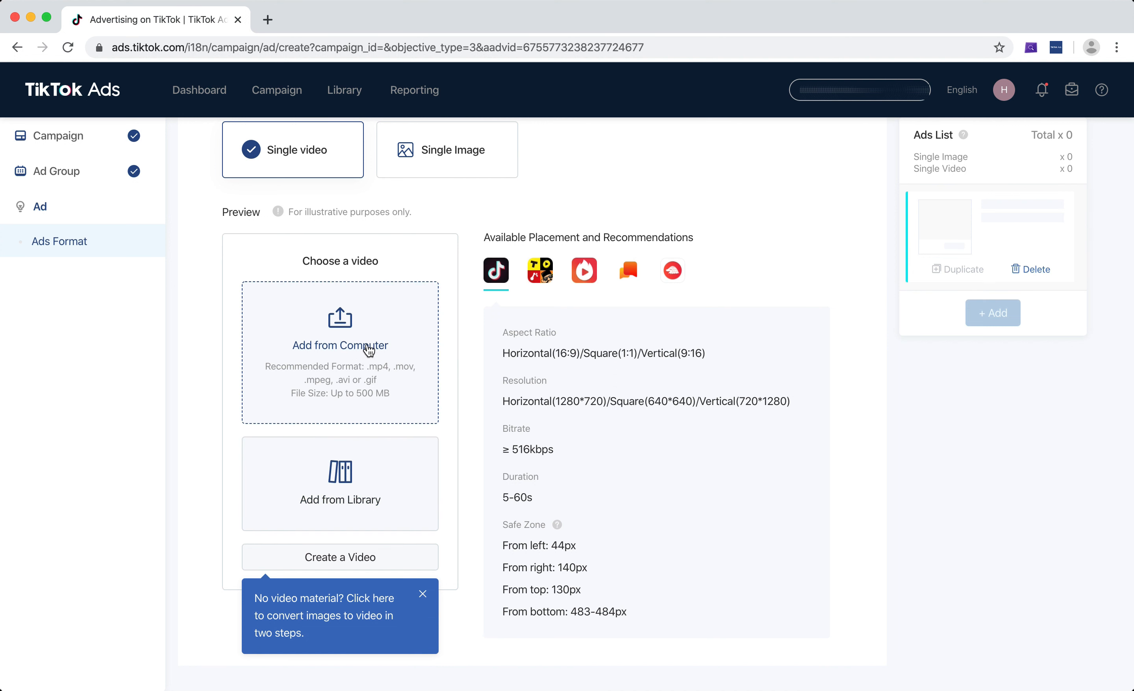
scroll(350, 352, down, 2)
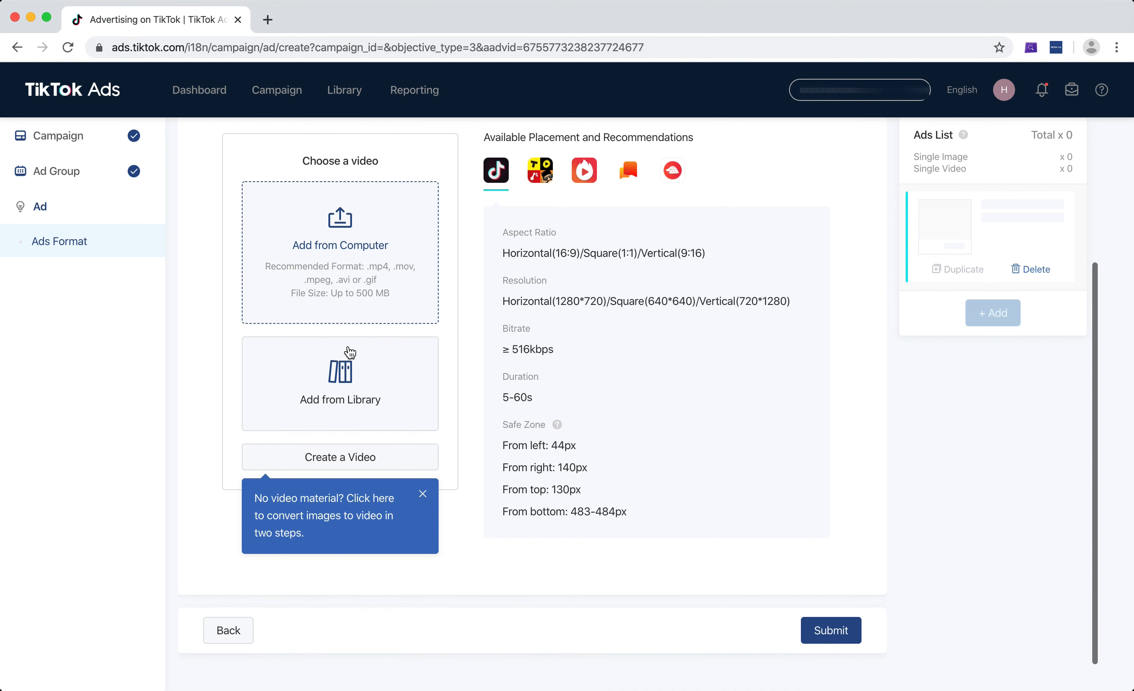
click(342, 391)
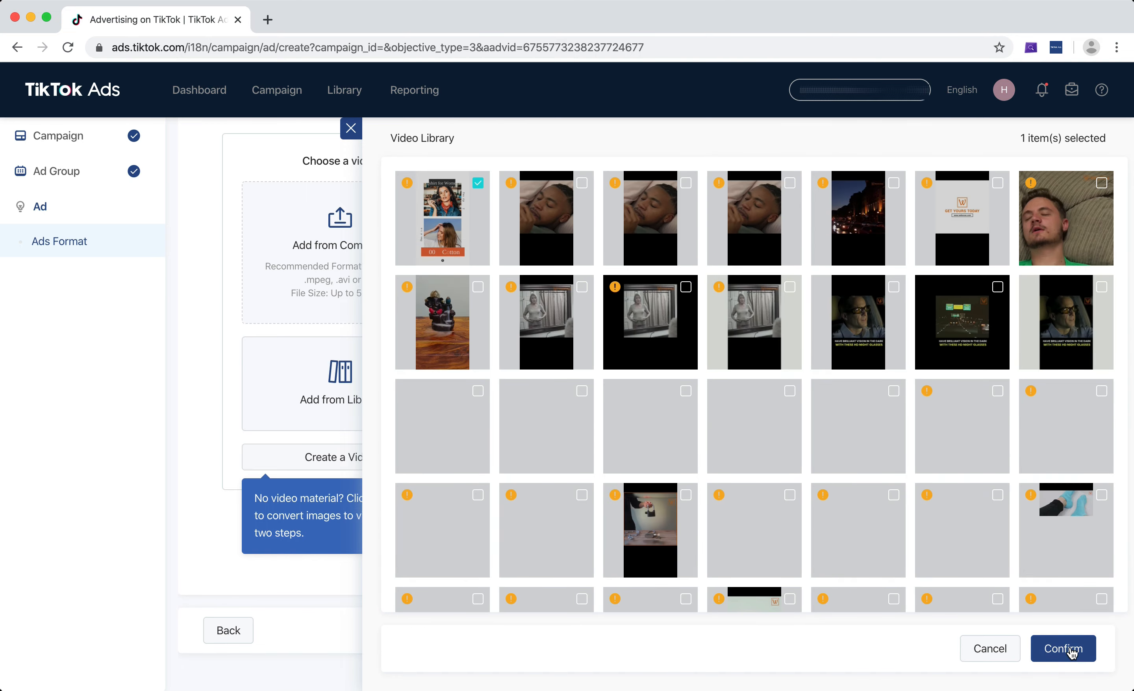
click(1063, 647)
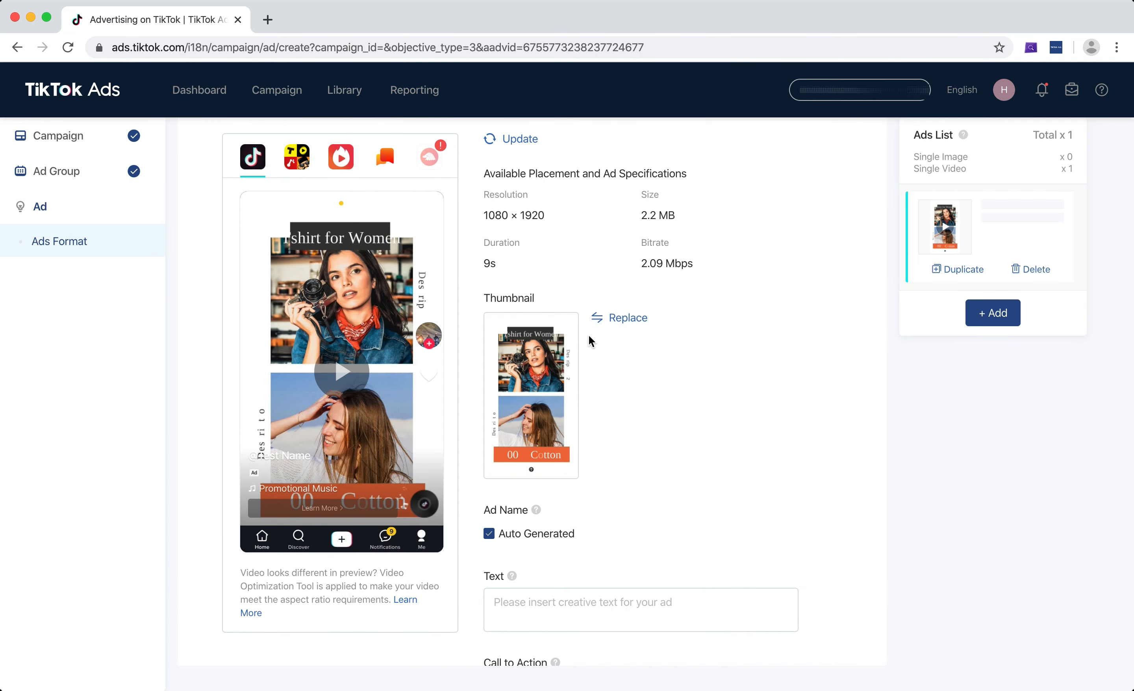
Turn off the auto-generated ad name and name the ad Test Ad 1
scroll(695, 260, down, 3)
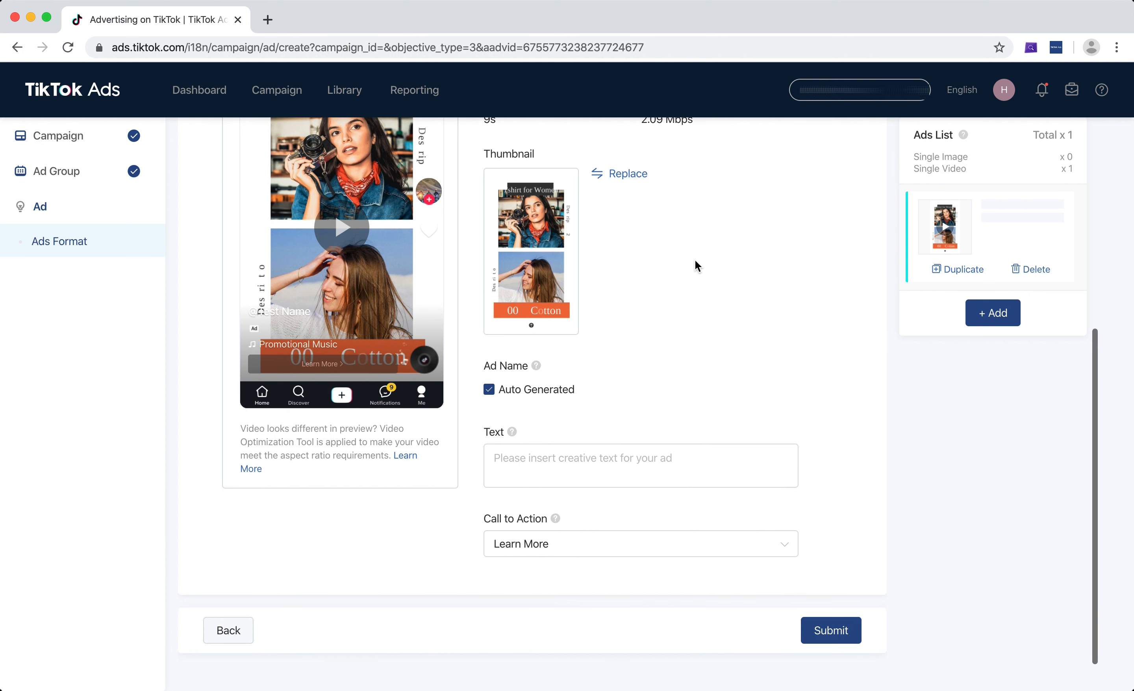
click(544, 389)
click(534, 425)
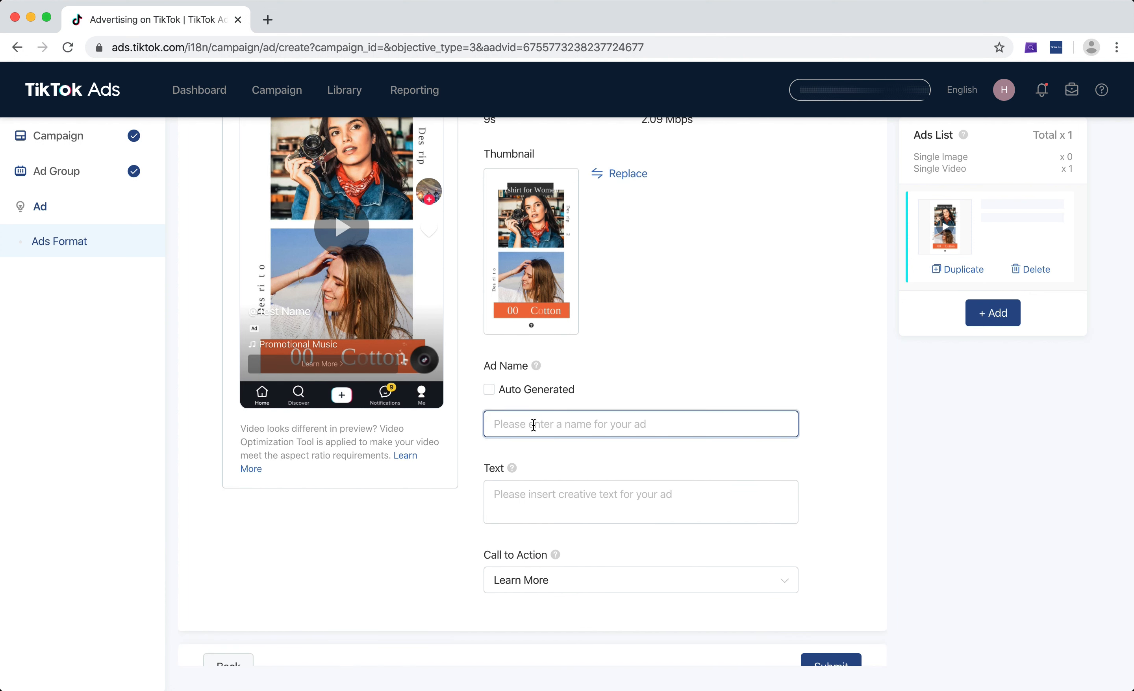
text(Test Ad 1)
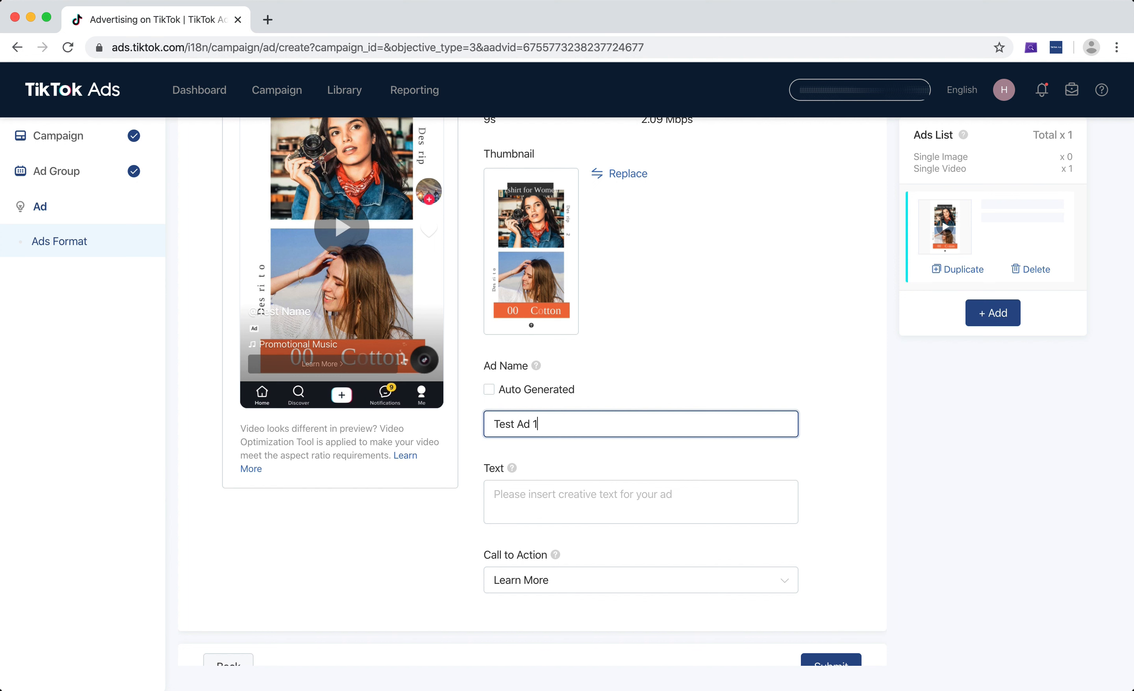
Enter "100% Cotton Tshirts For Women. Get 50% Off T&C Apply" as the ad's creative text
scroll(577, 473, down, 1)
click(579, 476)
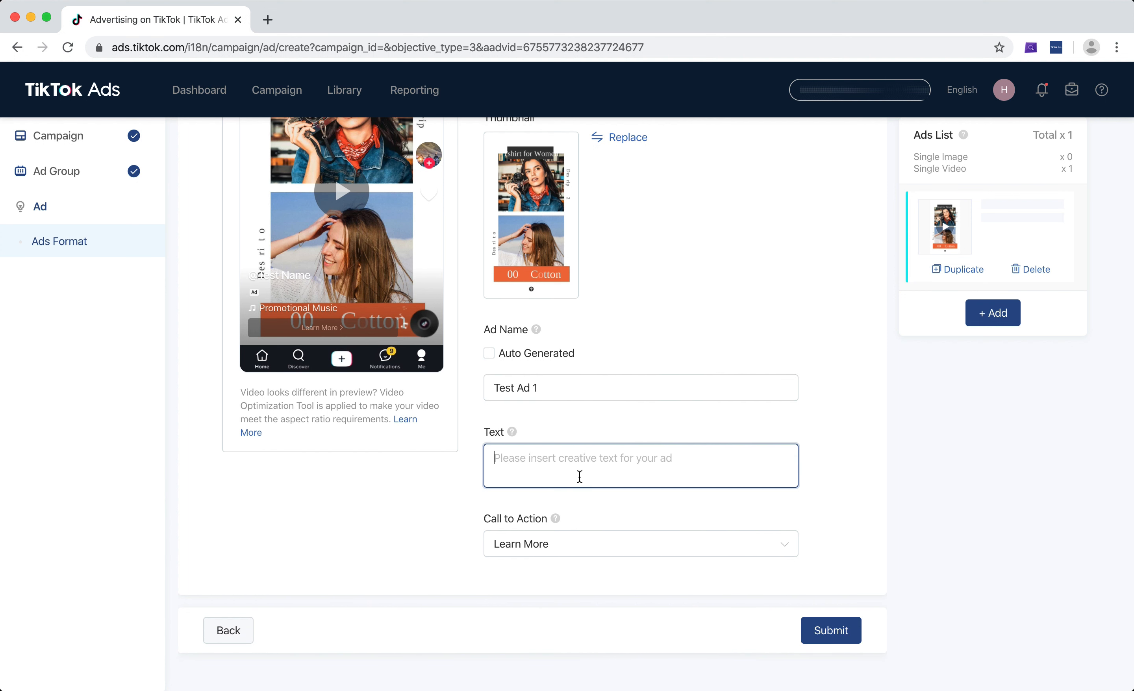
scroll(576, 473, up, 1)
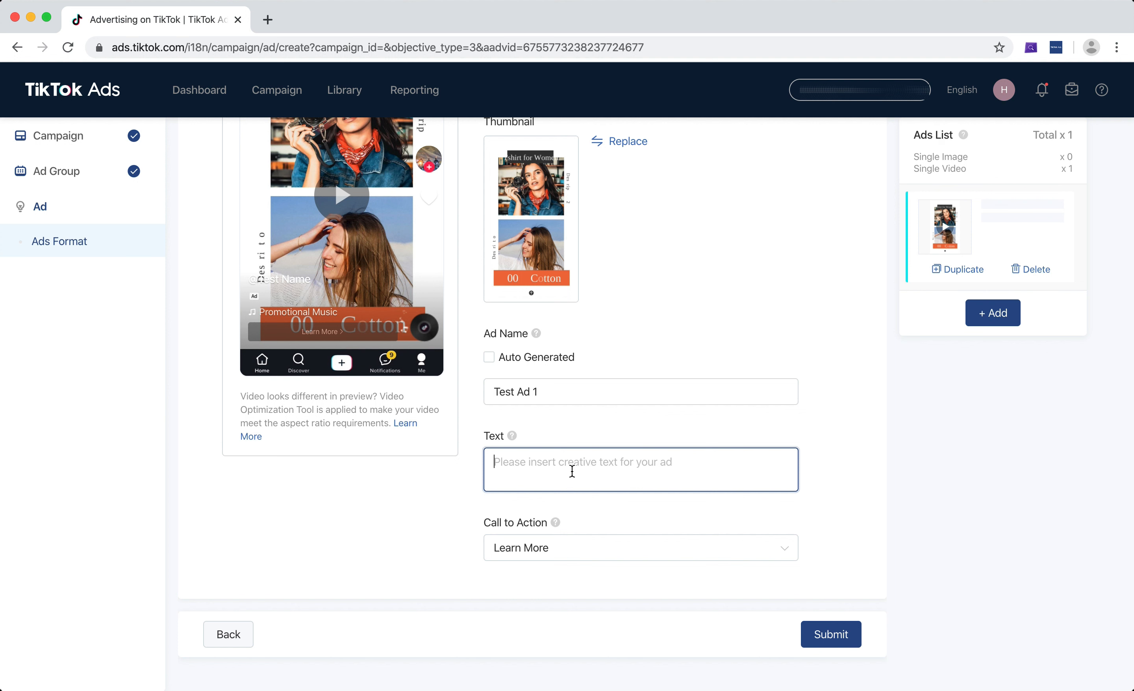
text(100% Cotton)
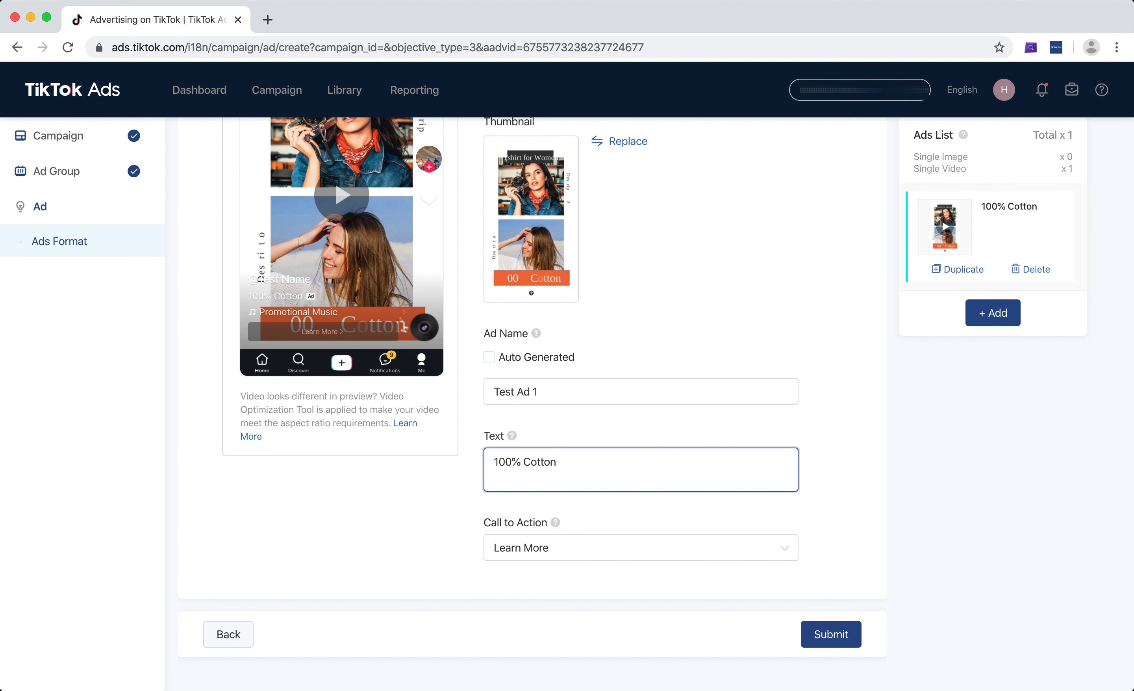
text( Tshirts For W)
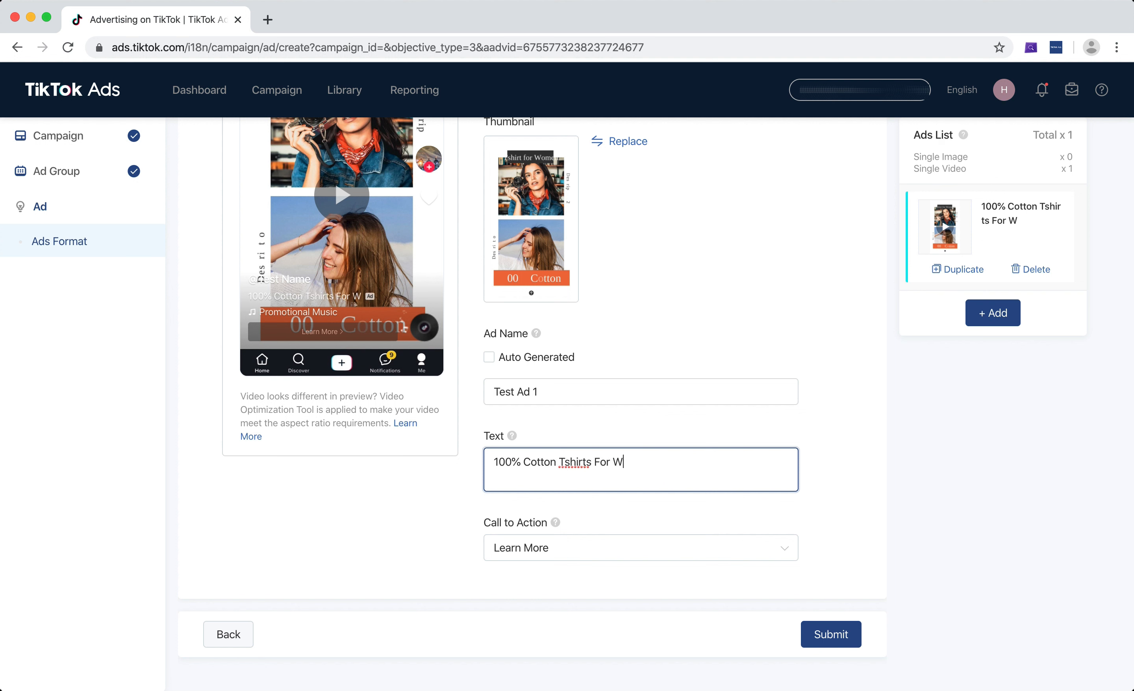
text(omen. G)
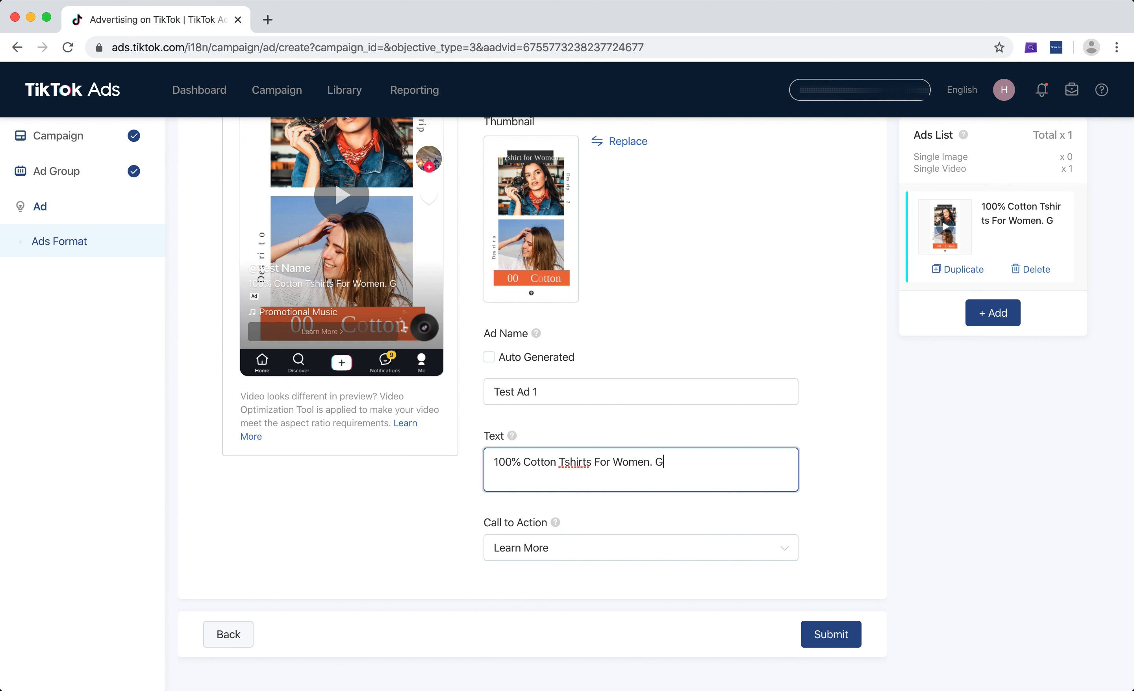
text(et 50% Off)
text(T&)
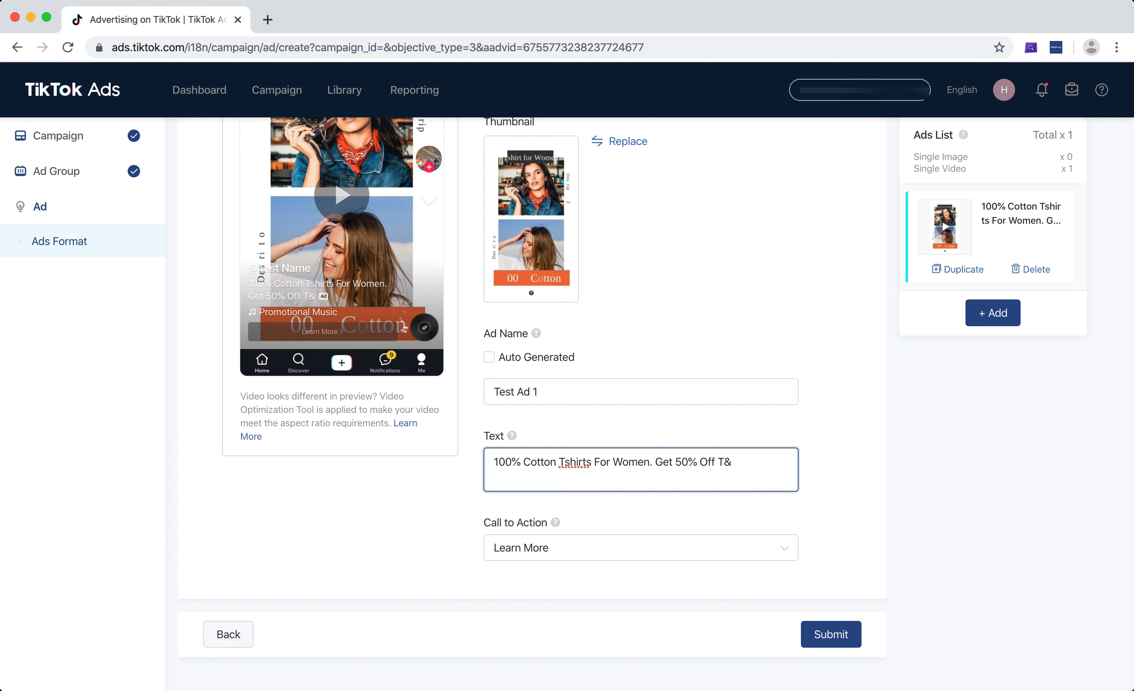
text(C Appl)
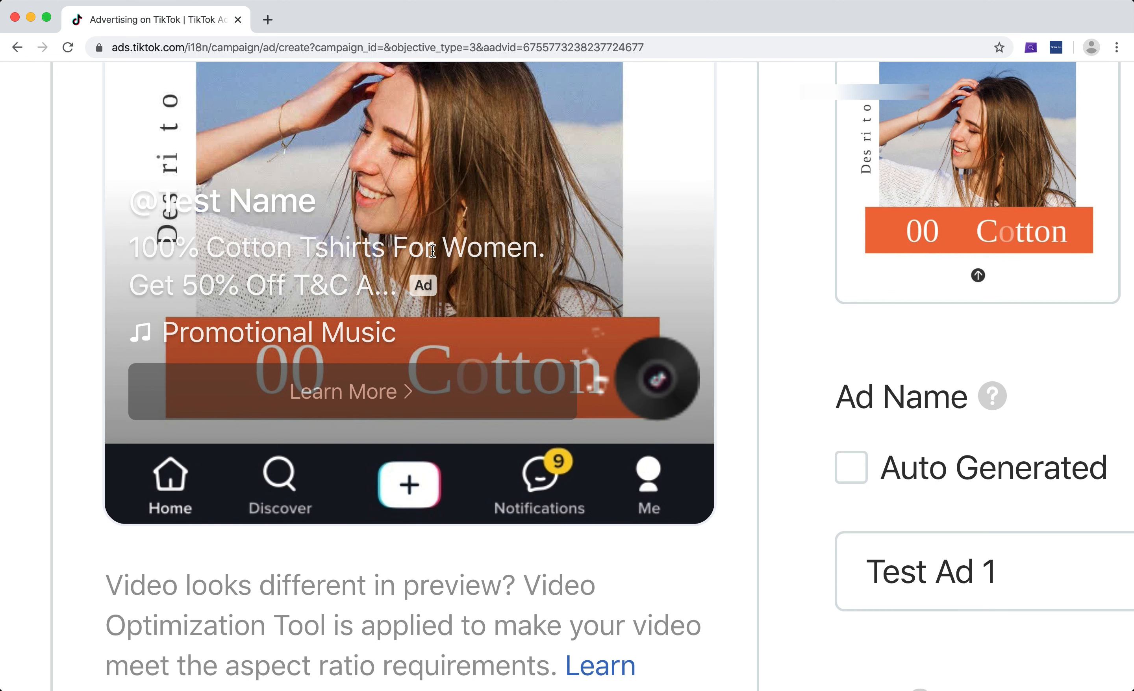
Play the ad's video in the TikTok placement preview and pause it
scroll(365, 284, up, 3)
scroll(395, 268, up, 1)
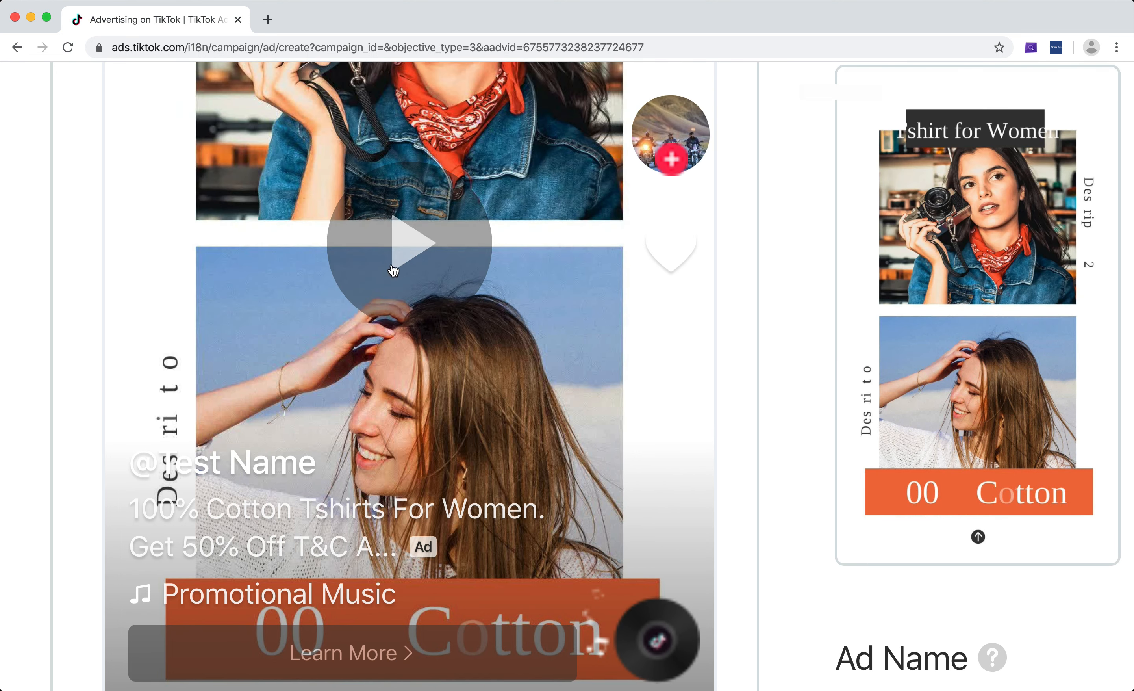
click(395, 261)
scroll(399, 295, up, 1)
scroll(398, 295, down, 2)
scroll(399, 295, up, 2)
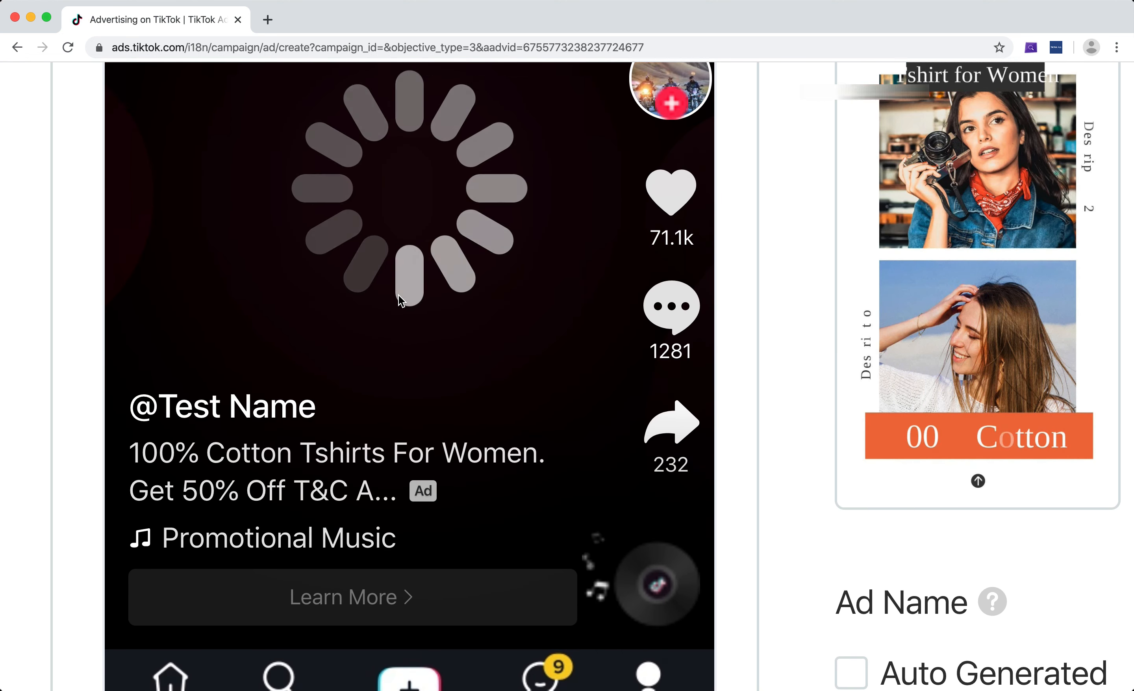
scroll(399, 295, down, 5)
scroll(398, 295, down, 3)
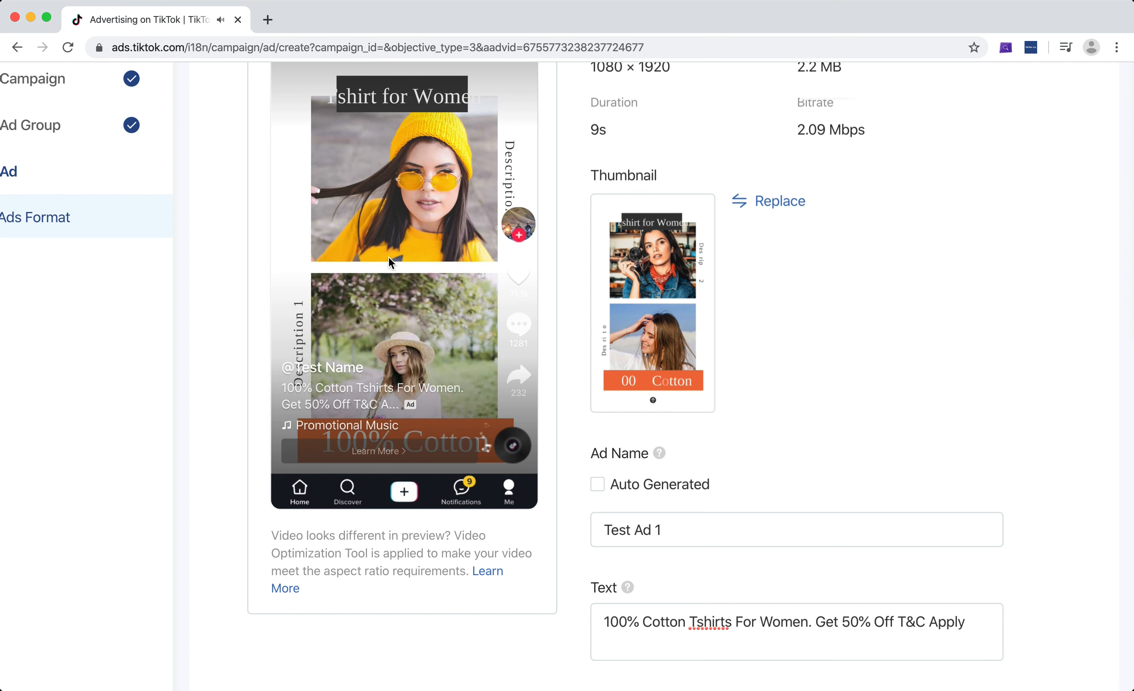
click(389, 257)
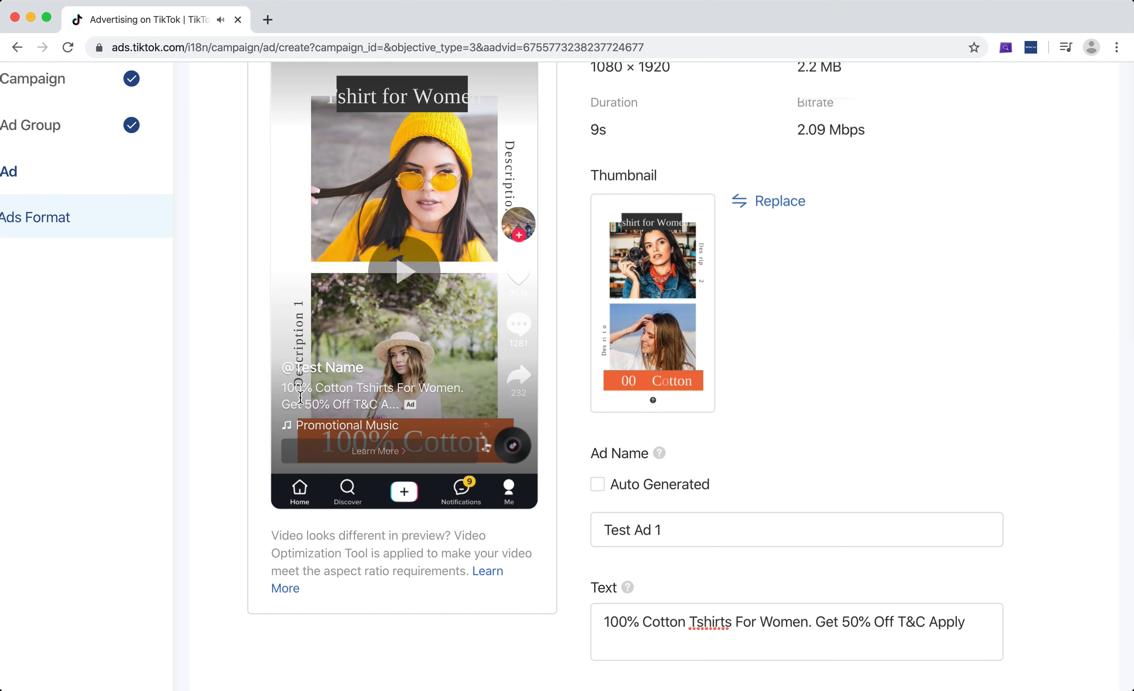
Examine the ad text, profile image, display name and call to action in the TikTok preview
drag(282, 386, 371, 402)
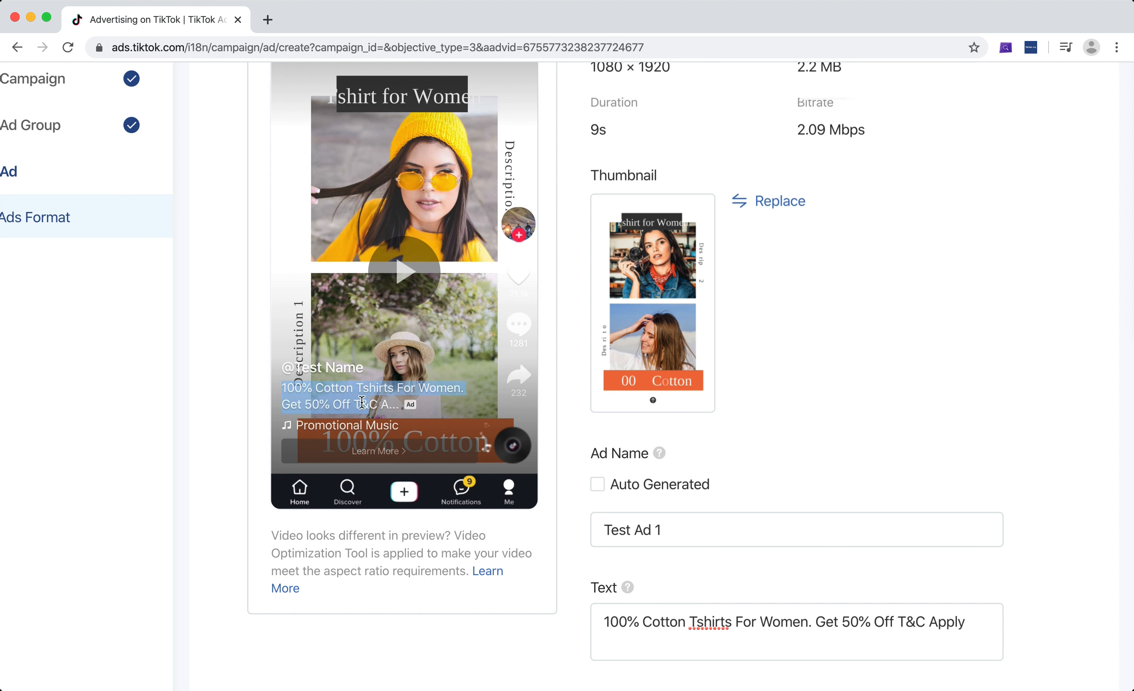
click(345, 399)
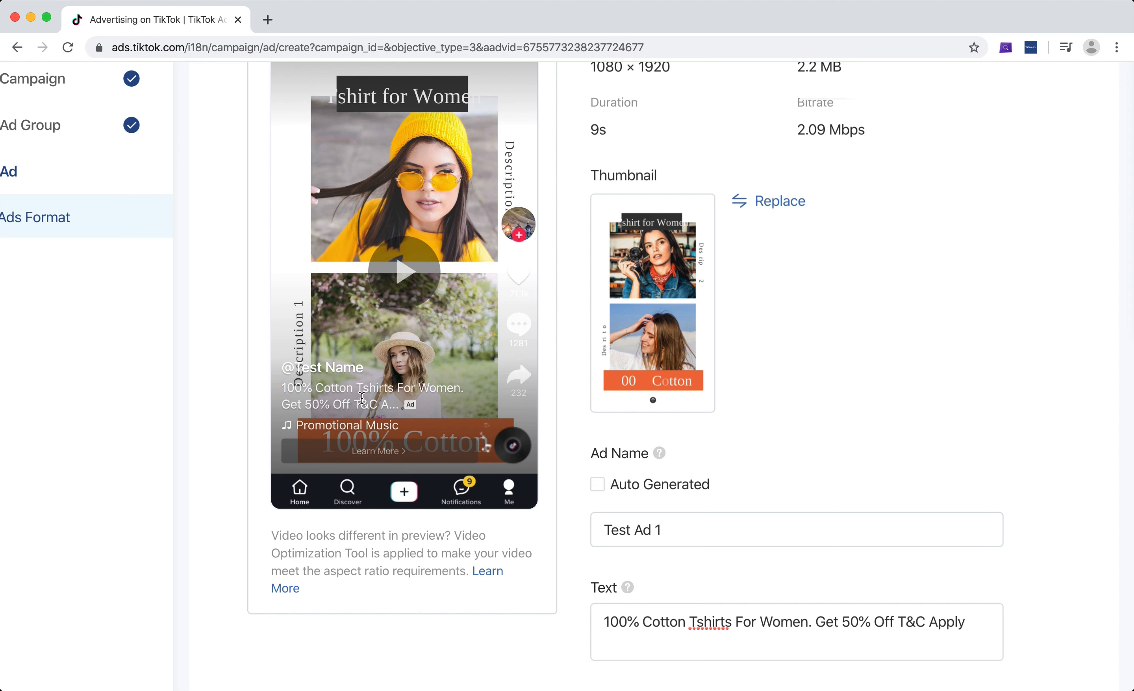
scroll(379, 380, up, 1)
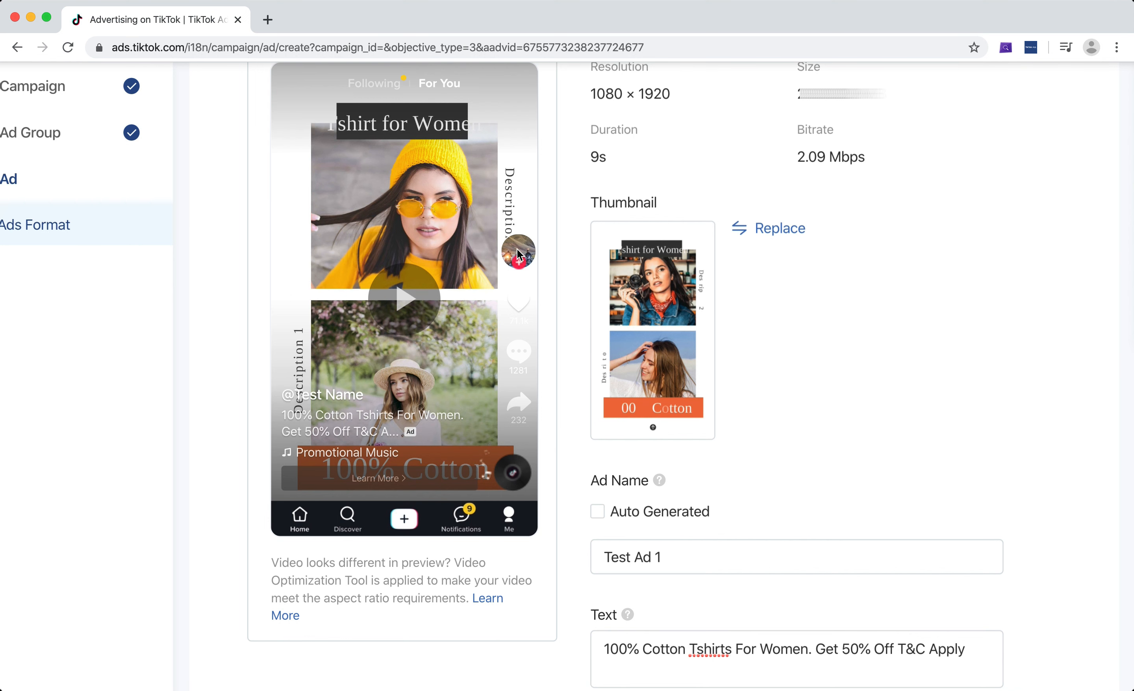
scroll(519, 249, up, 5)
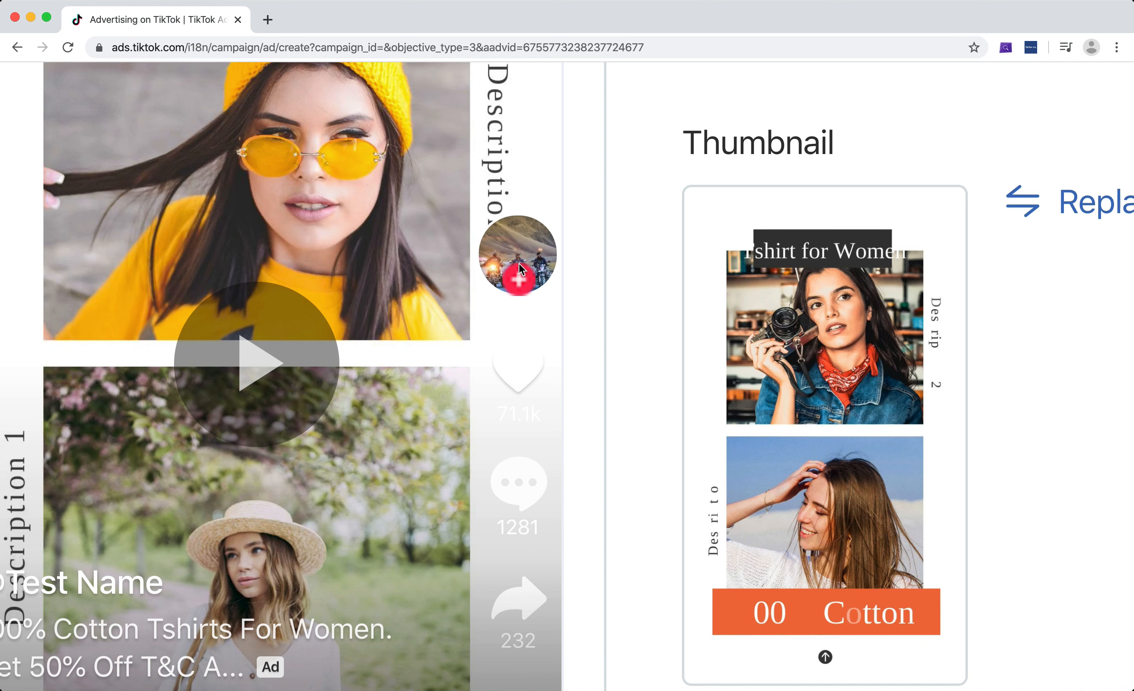
scroll(505, 268, down, 5)
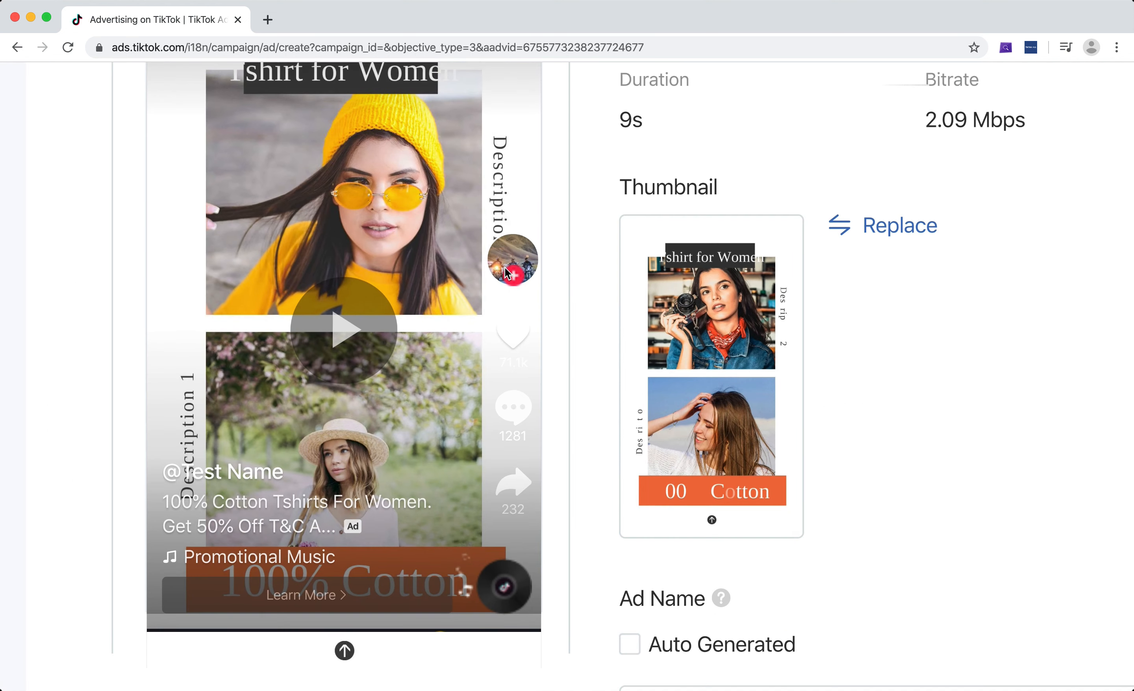
scroll(190, 470, down, 5)
scroll(178, 484, up, 5)
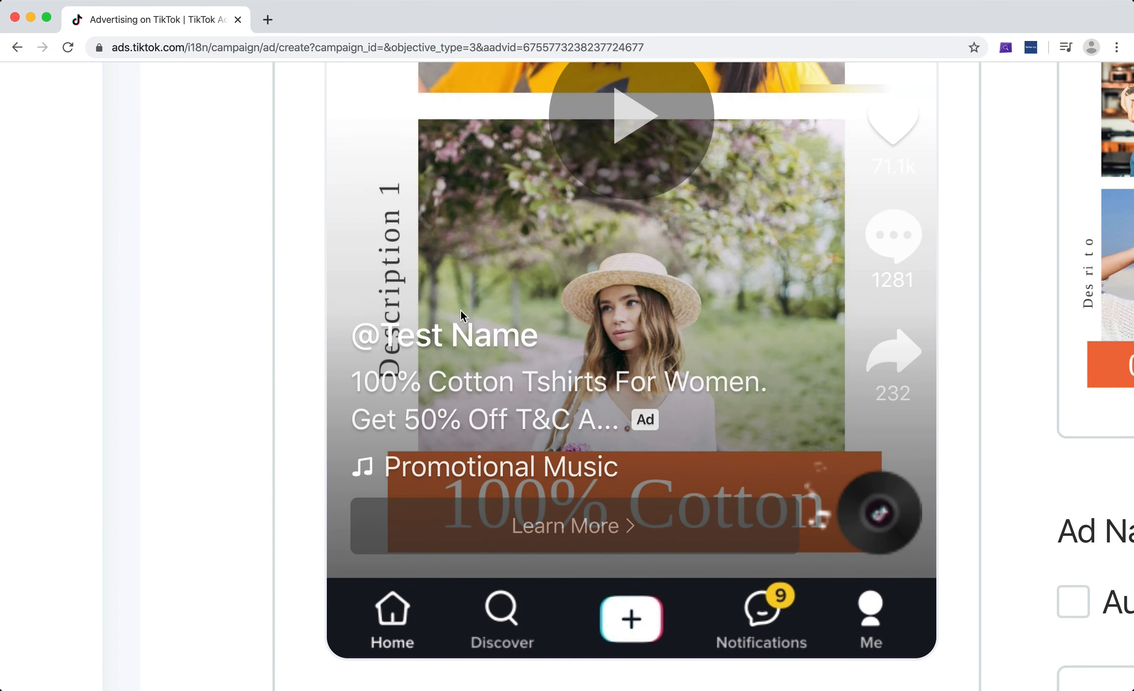
scroll(513, 343, down, 5)
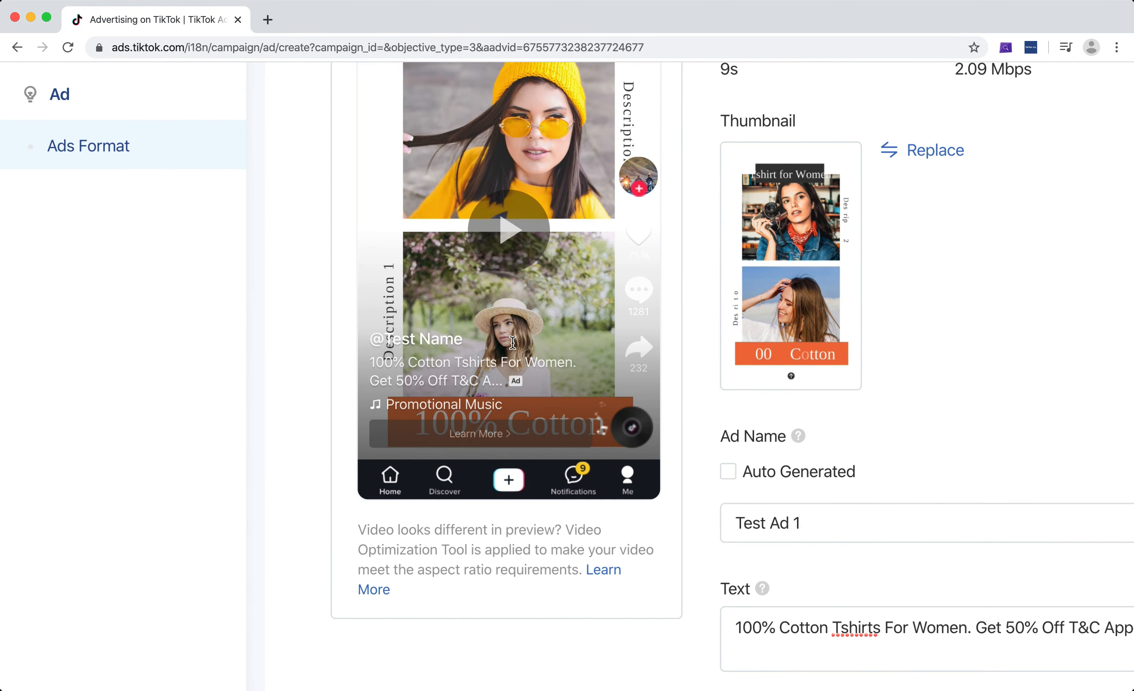
scroll(760, 373, up, 3)
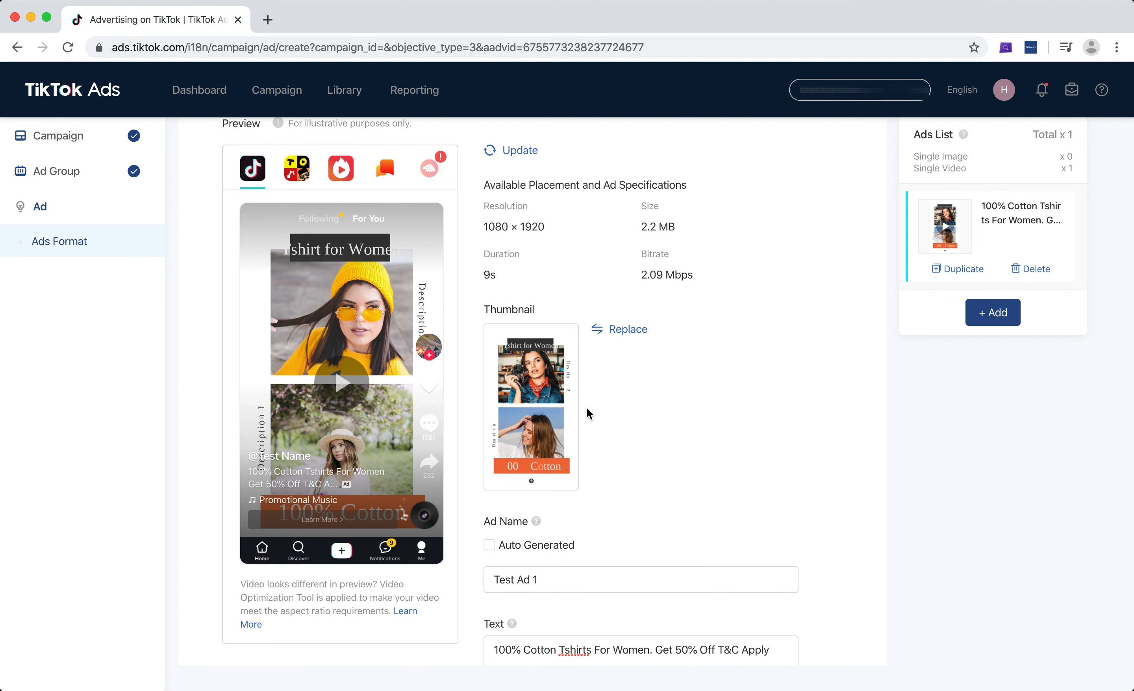
Replace the ad's video thumbnail with the last suggested frame, showing the yellow-hat woman above the long-haired woman against the sky
click(629, 330)
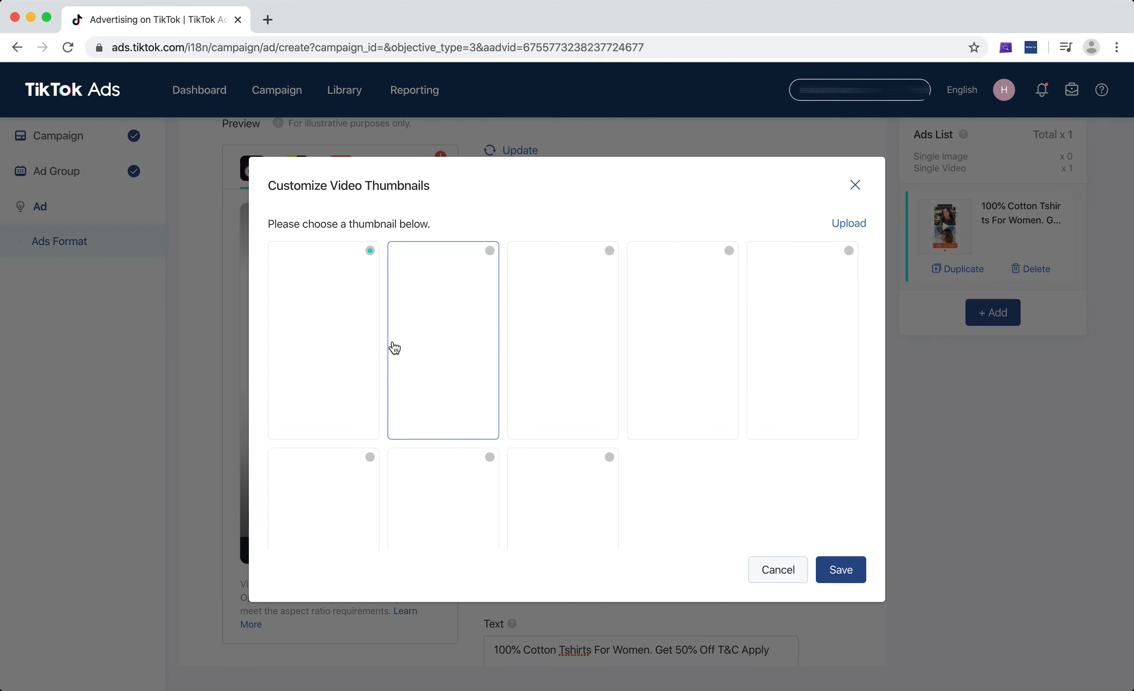
scroll(678, 374, down, 3)
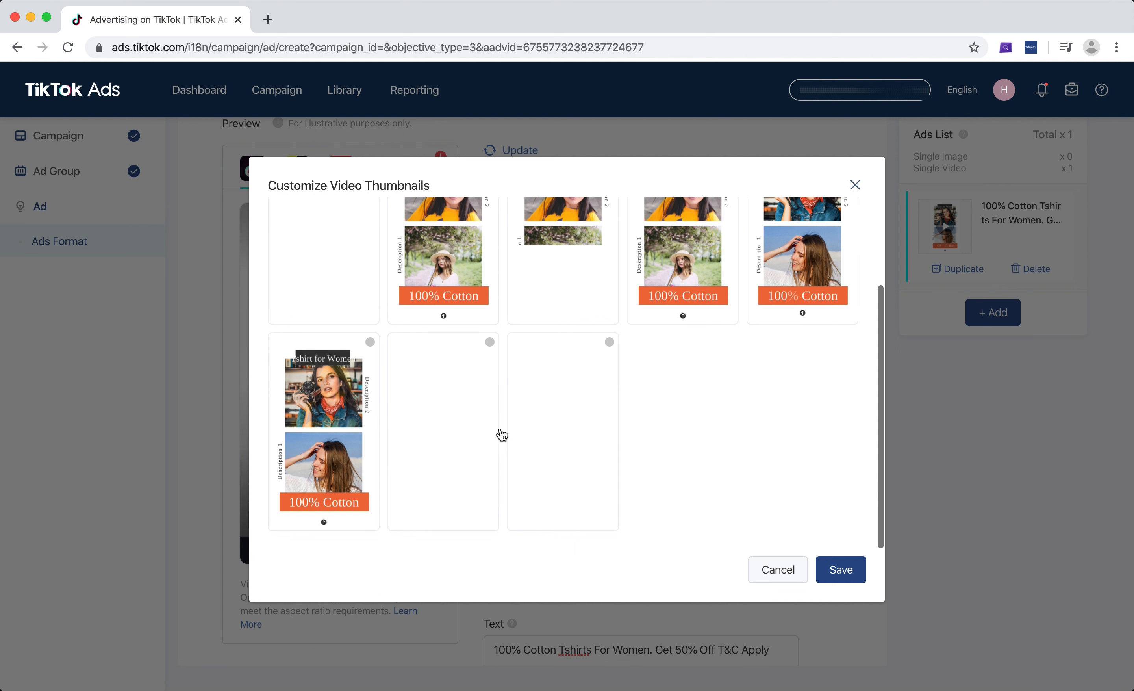
scroll(371, 459, up, 3)
scroll(545, 405, down, 2)
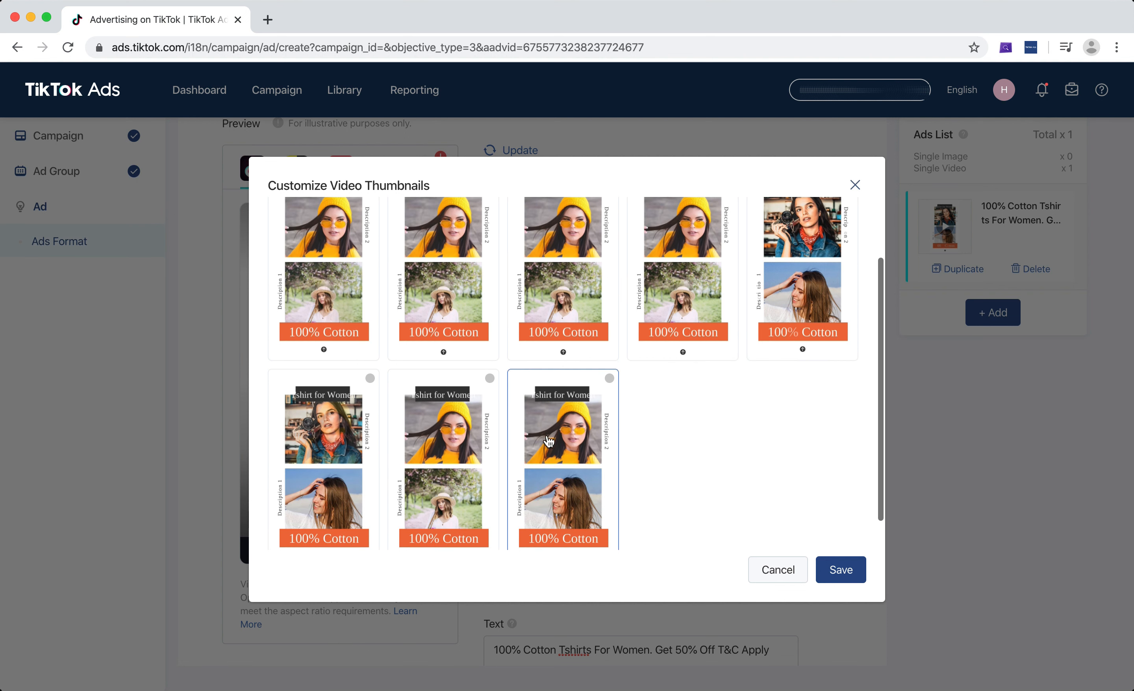
click(548, 463)
scroll(727, 446, up, 2)
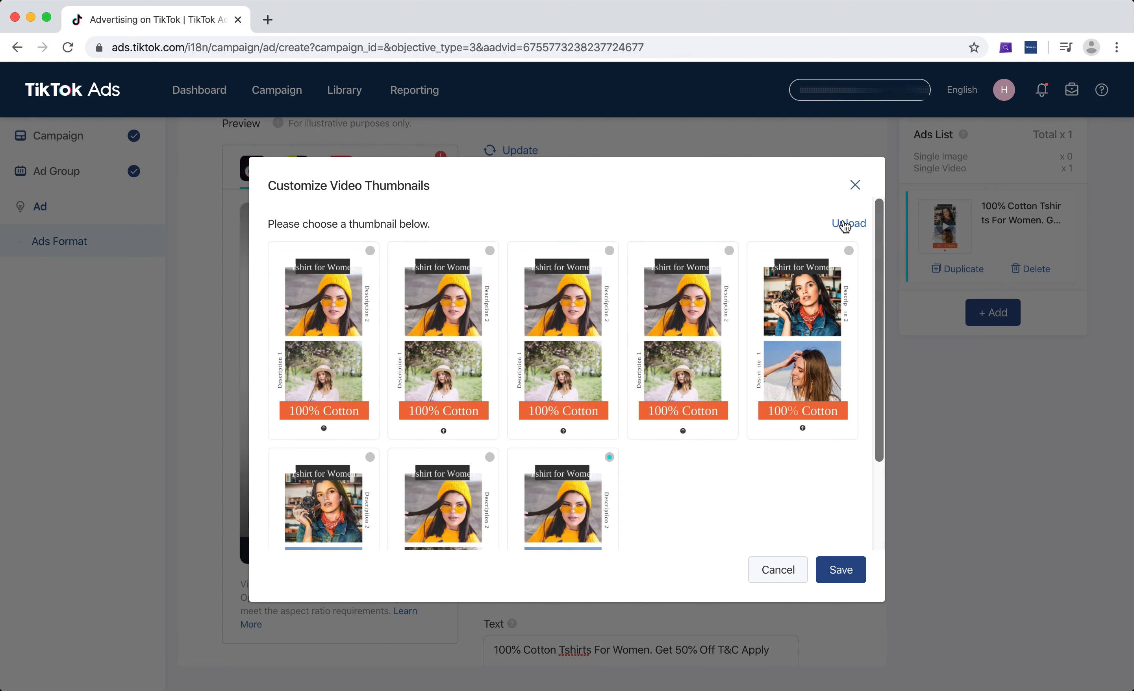
click(840, 569)
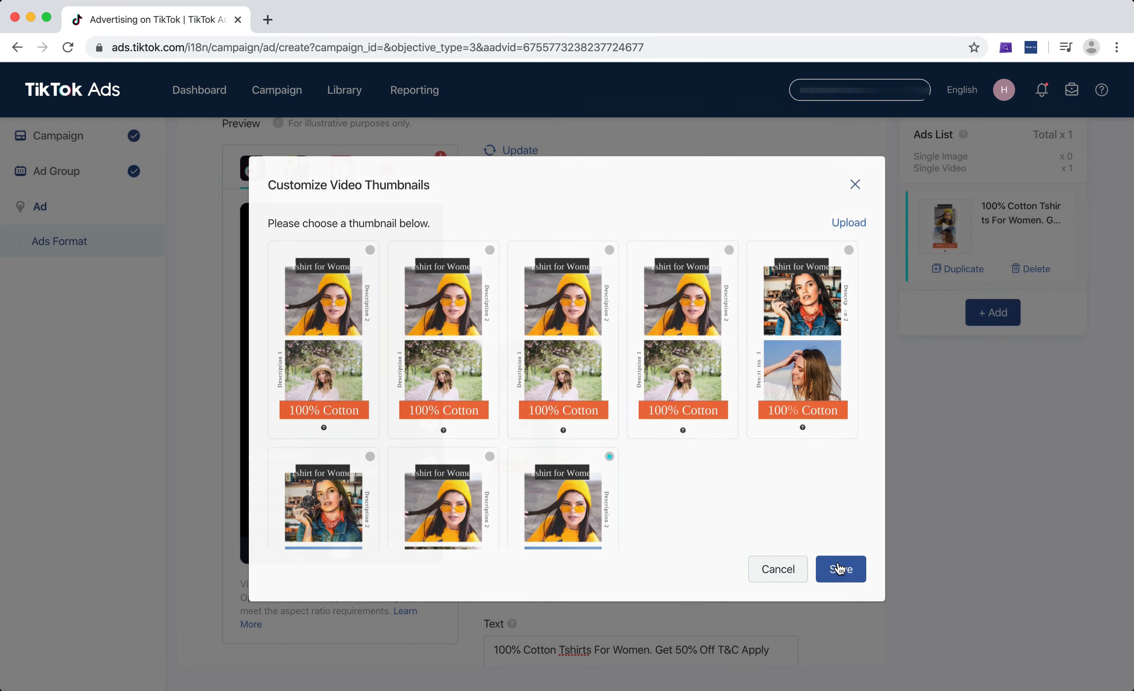
Set the call to action of Test Ad 1 to Shop Now
scroll(776, 338, down, 5)
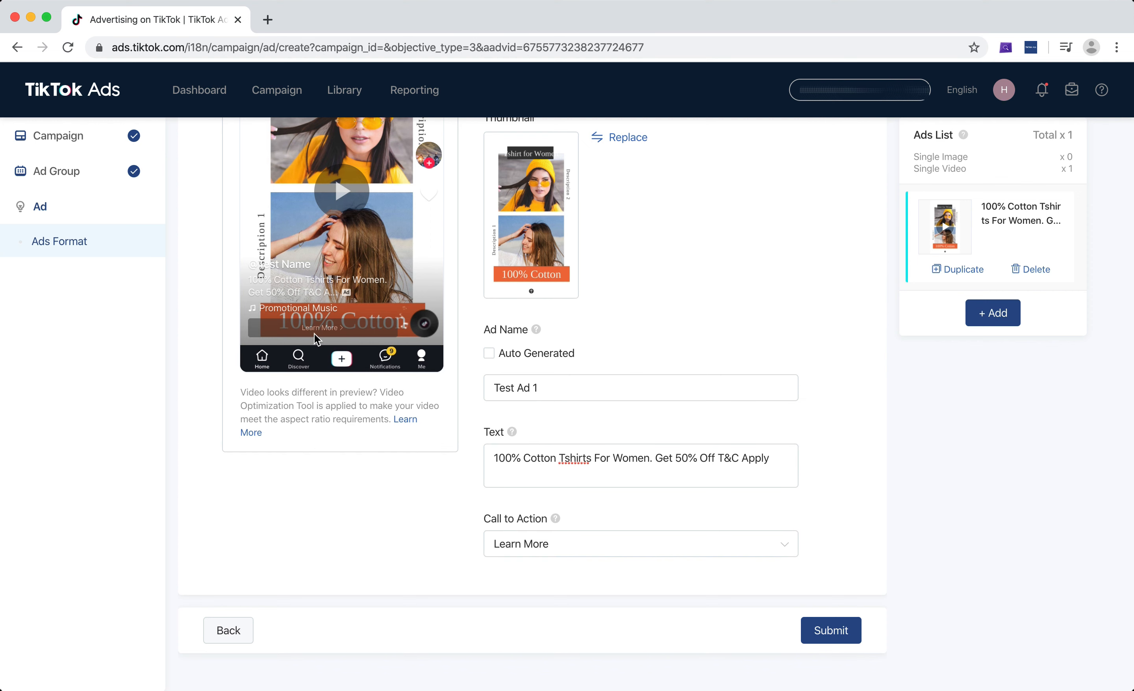
scroll(317, 333, up, 5)
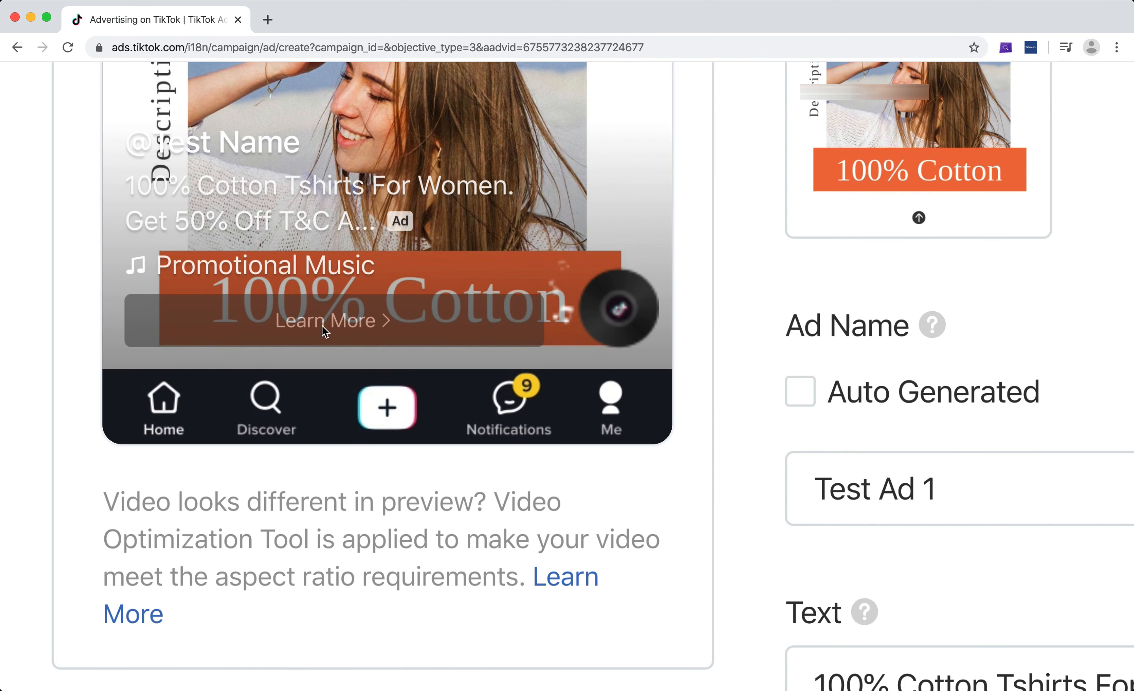
scroll(893, 463, down, 5)
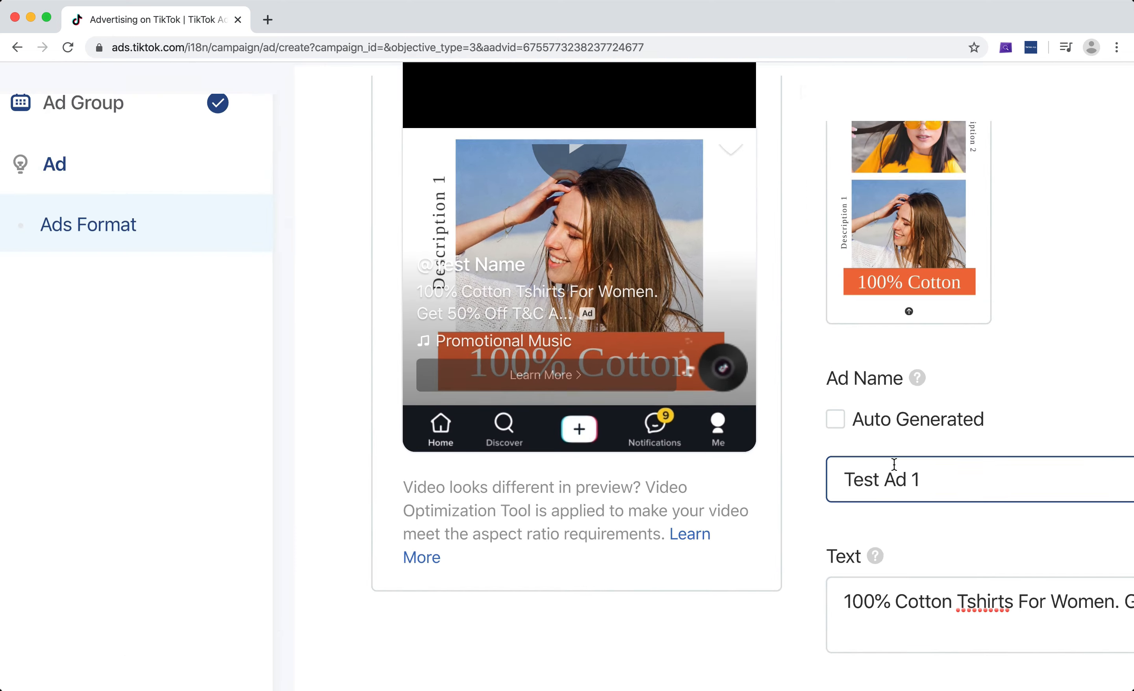
click(582, 545)
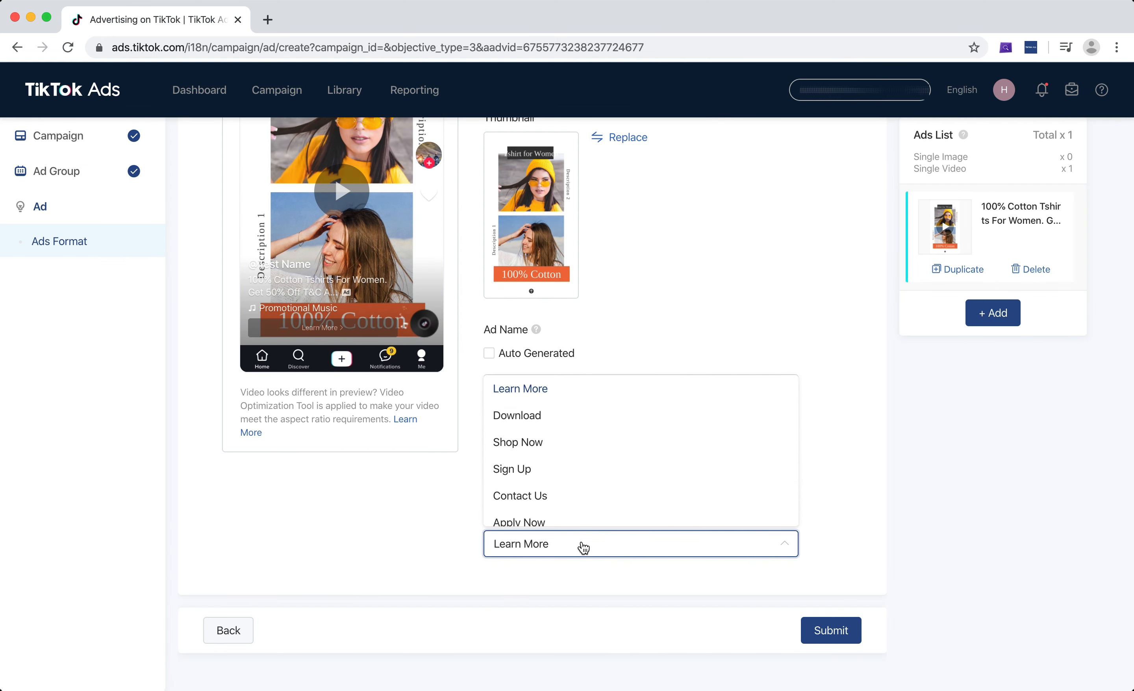
scroll(559, 448, down, 2)
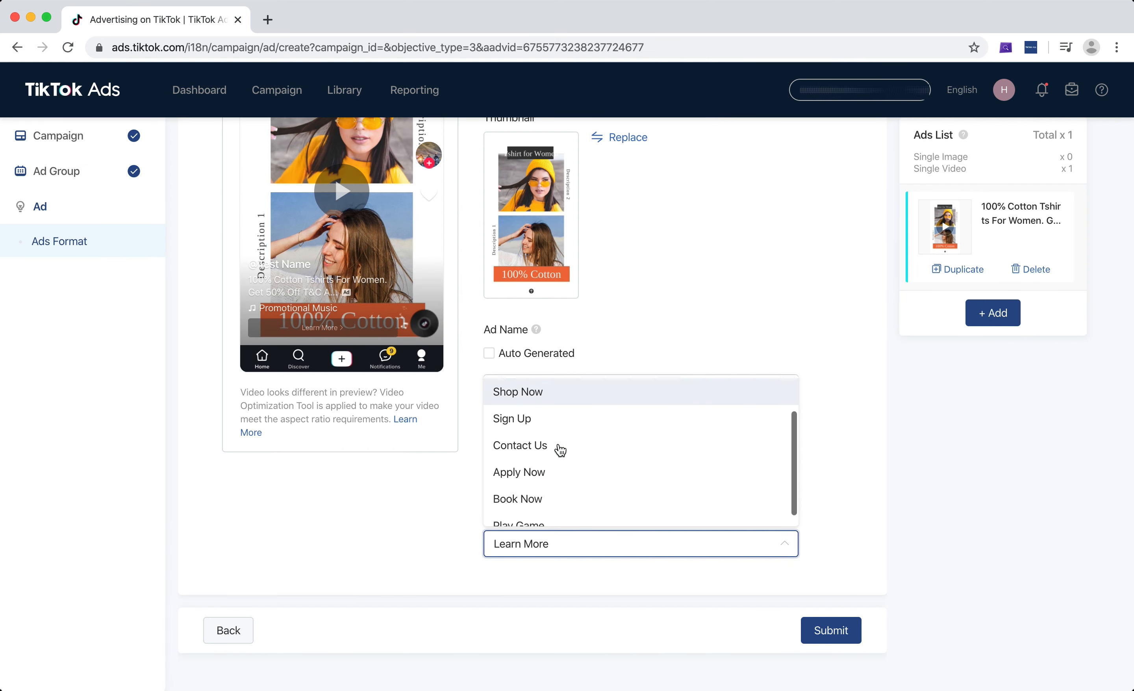
scroll(557, 458, up, 2)
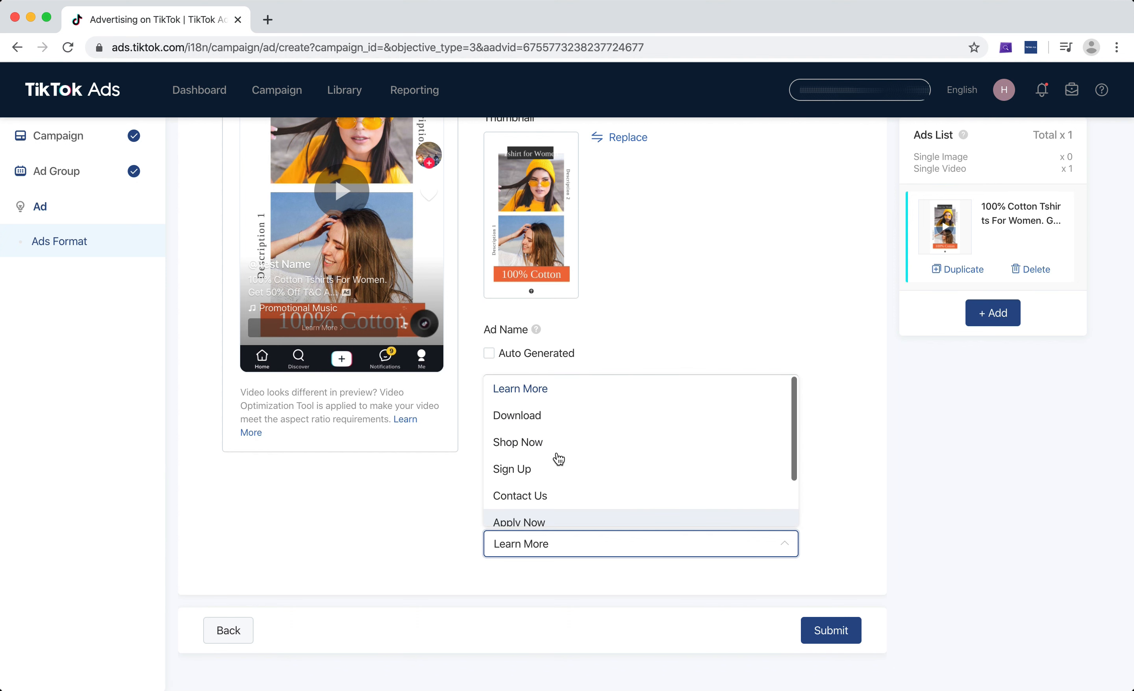
click(539, 445)
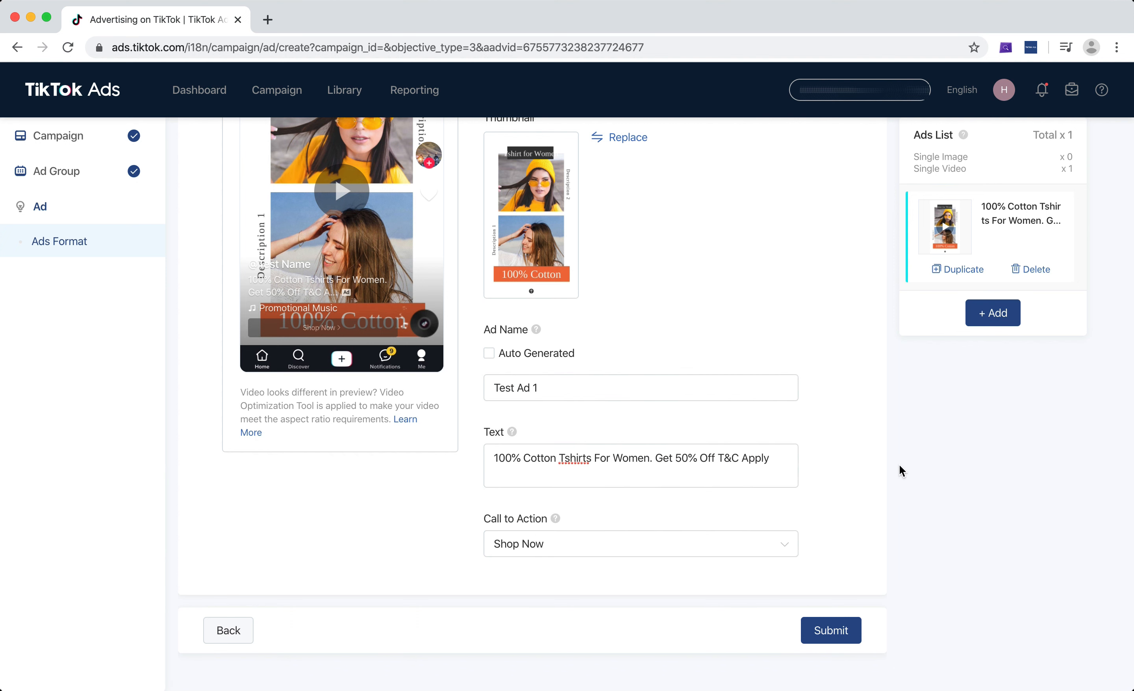
Add a second single-video ad and give it the first video in the video library, the women's T-shirt clip
scroll(899, 465, up, 10)
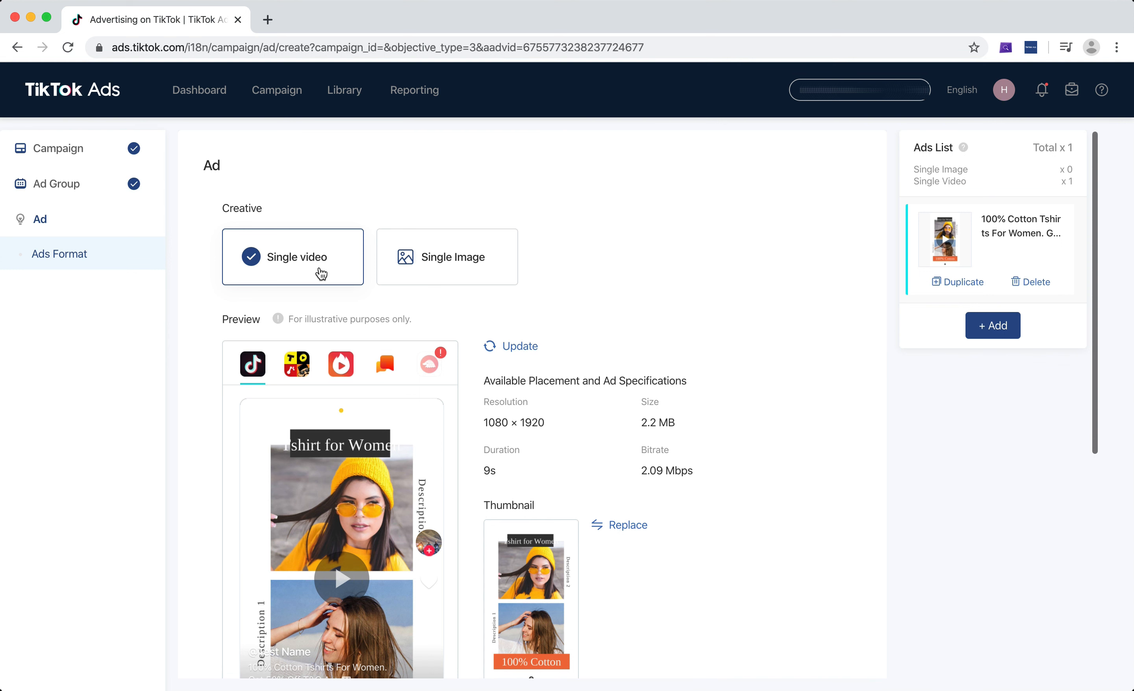
click(1001, 336)
scroll(379, 426, down, 3)
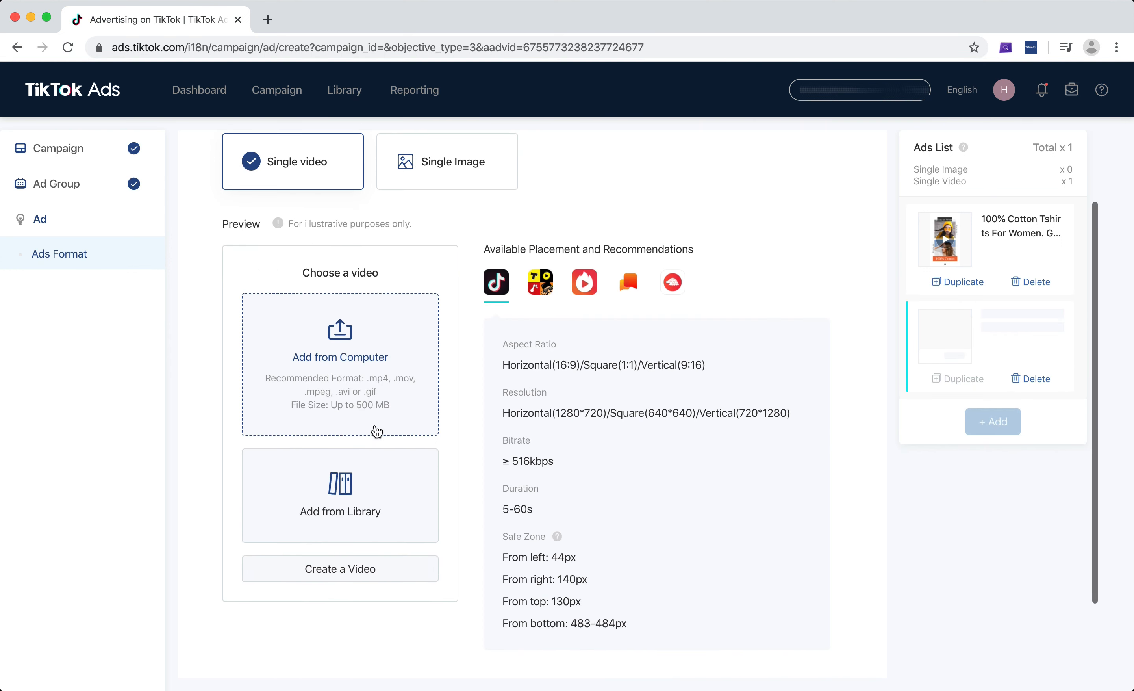
click(367, 499)
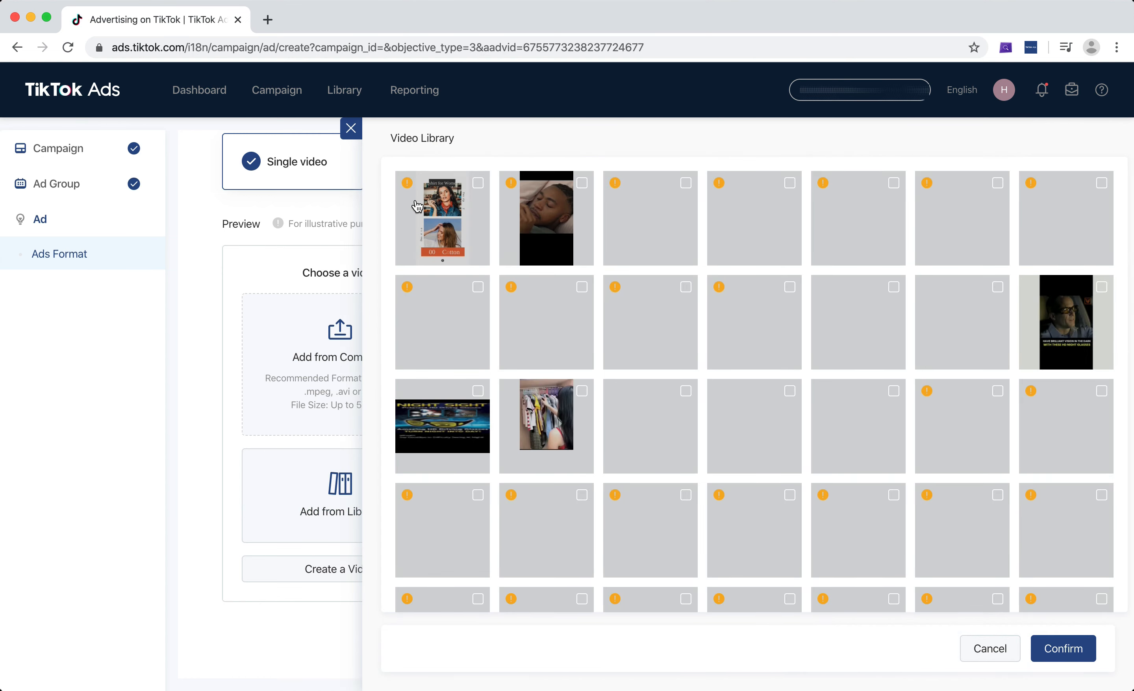
click(417, 206)
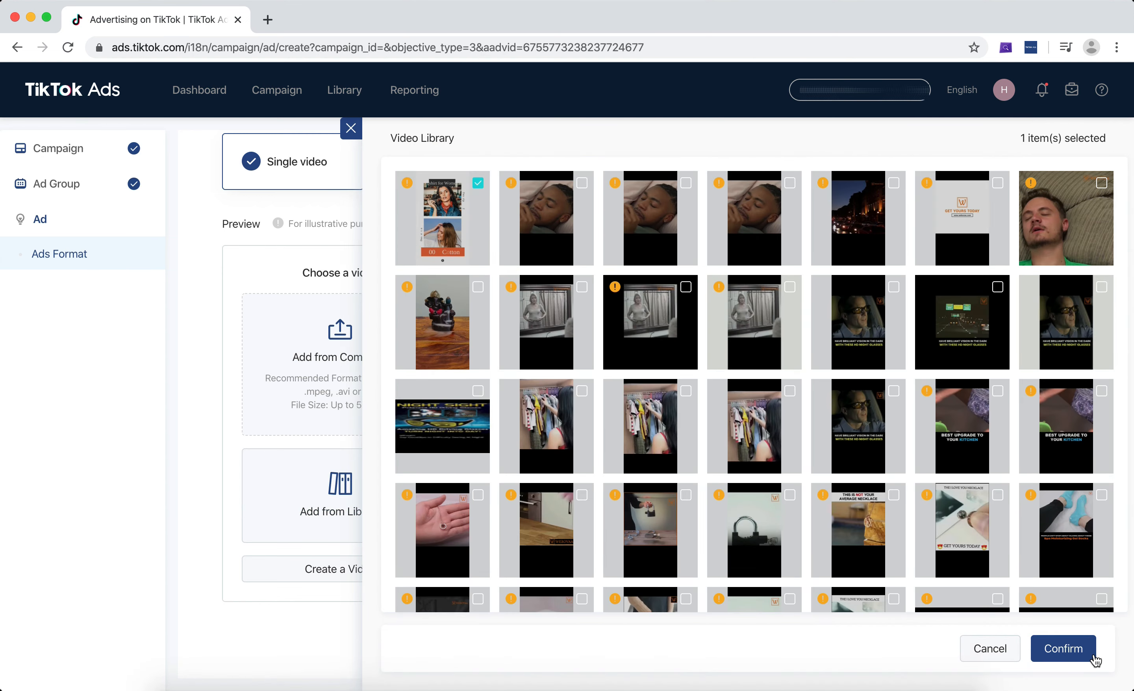
click(1080, 653)
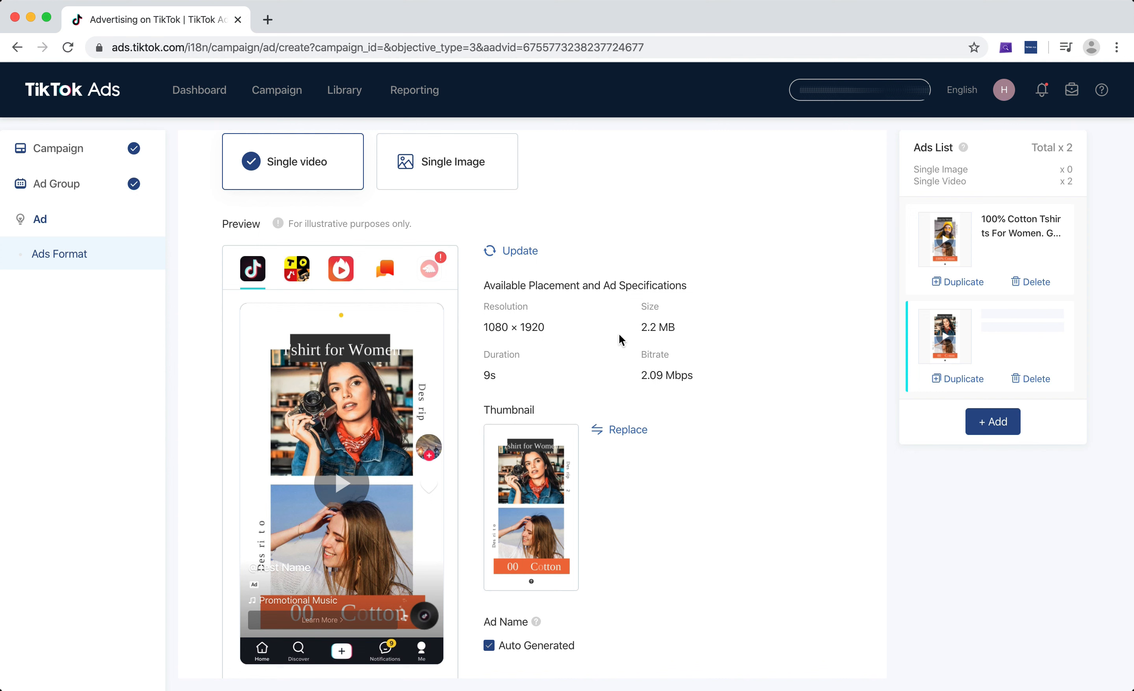
Turn off the second ad's auto-generated name and name it Test Ad 2
scroll(619, 334, down, 5)
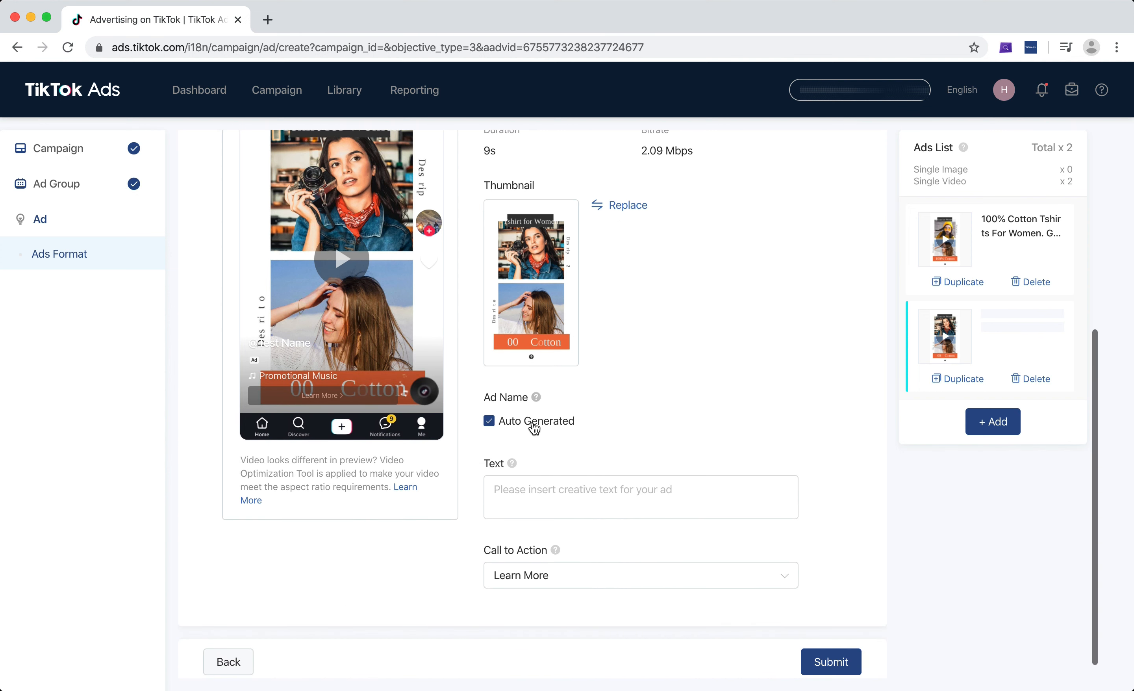
click(535, 427)
click(576, 446)
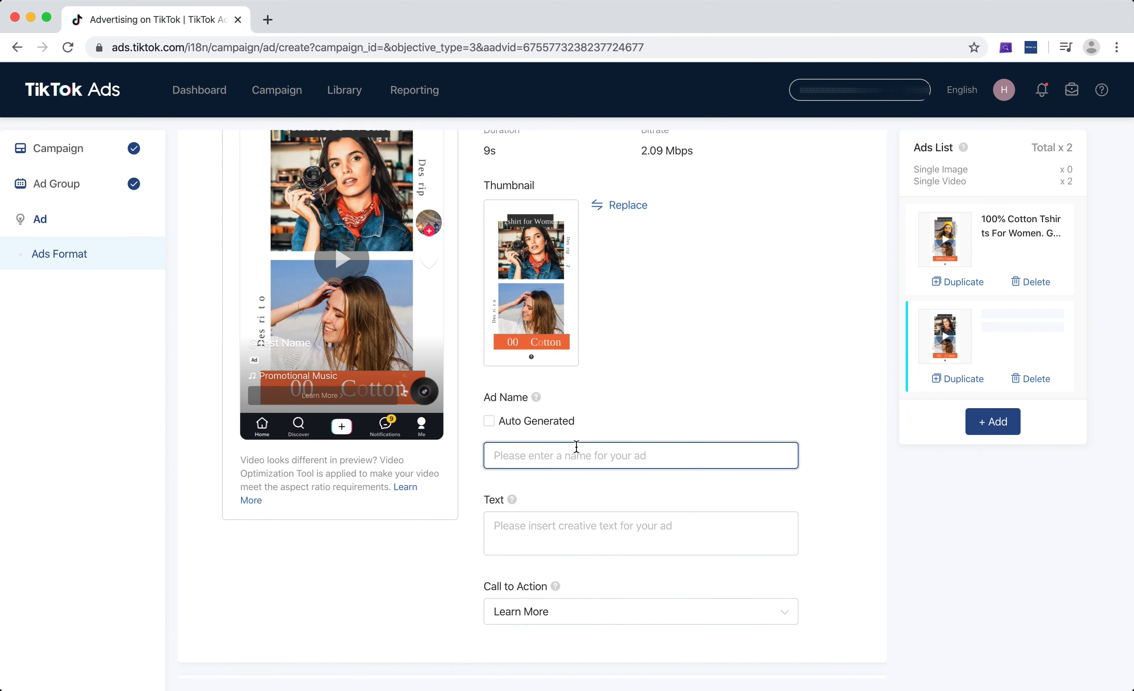
text(Test Ad 2)
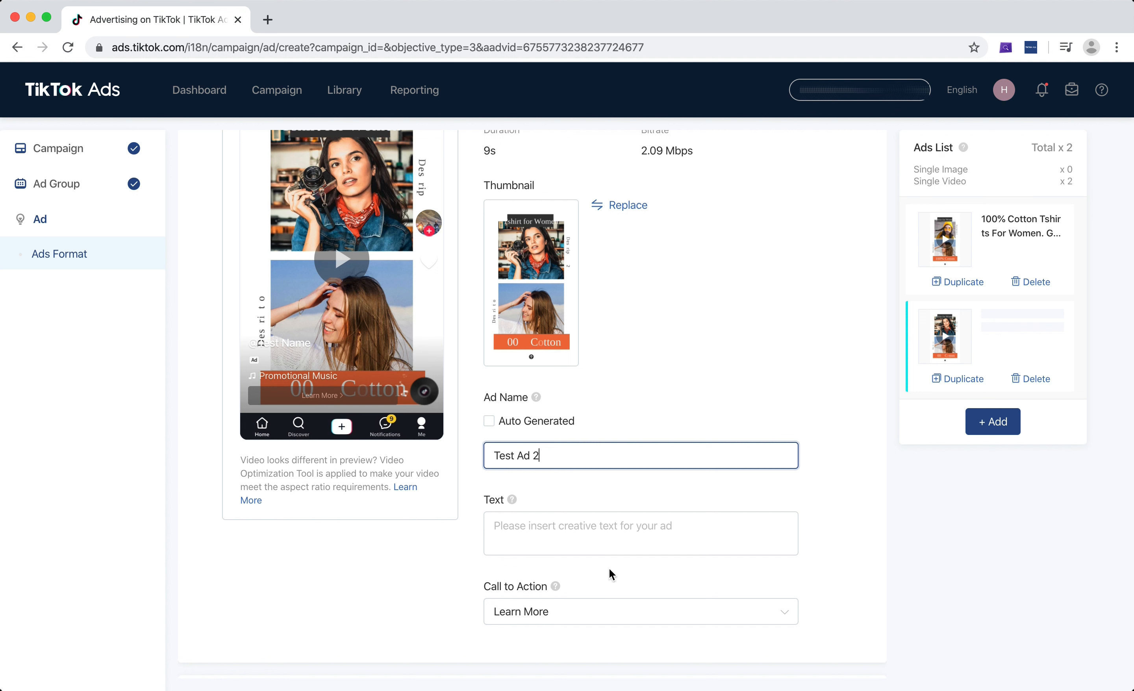
Enter "Premium Cotton Tshirt for Women" as the creative text of Test Ad 2
click(610, 540)
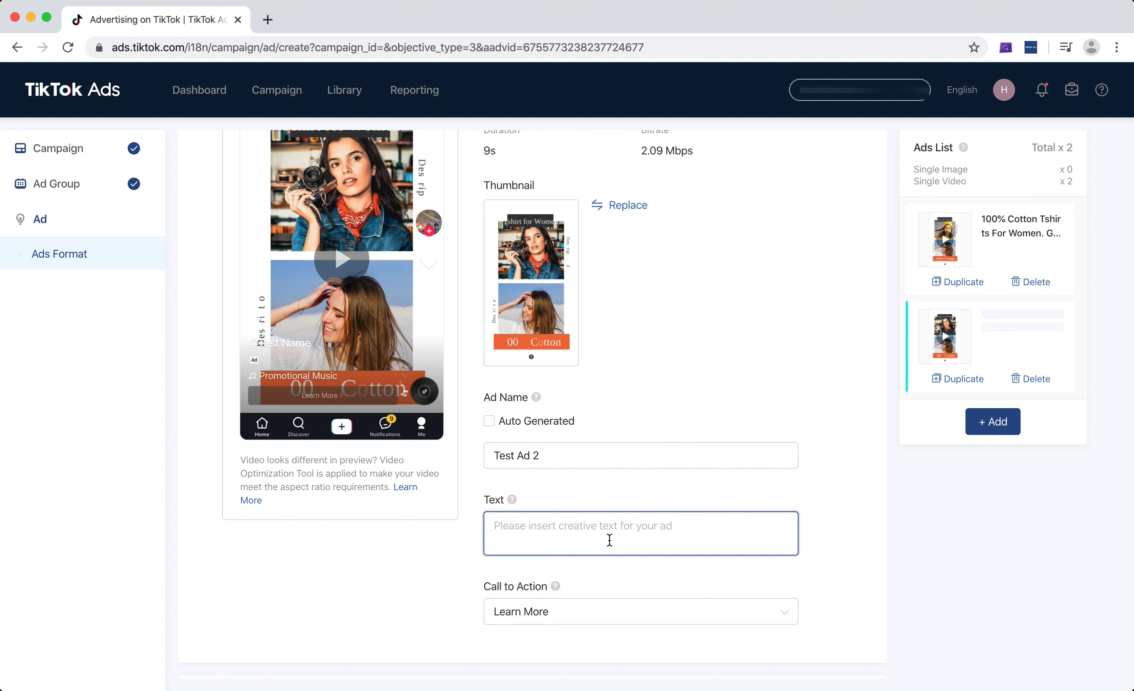
text(Tshgi)
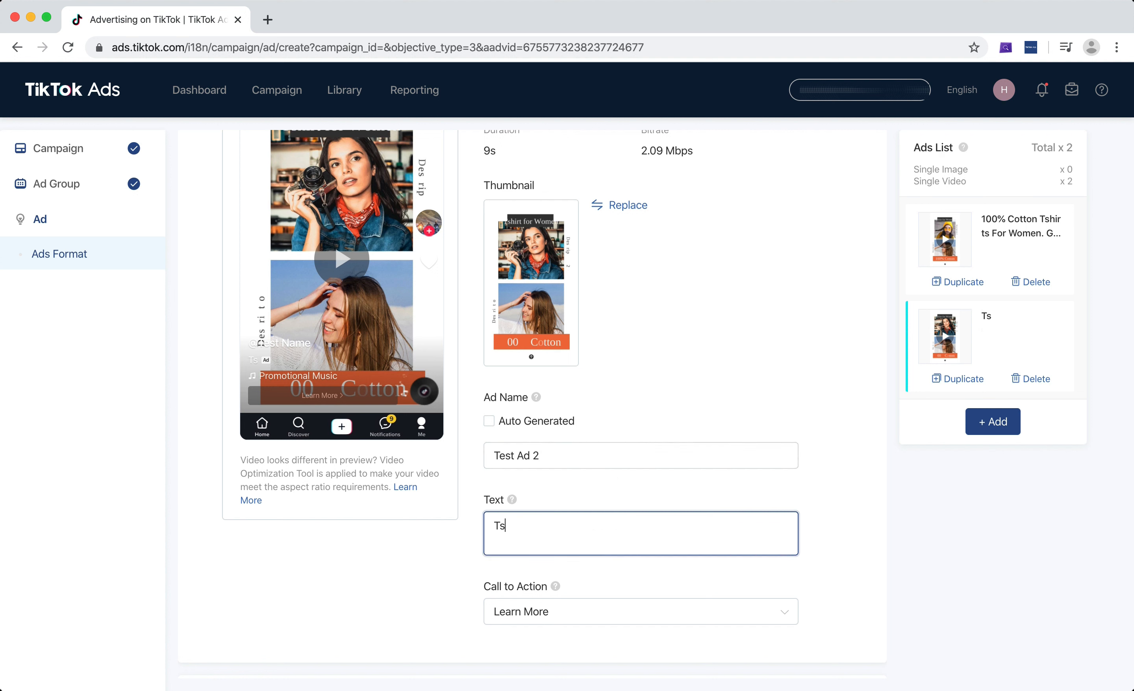
key(BackSpace)
key(BackSpace)
text(ir)
key(BackSpace)
key(BackSpace)
key(BackSpace)
key(BackSpace)
key(BackSpace)
text(Premium Cotto)
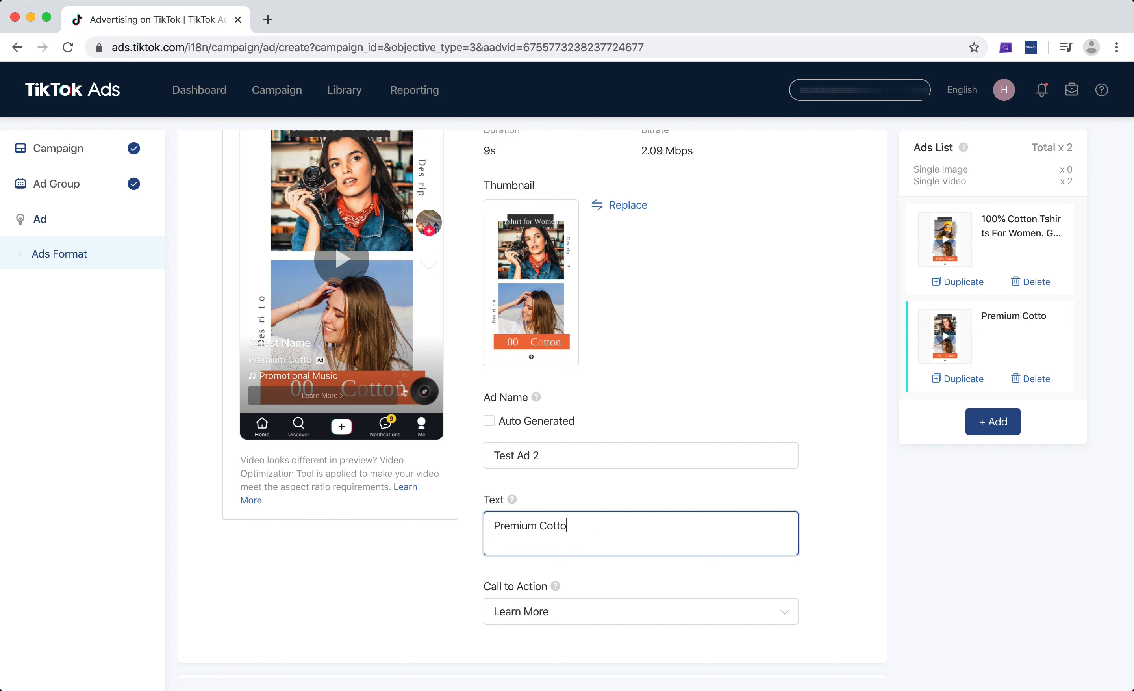
text(n TShirt o)
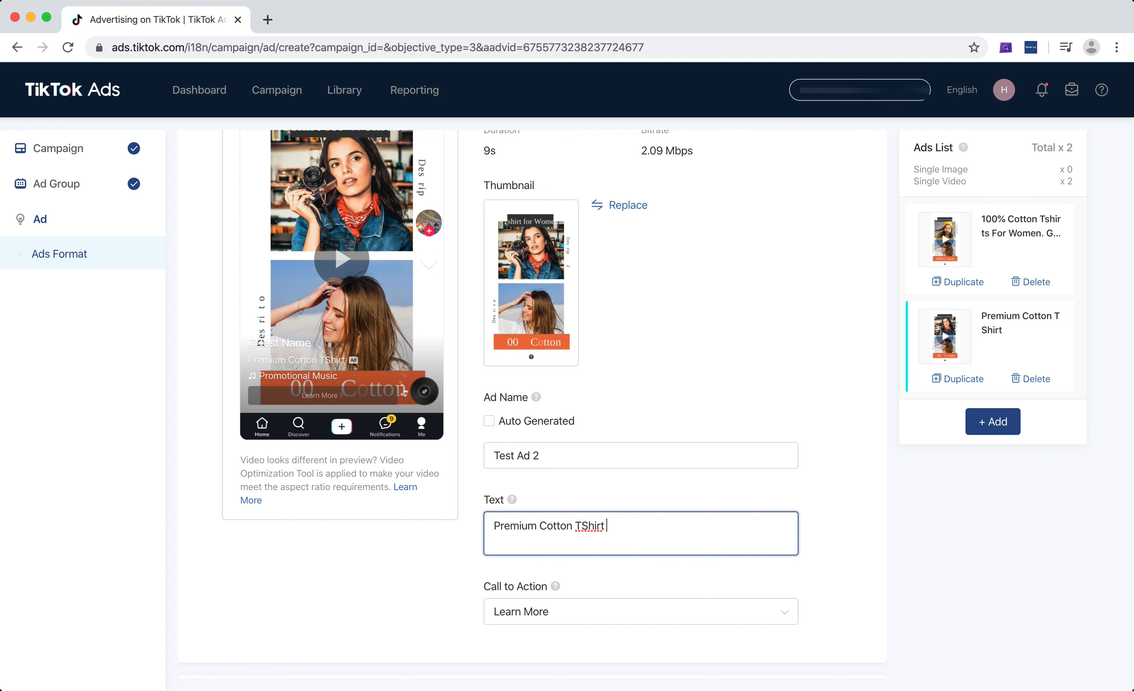
key(BackSpace)
key(BackSpace)
text(fro)
key(BackSpace)
key(BackSpace)
key(BackSpace)
text(for Women)
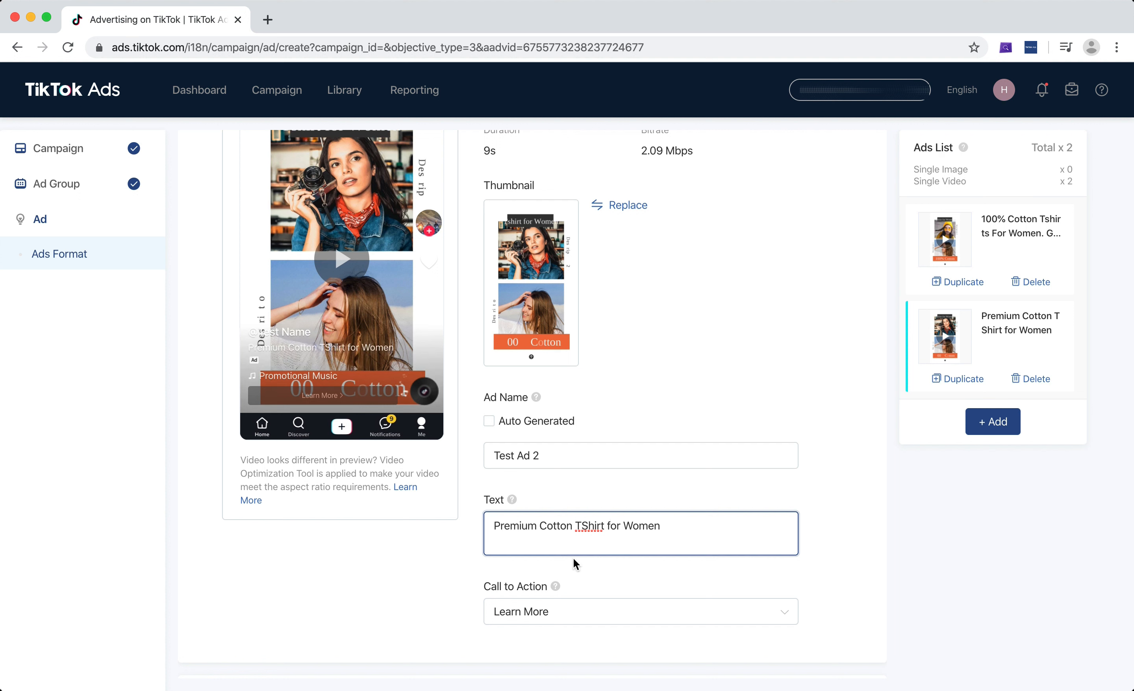
click(587, 524)
key(BackSpace)
text(s)
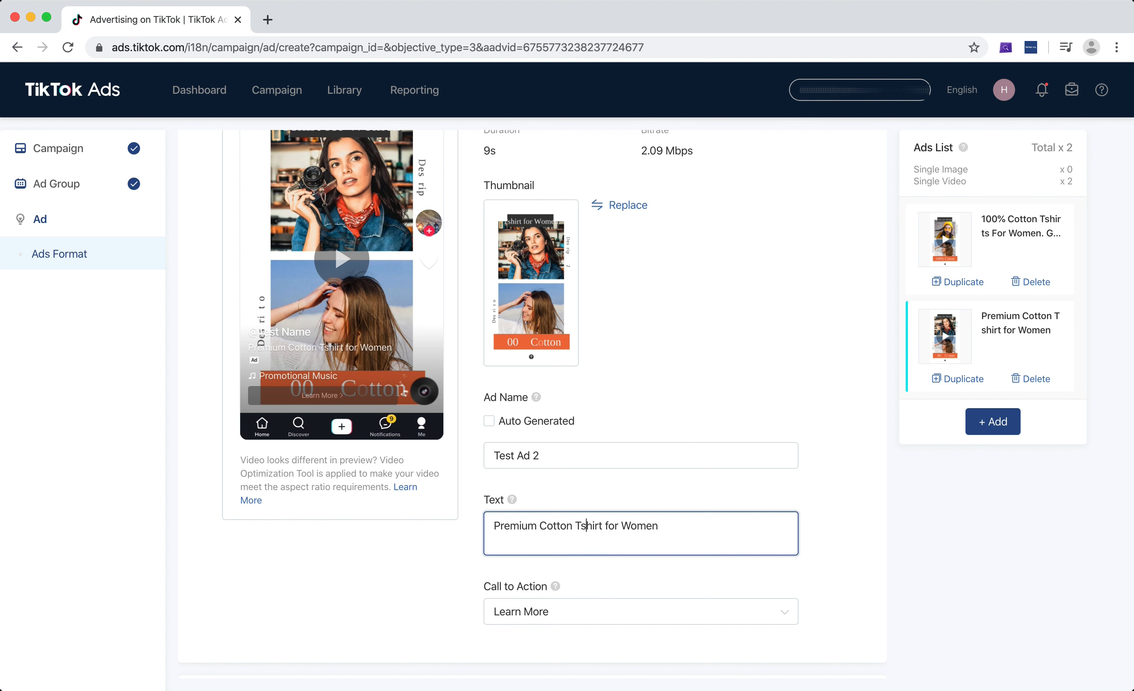
click(642, 446)
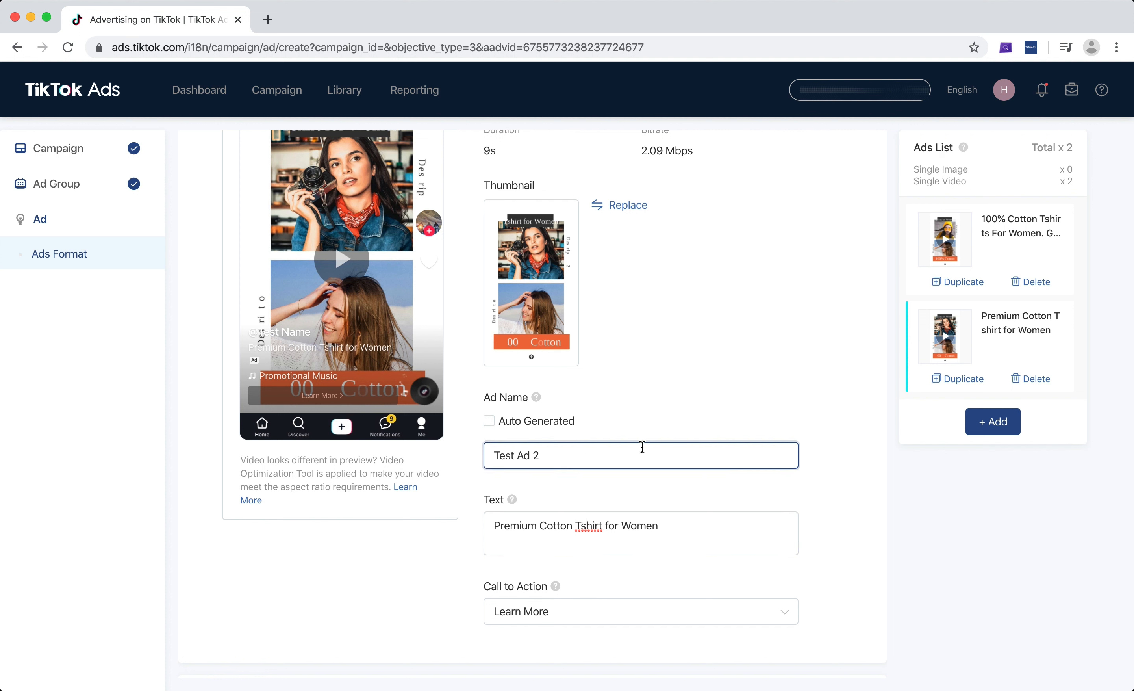
click(584, 532)
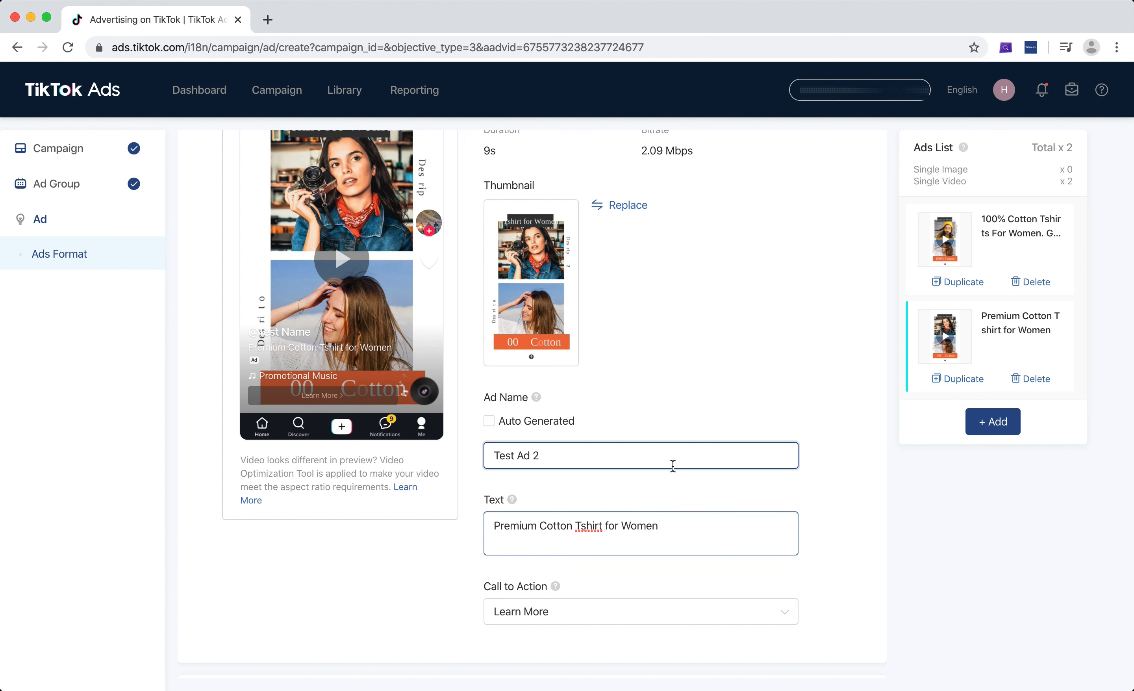
Set the call to action of Test Ad 2 to Shop Now
scroll(563, 405, up, 2)
scroll(562, 405, down, 2)
scroll(563, 405, down, 2)
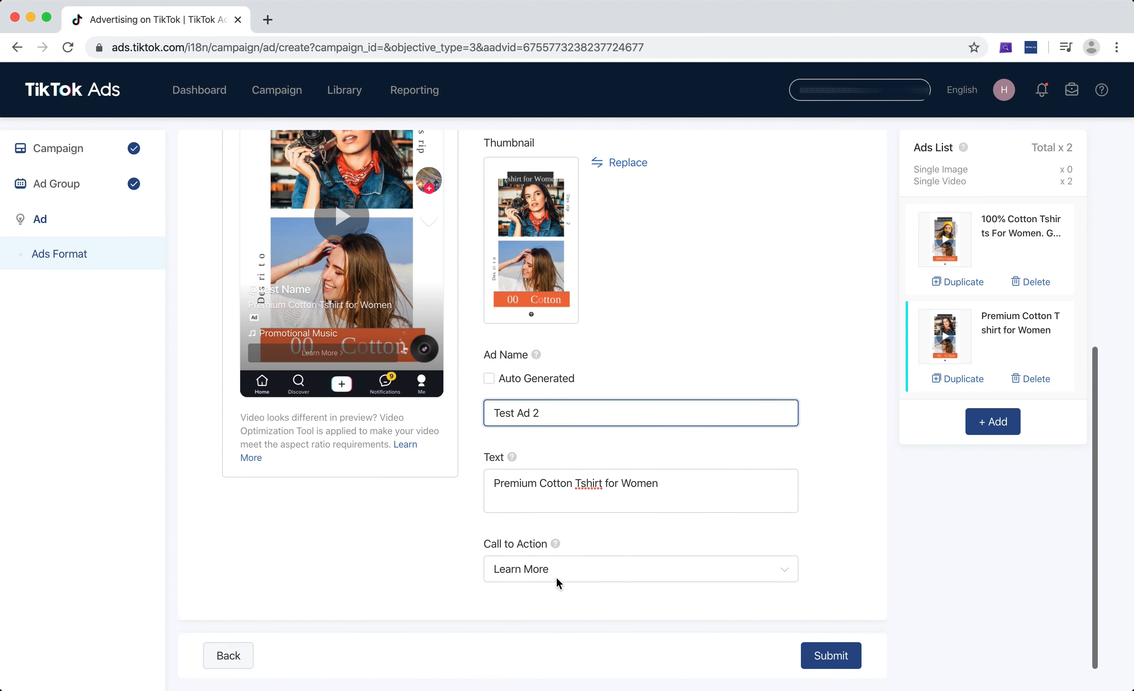
click(582, 573)
scroll(632, 484, down, 1)
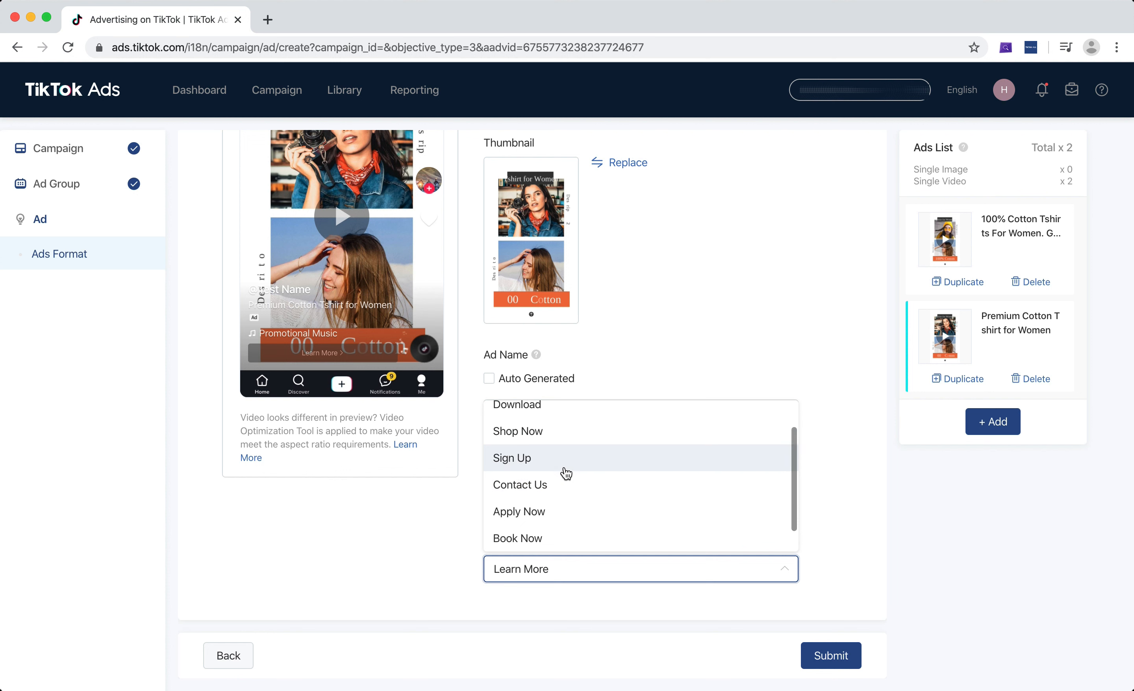
scroll(564, 472, up, 1)
click(575, 481)
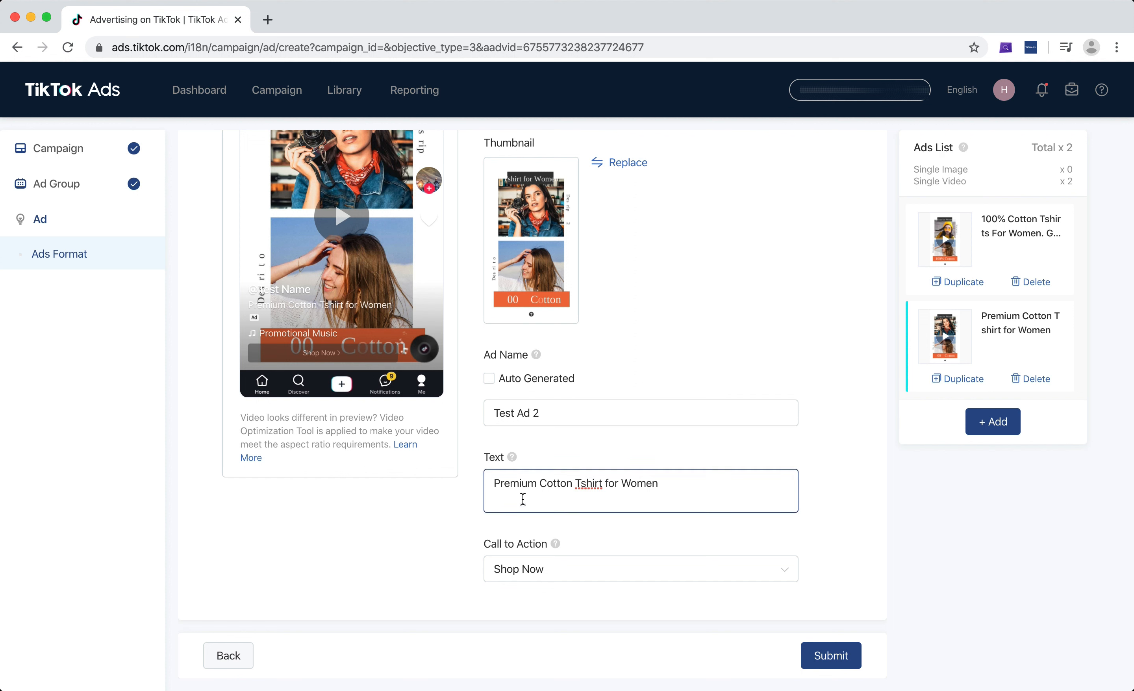
Examine the creative text, thumbnail and video preview of Test Ad 2
click(493, 485)
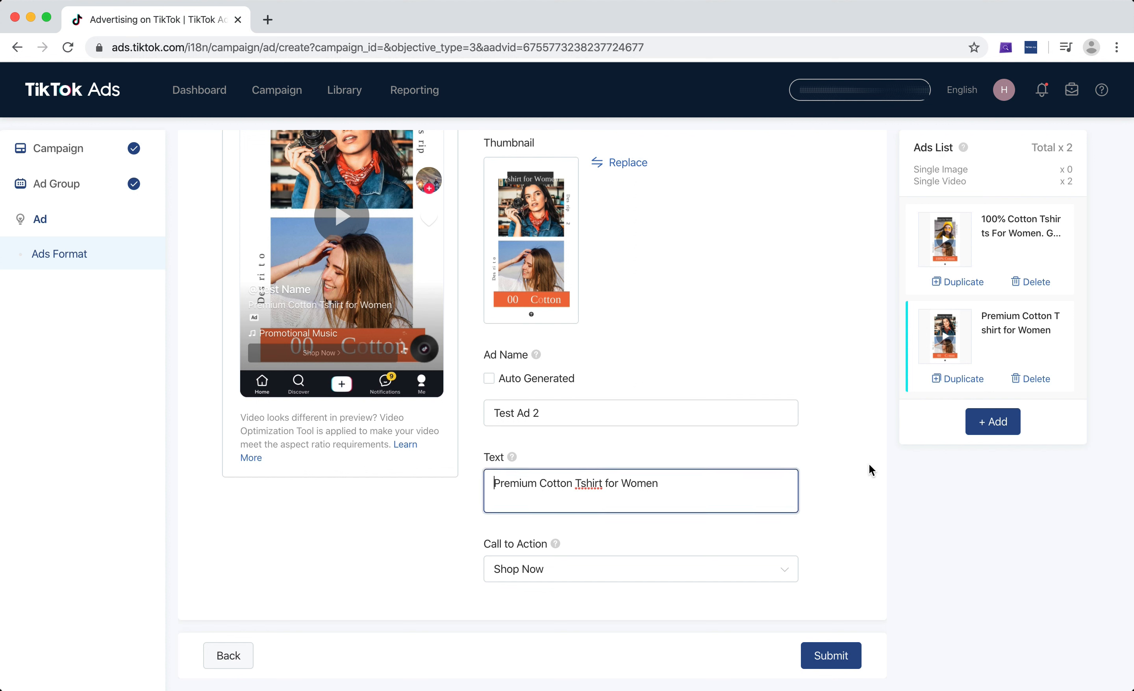
double_click(719, 502)
triple_click(719, 502)
click(731, 496)
scroll(730, 496, up, 1)
triple_click(713, 502)
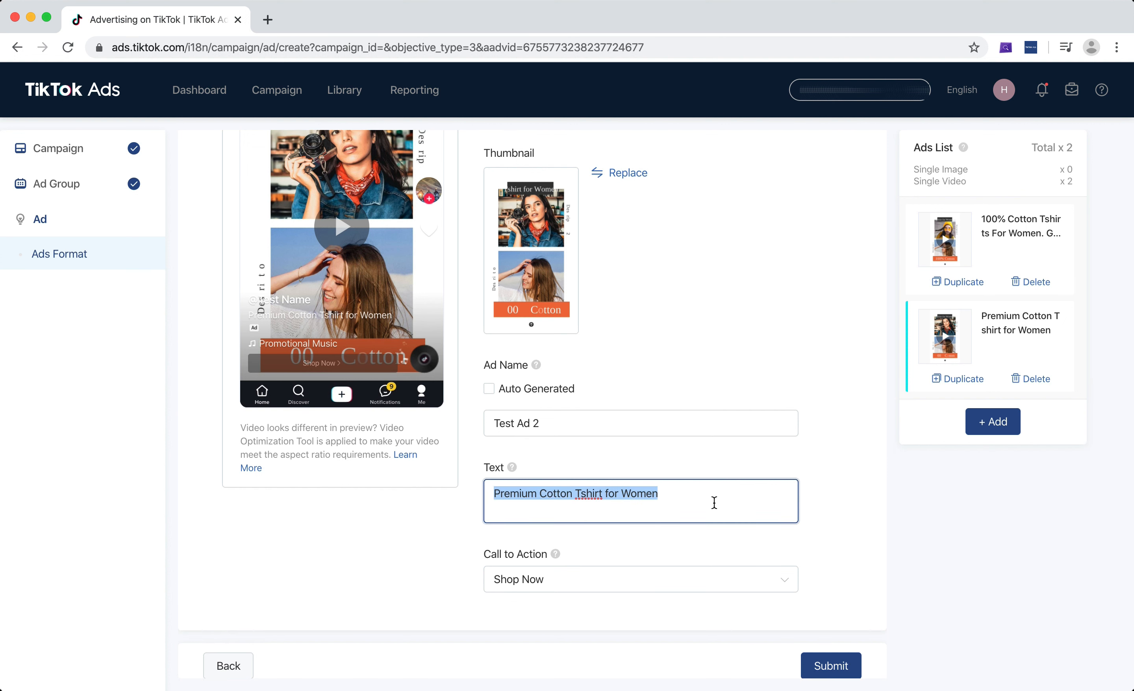
click(764, 514)
scroll(684, 444, up, 3)
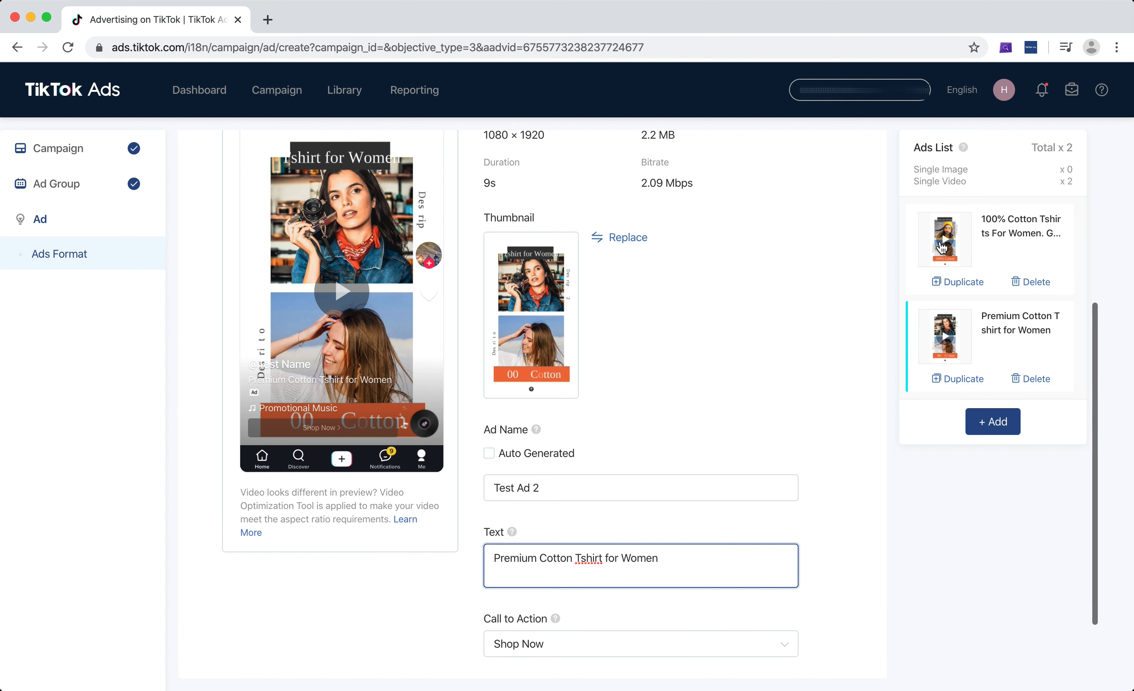
scroll(717, 337, up, 5)
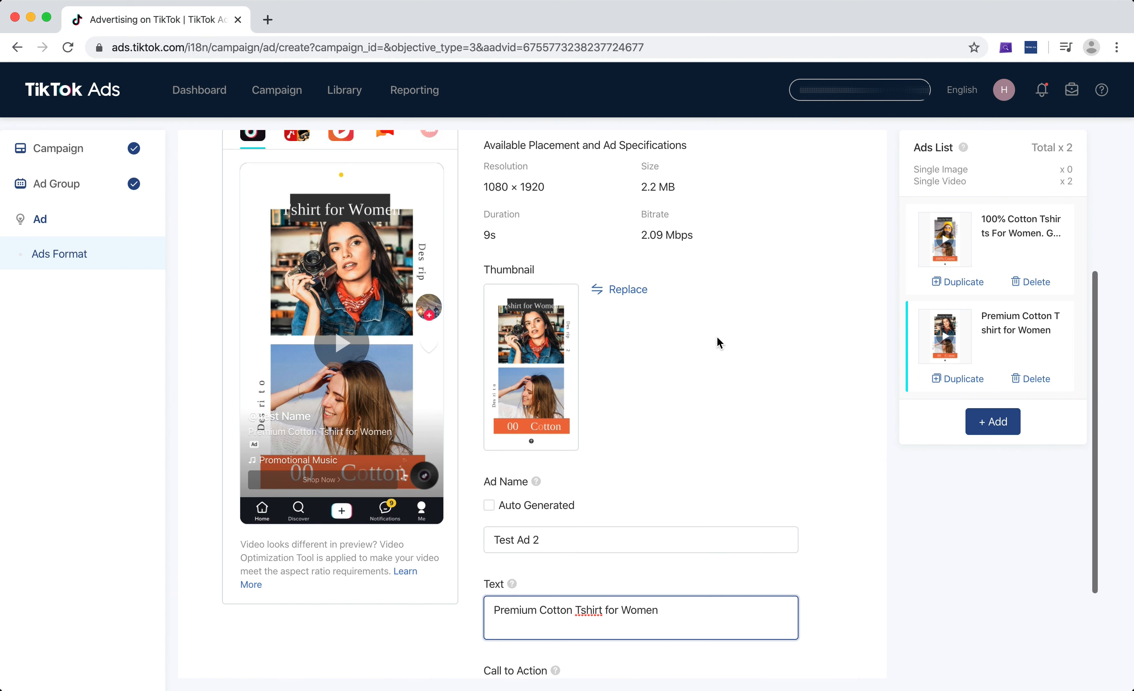
Submit the campaign's two ads for review and dismiss the notice about updating the tax info
scroll(716, 337, down, 3)
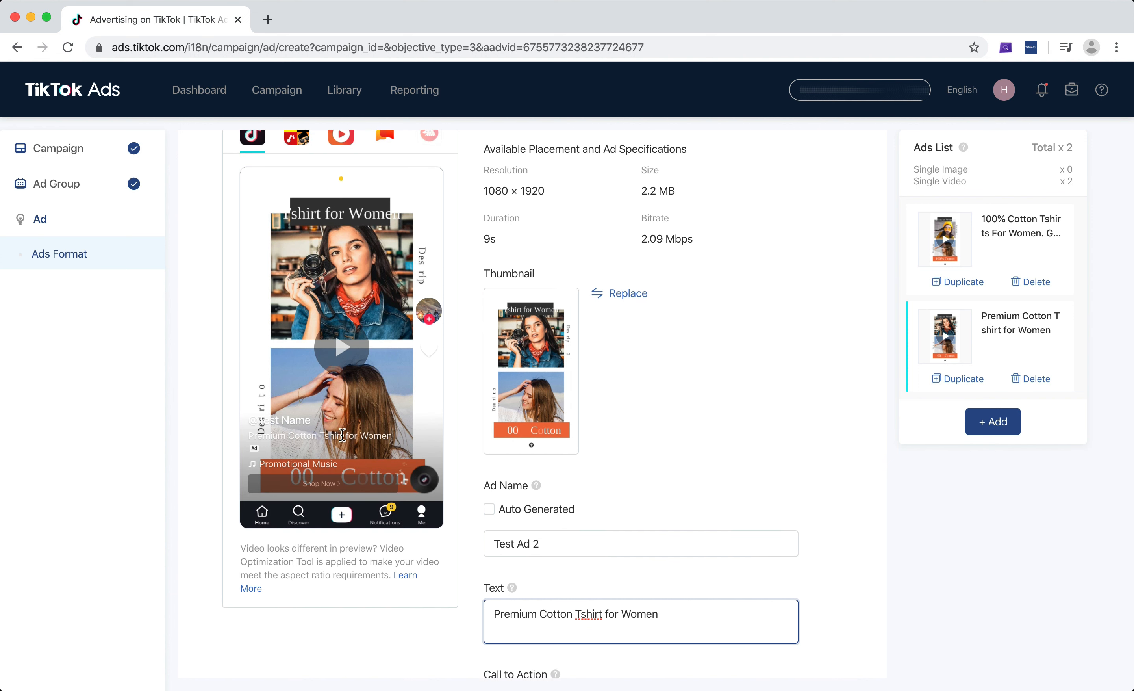
scroll(707, 394, down, 5)
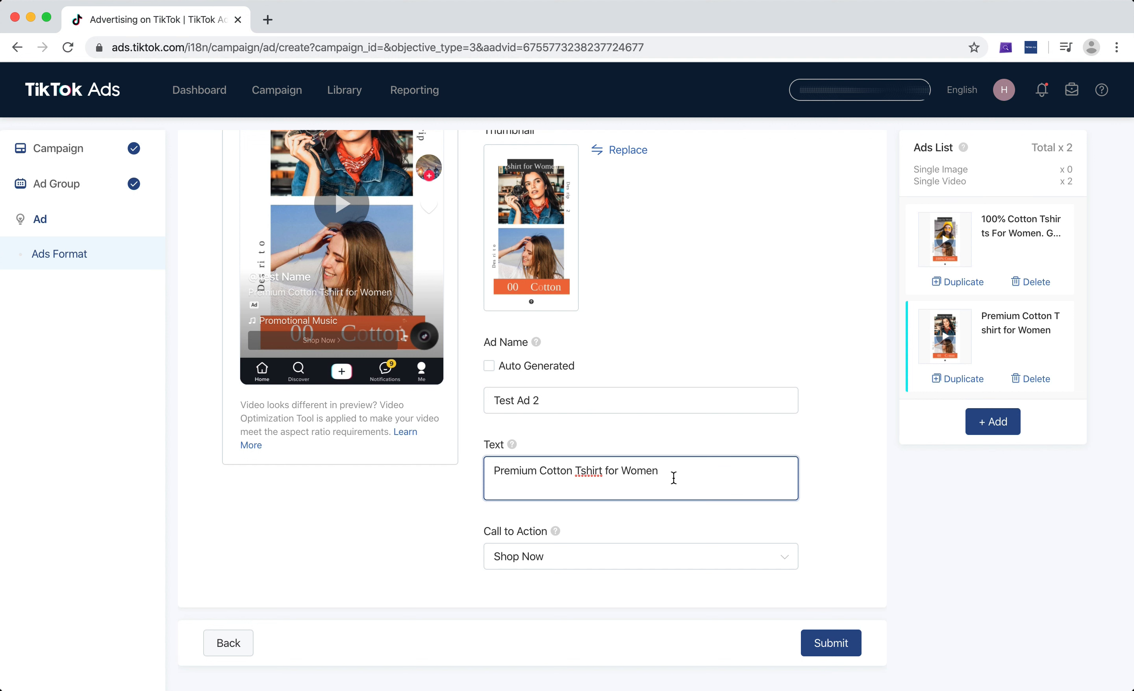
drag(673, 478, 645, 479)
click(831, 644)
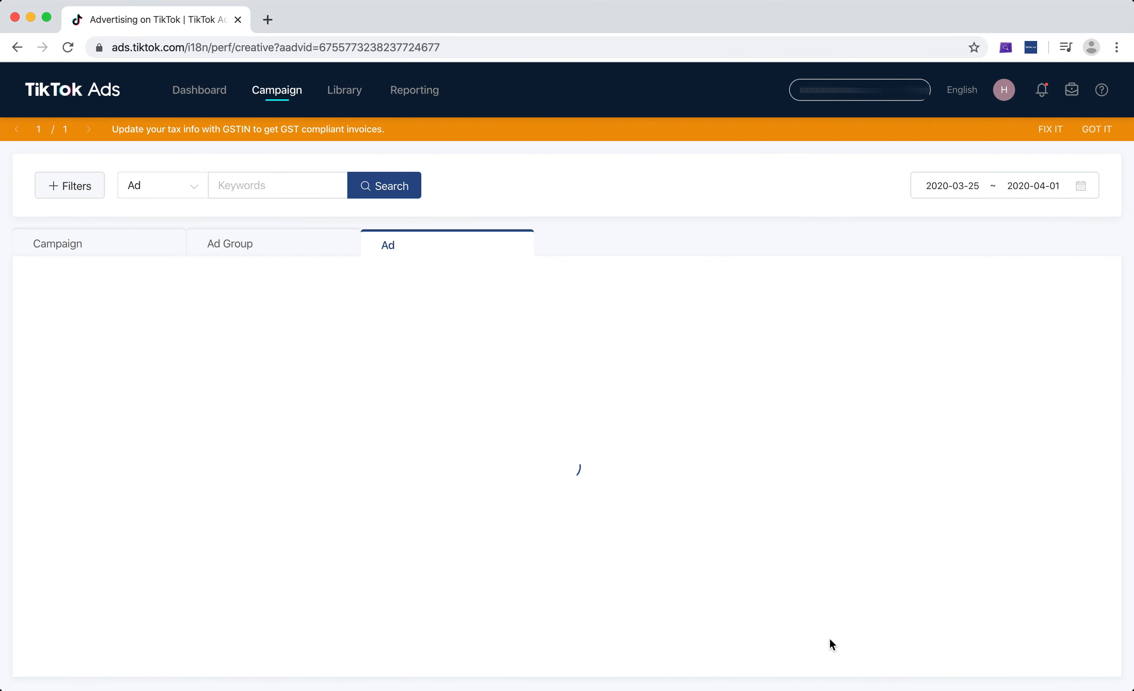
click(1103, 131)
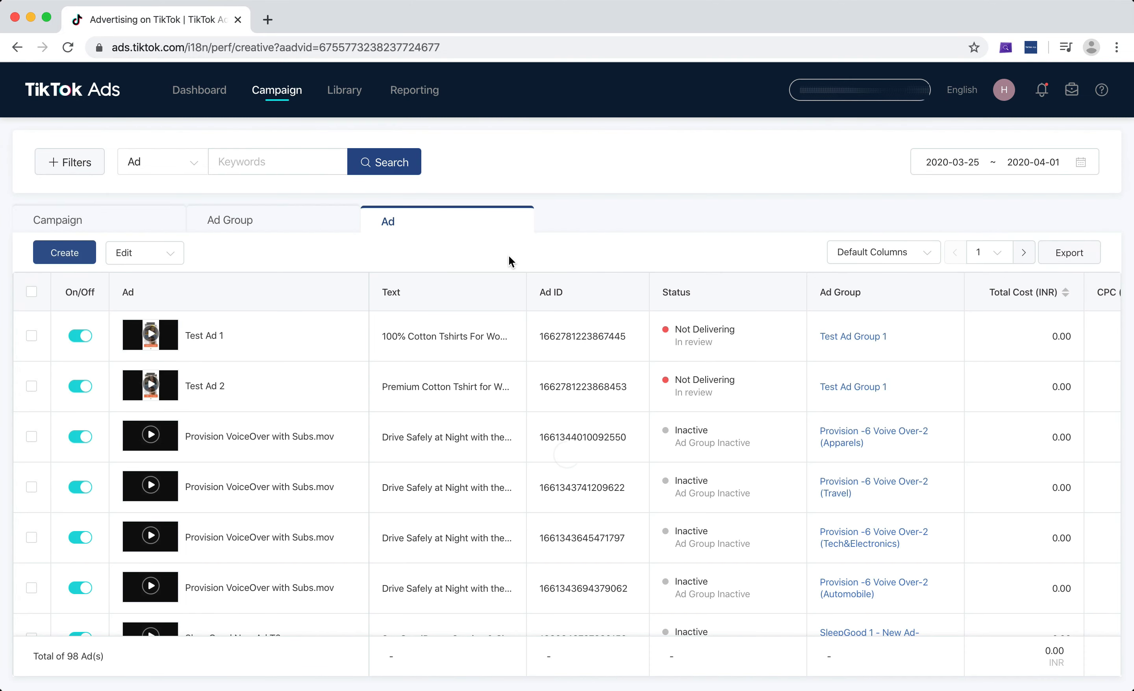
Open Test Campaign from the campaign list and review the budget, bid, scheduling and performance columns of its ad group
click(102, 217)
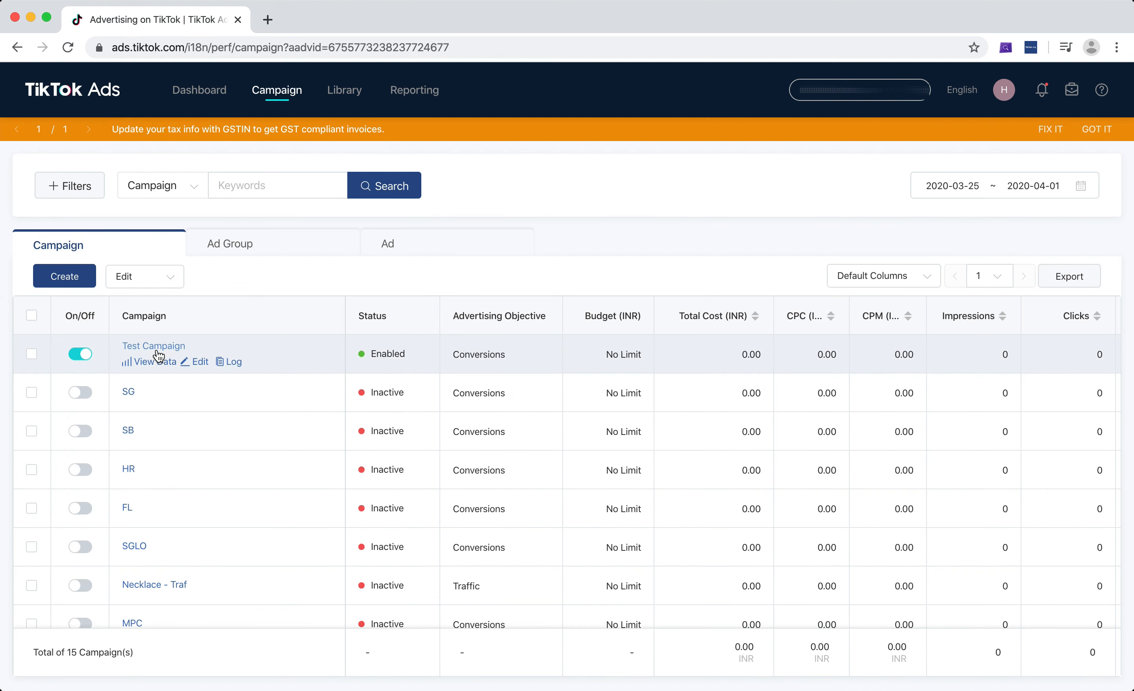
click(159, 352)
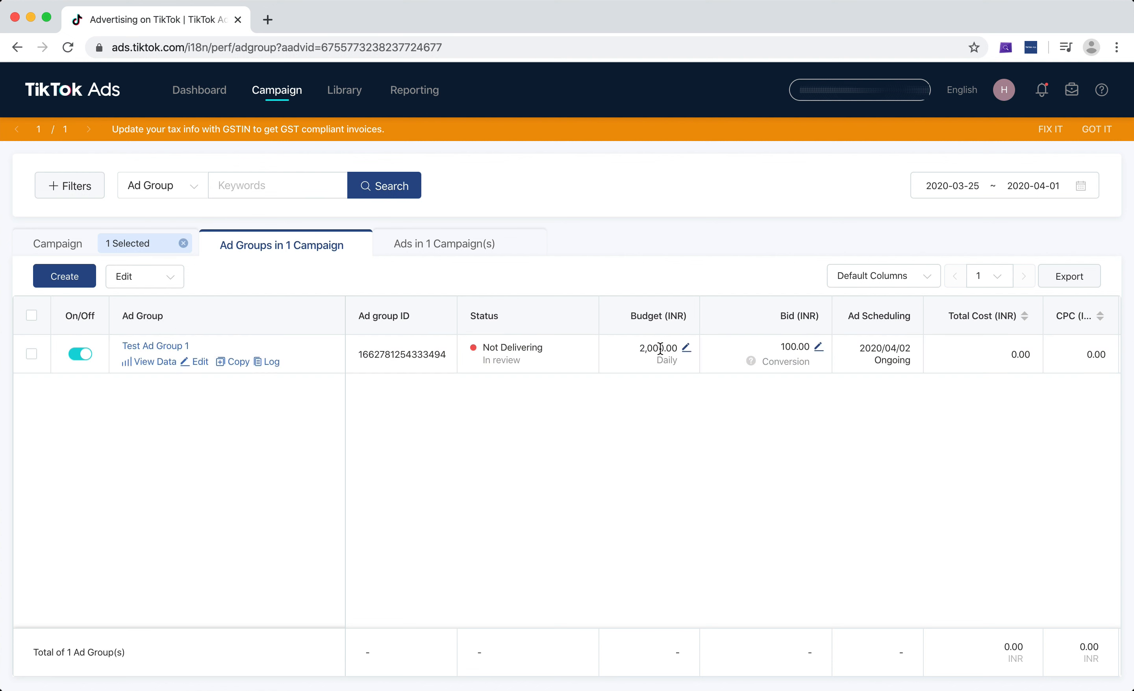
scroll(660, 348, right, 1)
scroll(660, 347, right, 5)
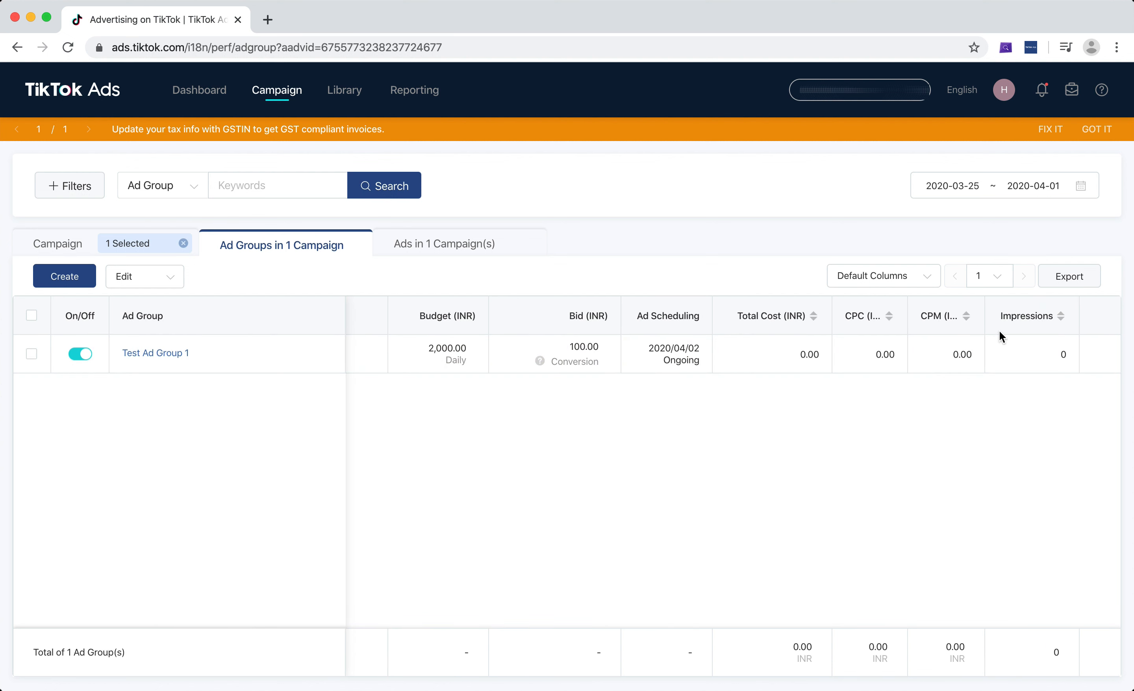
scroll(1031, 332, right, 3)
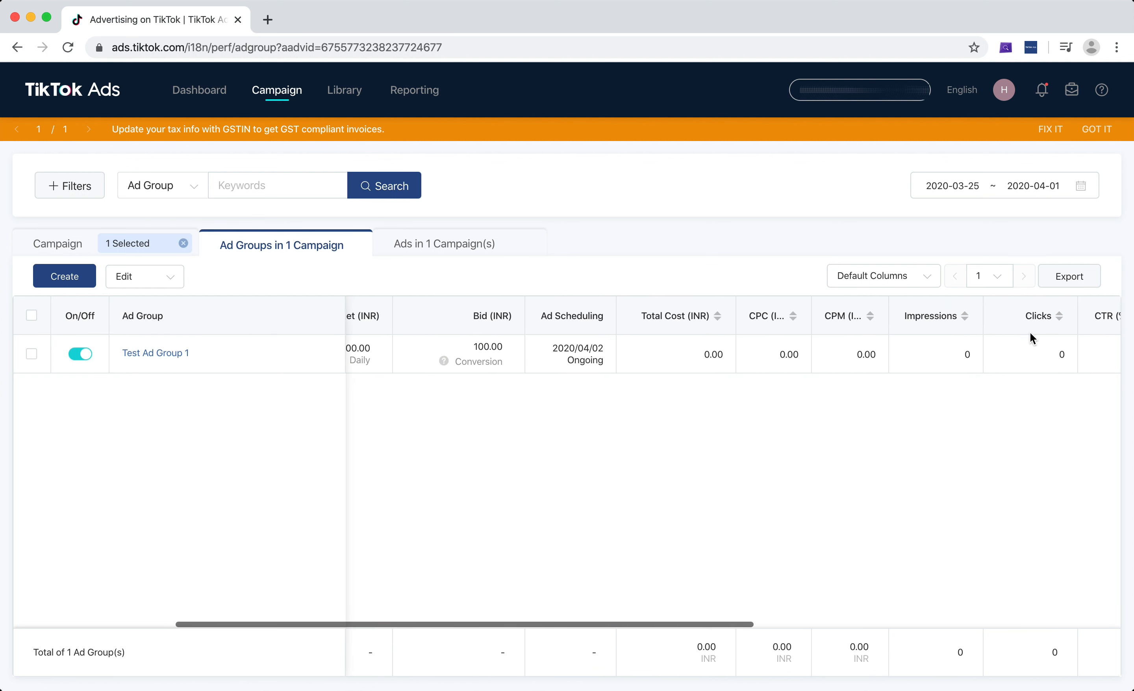
scroll(1031, 332, right, 8)
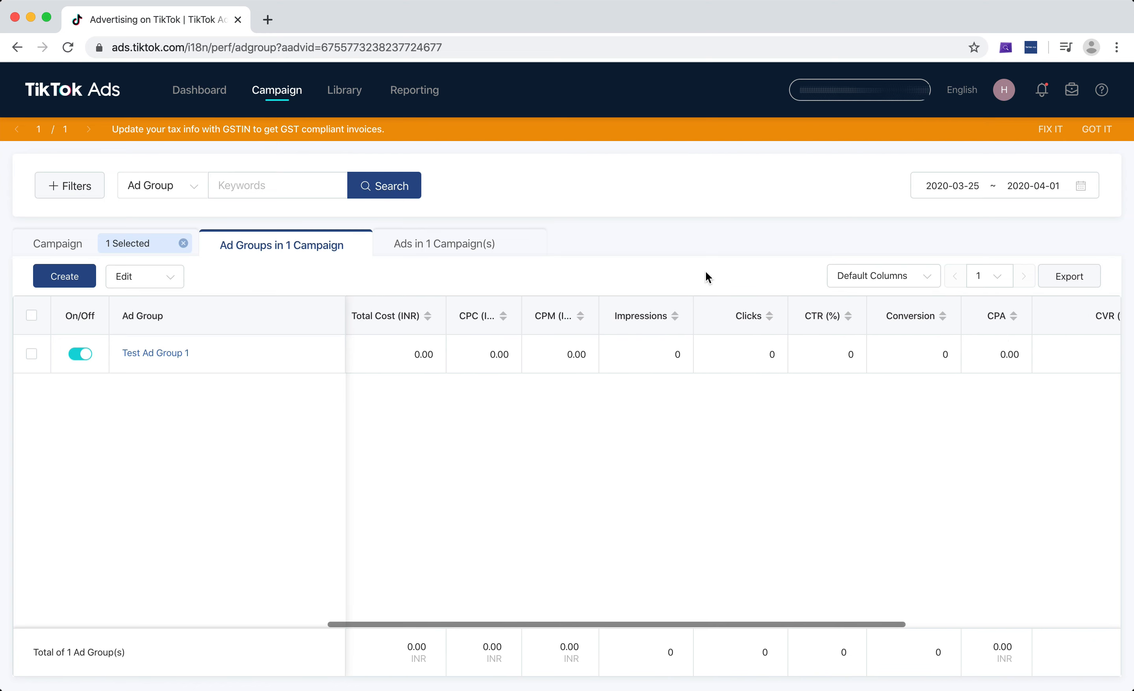
View the ads in Test Campaign and look through their status and performance columns
click(439, 245)
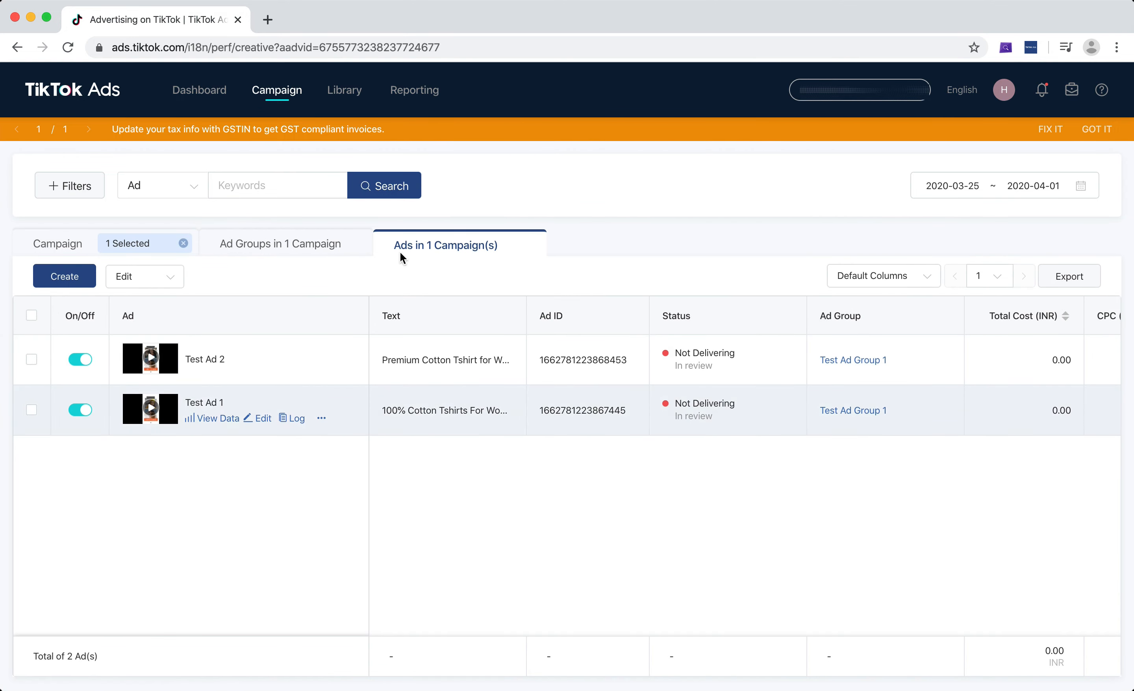
scroll(775, 392, right, 10)
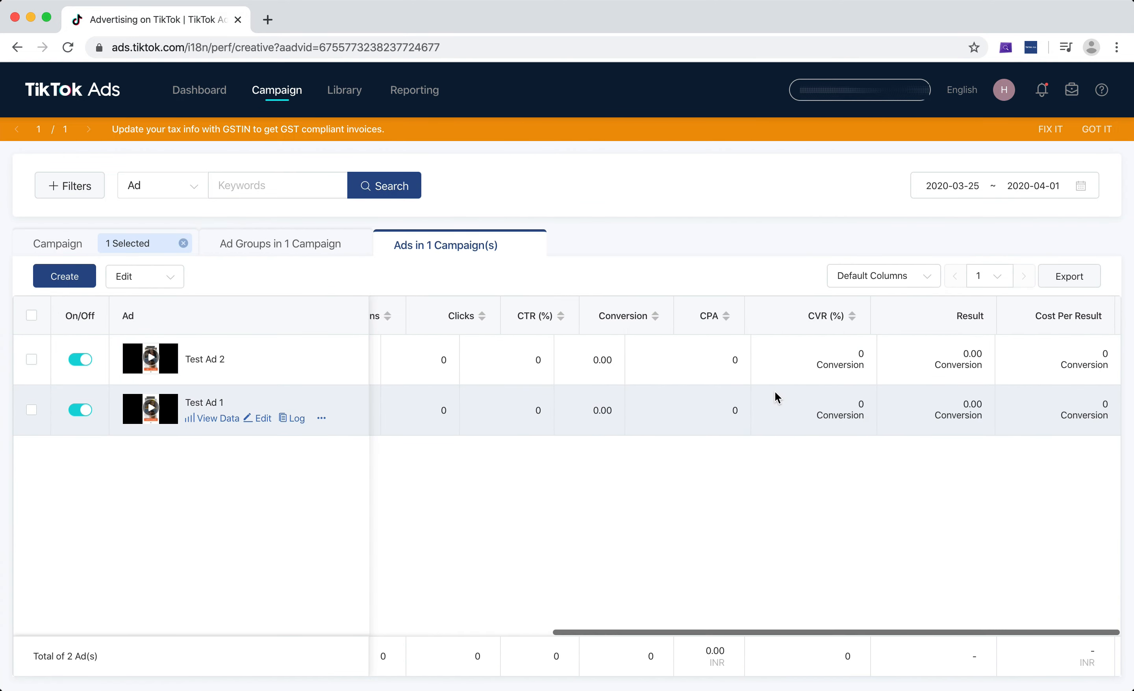
scroll(775, 392, left, 10)
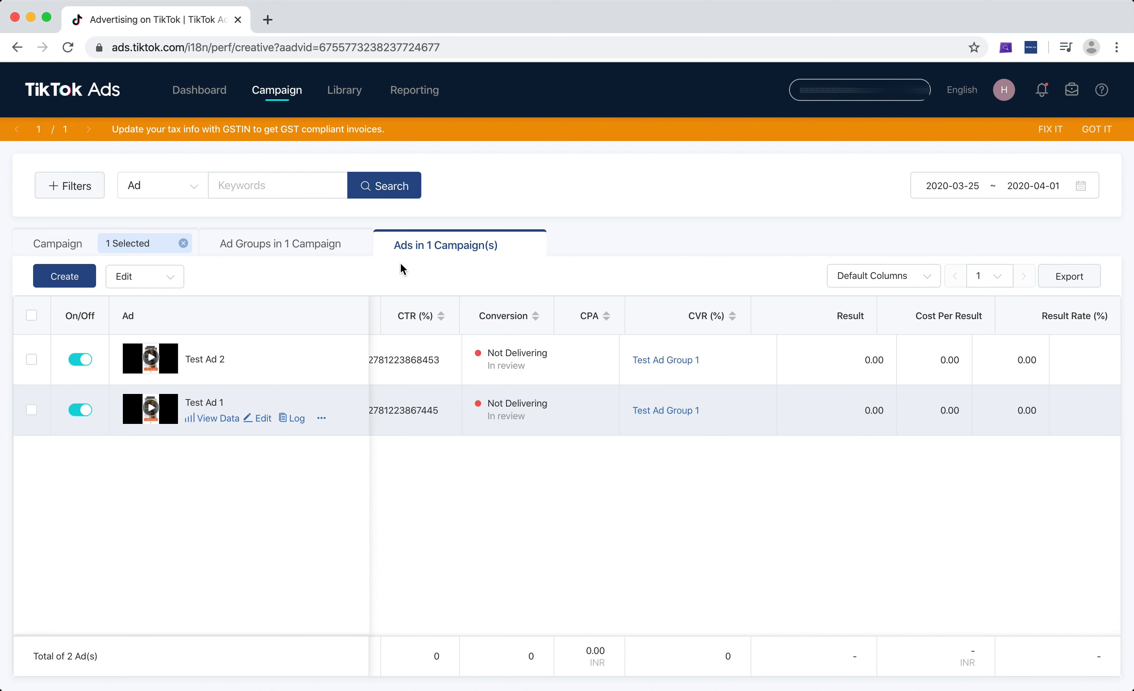
Return to the campaign's ad groups, dismiss the tax notice and set the reporting date range to Today
click(280, 245)
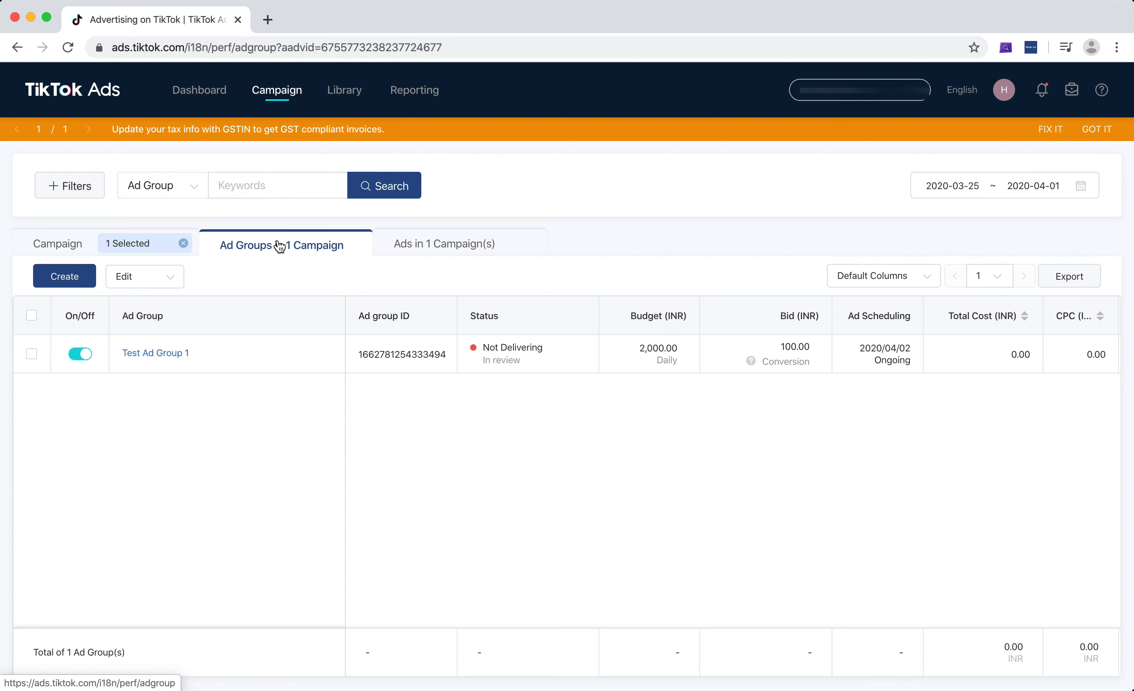
click(981, 190)
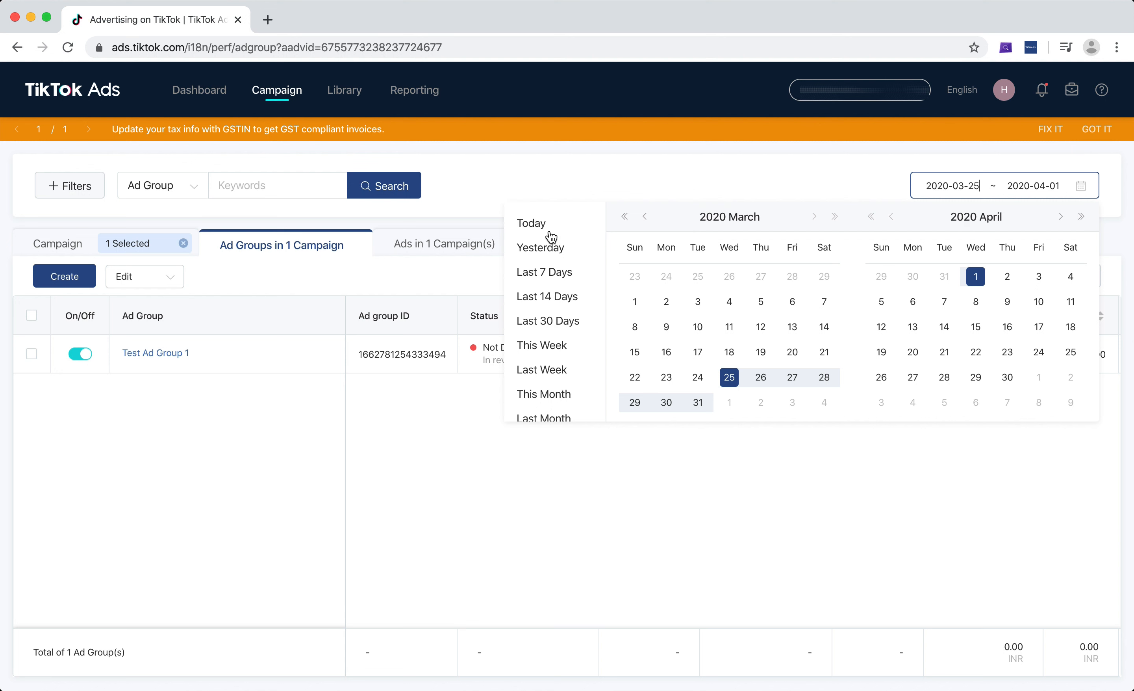
click(524, 567)
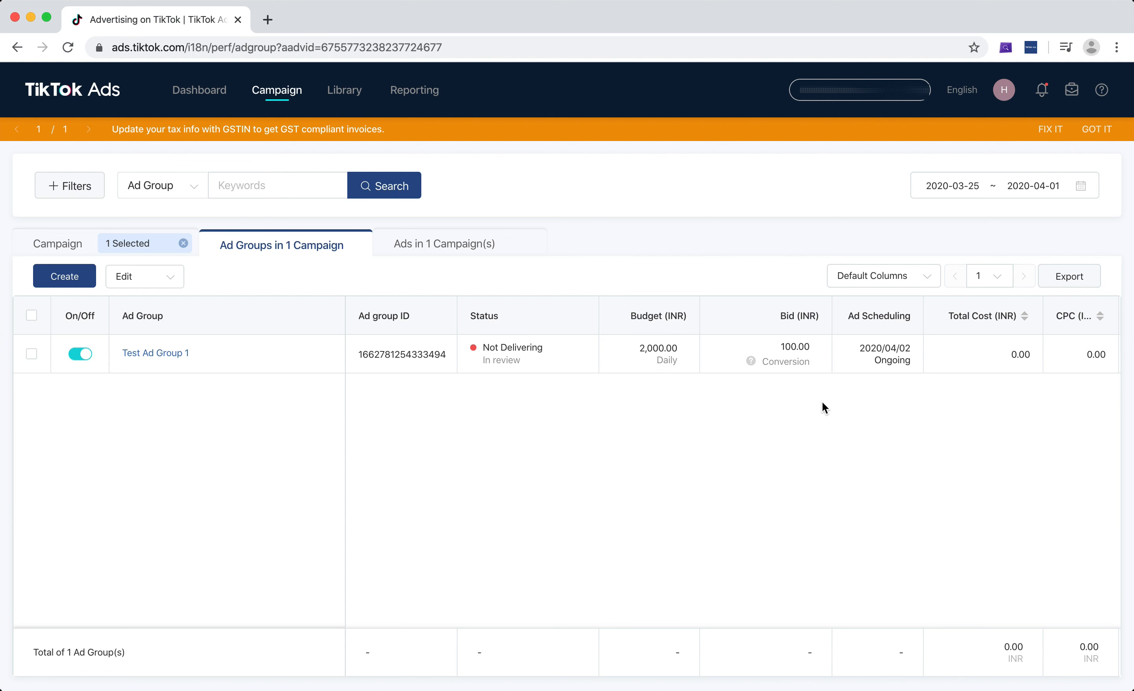
click(1098, 134)
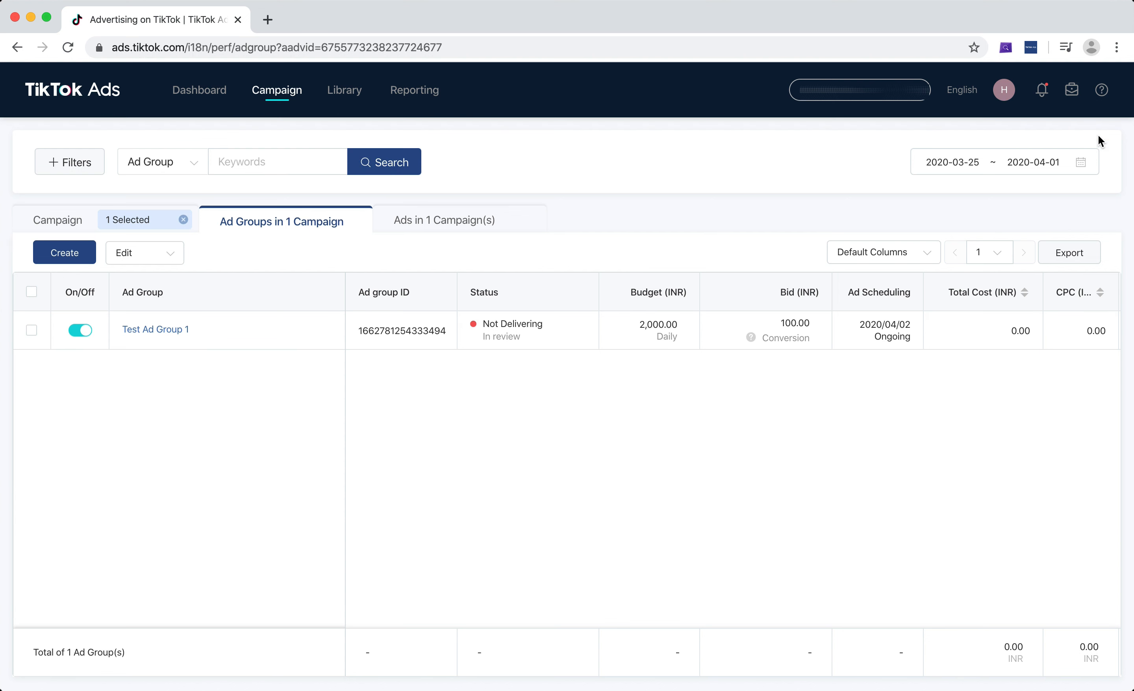
click(977, 162)
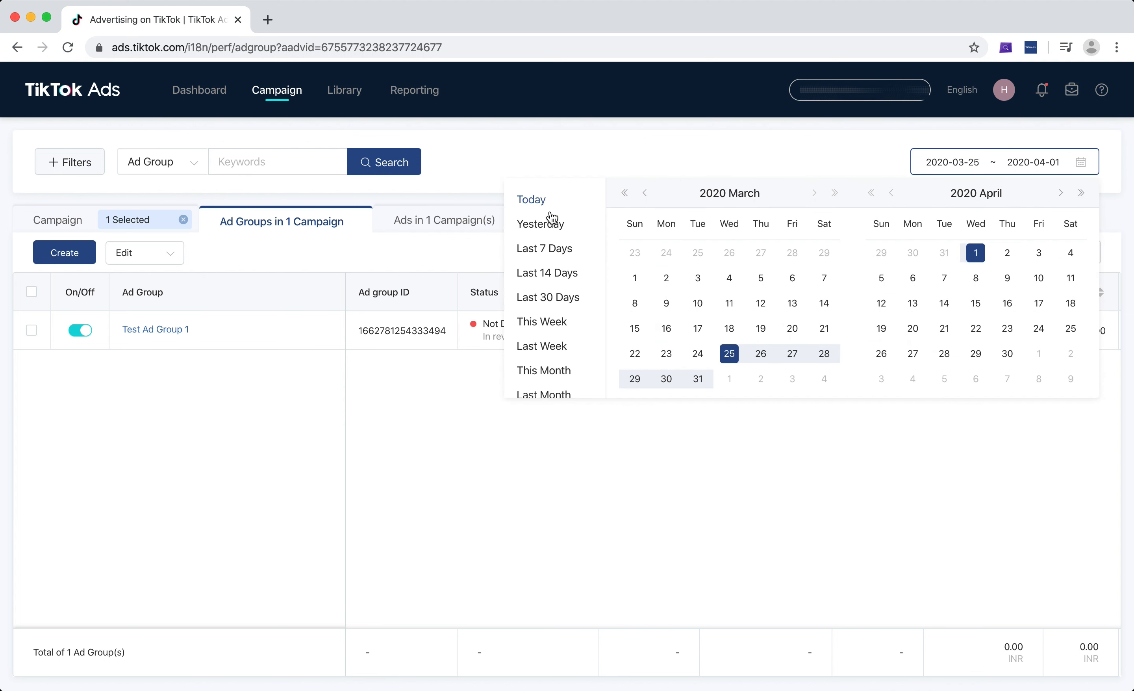
click(533, 201)
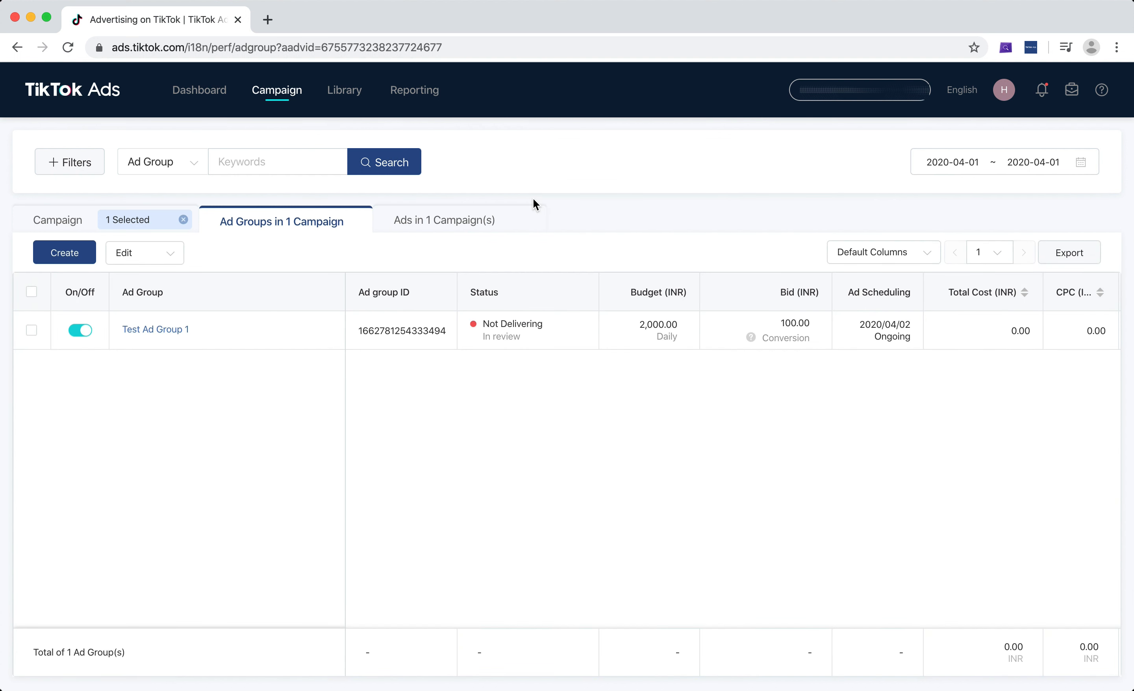
Open the custom column settings for the ad group table and look through the Basic Data metrics
click(888, 251)
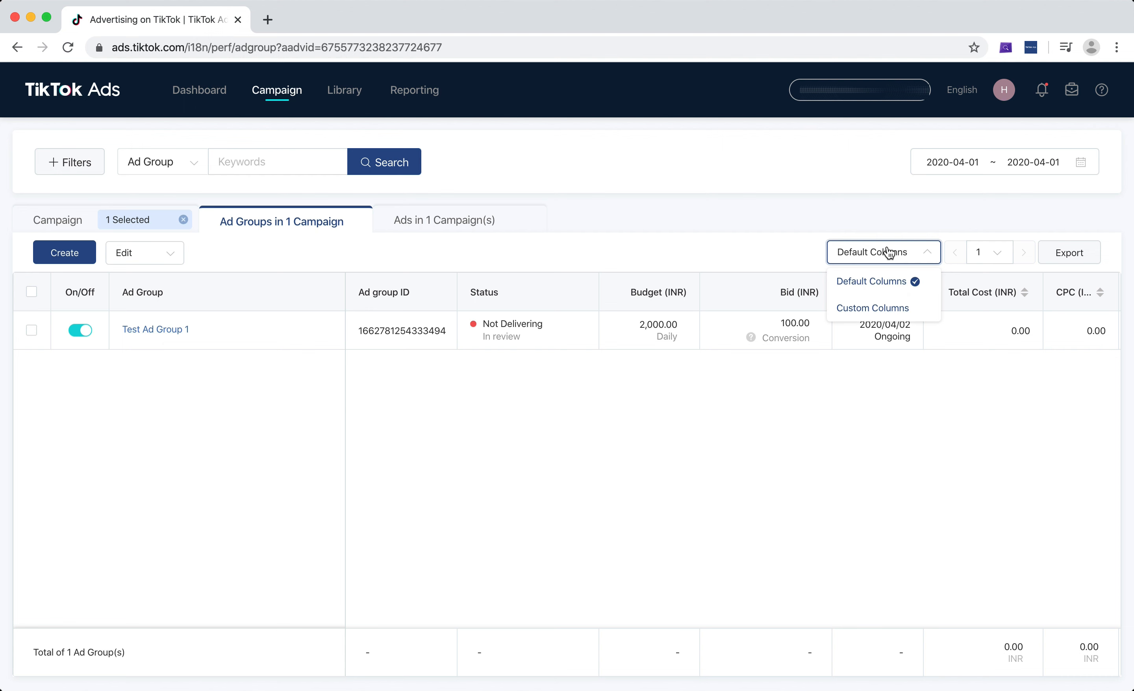
click(873, 307)
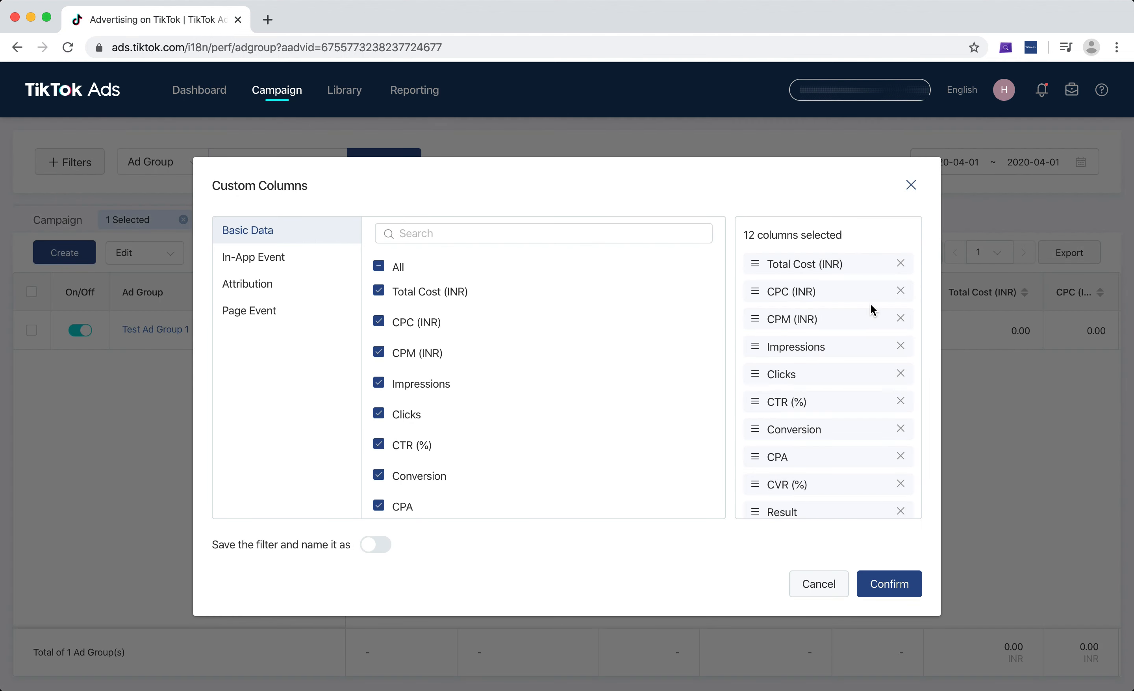
scroll(582, 356, down, 5)
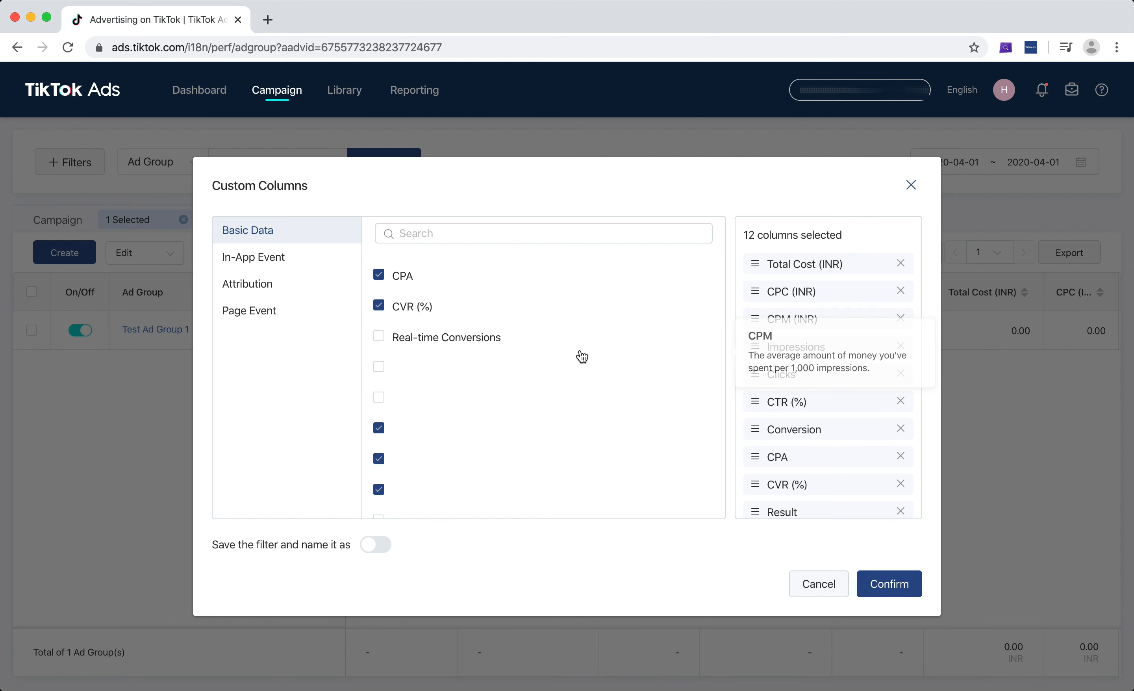
scroll(582, 356, down, 4)
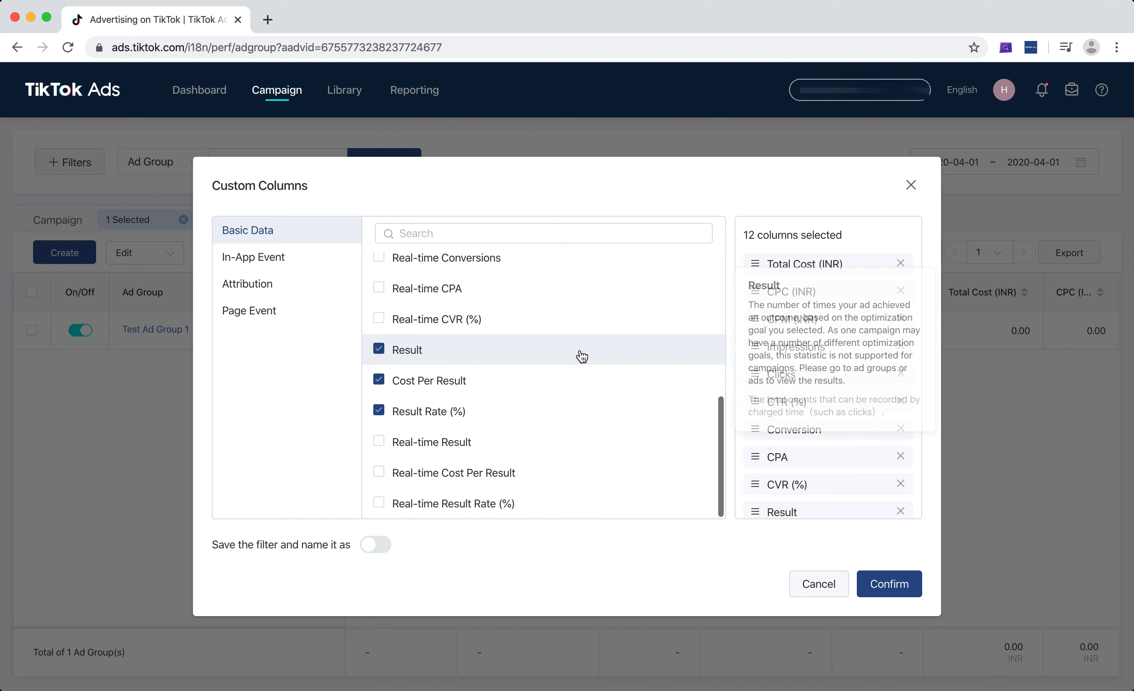
scroll(581, 356, up, 9)
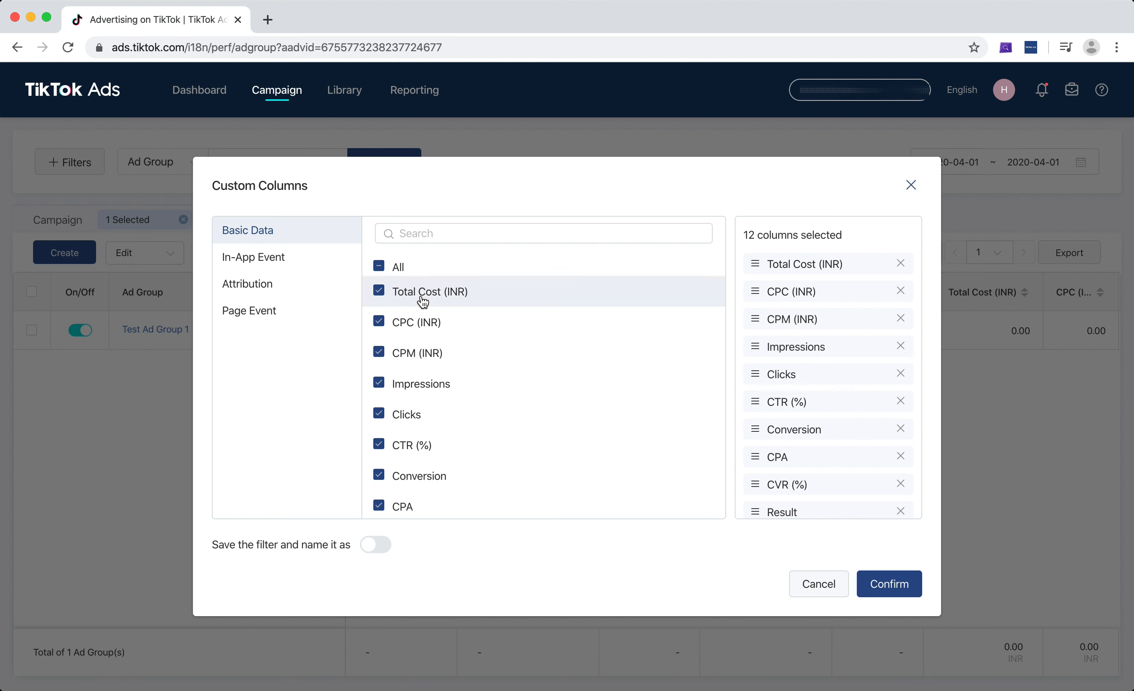
Read the definitions of the Basic Data metrics from Total Cost and CPC through CTR, Conversion and CVR
mouse_move(435, 300)
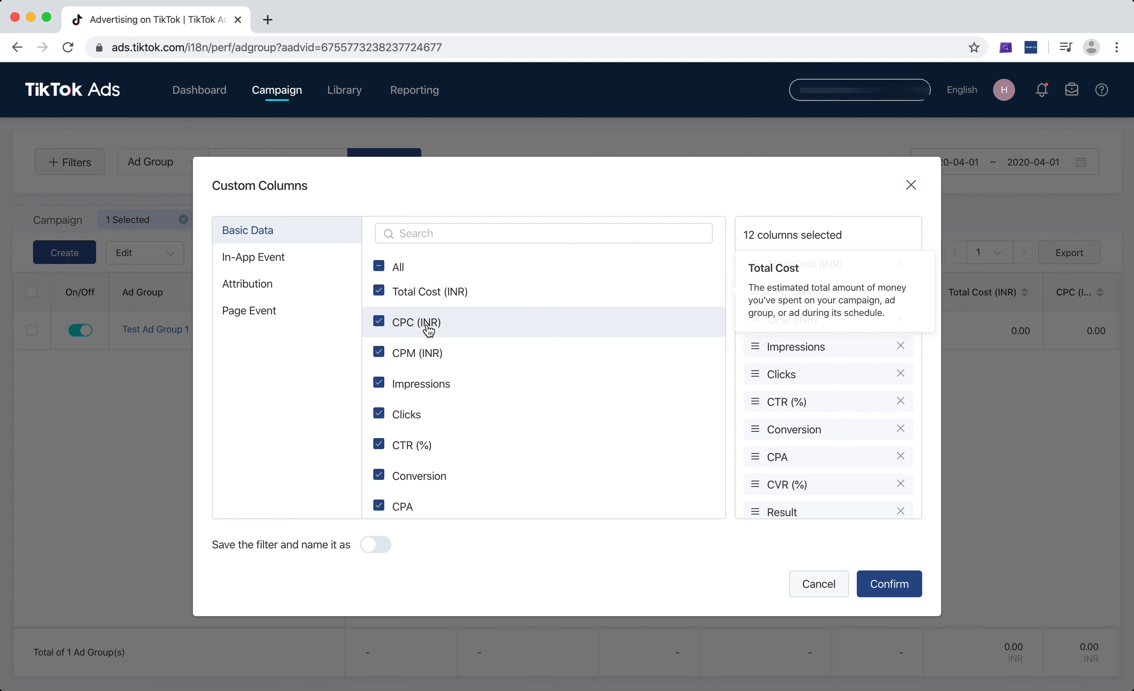
mouse_move(428, 330)
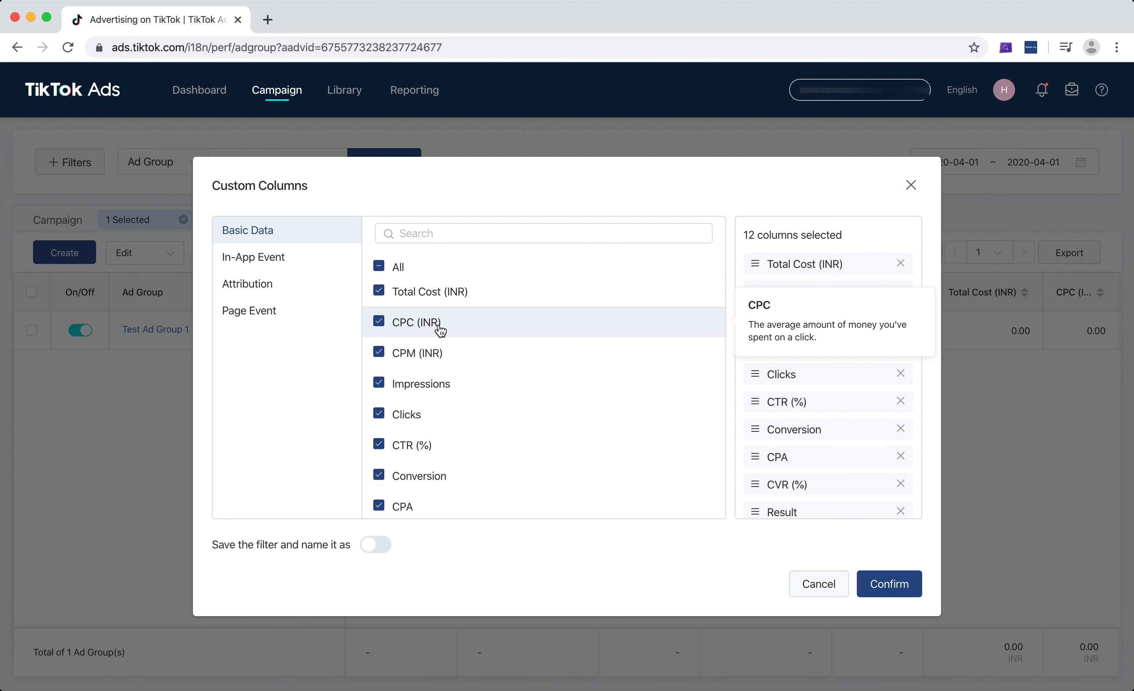
mouse_move(442, 355)
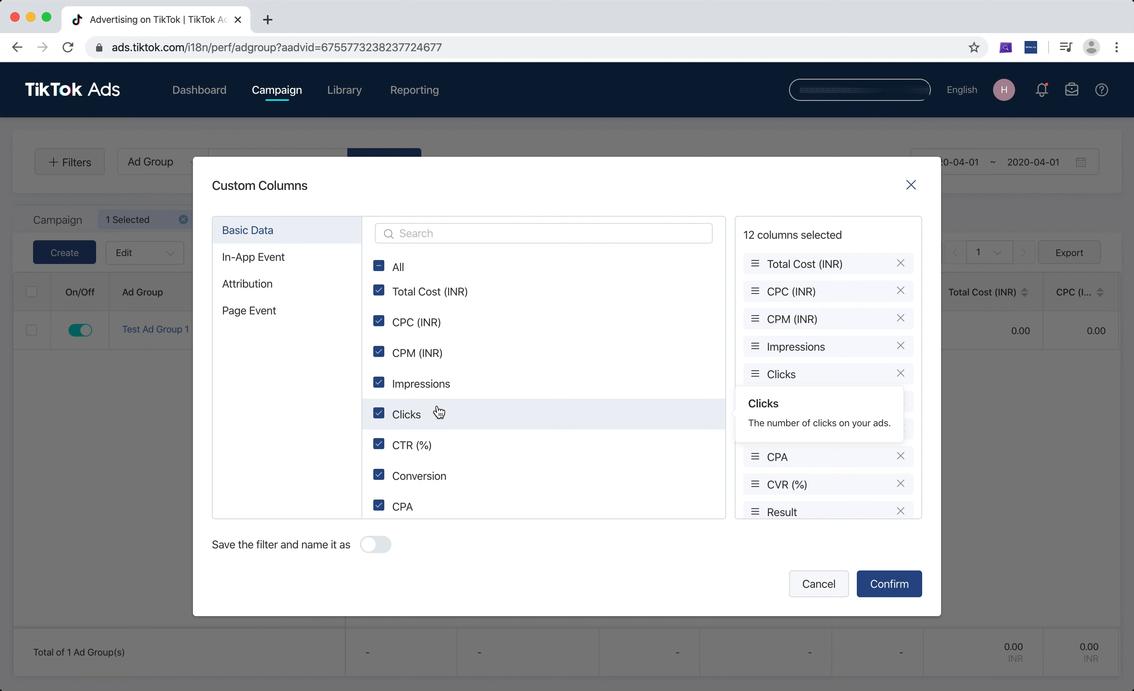
scroll(437, 400, down, 3)
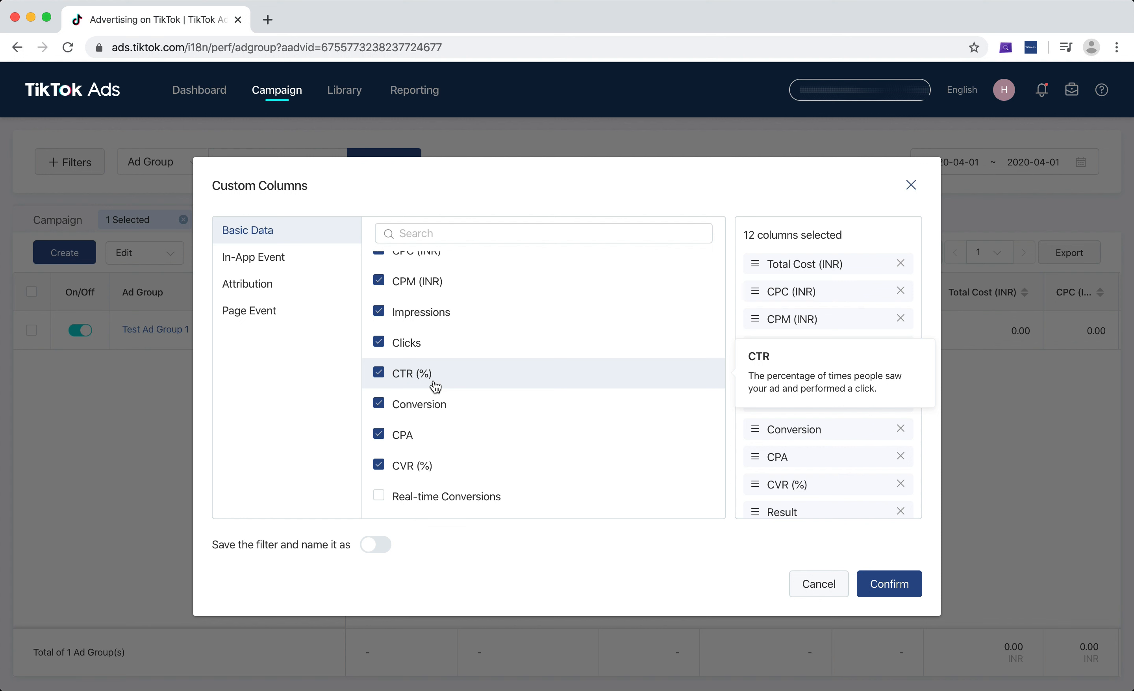
mouse_move(447, 407)
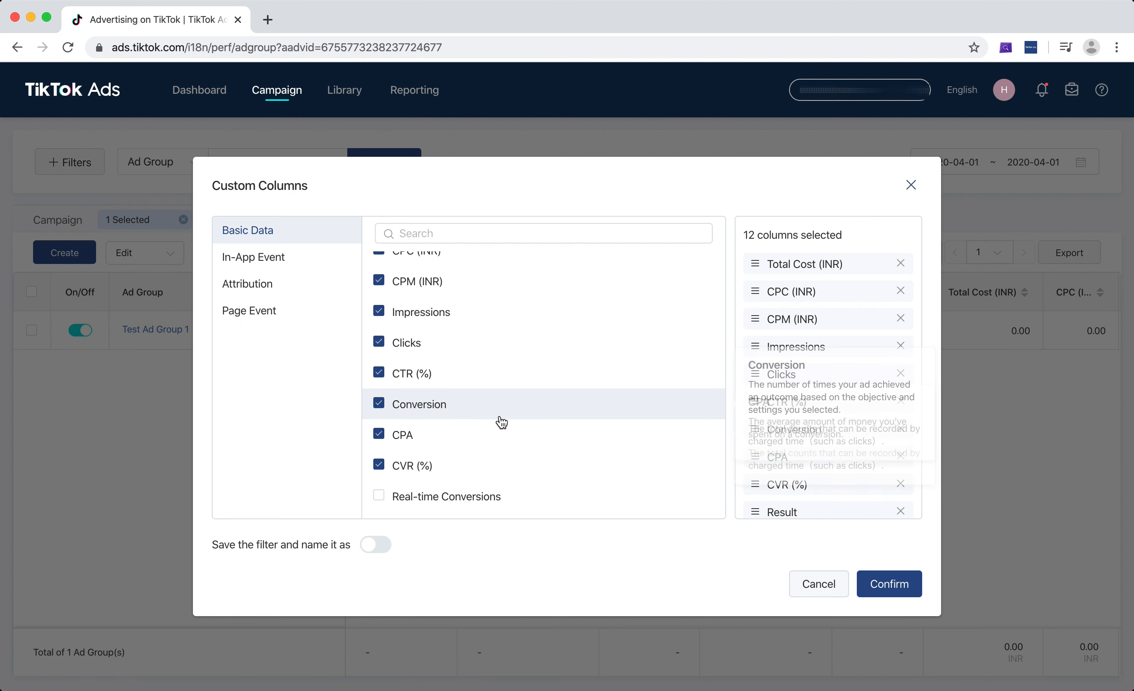
scroll(499, 423, down, 1)
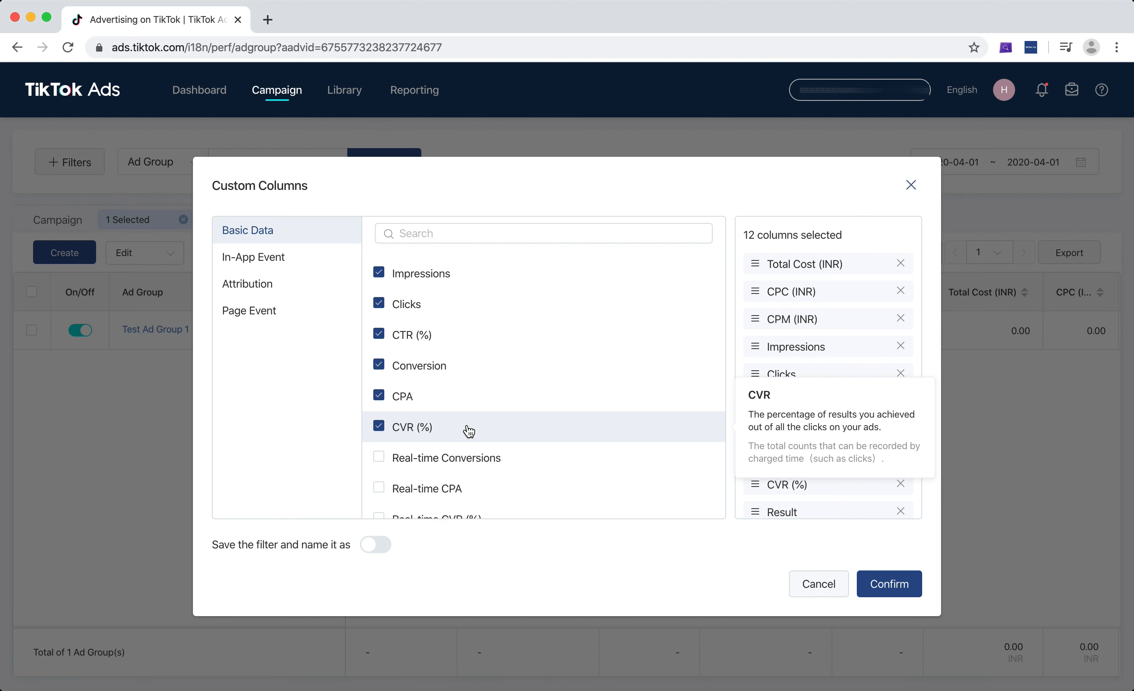
scroll(467, 430, down, 3)
scroll(510, 392, down, 1)
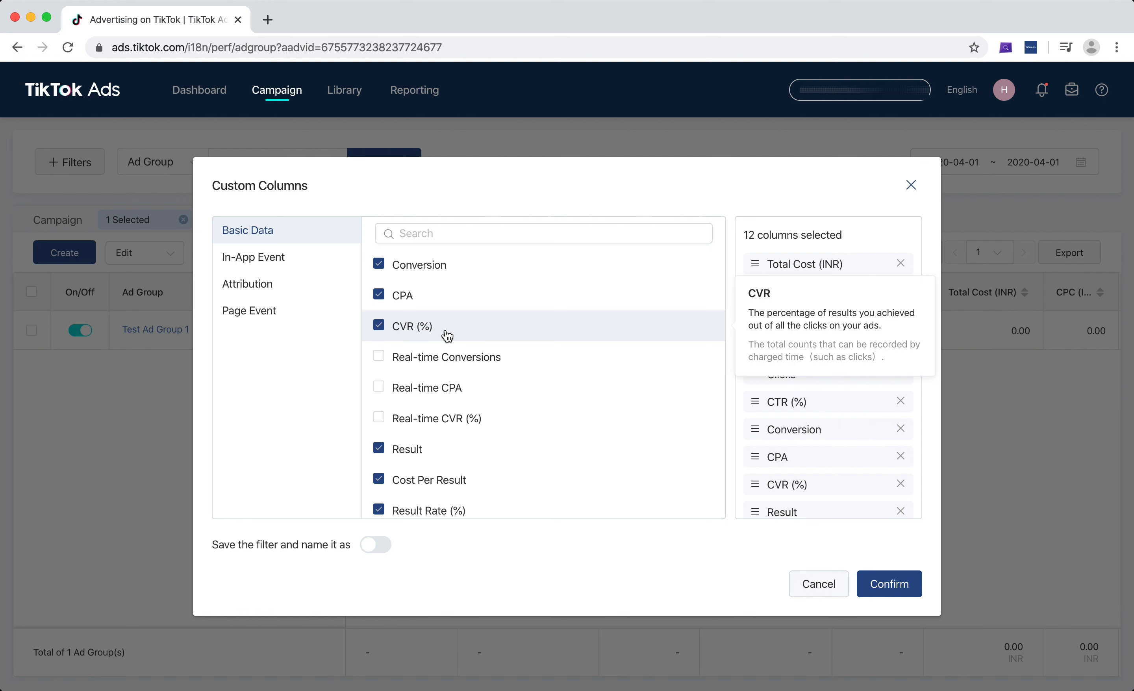
Read the definitions of the Real-time Conversions, Result and Cost Per Result metrics and view the remaining Basic Data columns
mouse_move(452, 350)
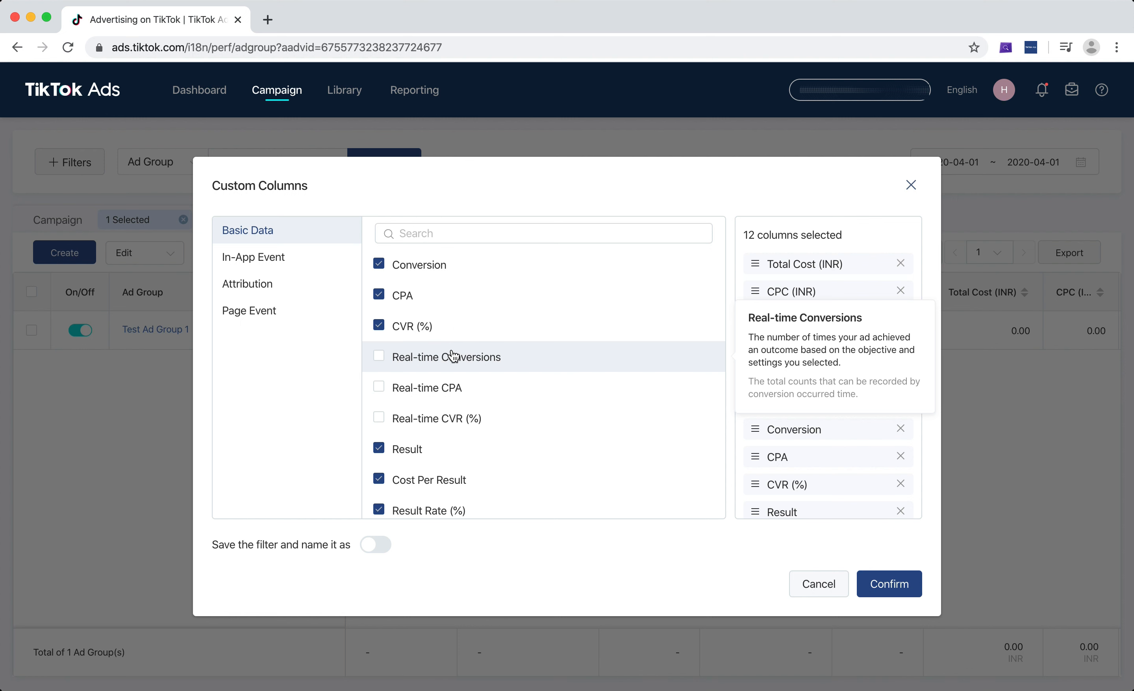
scroll(453, 391, down, 2)
scroll(462, 408, down, 1)
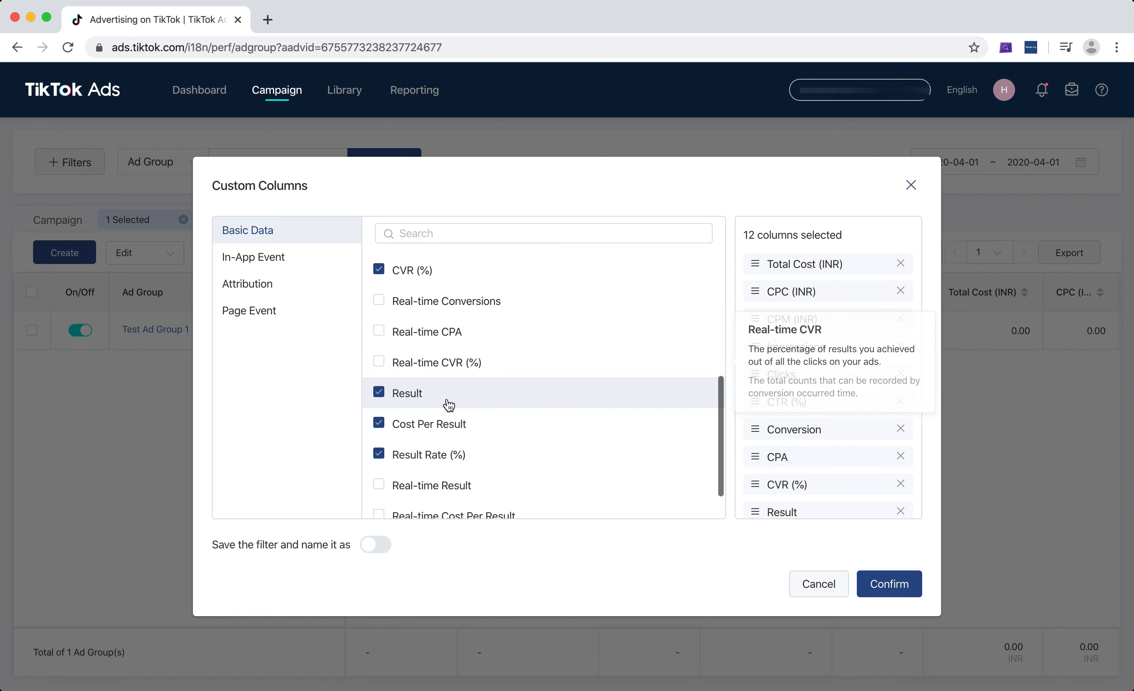
mouse_move(449, 404)
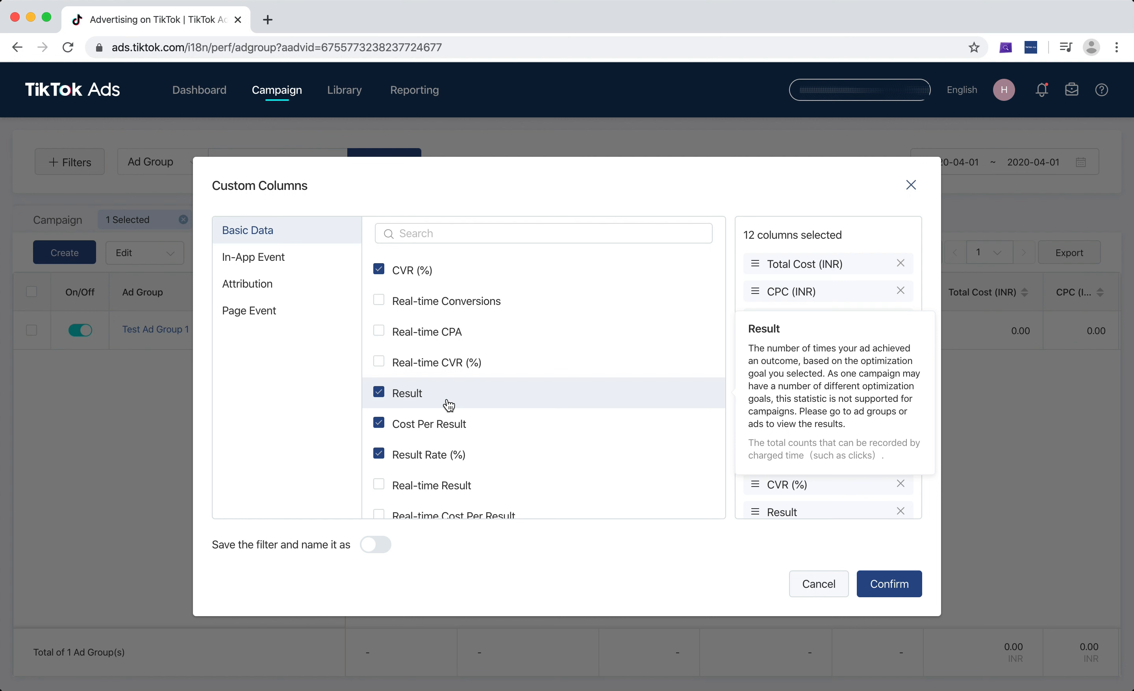
mouse_move(449, 433)
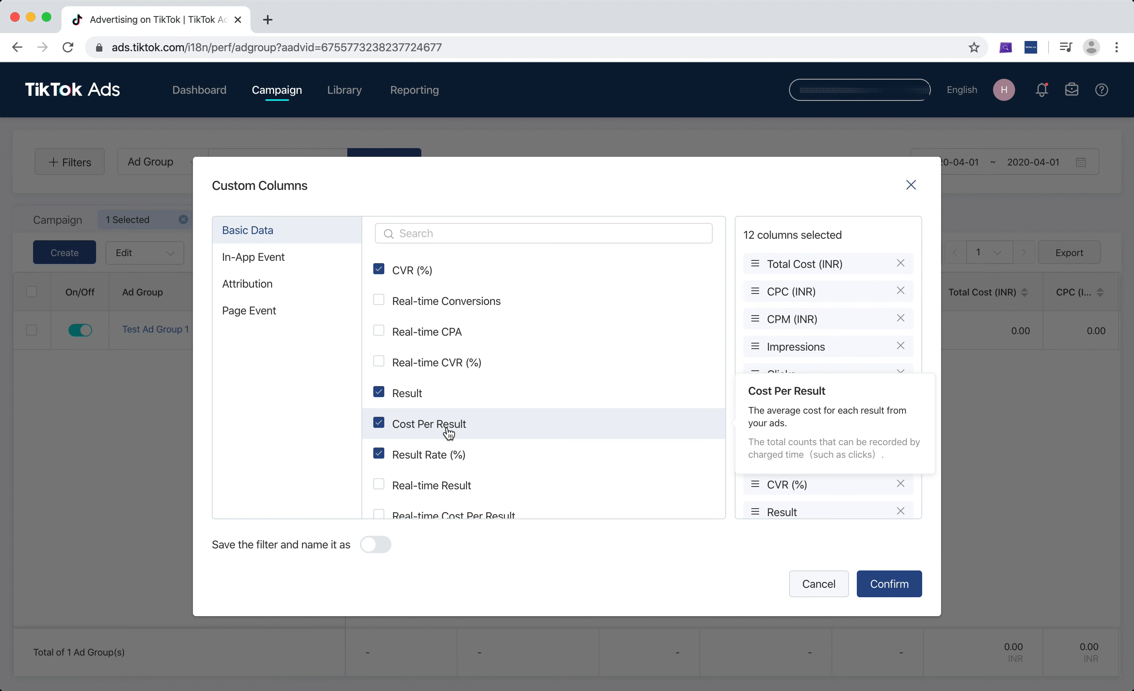
scroll(528, 473, down, 1)
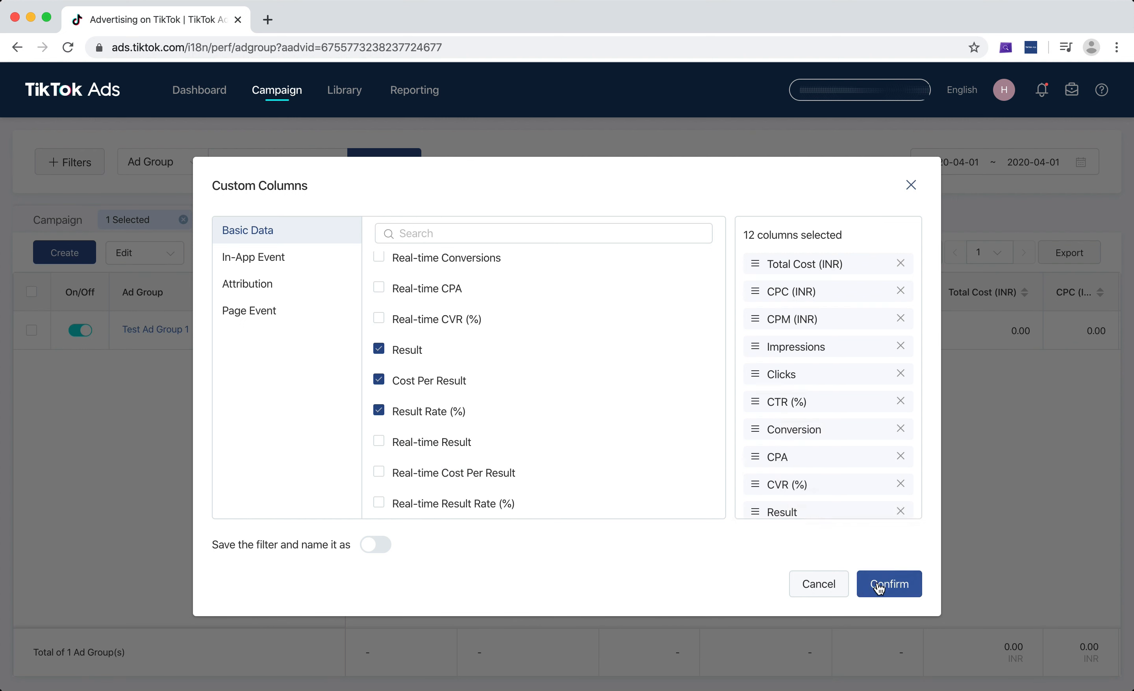
Look through the In-App Event metrics in the custom column settings, including the Total Purchase Value and Purchases Rate definitions
click(267, 270)
mouse_move(451, 320)
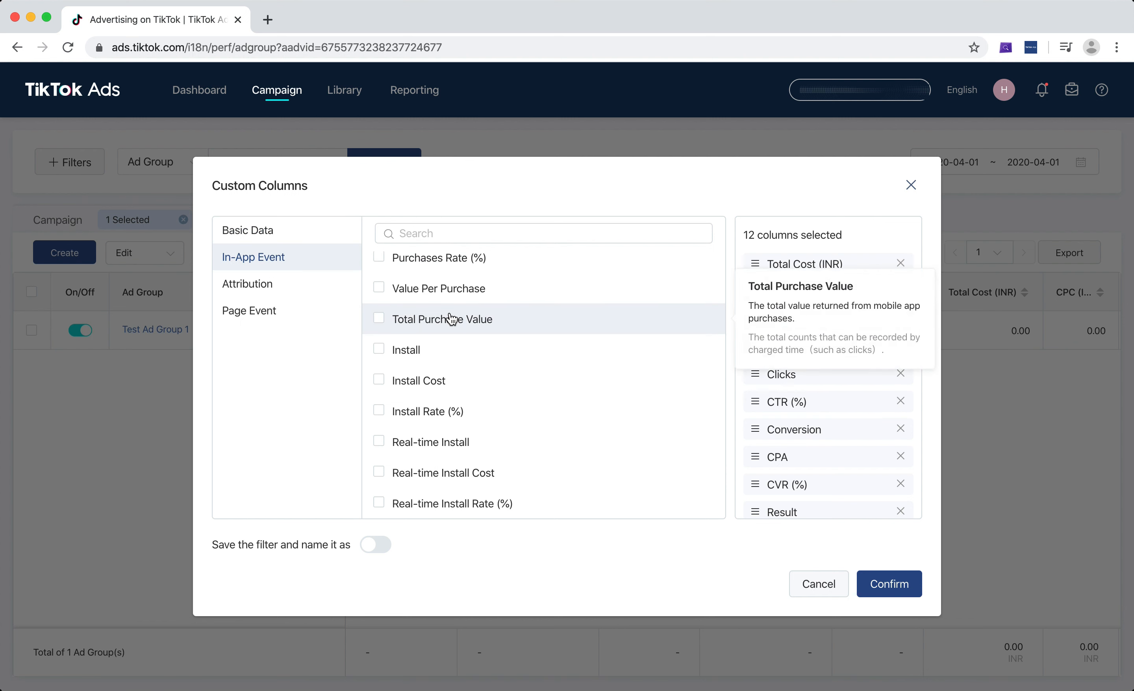
mouse_move(481, 274)
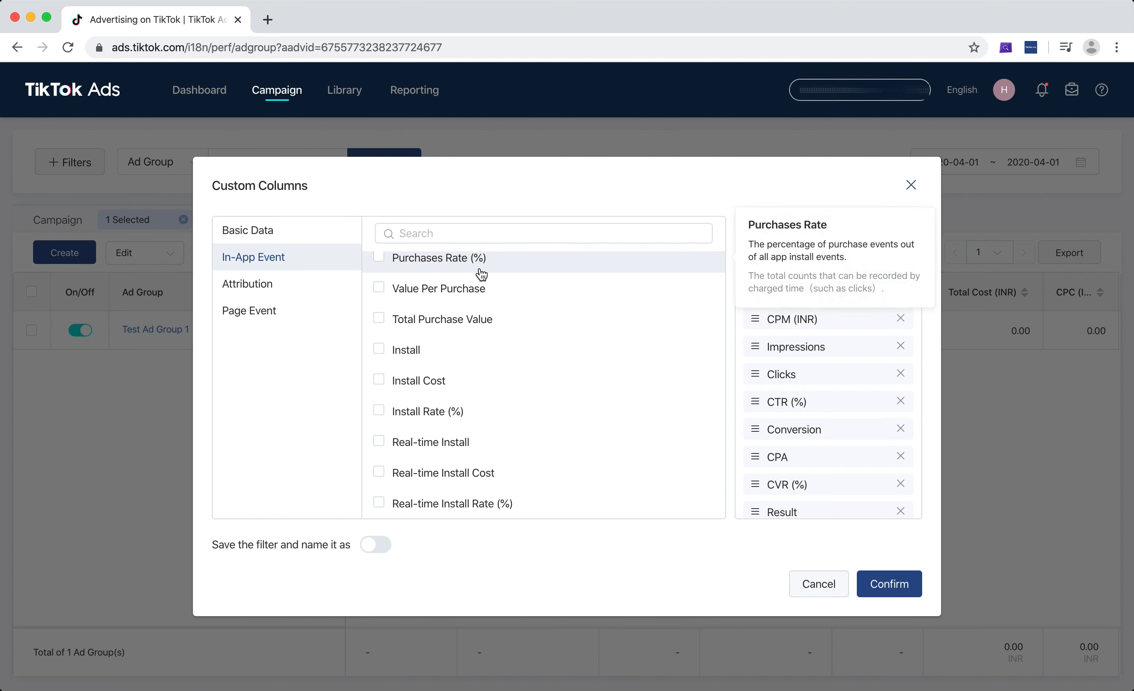
scroll(481, 275, up, 2)
scroll(482, 273, up, 3)
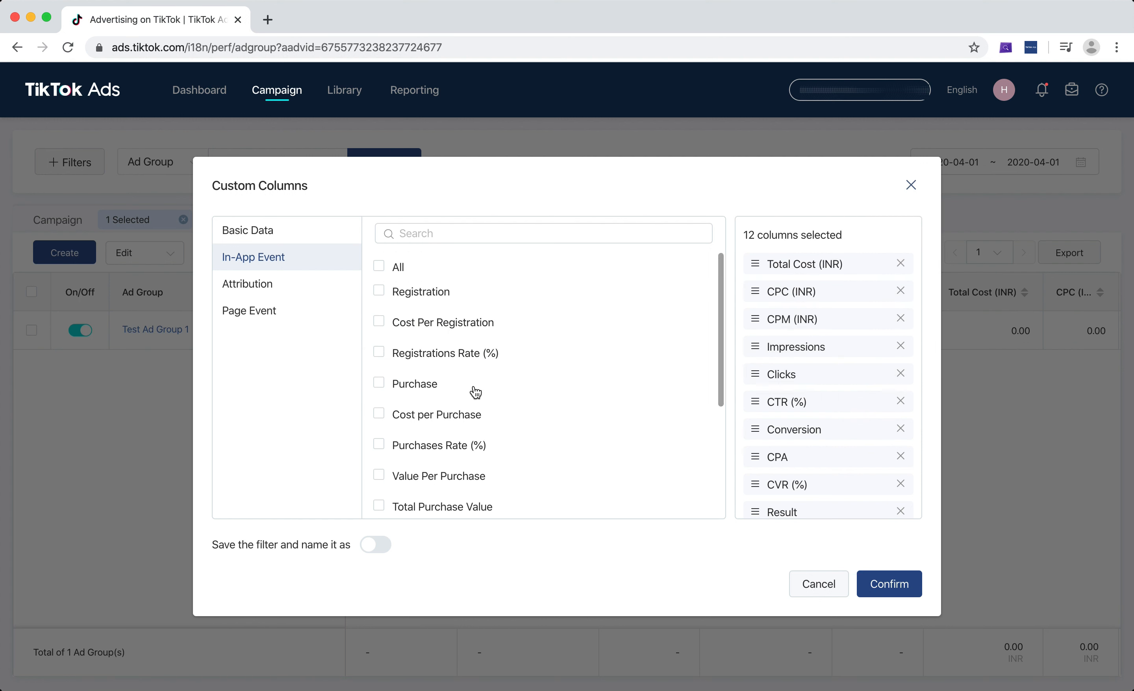
scroll(475, 415, down, 2)
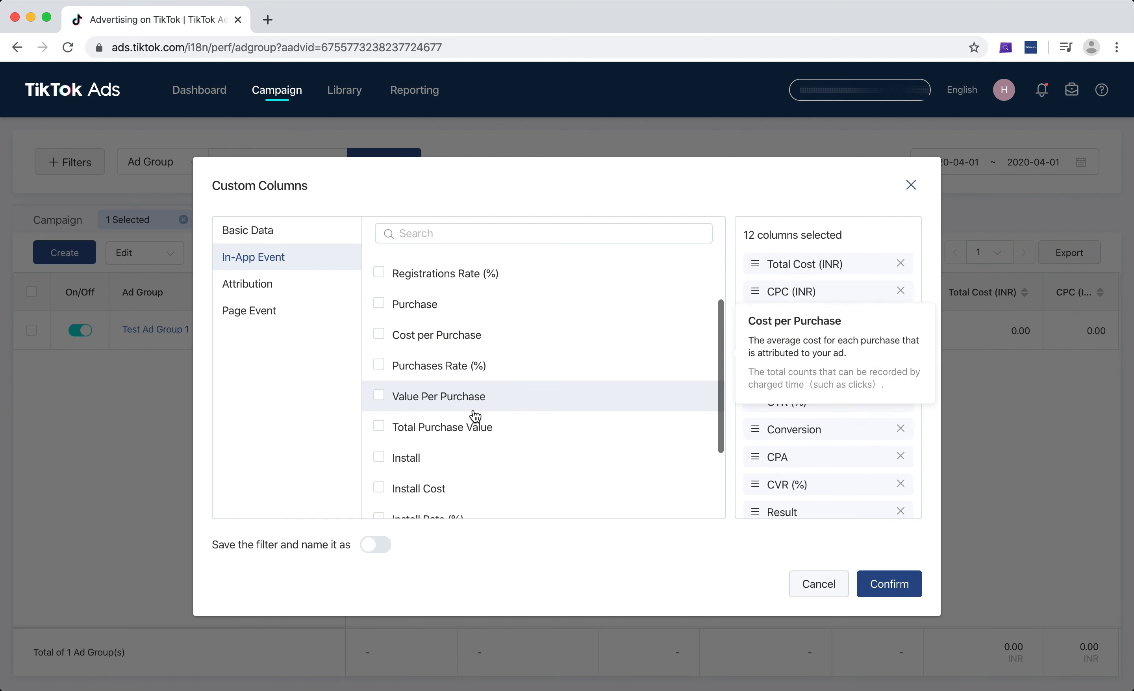
View the Attribution metrics and the Page Event metrics available as custom columns
click(300, 294)
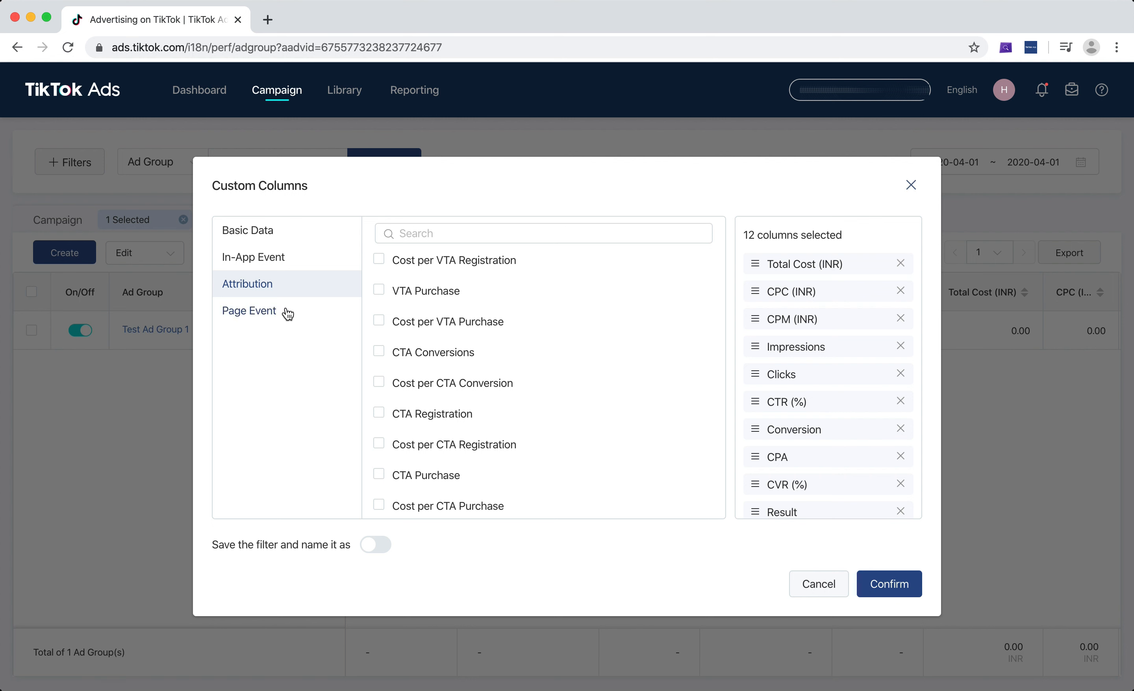
click(288, 314)
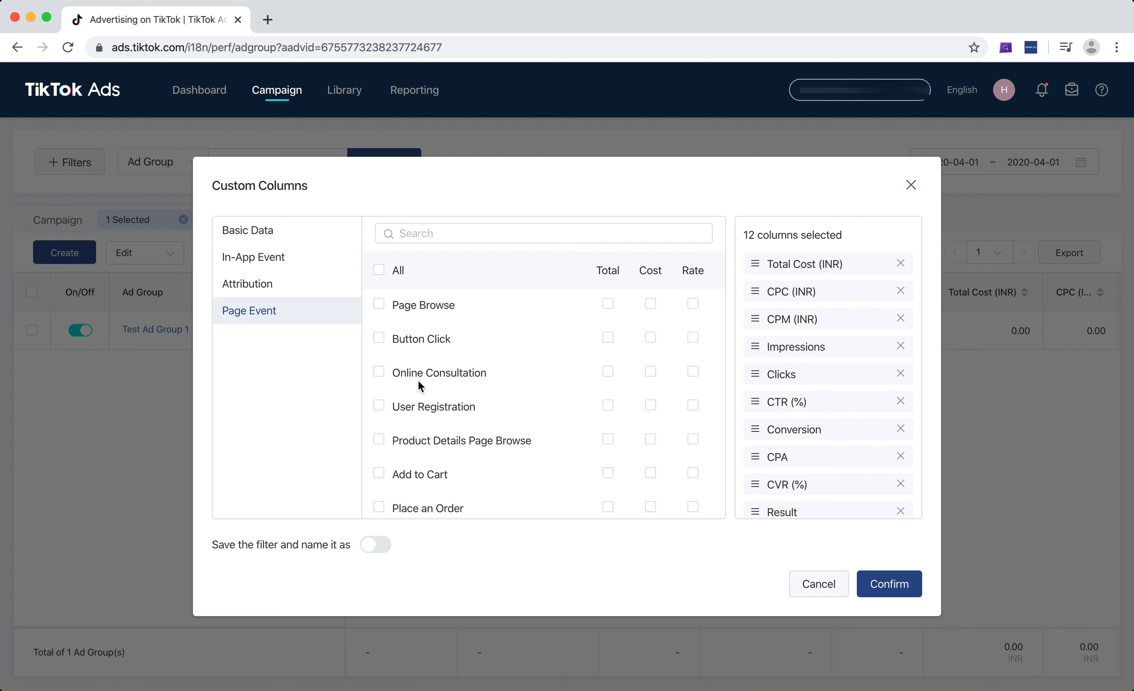
scroll(459, 396, down, 5)
scroll(459, 396, up, 5)
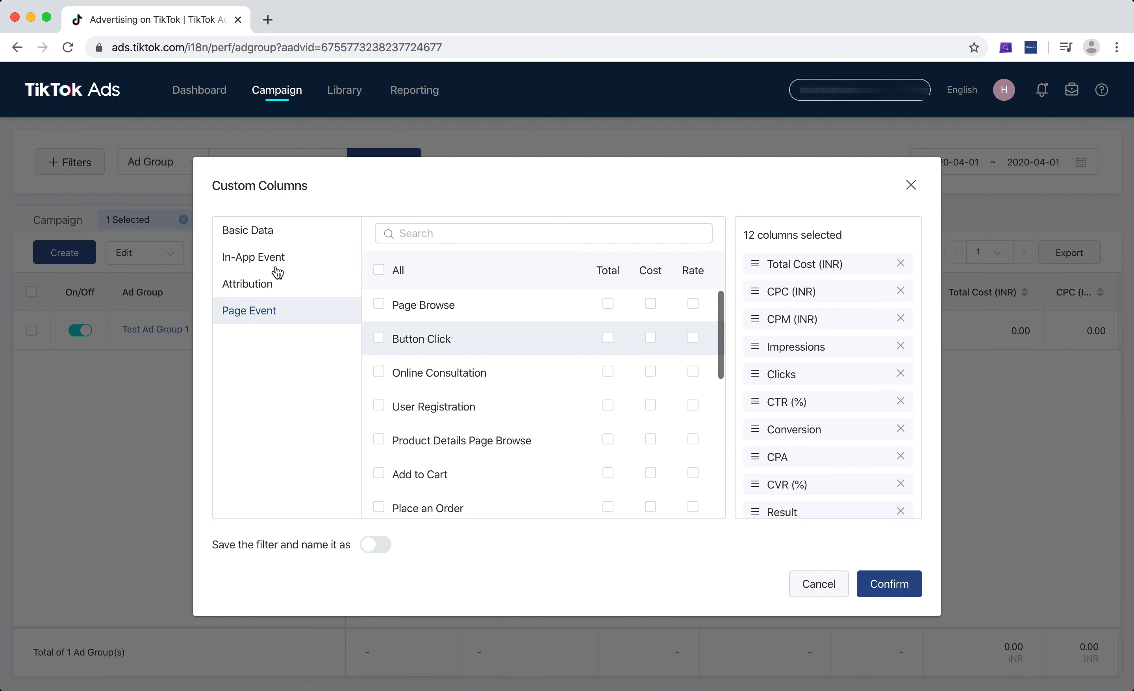
Review the Basic Data metrics once more and close the custom column settings without applying changes
click(274, 238)
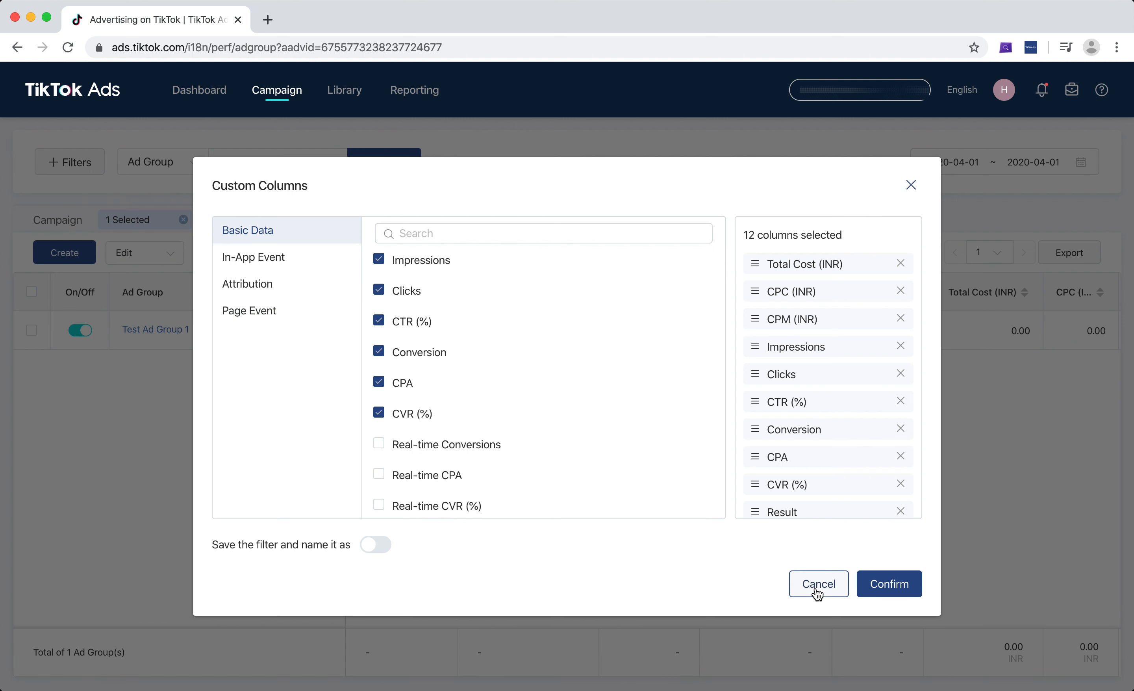
scroll(526, 386, down, 4)
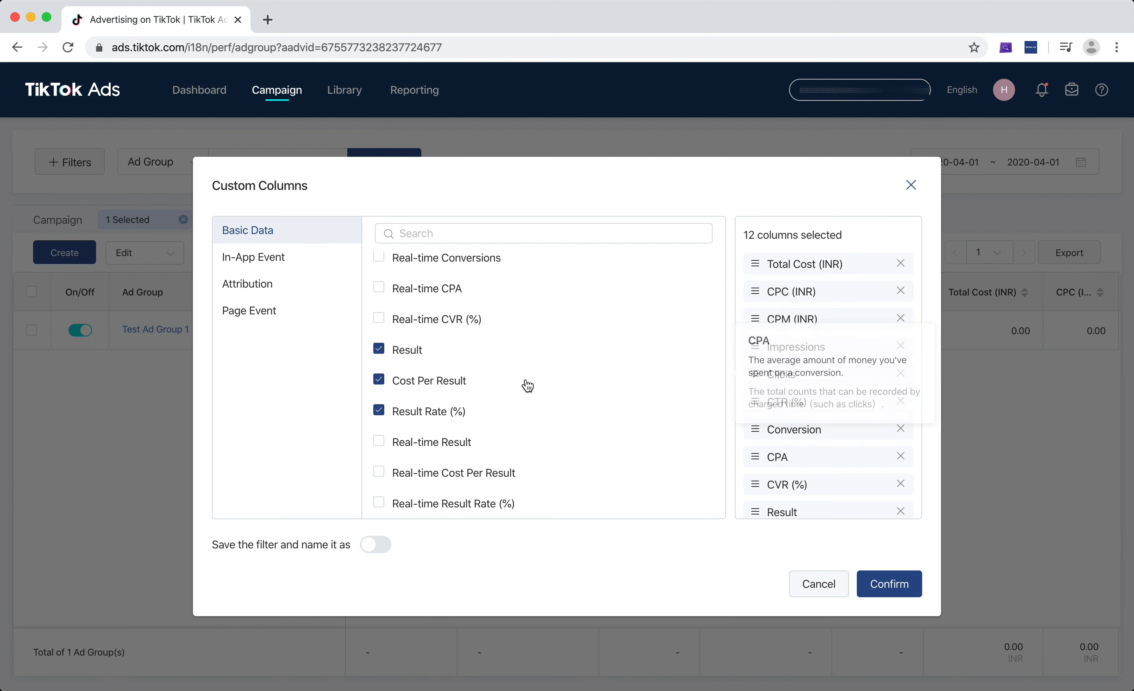
scroll(631, 385, up, 1)
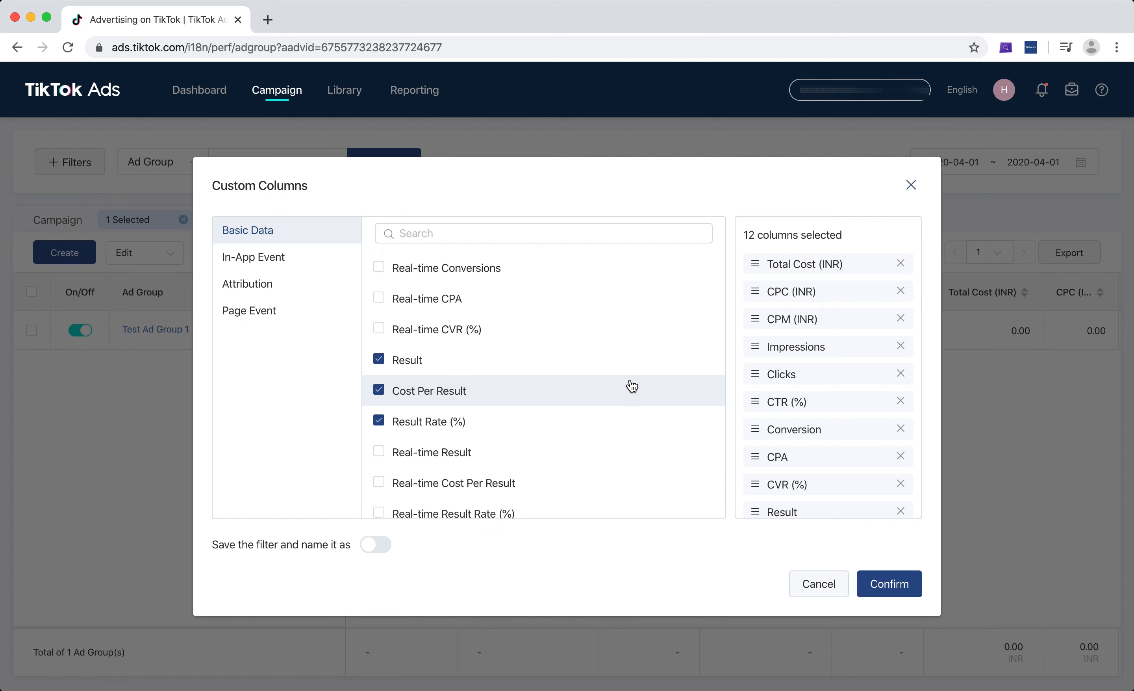
scroll(632, 385, up, 6)
click(813, 585)
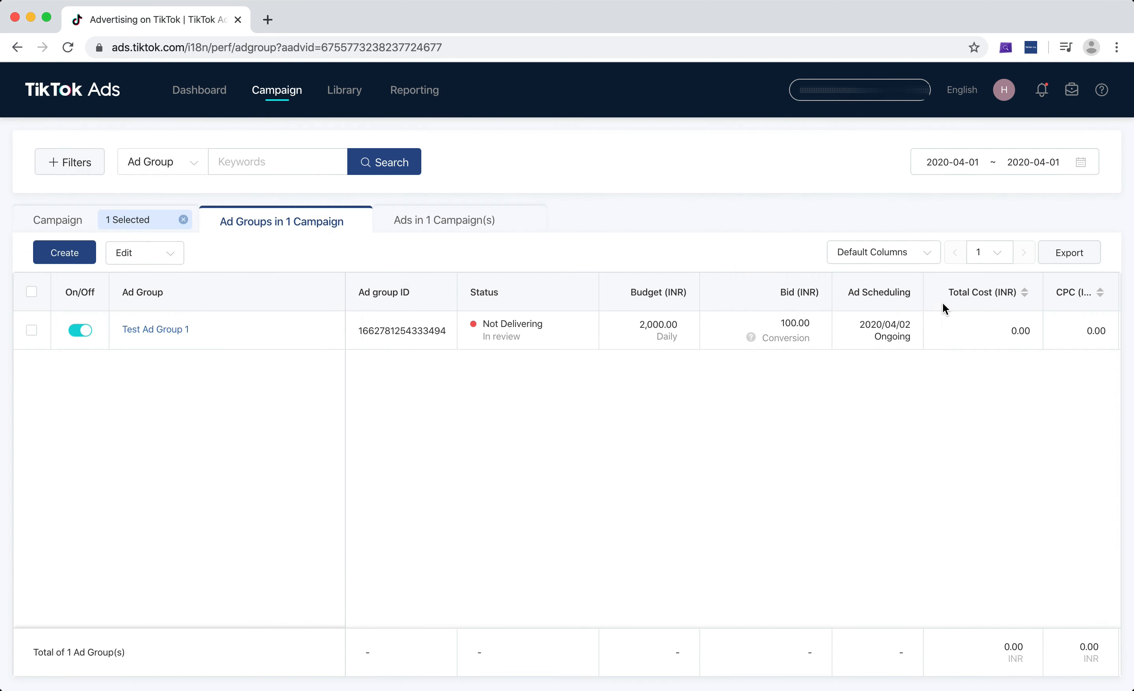
View the column set options available for the ad group table, keeping Default Columns
click(909, 259)
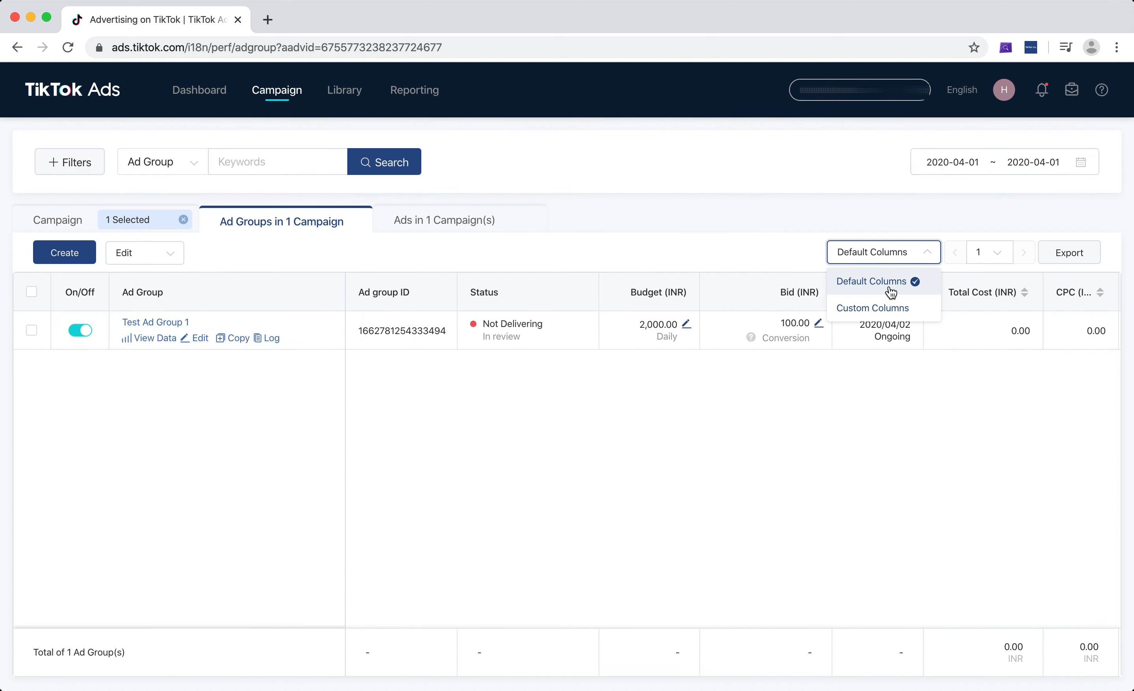
click(857, 449)
click(905, 250)
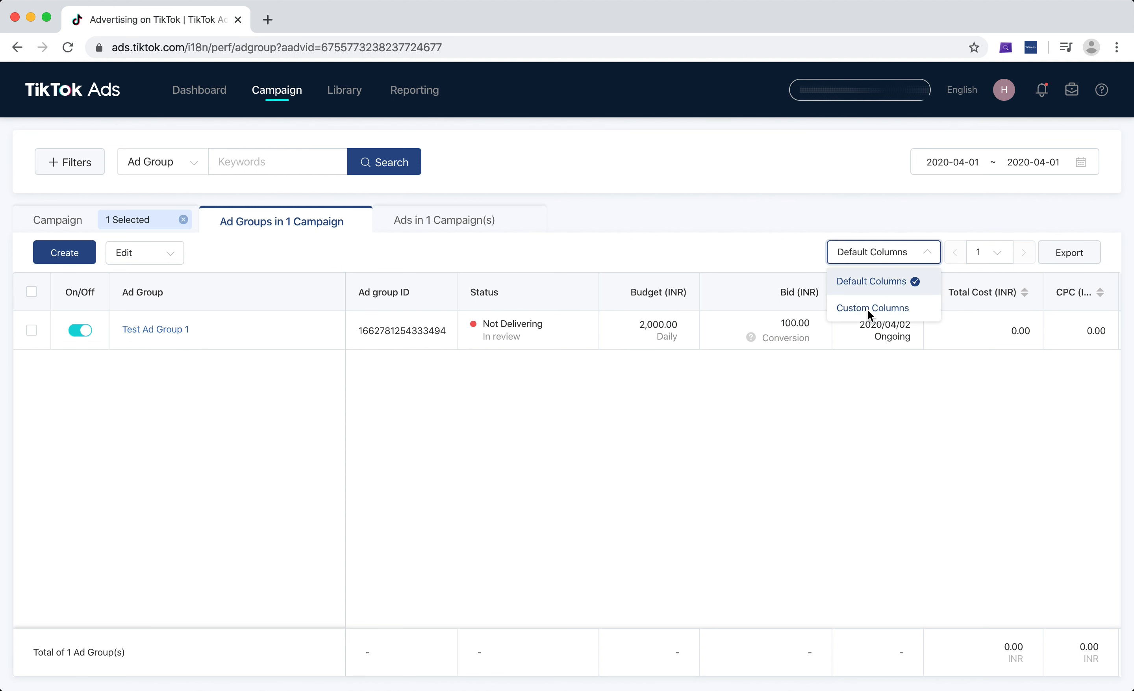
click(813, 480)
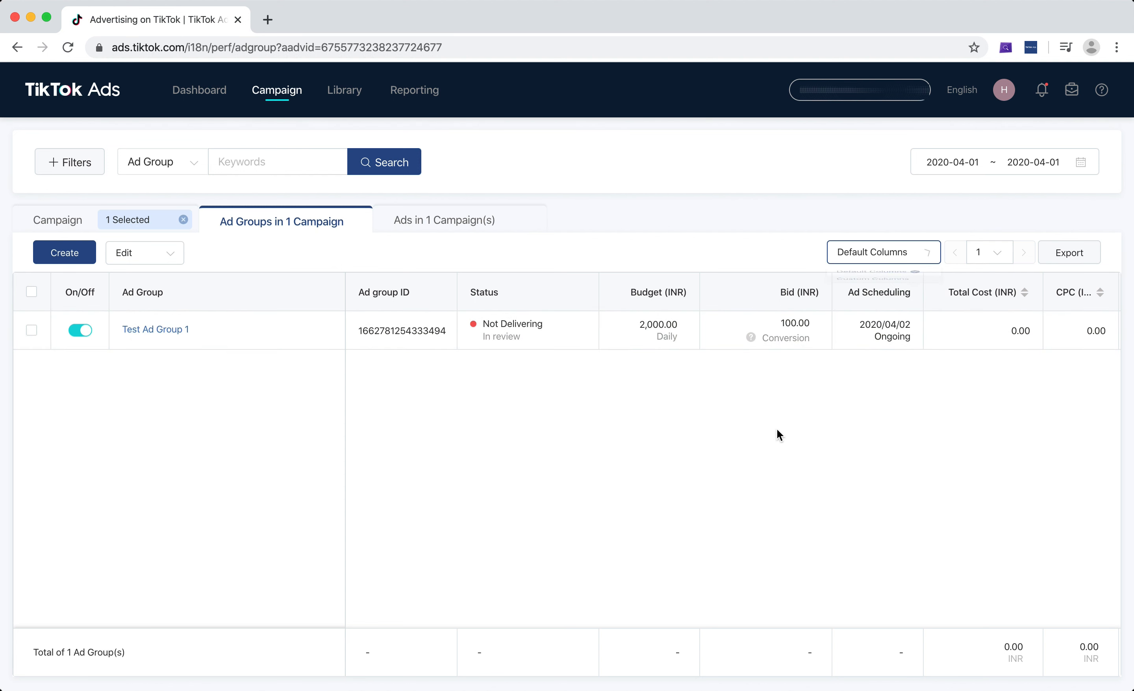
Examine the default metric columns for Test Ad Group 1, from Total Cost, CPC and CPM through CPA
scroll(704, 330, right, 10)
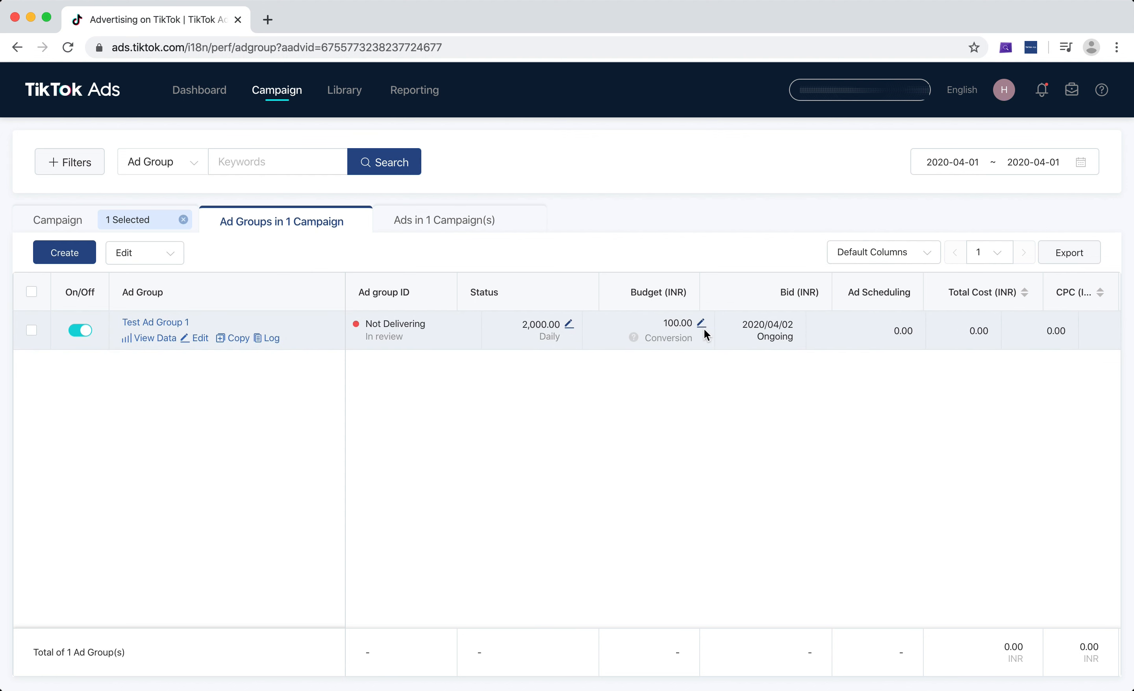
scroll(704, 329, right, 6)
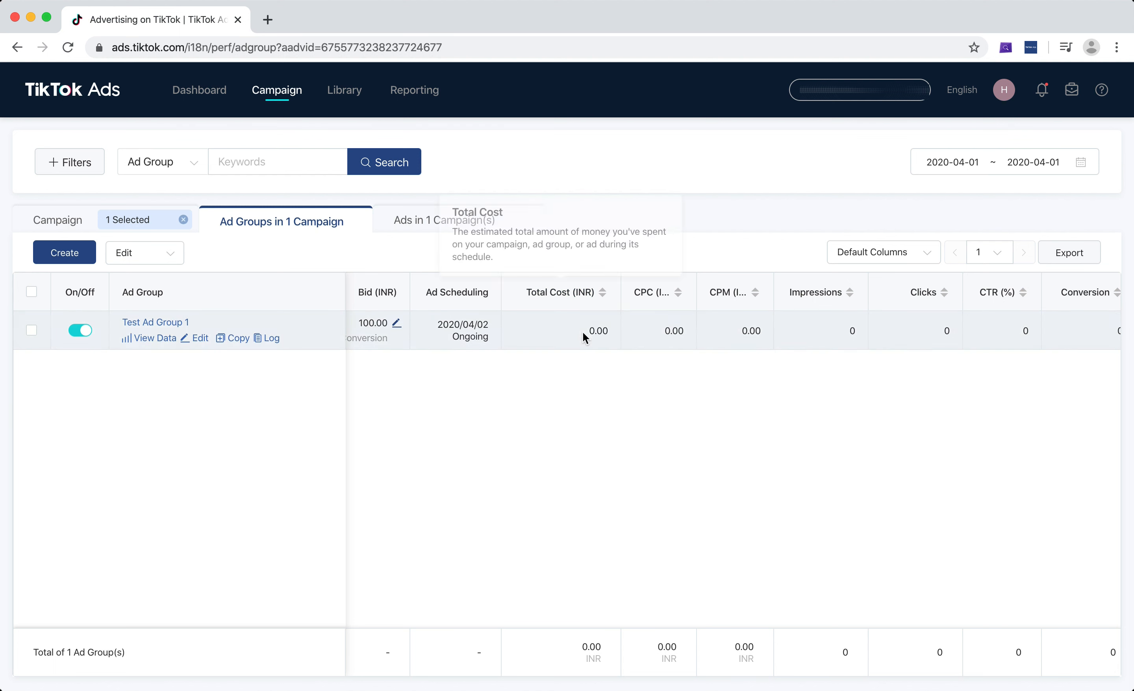
drag(583, 333, 702, 328)
click(763, 333)
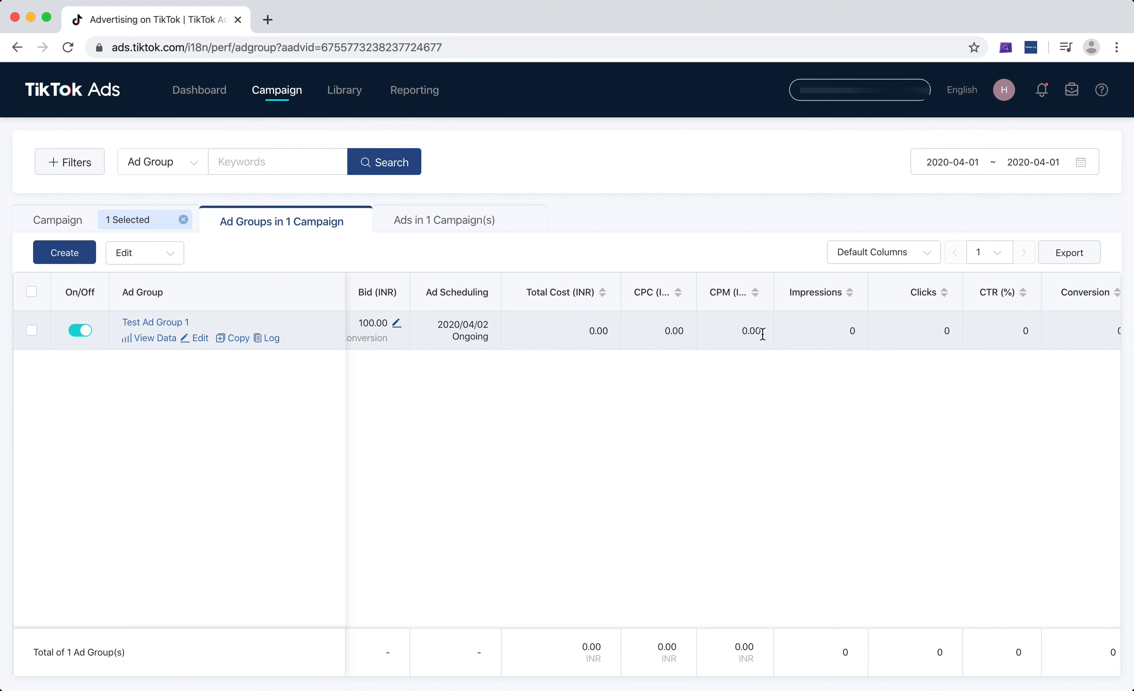
scroll(961, 330, right, 5)
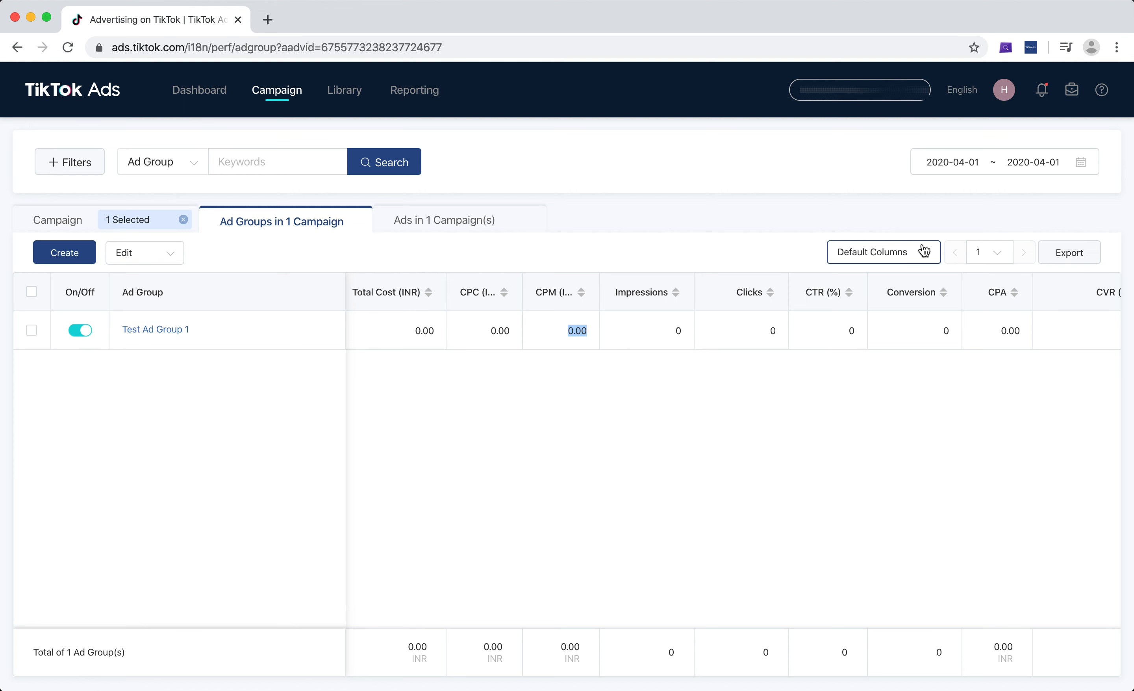
Set the reporting date range to Last 7 Days and look over the ad group's data
click(980, 162)
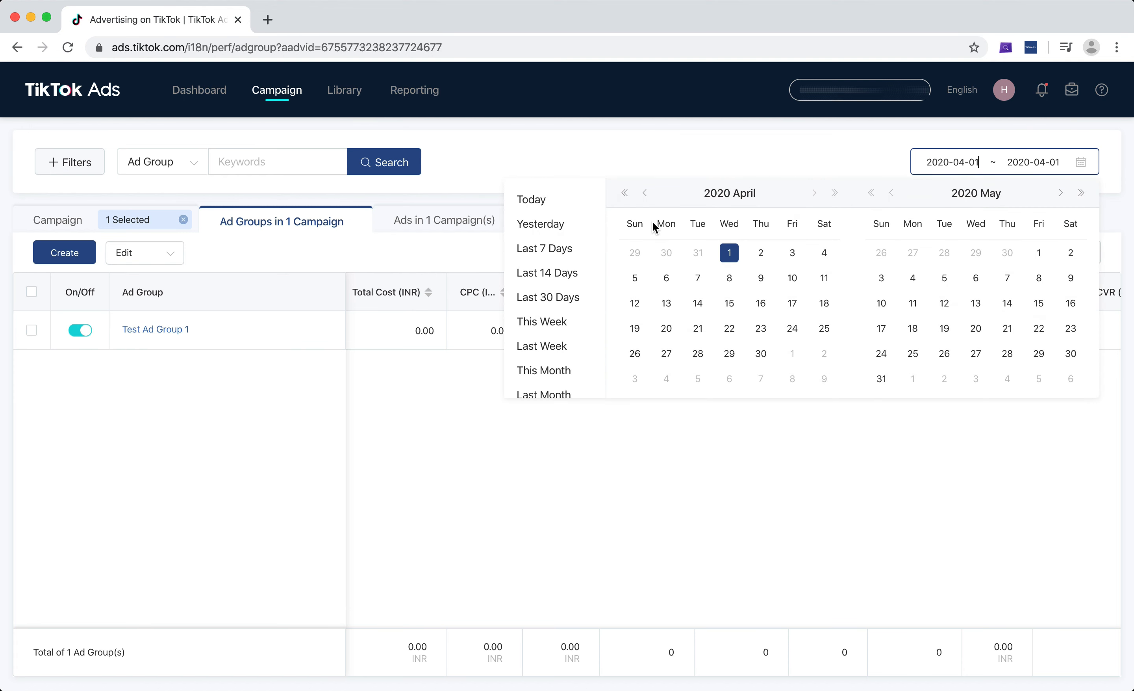
click(534, 250)
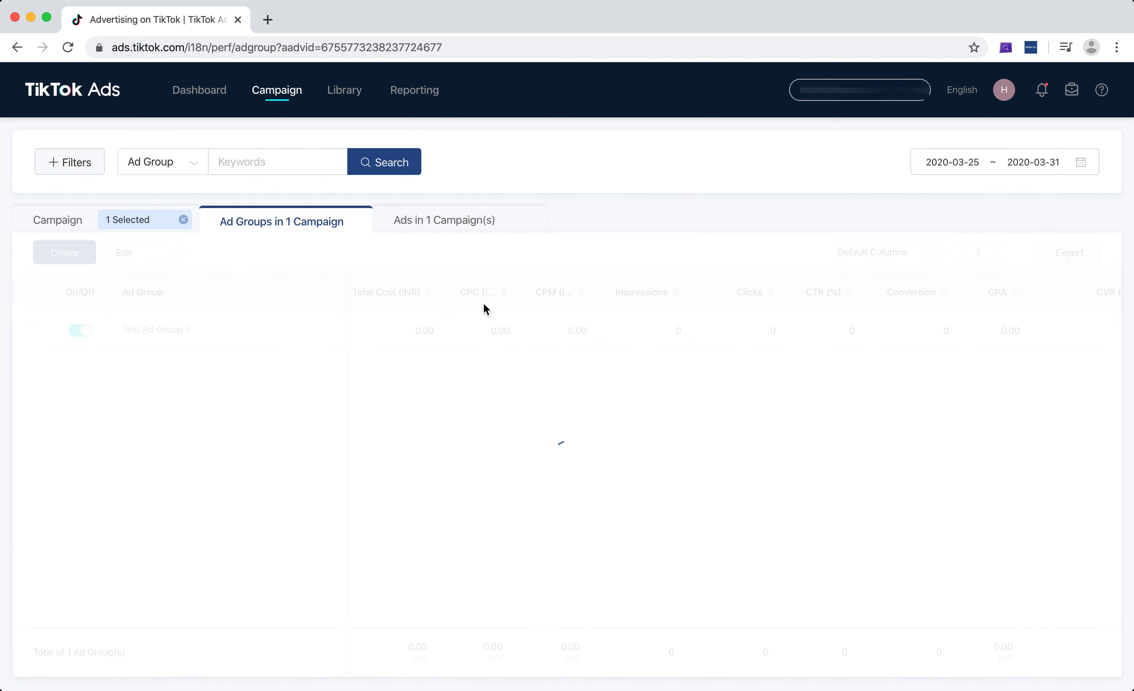
scroll(396, 333, left, 2)
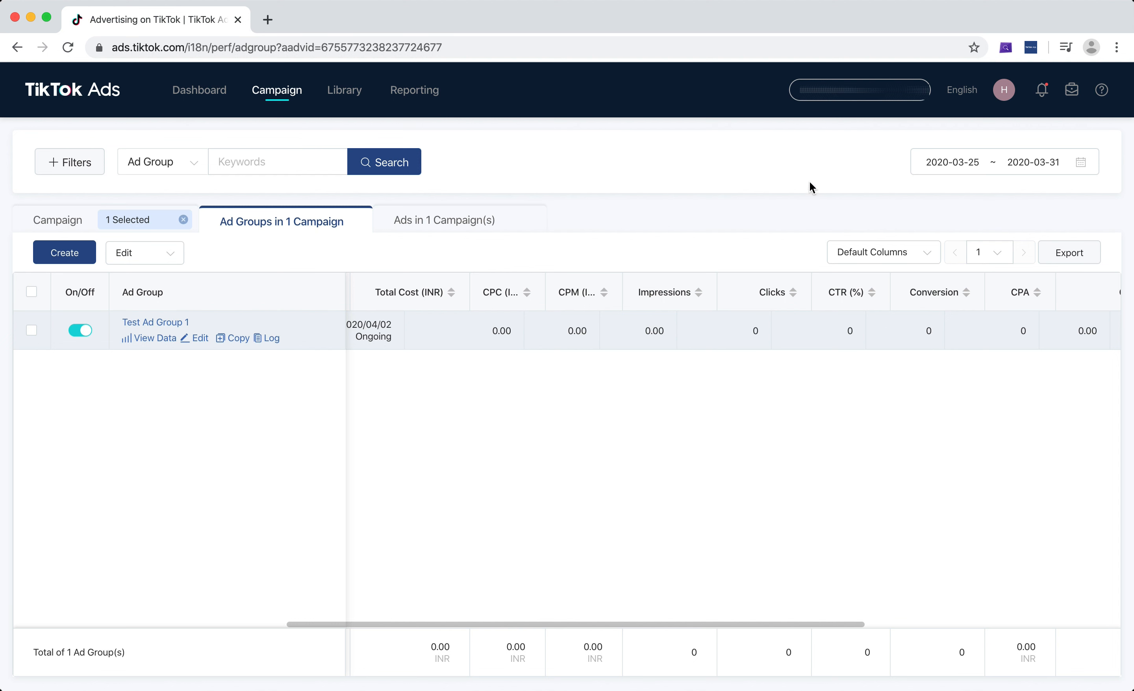
scroll(641, 387, left, 10)
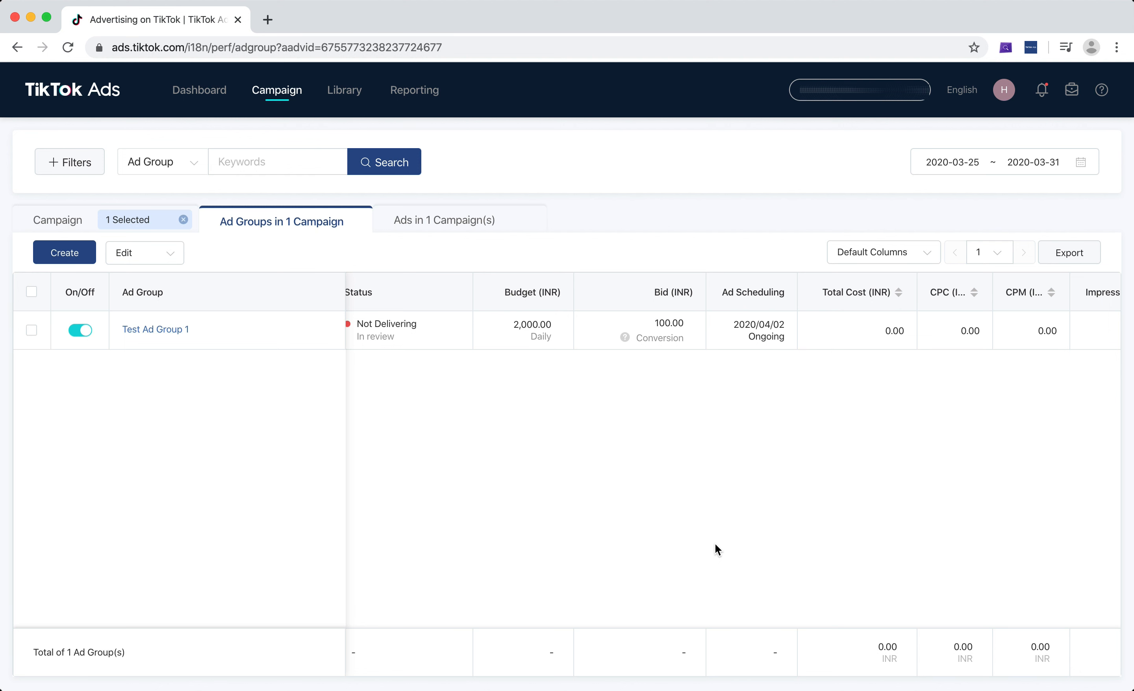
Open the campaign's ads, dismiss the tax notice and examine the metric columns for Test Ad 1 and Test Ad 2
click(425, 227)
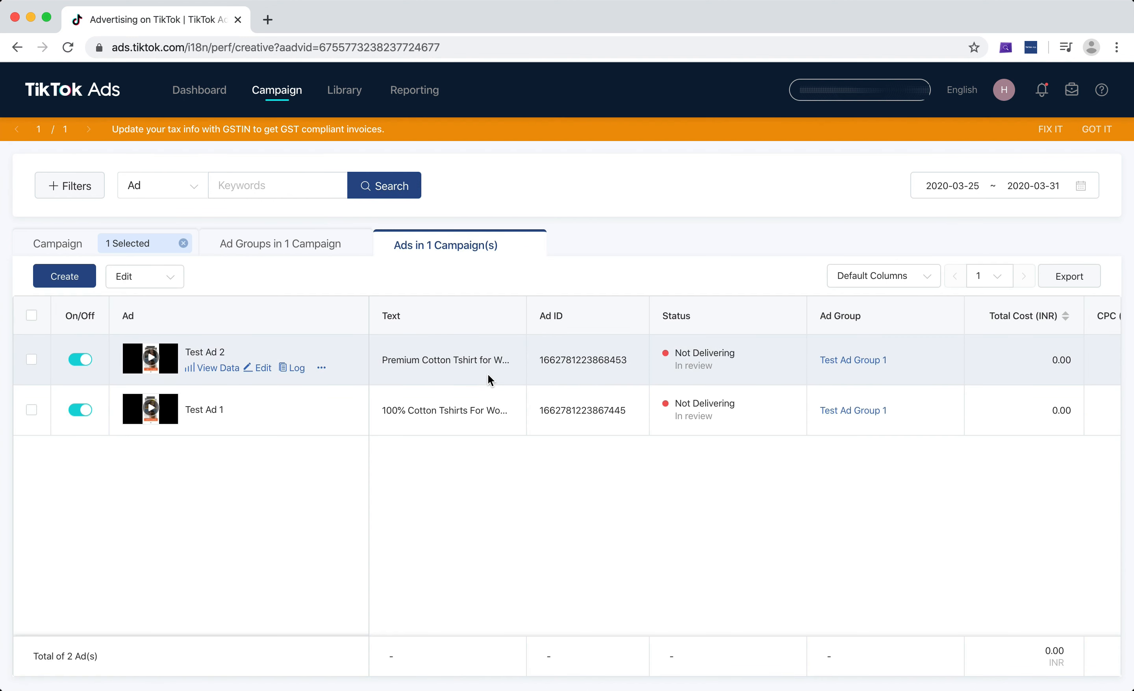
click(1096, 129)
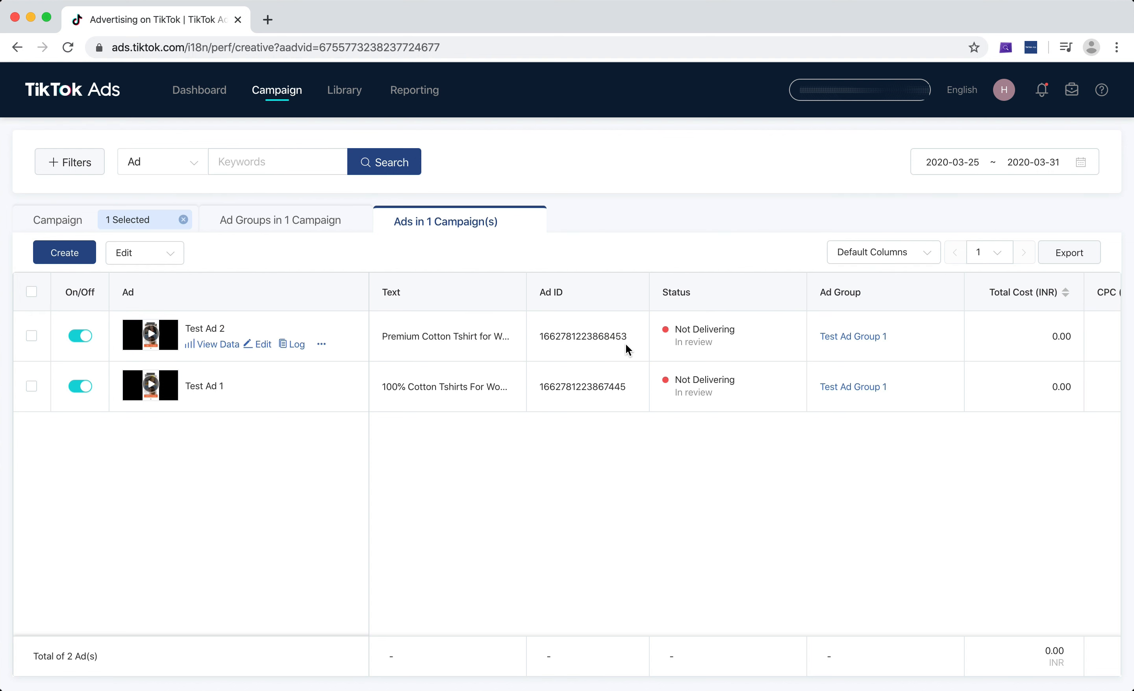
scroll(626, 344, right, 10)
scroll(626, 347, right, 15)
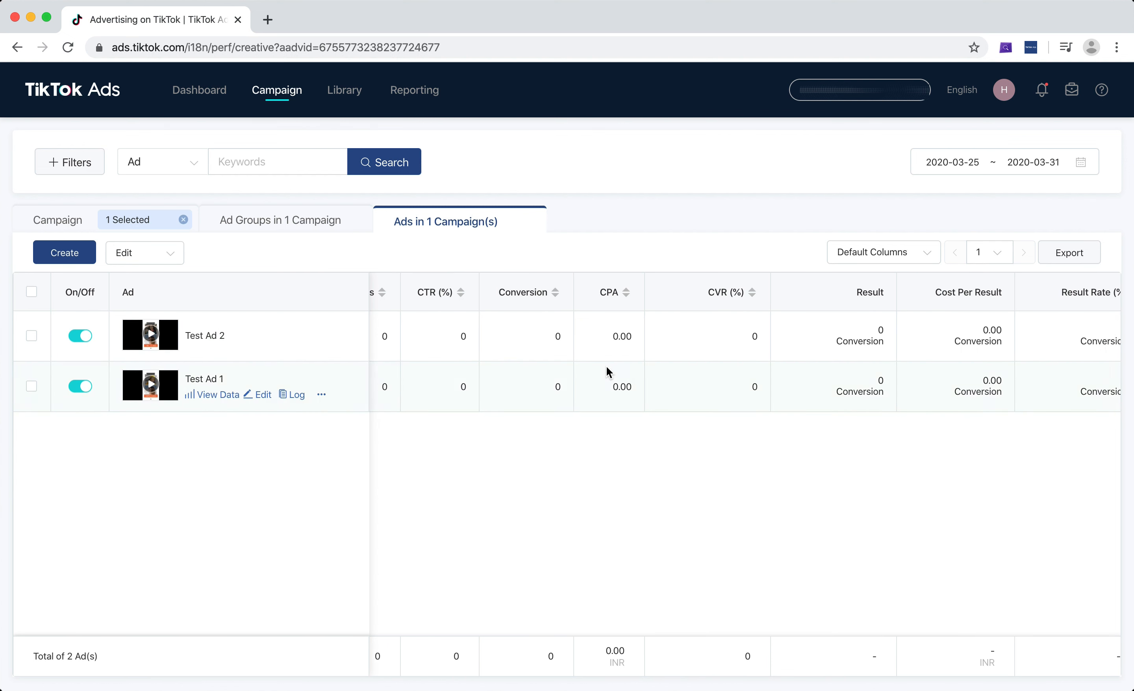
scroll(608, 373, left, 15)
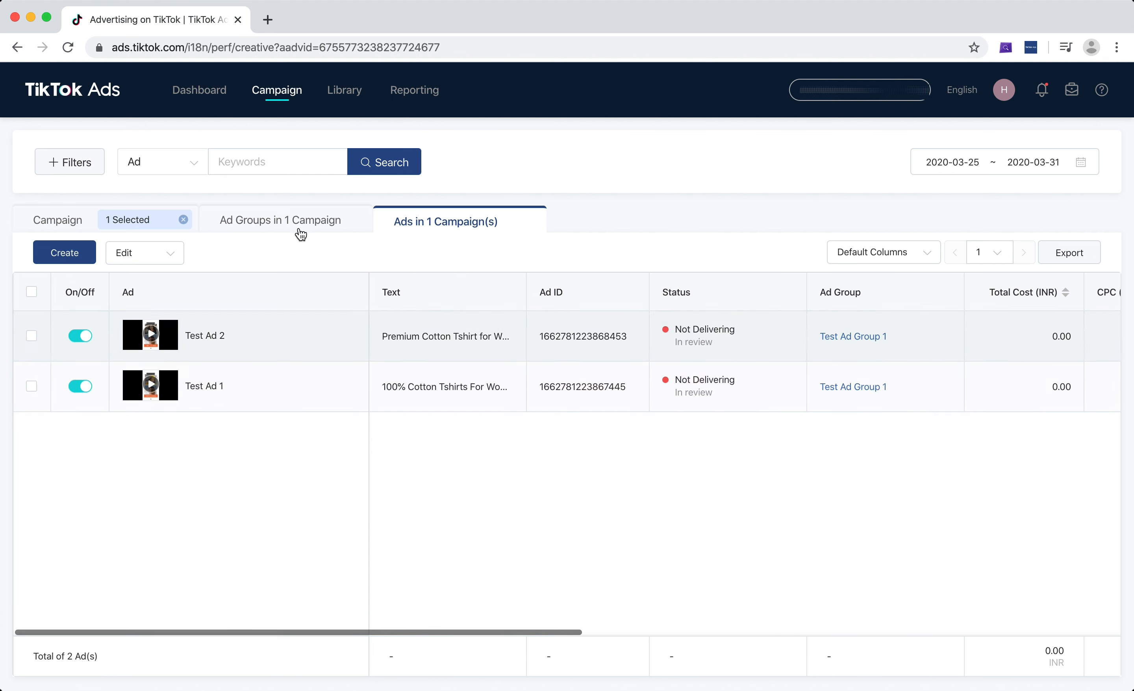
Return to the campaign's ad groups and dismiss the tax notice
click(298, 231)
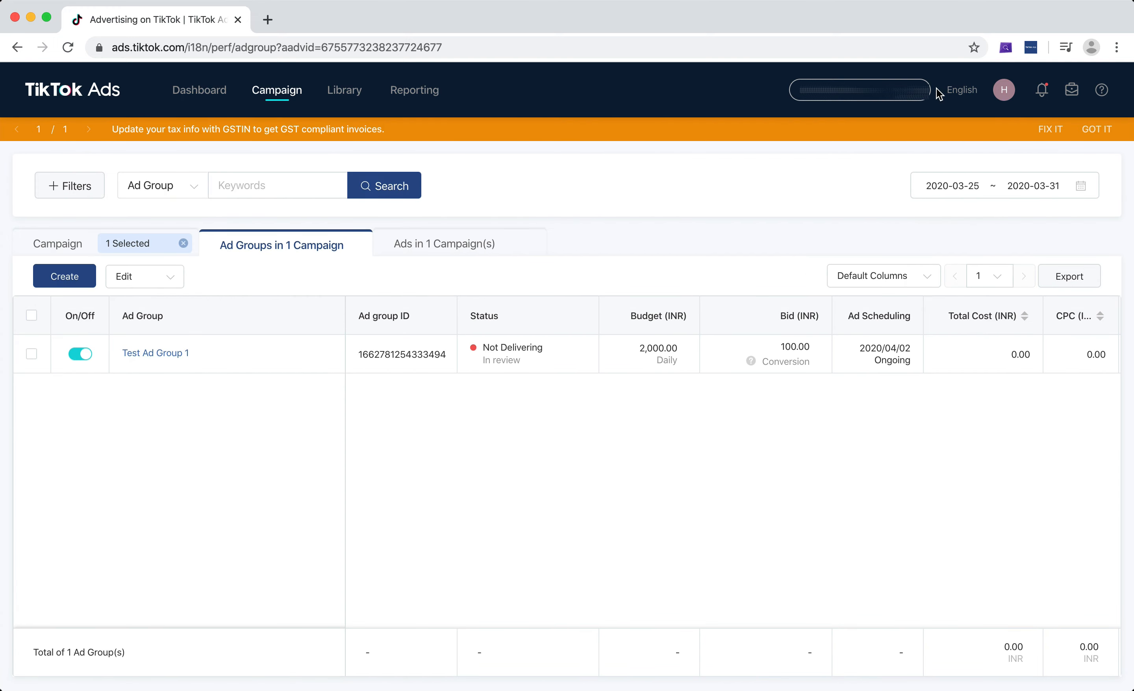
click(1099, 133)
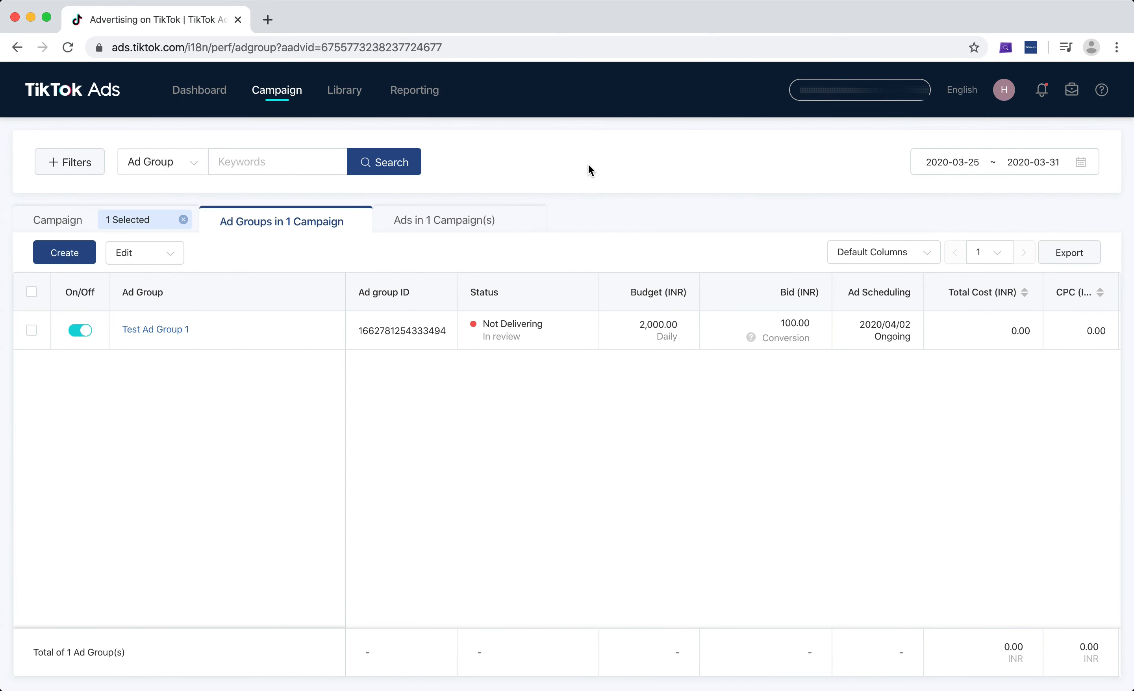